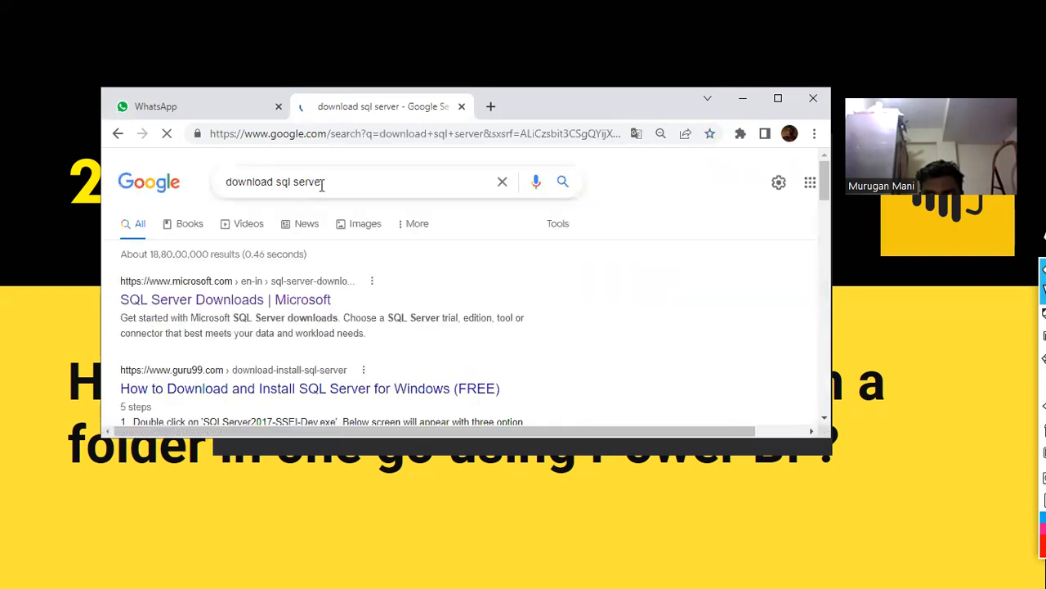
Open Microsoft's SQL Server Downloads page from the search results and maximize the browser window
click(207, 308)
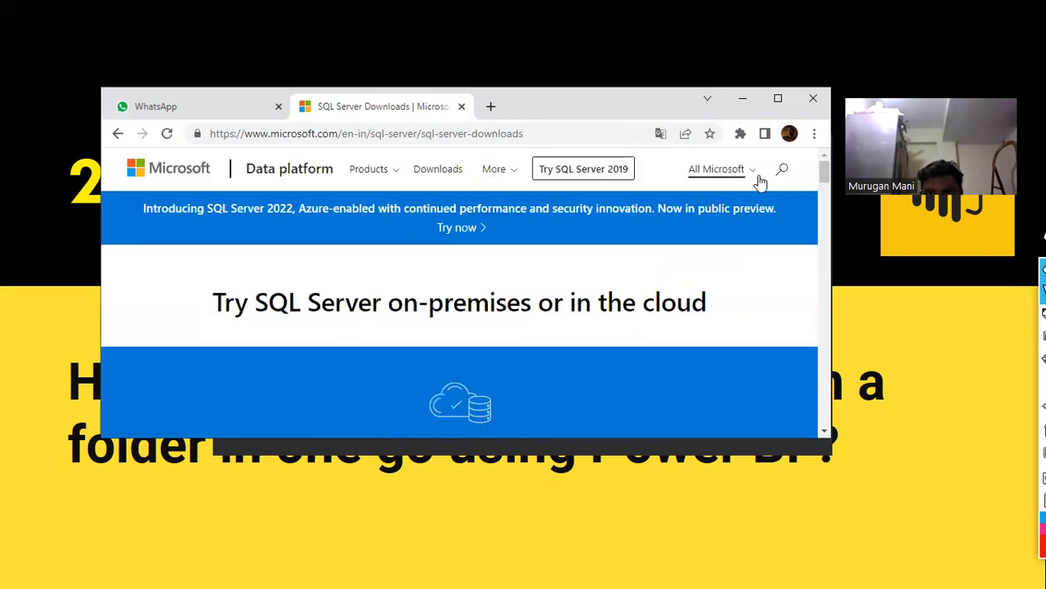
click(778, 98)
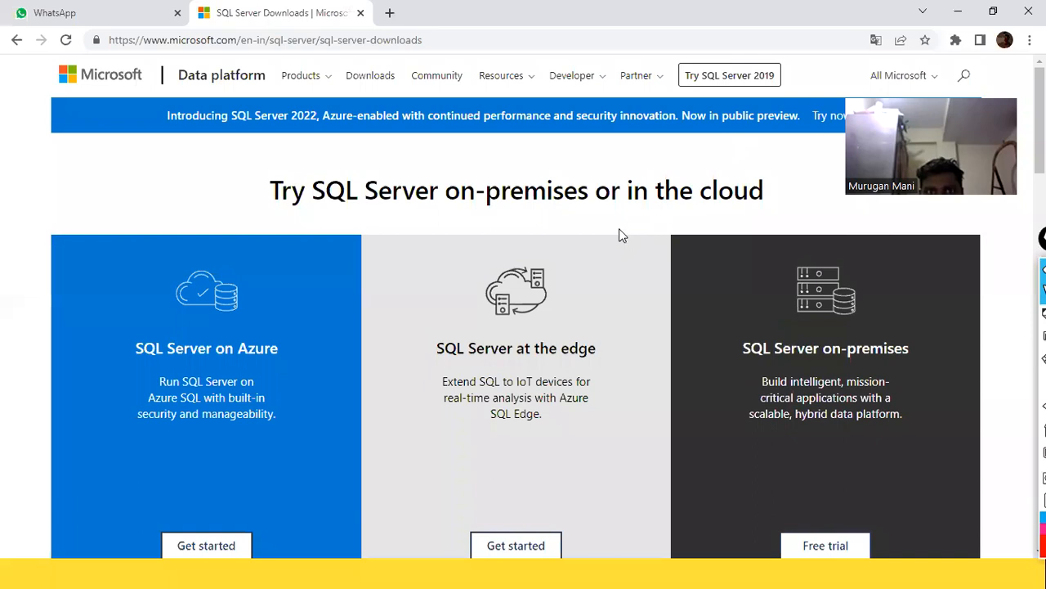
Go back to the search results for "download sql server" and reopen Microsoft's SQL Server Downloads page
click(17, 40)
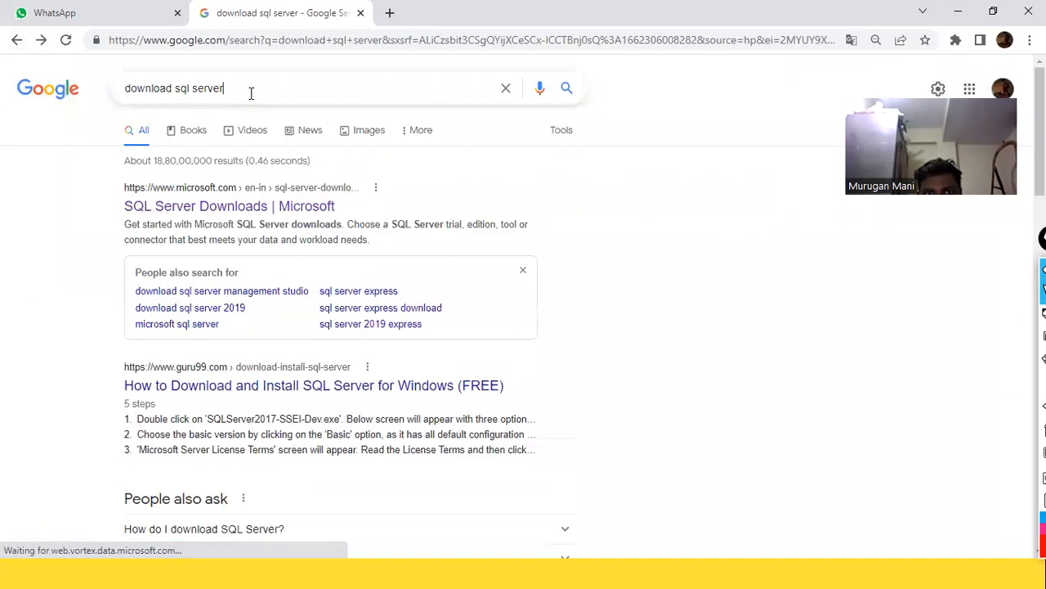
click(251, 93)
click(694, 187)
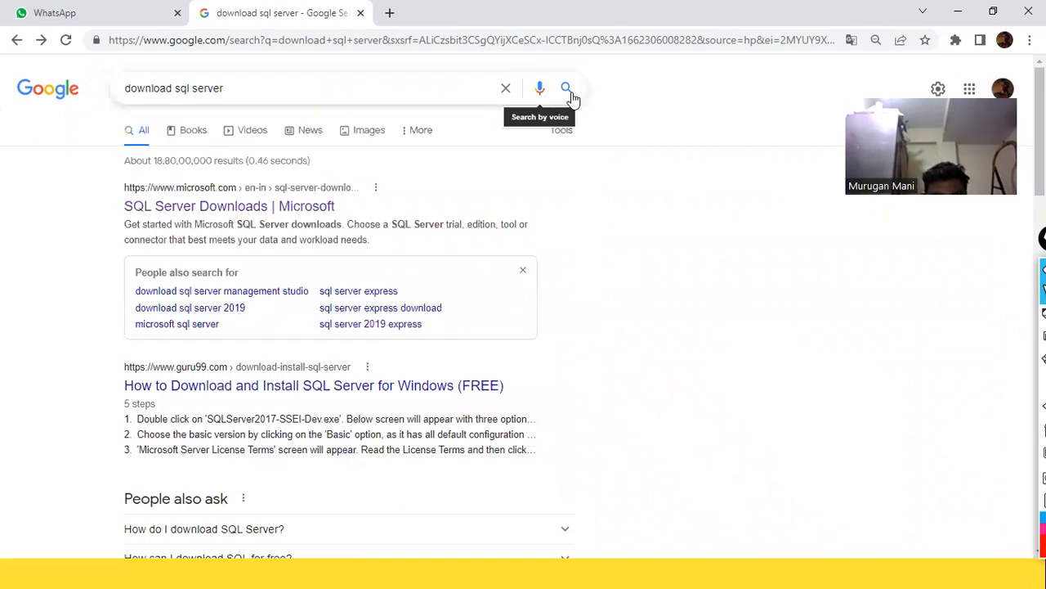
click(566, 92)
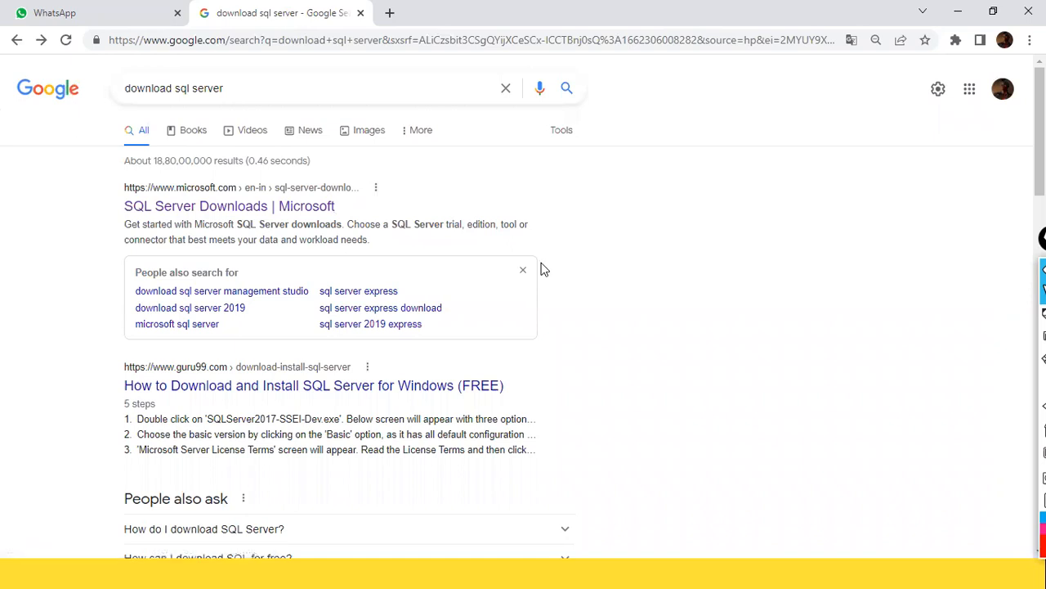
click(253, 210)
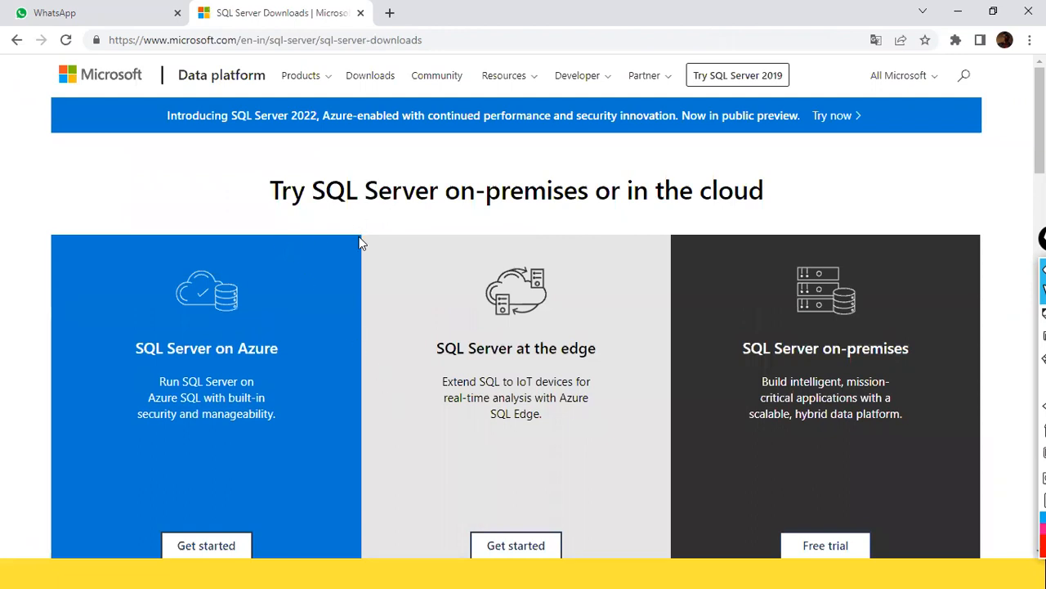
Draw a red rectangle around the Express edition under the free specialised editions
scroll(359, 238, down, 5)
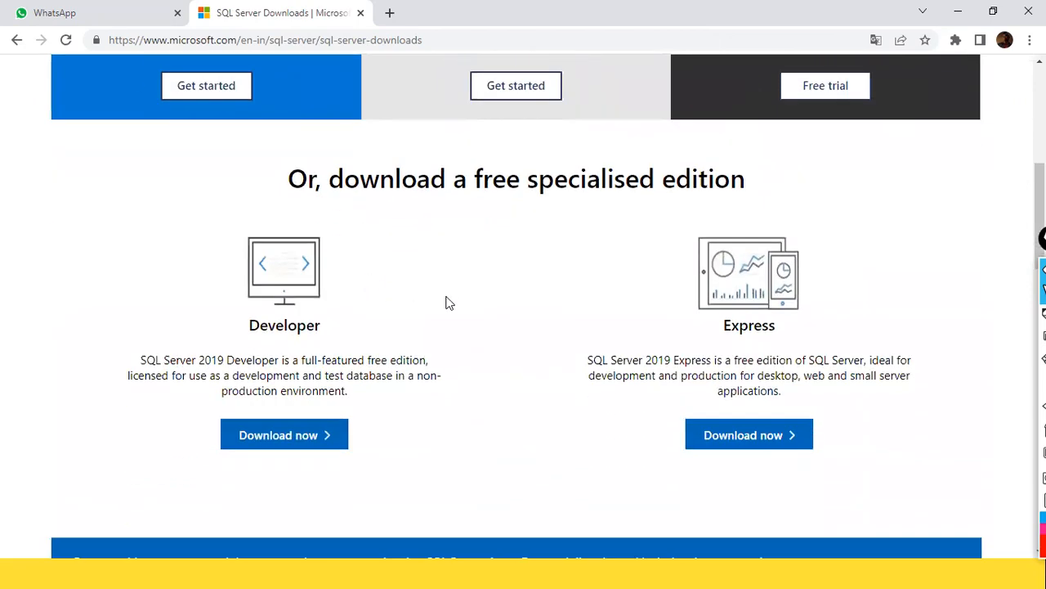
click(577, 234)
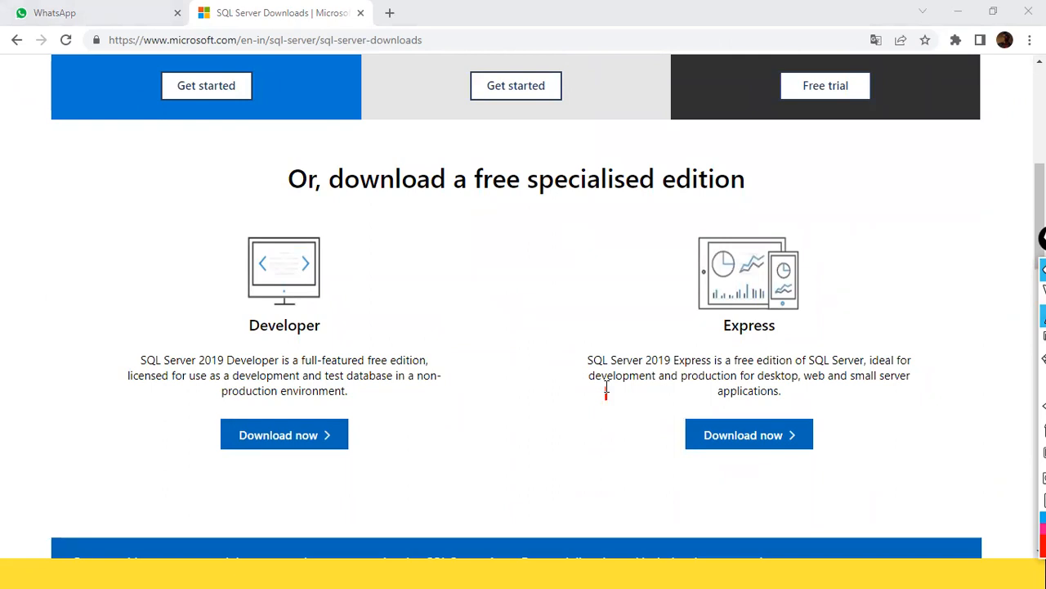
mouse_move(526, 207)
mouse_down()
mouse_move(579, 351)
mouse_move(857, 493)
mouse_move(937, 489)
mouse_up()
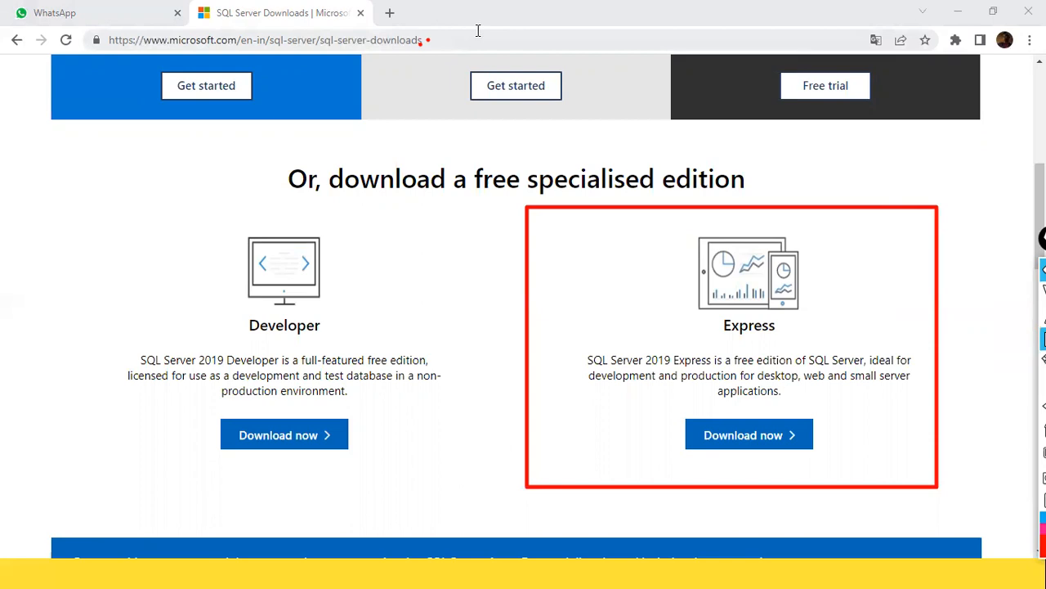
Relaunch the Epic Pen annotation tool from the desktop and return to the browser
click(386, 14)
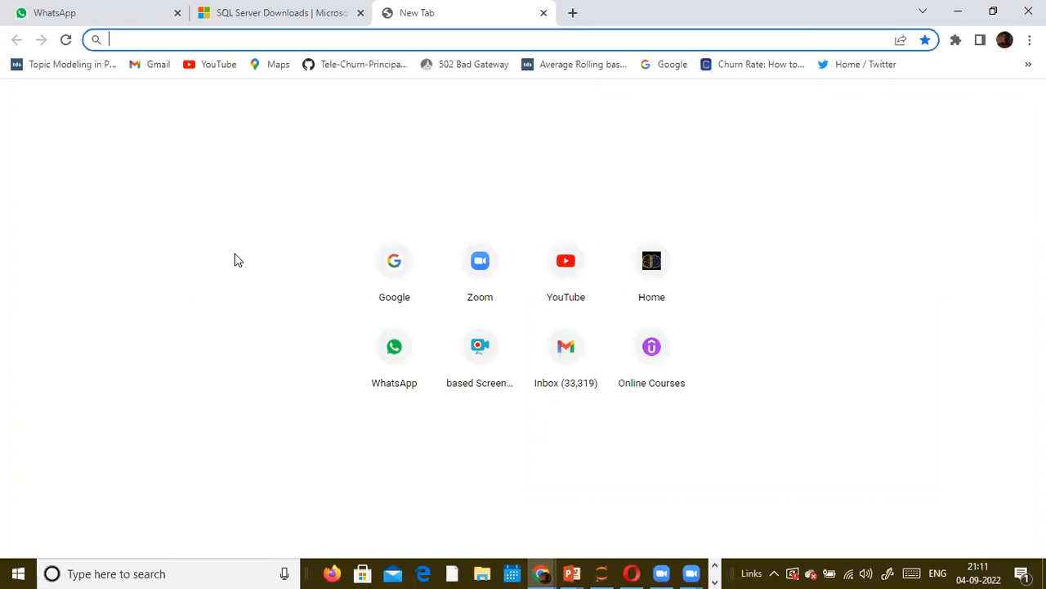
click(714, 566)
click(713, 567)
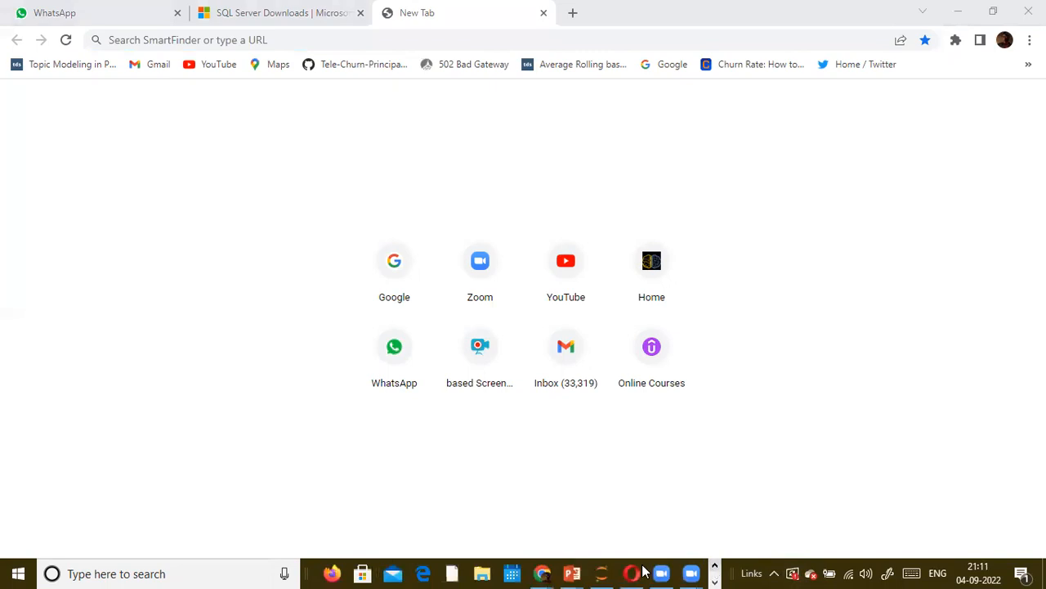
mouse_move(570, 574)
key(super+d)
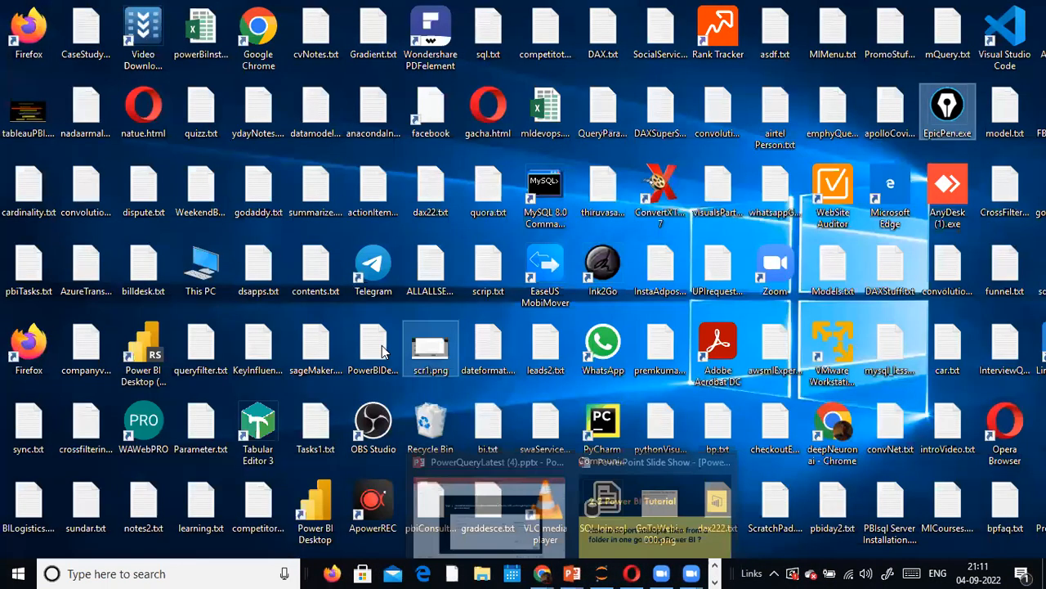
click(530, 210)
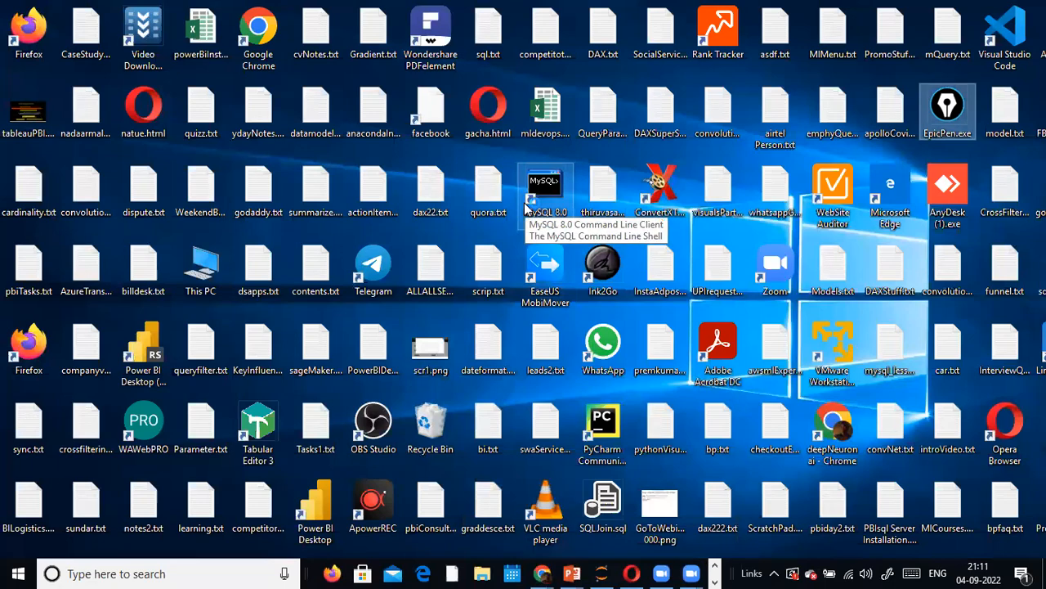
key(super+d)
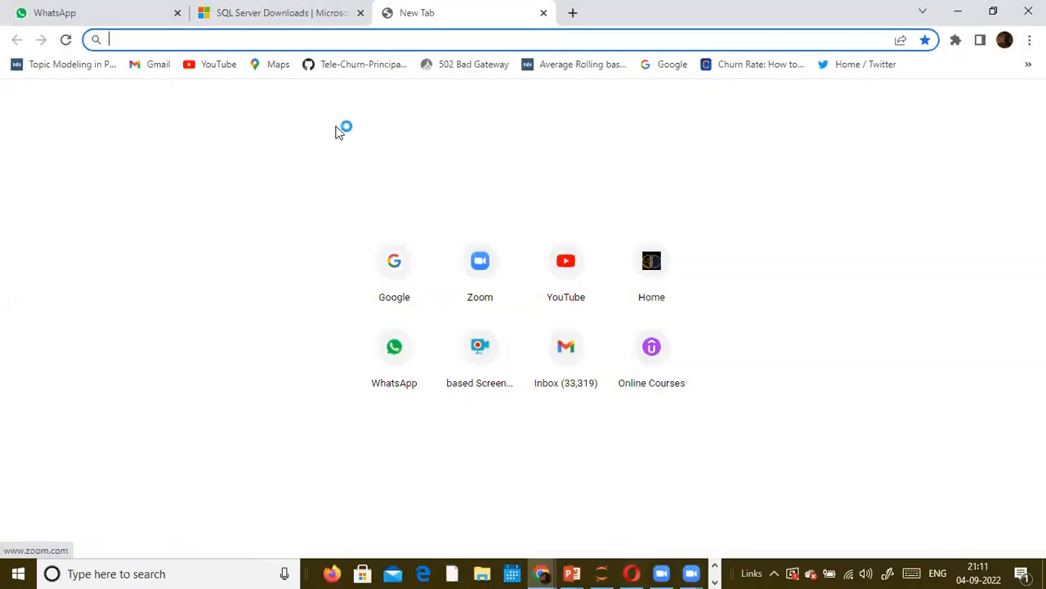
Return to the SQL Server Downloads page and move the Epic Pen toolbar clear of the main page content
click(304, 15)
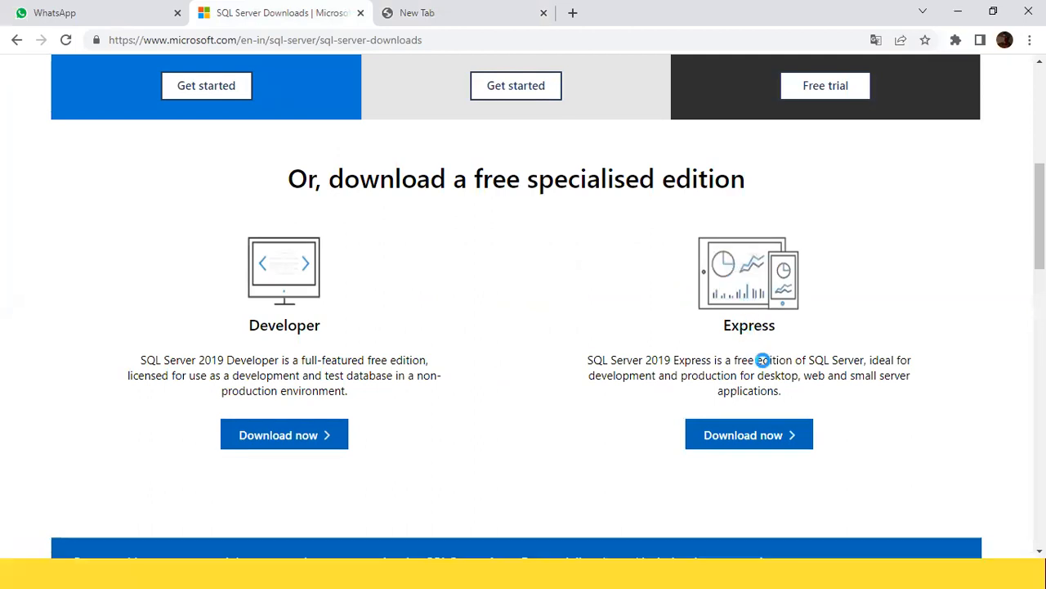
scroll(763, 360, up, 3)
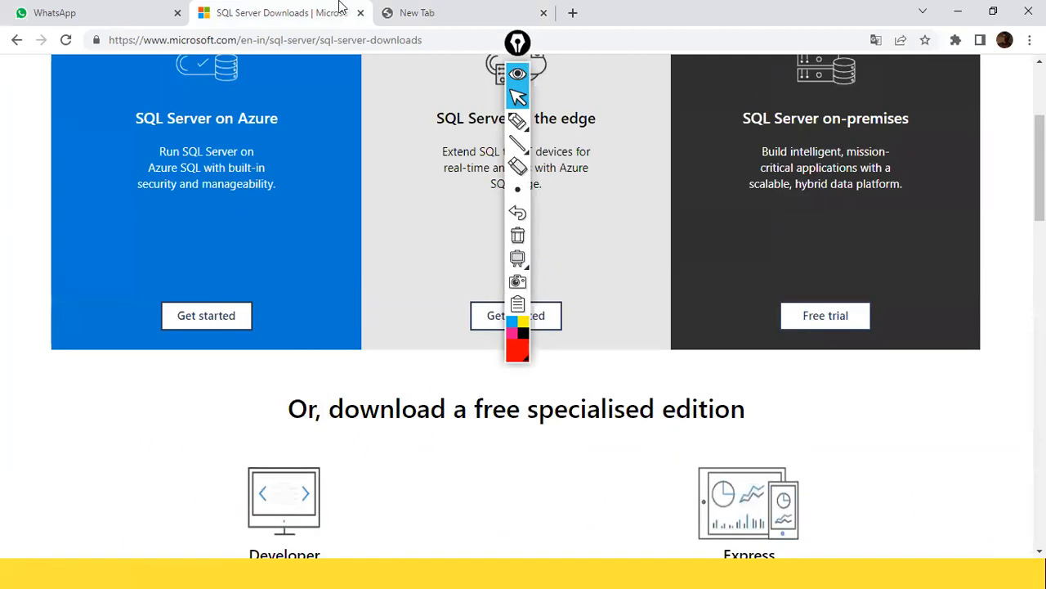
mouse_move(518, 43)
mouse_down()
mouse_move(543, 99)
mouse_move(876, 356)
mouse_move(1026, 383)
mouse_up()
click(834, 365)
click(438, 38)
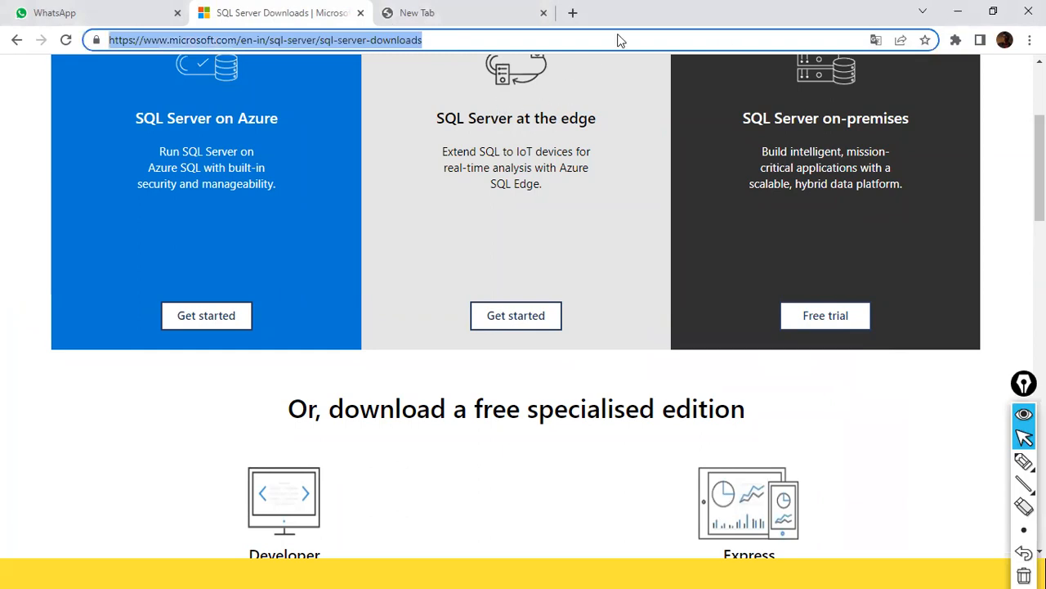
key(alt+Tab)
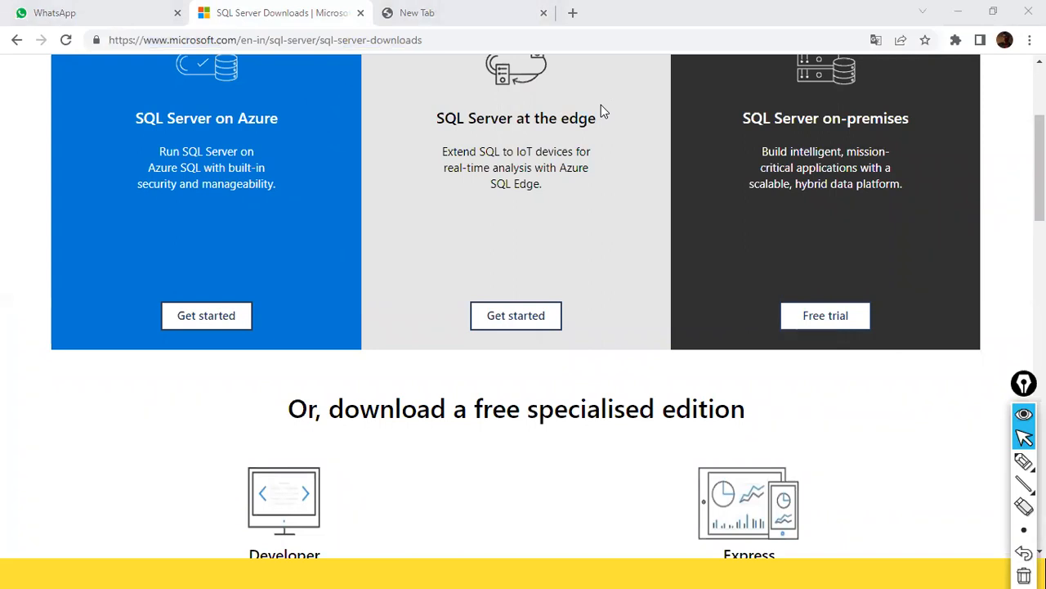
click(27, 270)
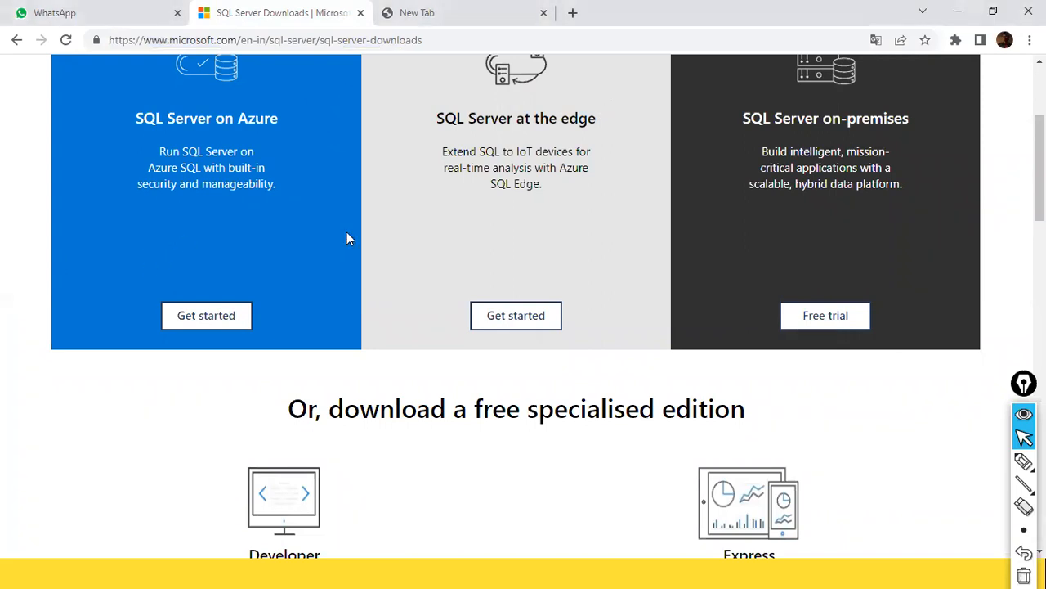
key(alt+Tab)
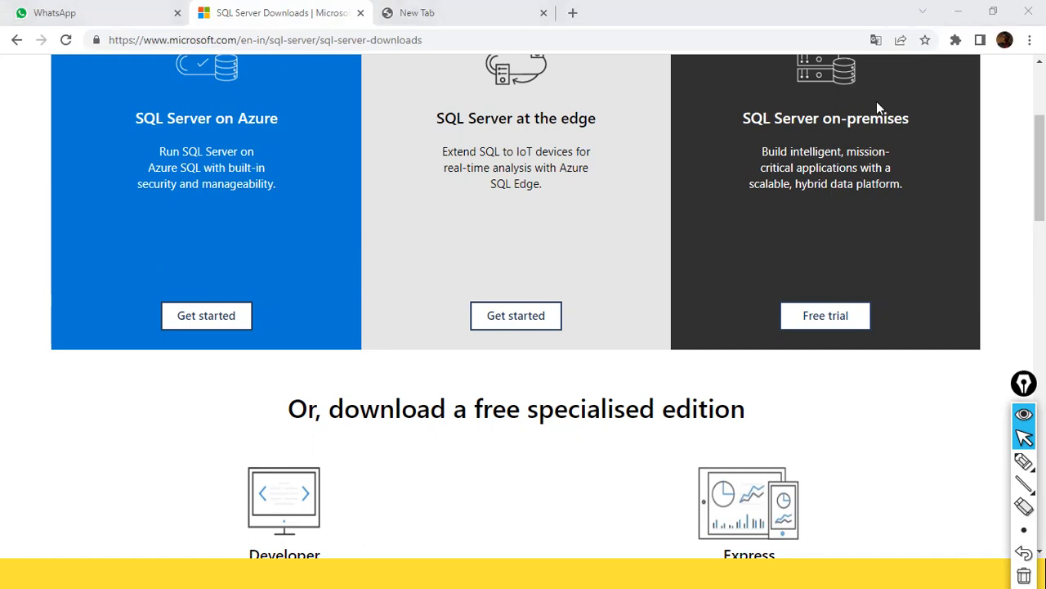
Annotate the Express edition with a red rectangle around it and a red arrow pointing to its Download now button
scroll(892, 169, up, 3)
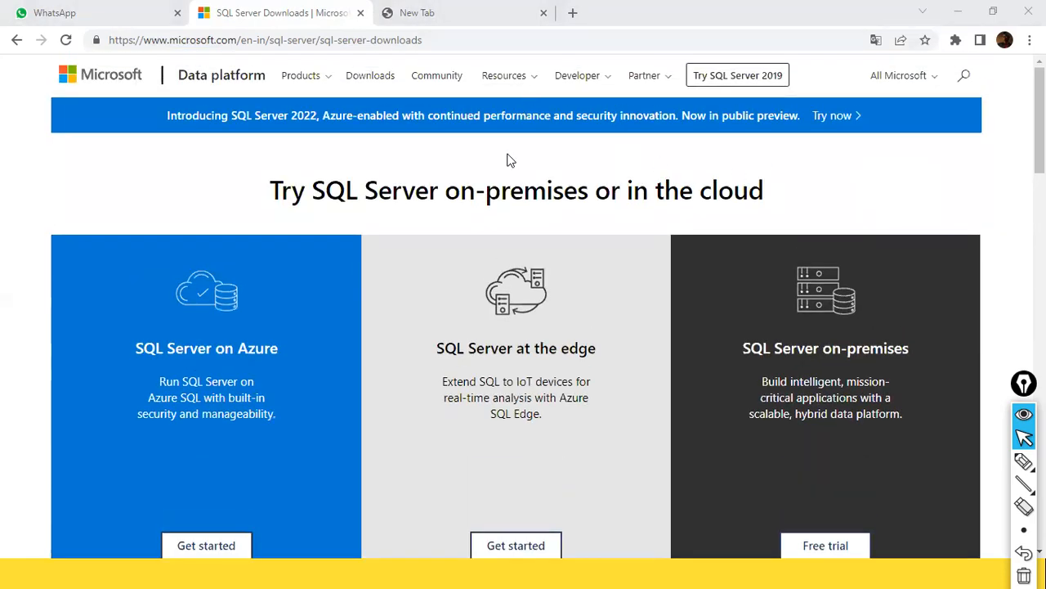
scroll(507, 163, down, 3)
scroll(516, 191, down, 2)
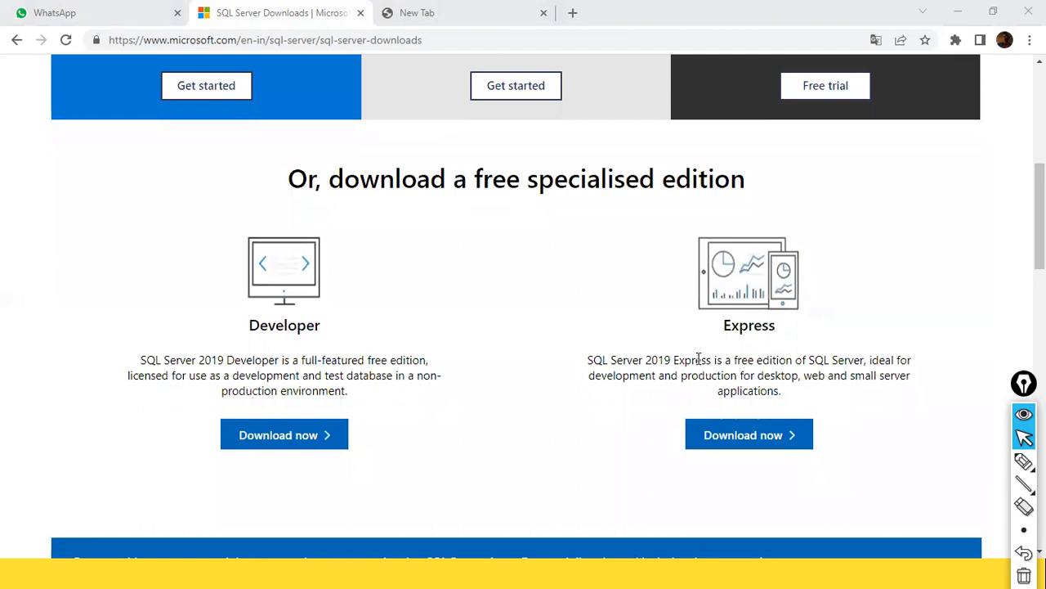
key(ctrl+shift+9)
mouse_move(549, 222)
mouse_down()
mouse_move(873, 535)
mouse_move(954, 513)
mouse_up()
key(ctrl+shift+1)
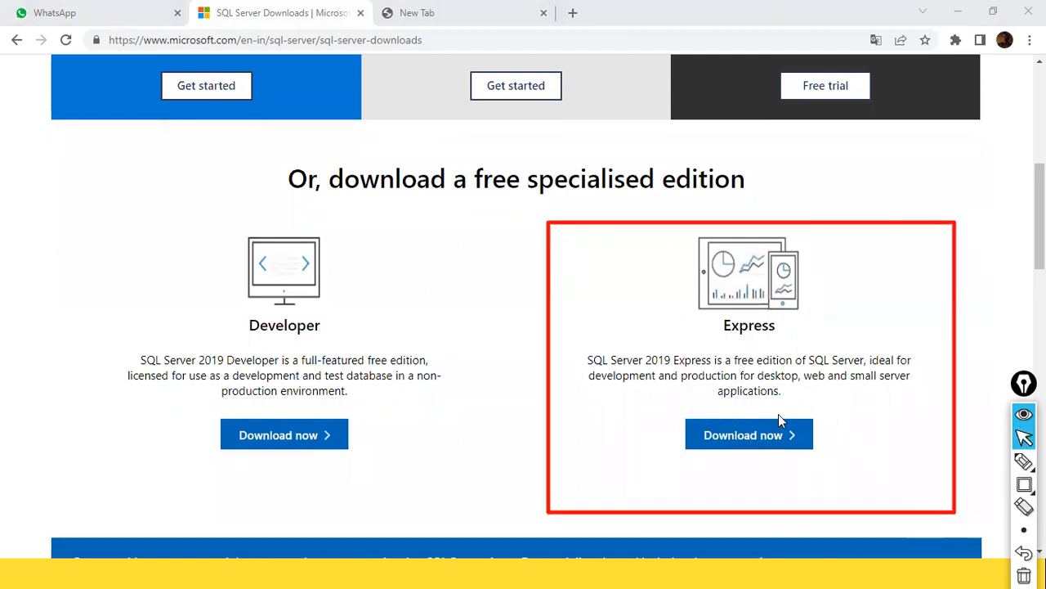
key(ctrl+shift+0)
mouse_move(667, 329)
mouse_down()
mouse_move(746, 435)
mouse_move(726, 398)
mouse_up()
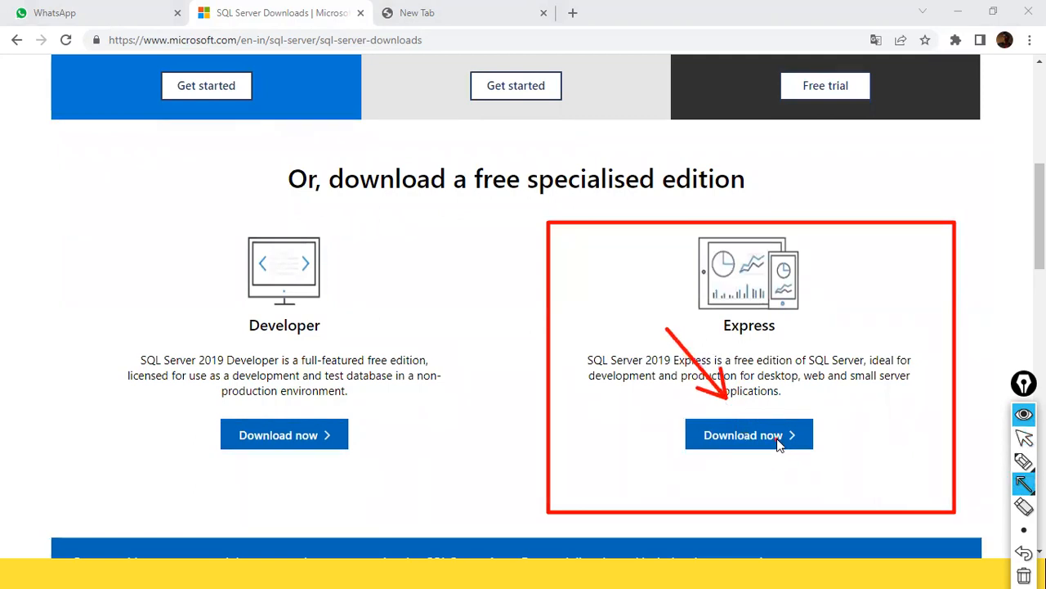
key(ctrl+shift+1)
Start the SQL Server 2019 Express download and create a new folder on Local Disk (D:) for it
click(748, 441)
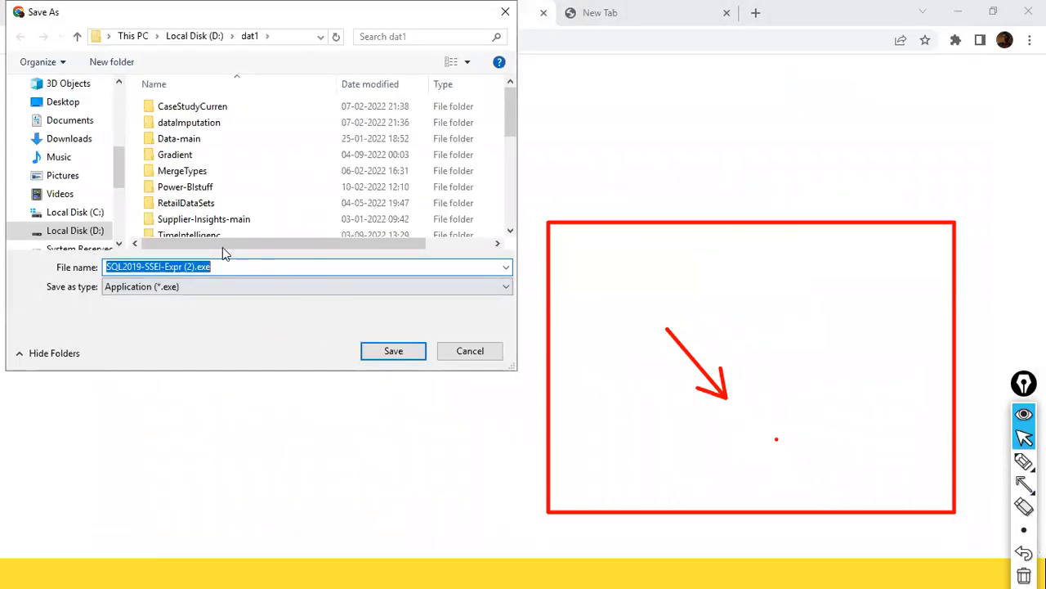
click(196, 37)
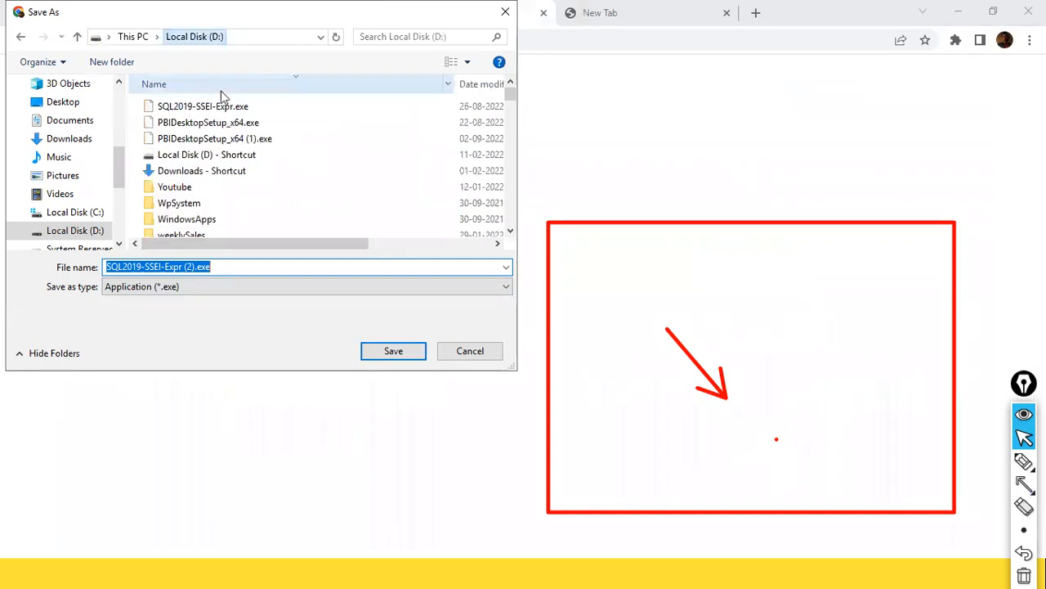
right_click(346, 192)
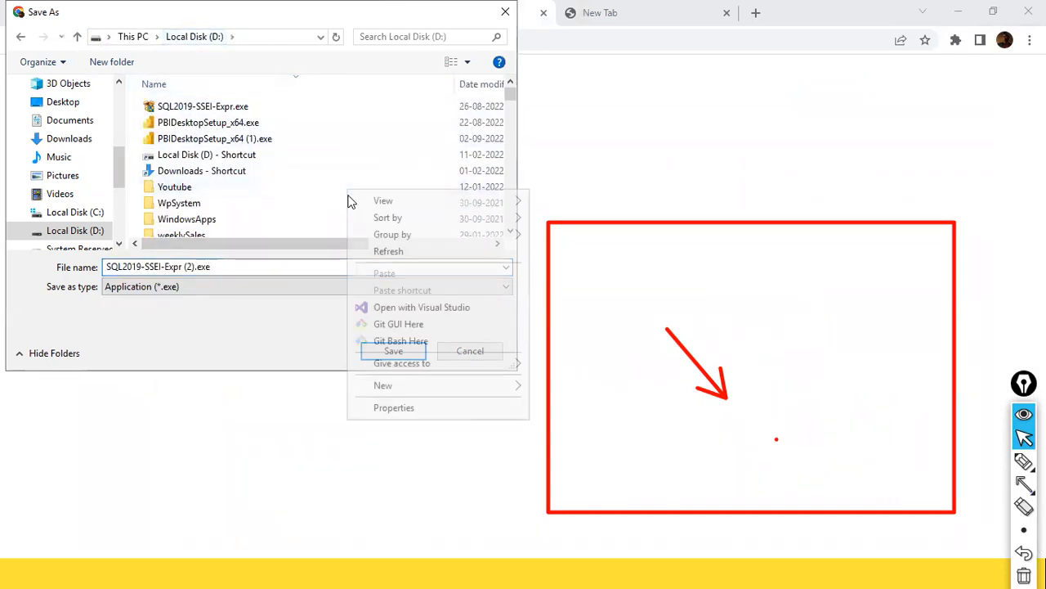
click(505, 394)
click(566, 389)
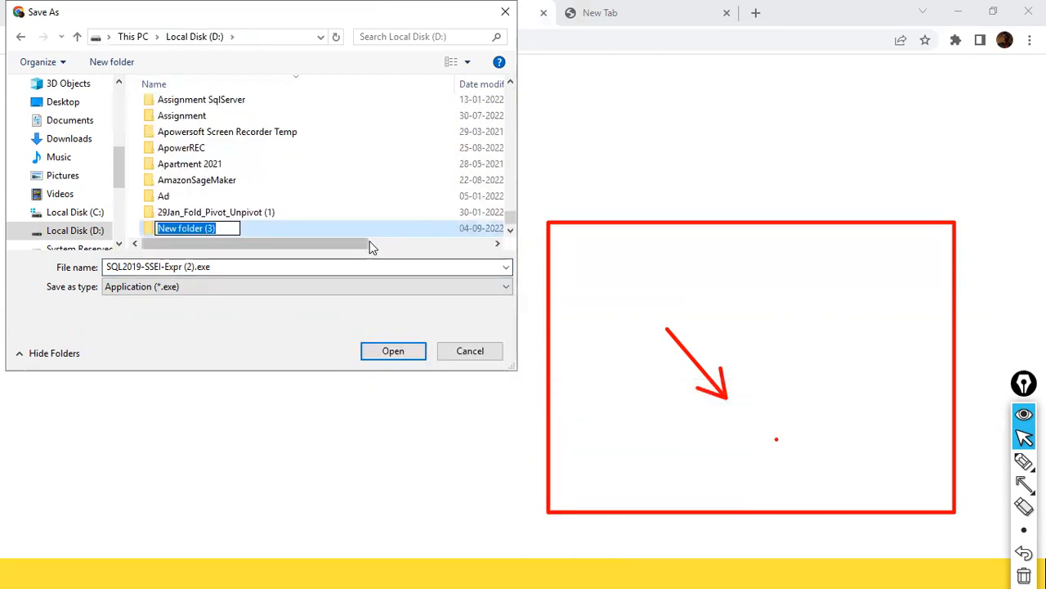
Try to name the new folder SQL Server
text(SQL Server)
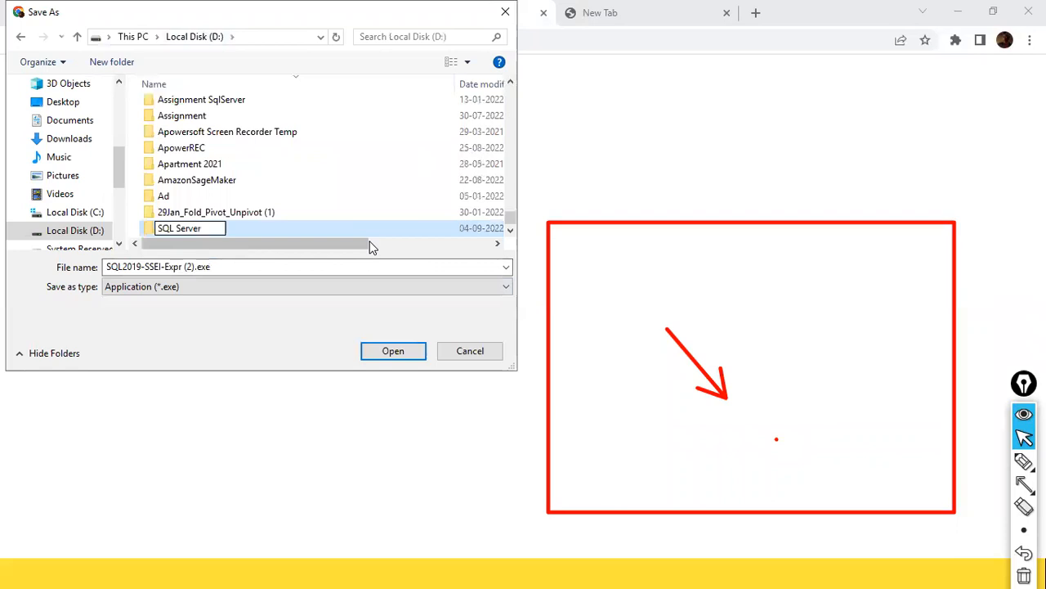
key(Return)
key(Escape)
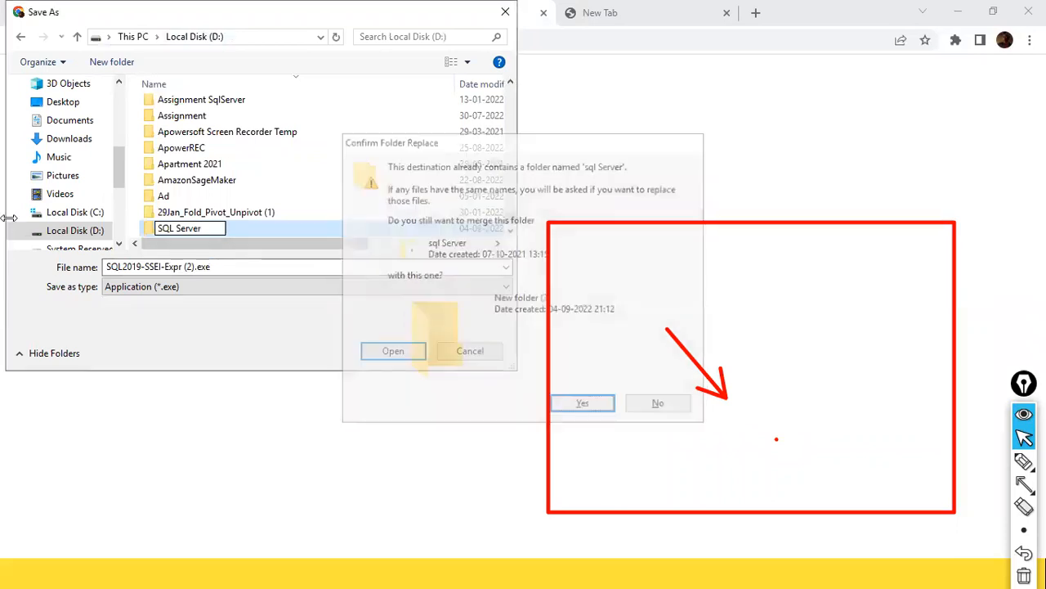
Save the installer as SQL2019-SSEI-Expr (2).exe inside New folder (3)
double_click(152, 230)
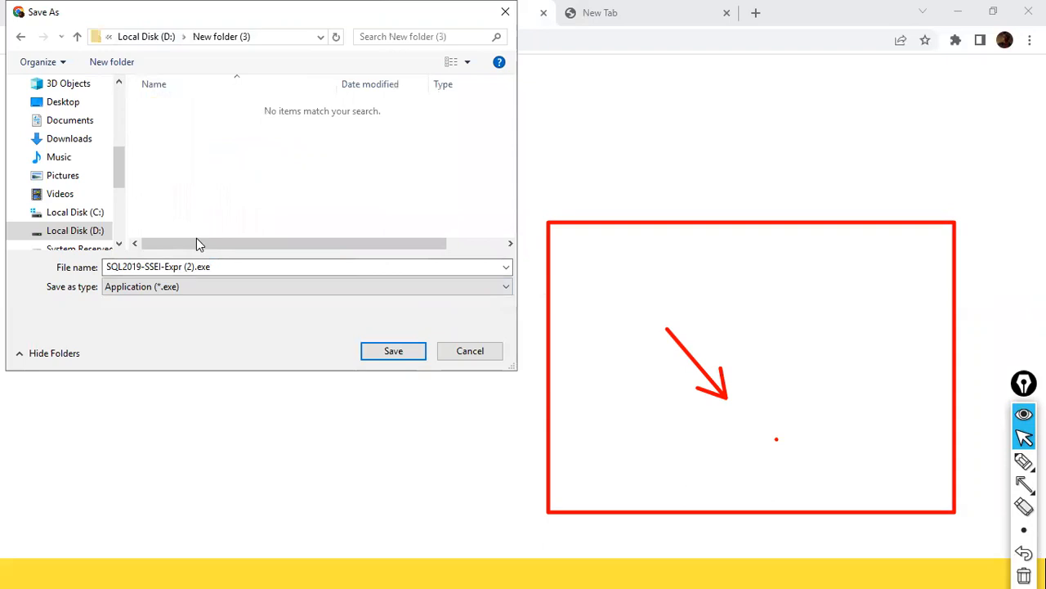
click(378, 353)
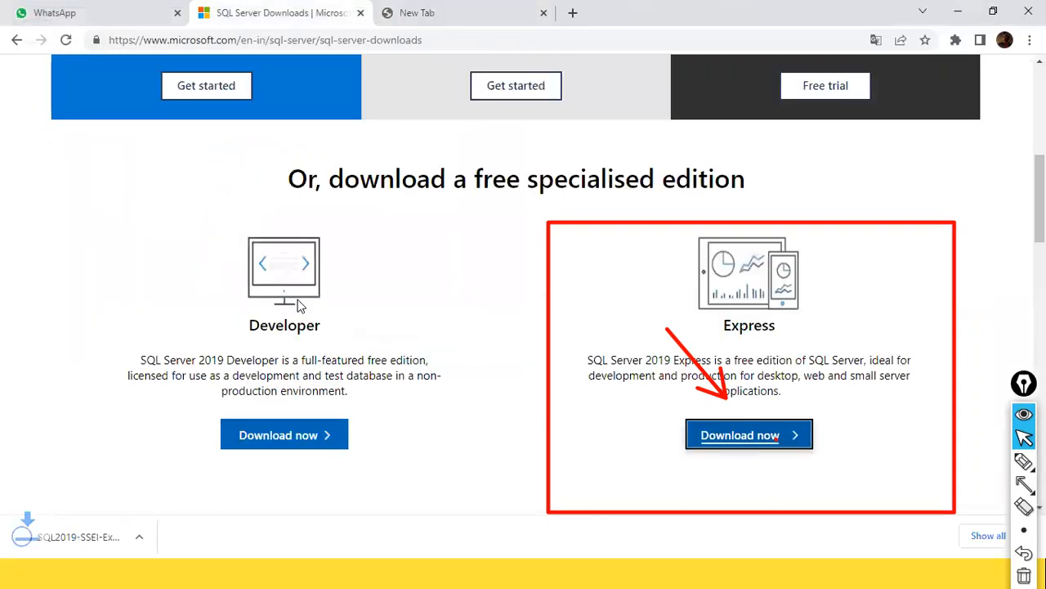
Minimize the browser and clear all red annotations from the screen
click(956, 15)
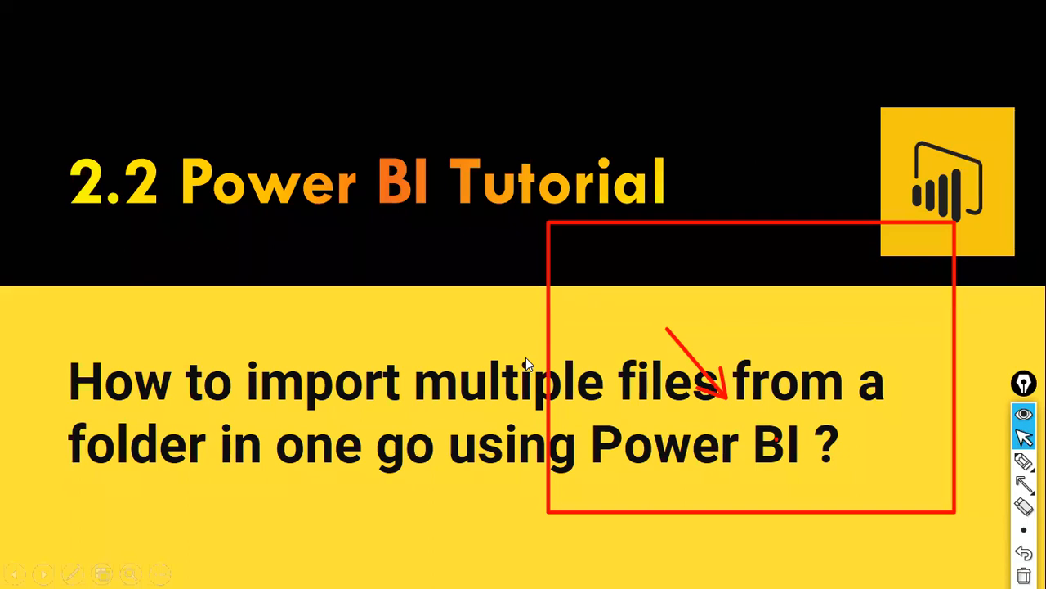
key(ctrl+shift+7)
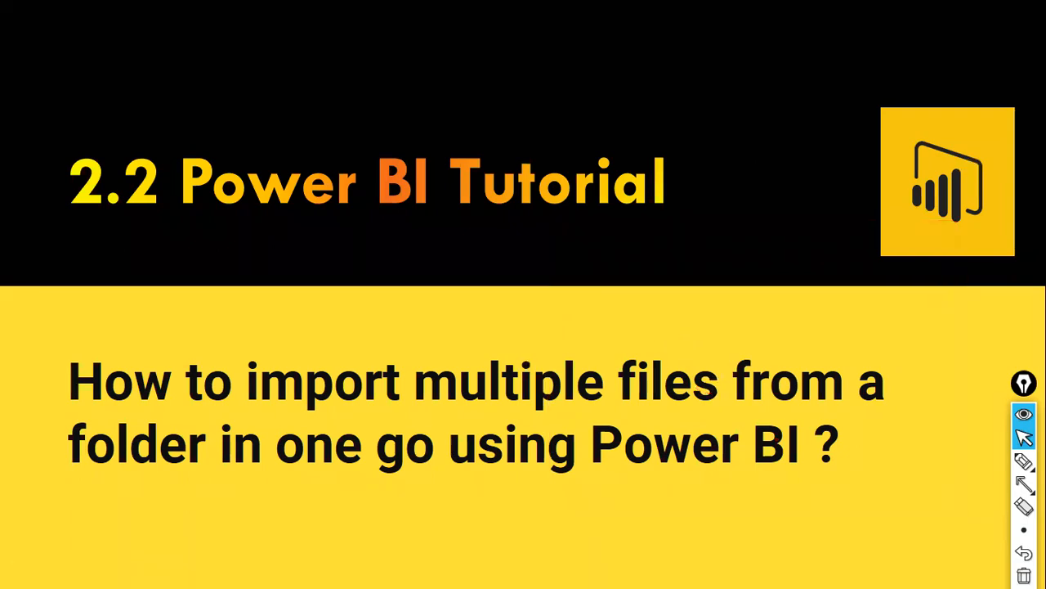
Leave the slide show and save the converted Zoom recording in the Apowersoft Online Screen Recorder folder under Documents
key(alt+Tab)
key(alt+Tab)
key(alt+Tab)
key(alt+Tab)
key(alt+Tab)
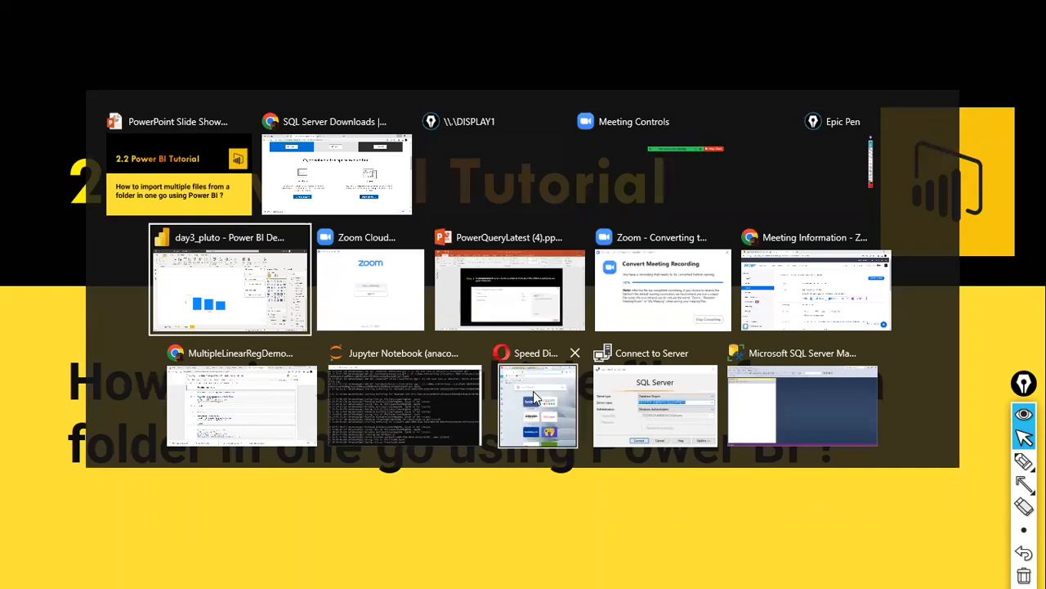
click(533, 391)
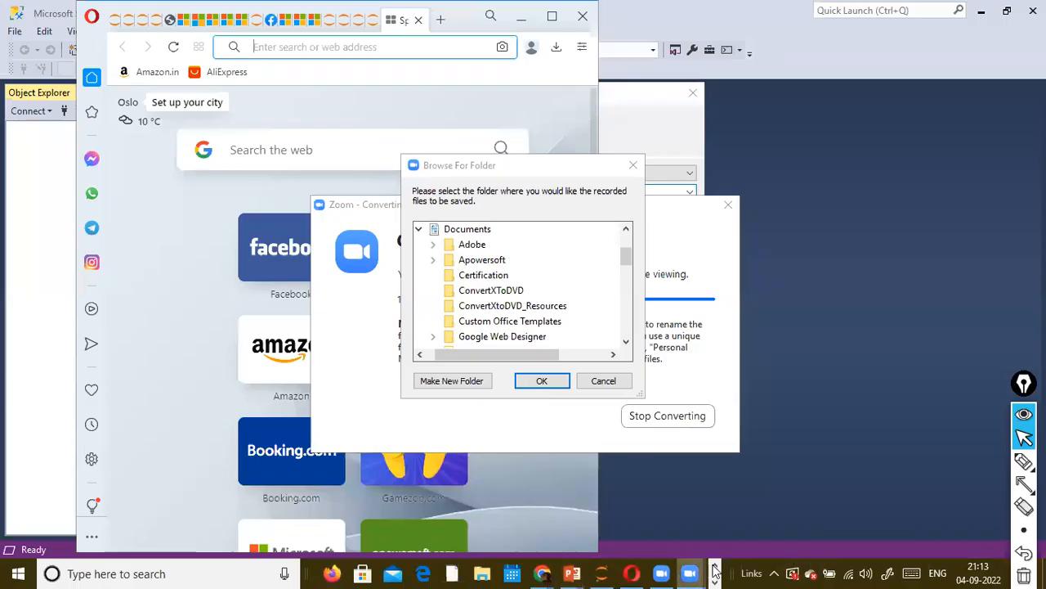
click(490, 266)
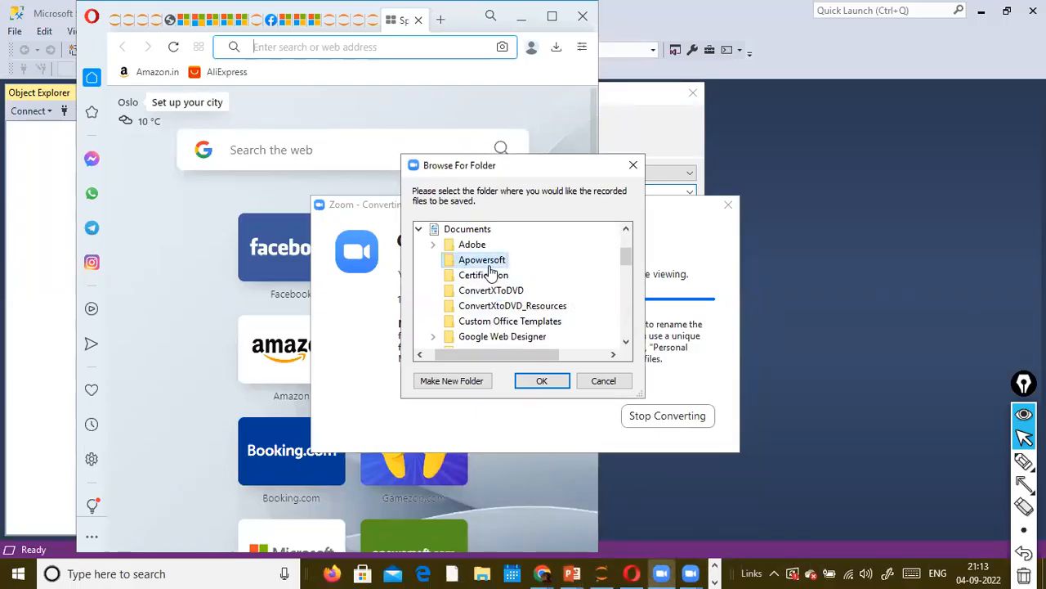
click(489, 262)
click(507, 290)
click(554, 381)
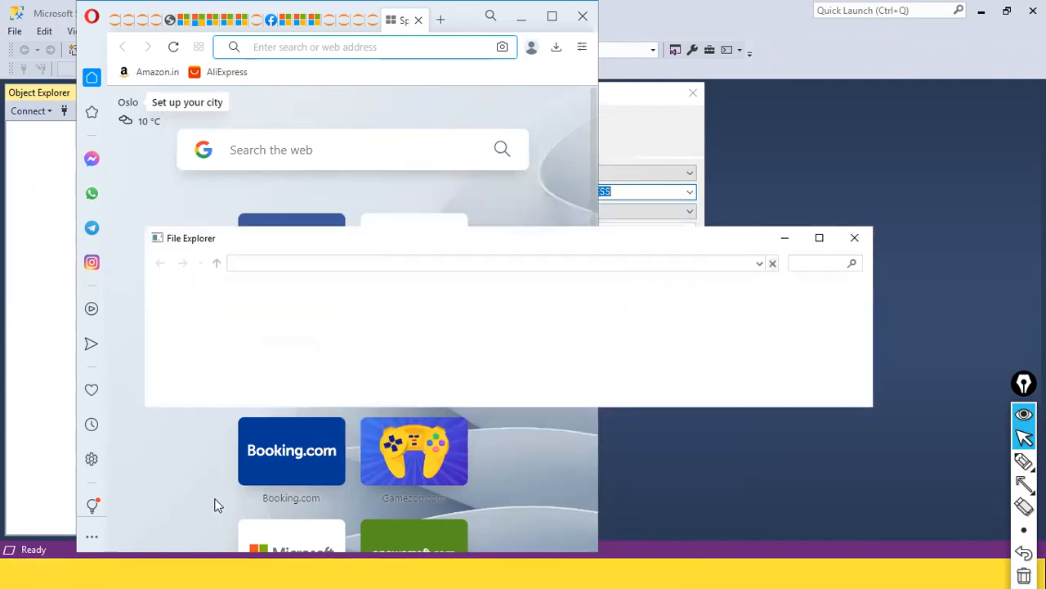
Switch to SQL Server Management Studio and connect to the SQLEXPRESS Database Engine using Windows Authentication
key(super)
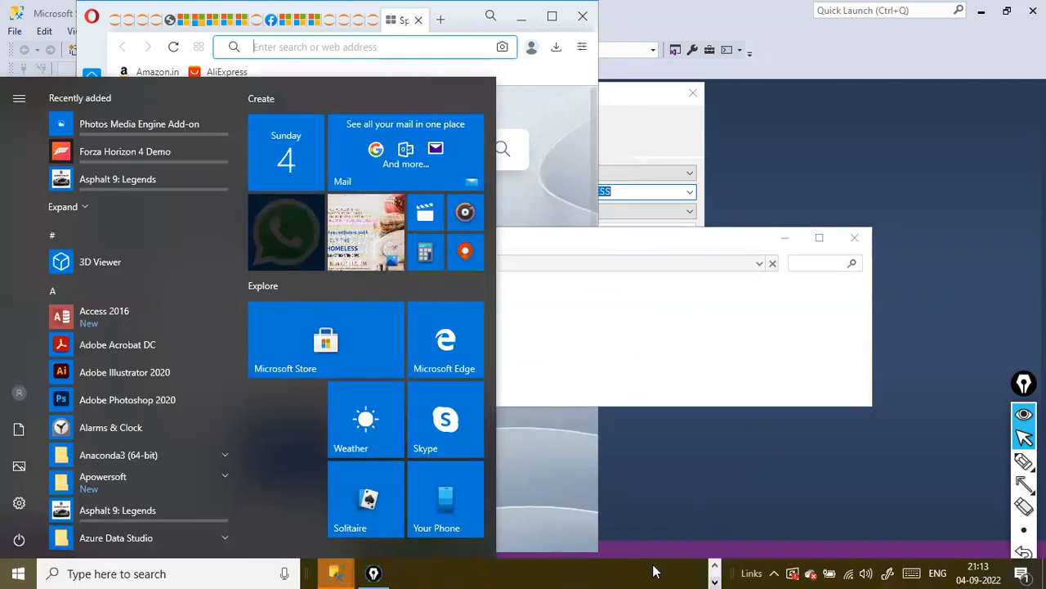
mouse_move(336, 573)
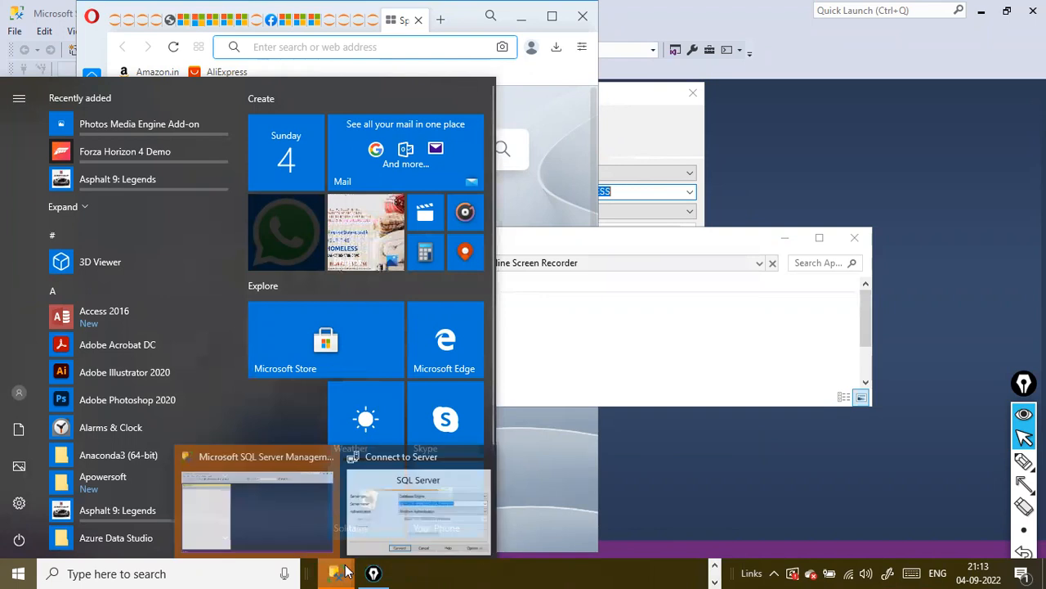
click(360, 527)
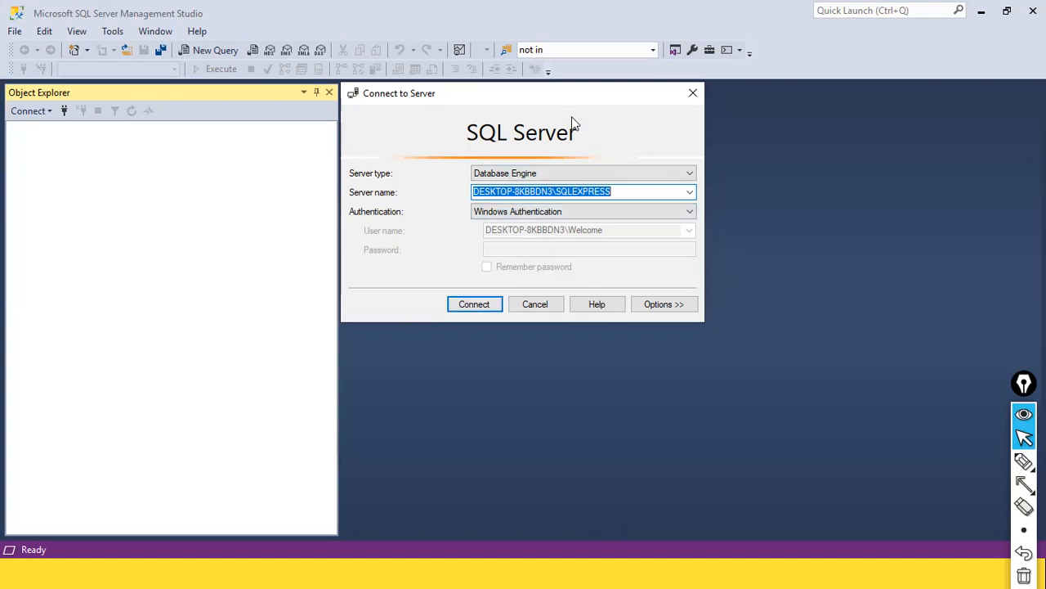
click(467, 303)
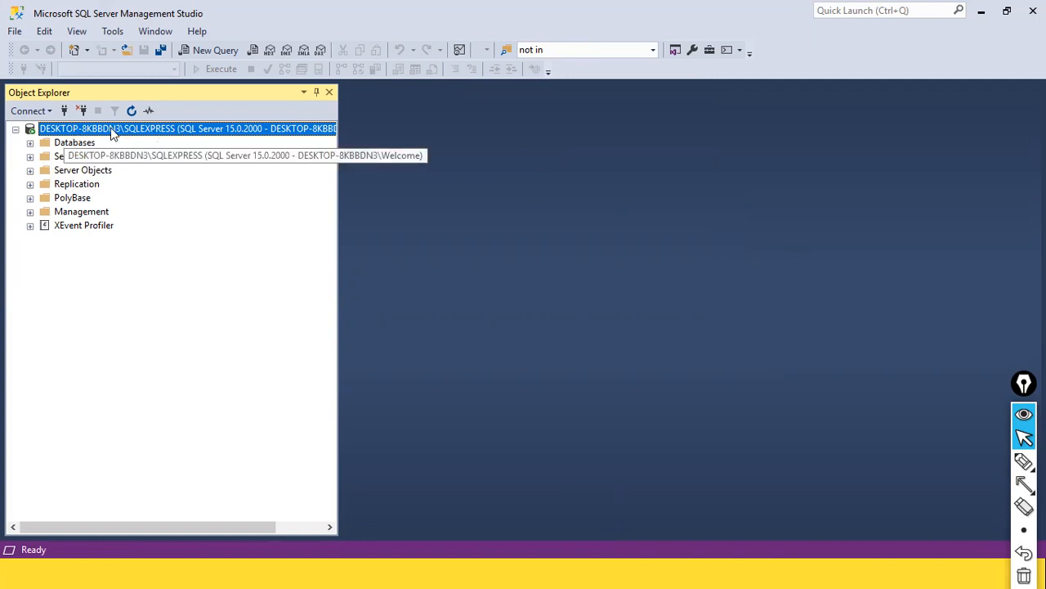
Expand the server's Databases folder and briefly look inside System Databases
click(30, 144)
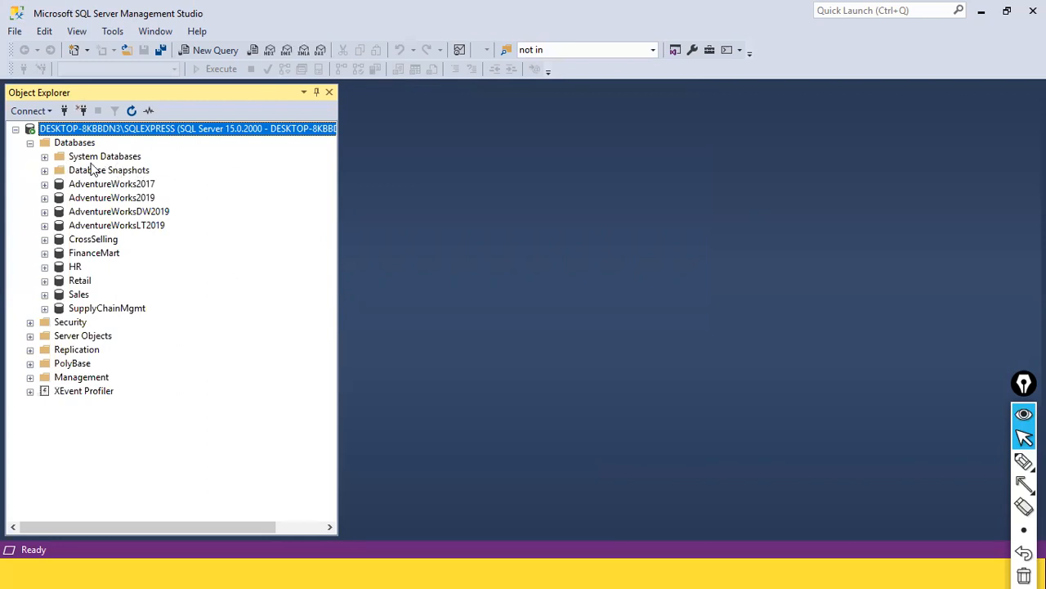
click(45, 156)
click(45, 157)
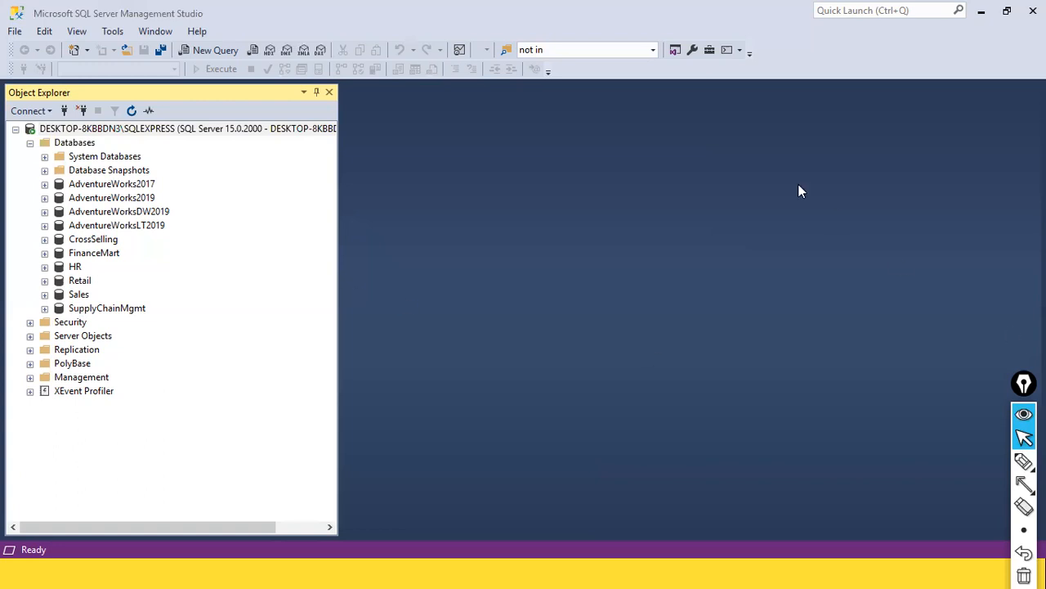
Start a new database on the server and draw a red arrow pointing at its Database name field
click(80, 144)
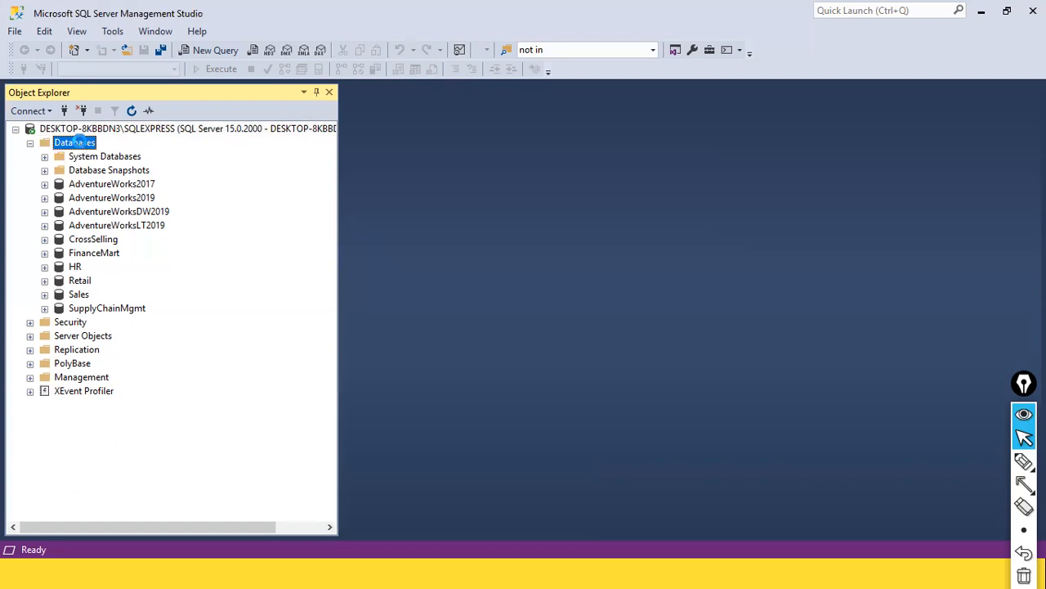
right_click(81, 145)
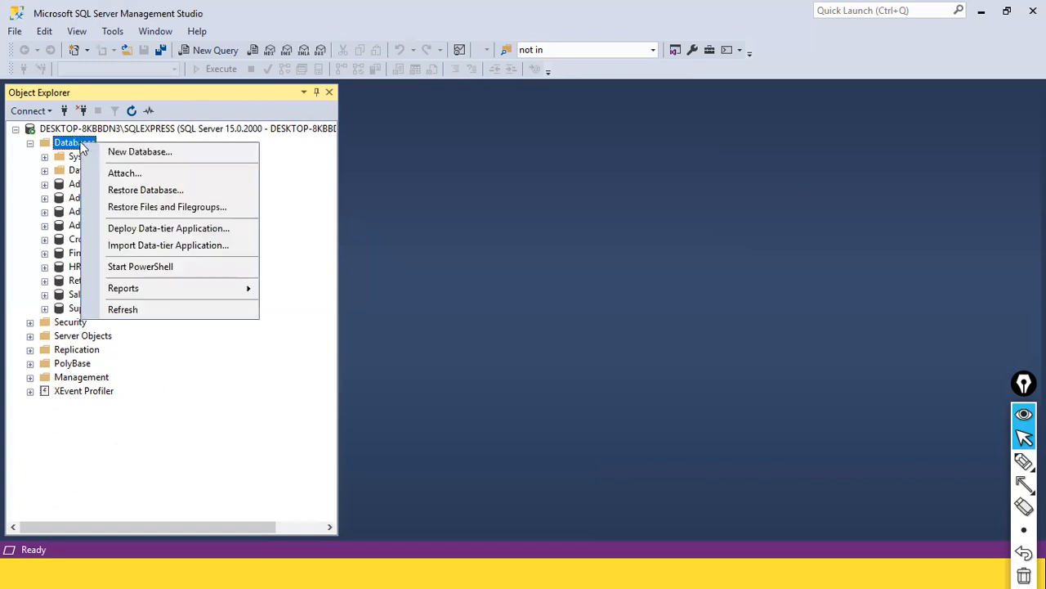
click(158, 153)
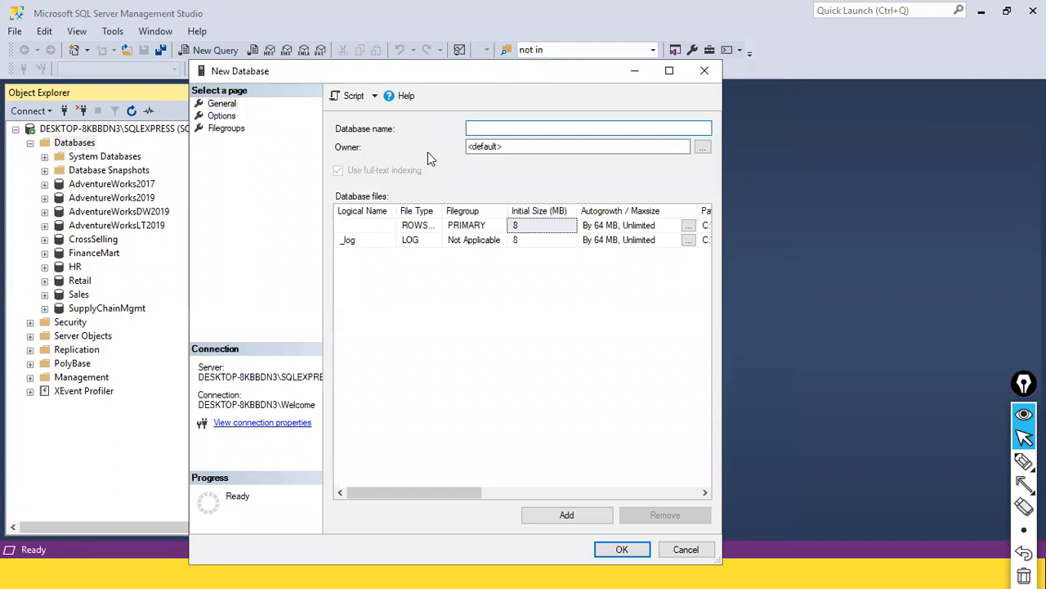
key(ctrl+shift+8)
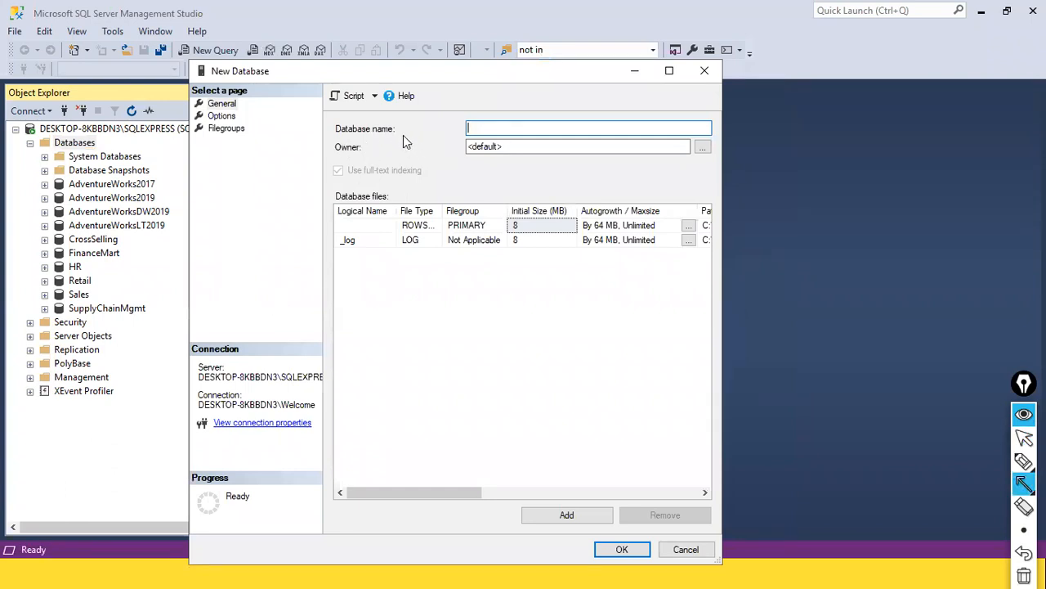
drag(399, 132, 455, 127)
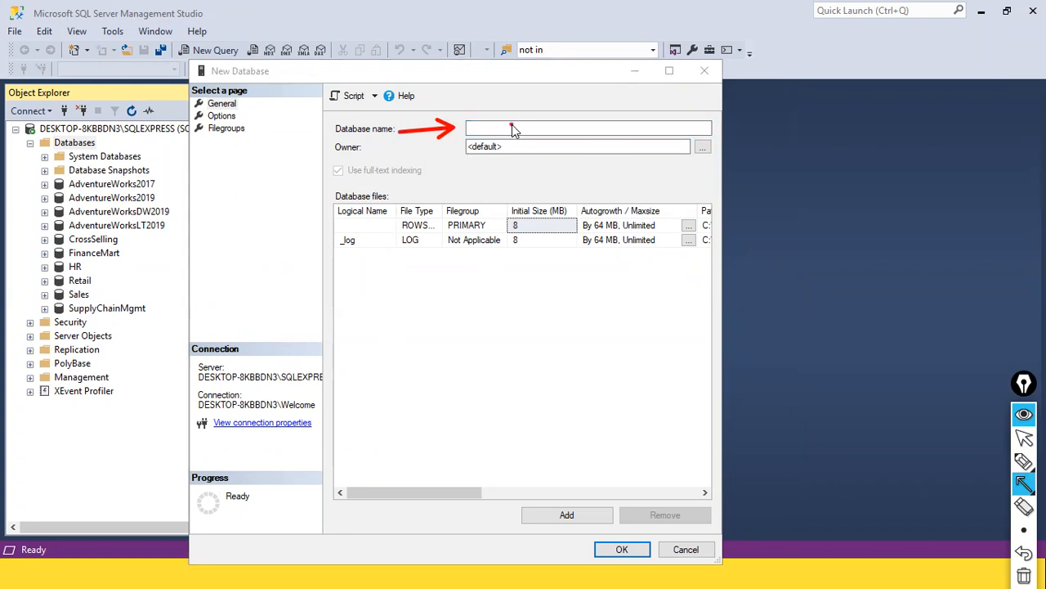
key(ctrl+shift+2)
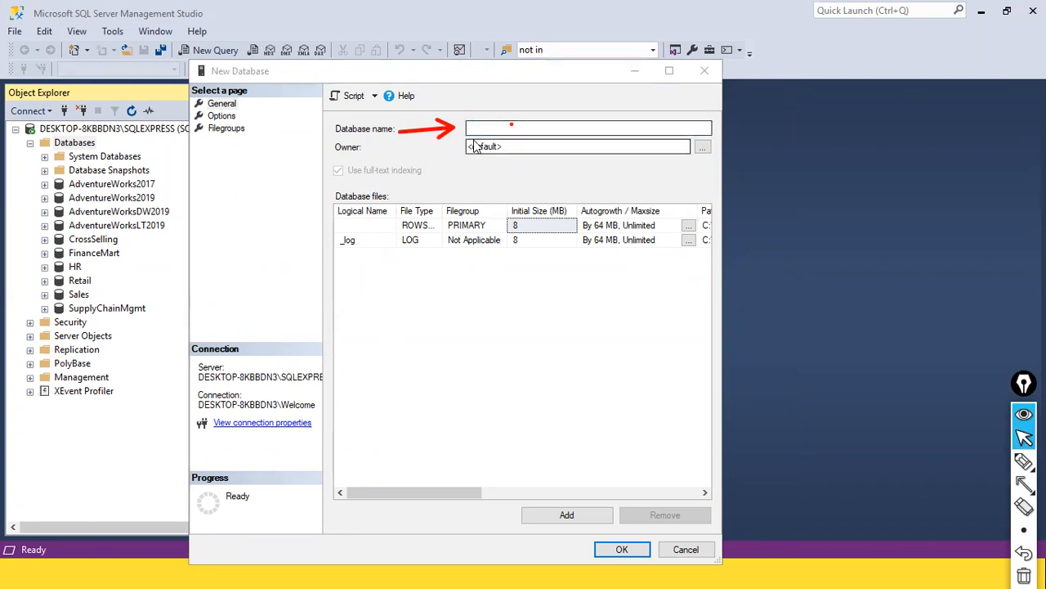
Name the database Retail Mart, mark the OK button with a red arrow, and create the database
click(484, 130)
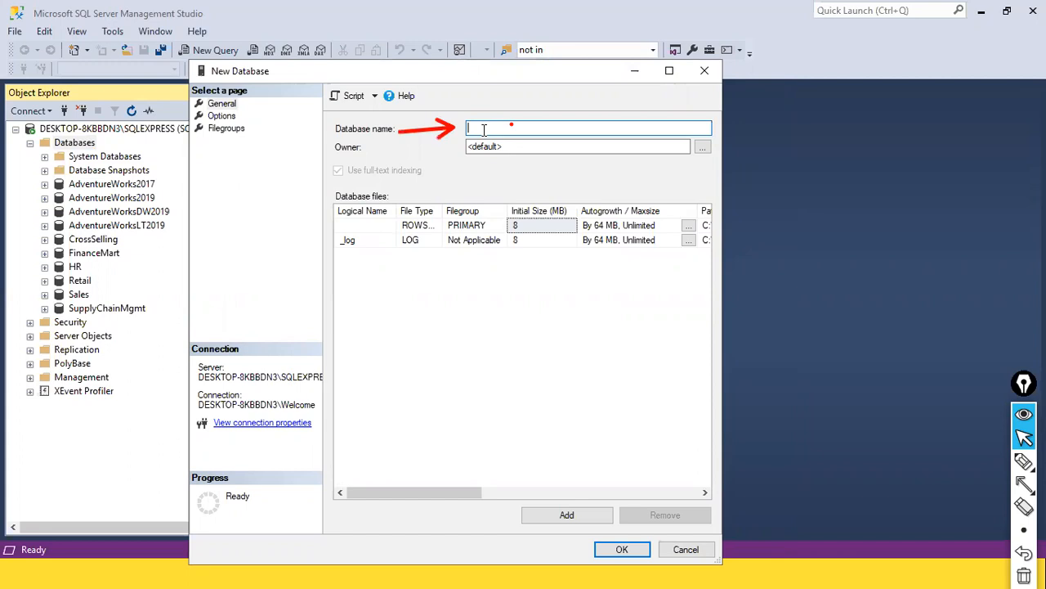
text(Retail Mart)
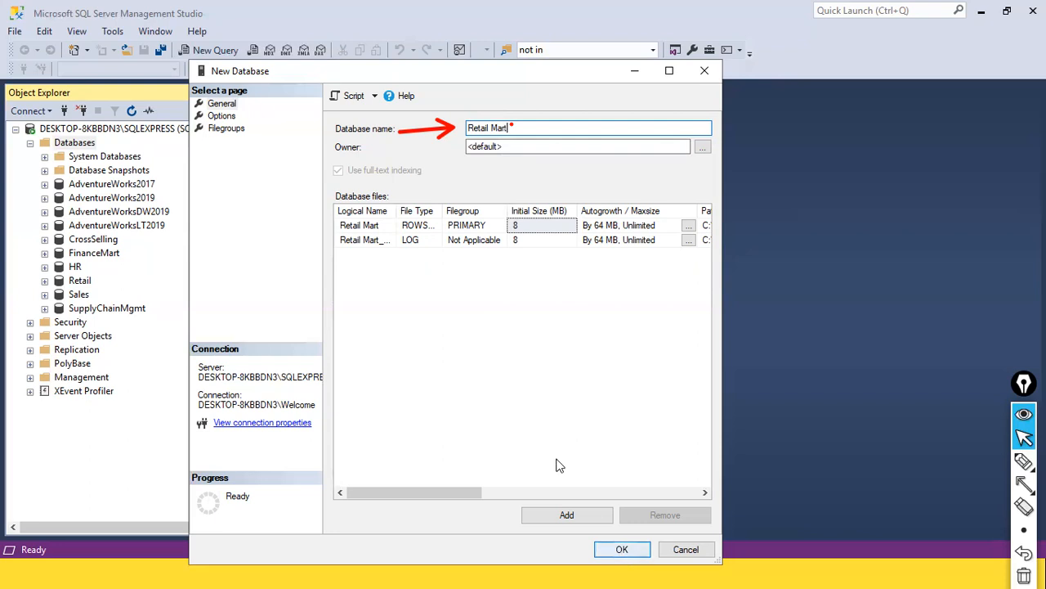
key(a)
mouse_move(550, 402)
mouse_down()
mouse_move(576, 503)
mouse_move(613, 539)
mouse_up()
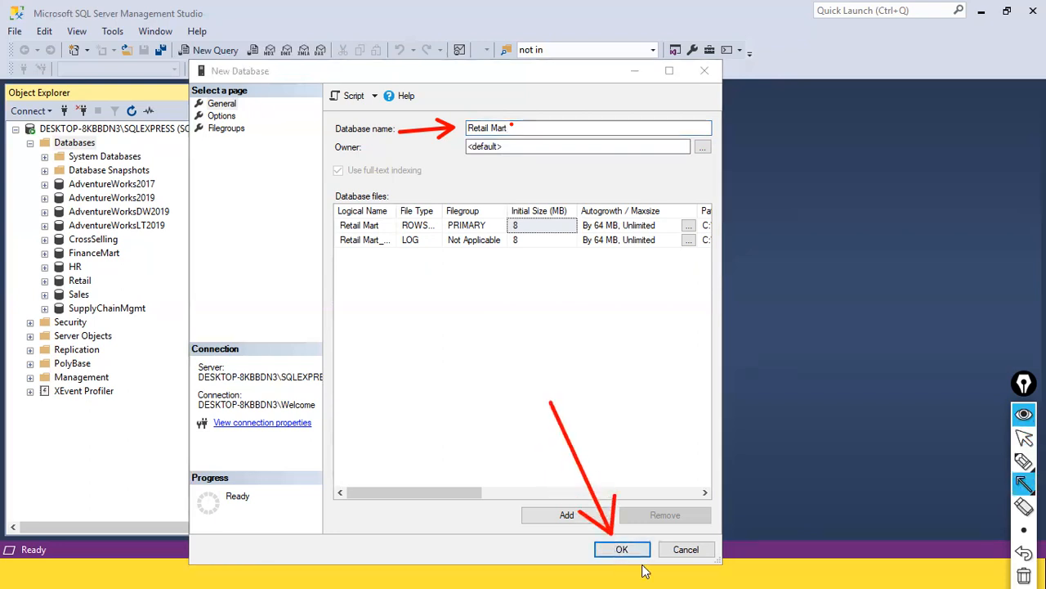
key(Escape)
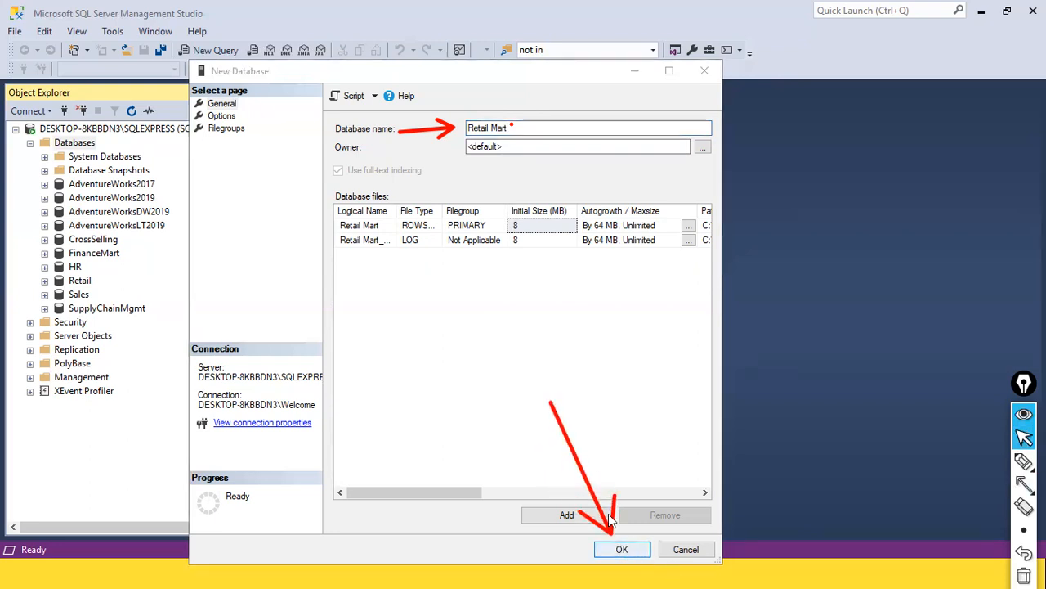
click(524, 129)
click(624, 550)
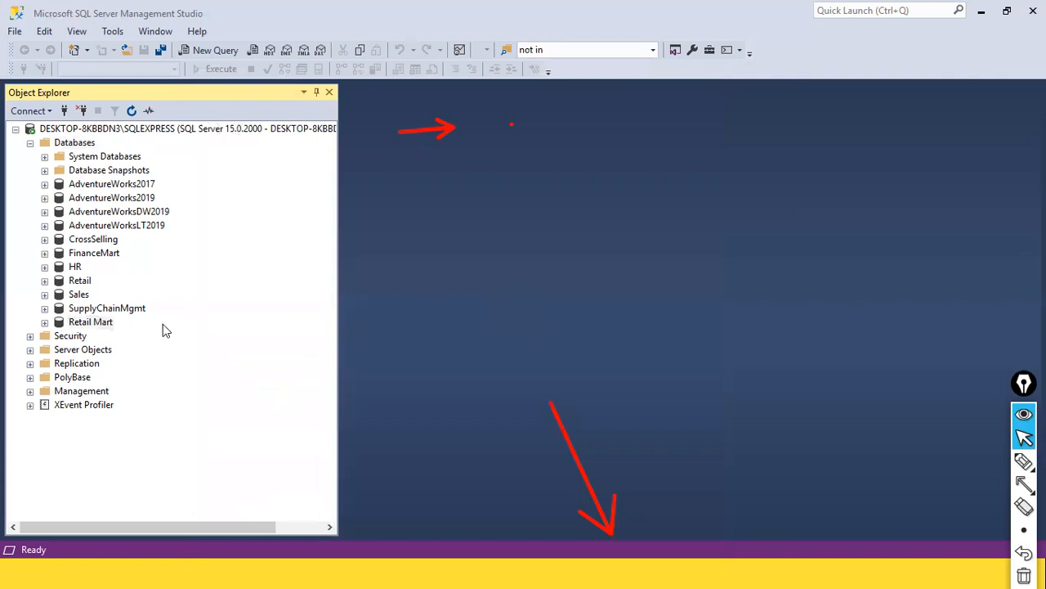
Draw two red arrows pointing at the Retail Mart database in the object tree
key(ctrl+shift+8)
drag(254, 328, 119, 323)
drag(9, 281, 50, 318)
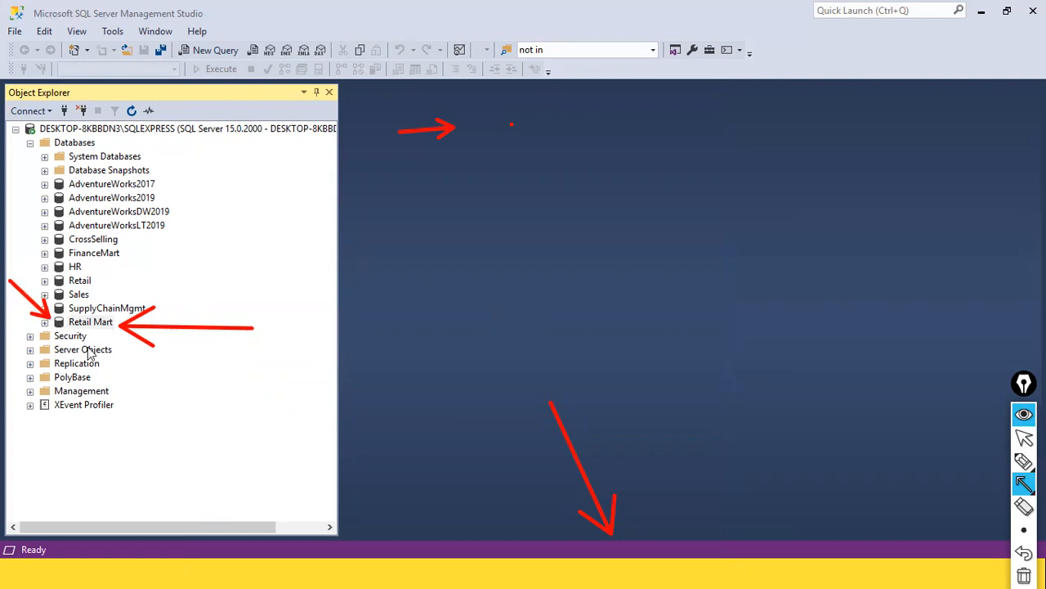
key(ctrl+shift+2)
Expand the Retail Mart database and its Tables folder, leaving the database selected
click(45, 322)
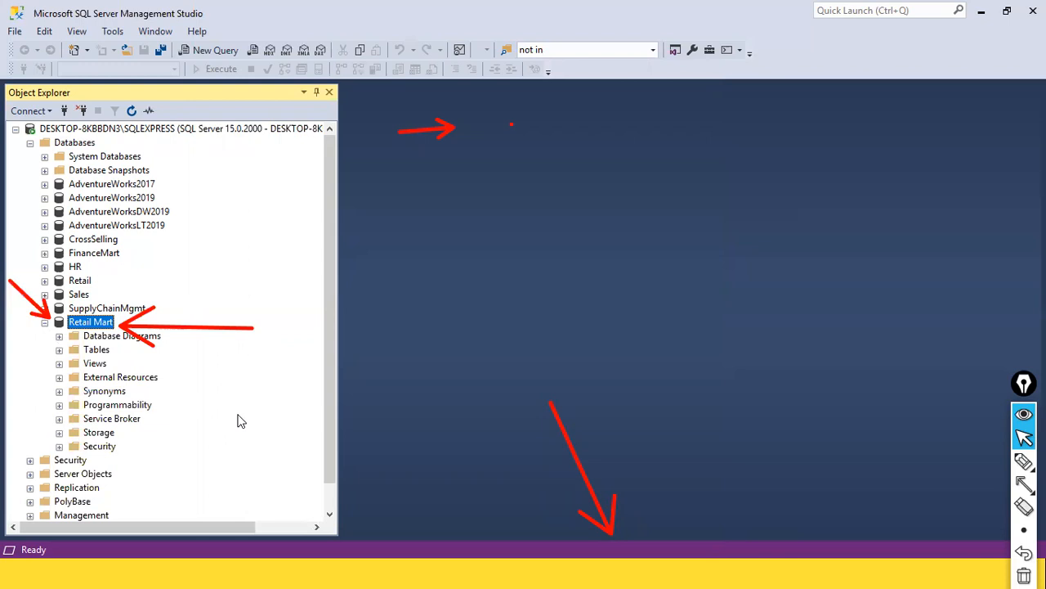
click(58, 350)
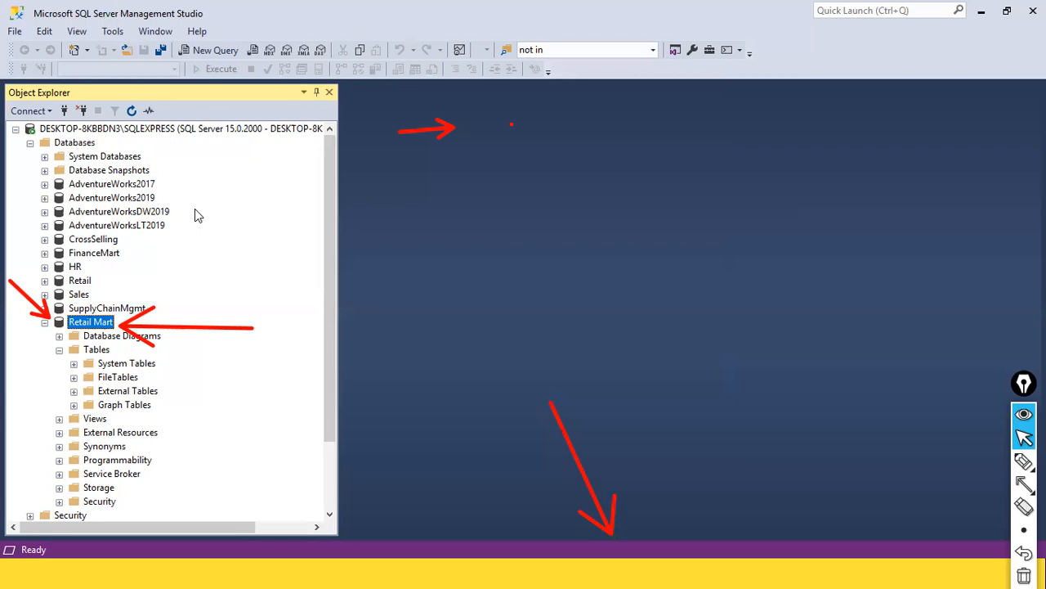
click(100, 350)
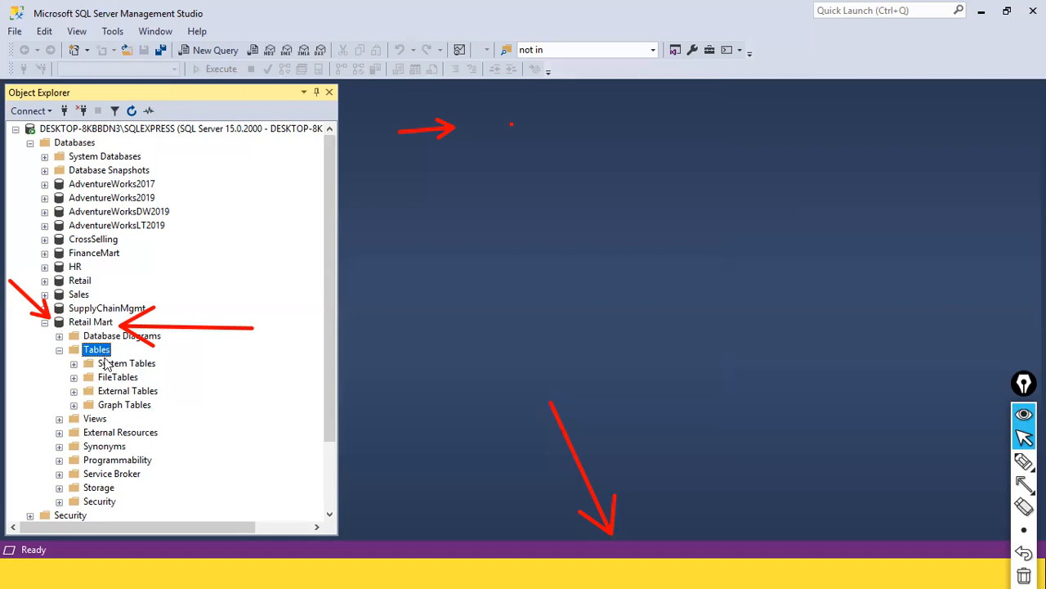
click(103, 324)
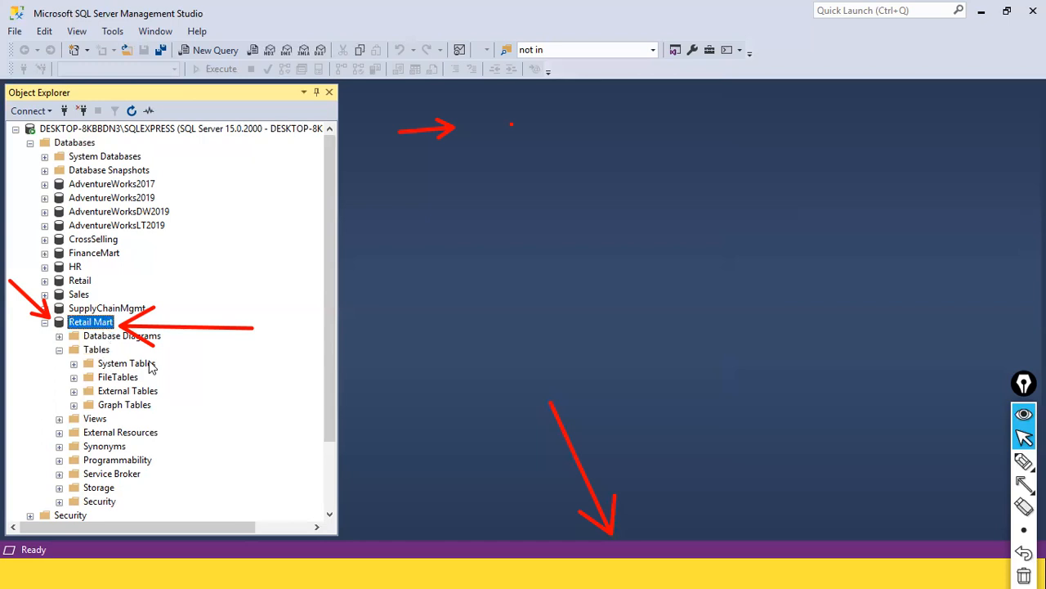
Switch to File Explorer and look through the files in the dat1 folder on Local Disk (D:)
key(super)
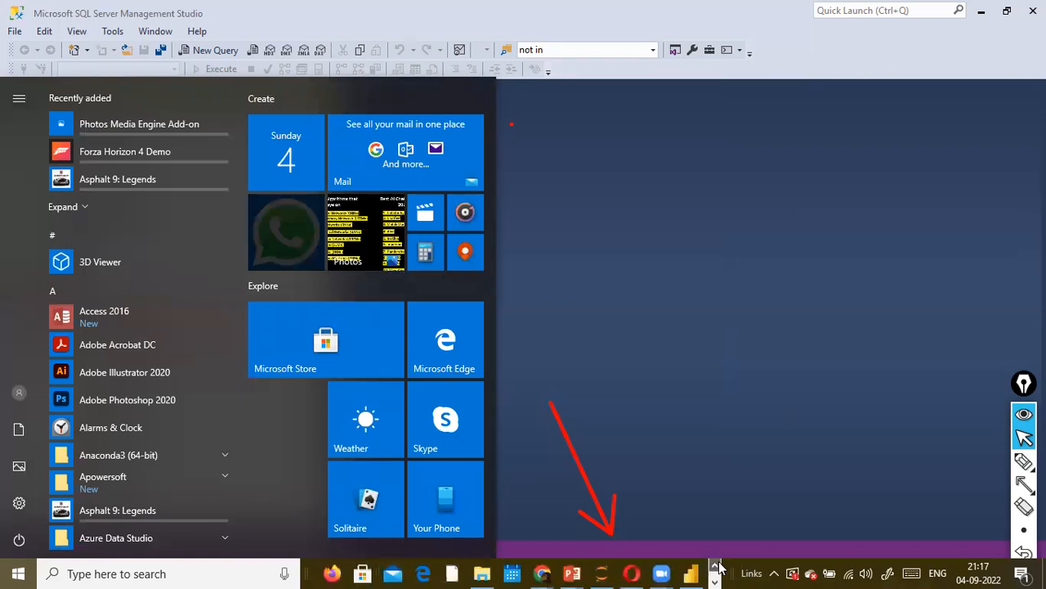
click(481, 572)
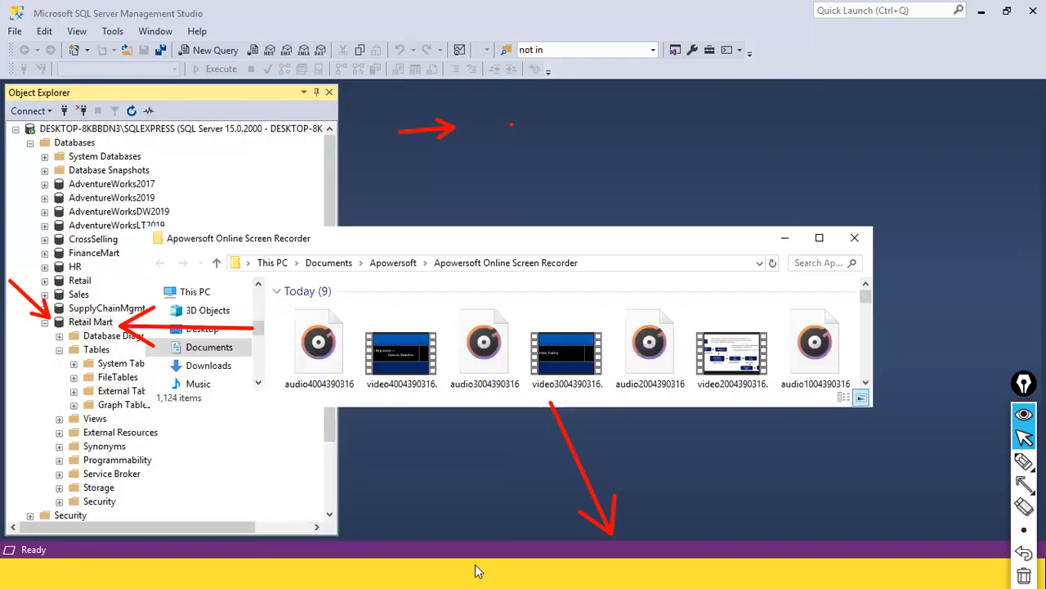
click(819, 238)
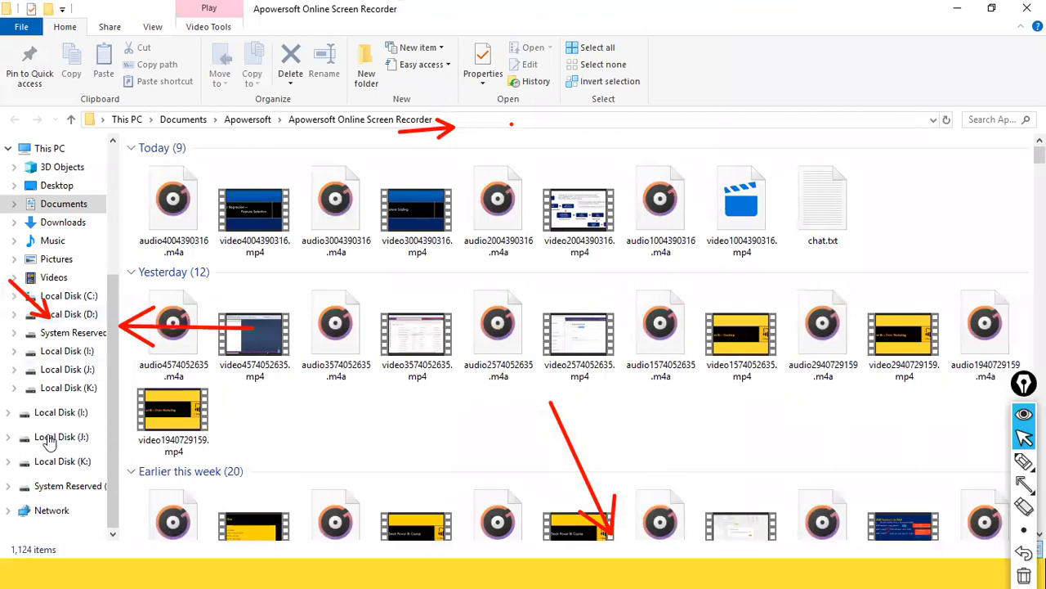
click(69, 317)
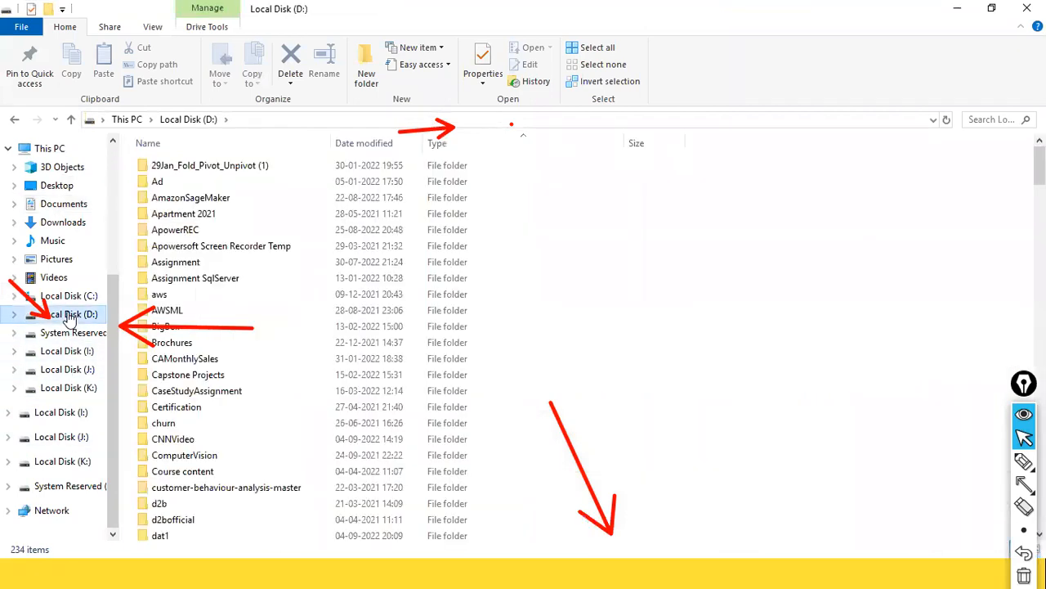
scroll(242, 351, down, 4)
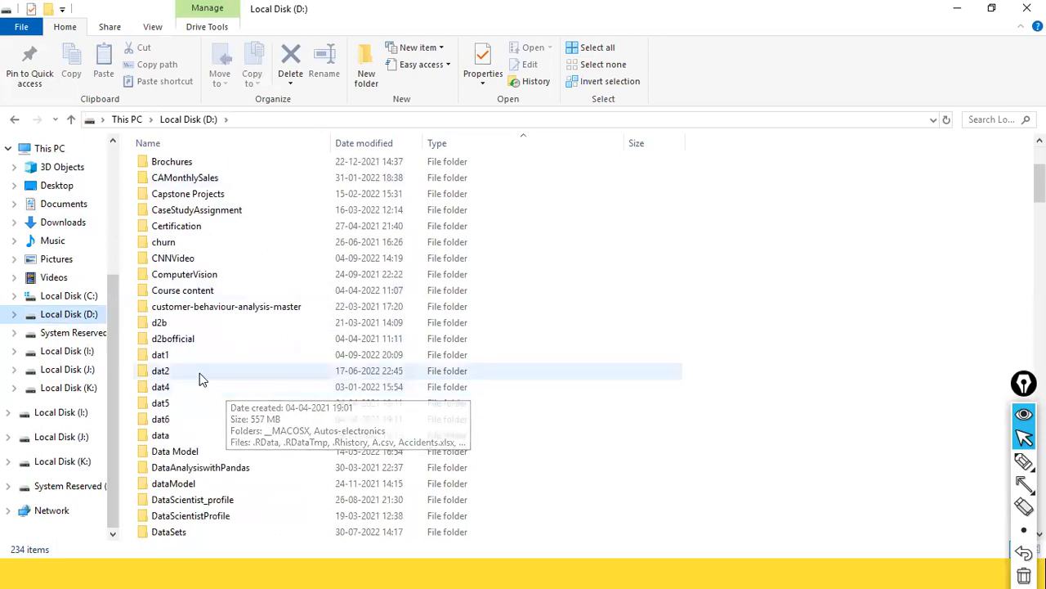
click(196, 356)
double_click(197, 356)
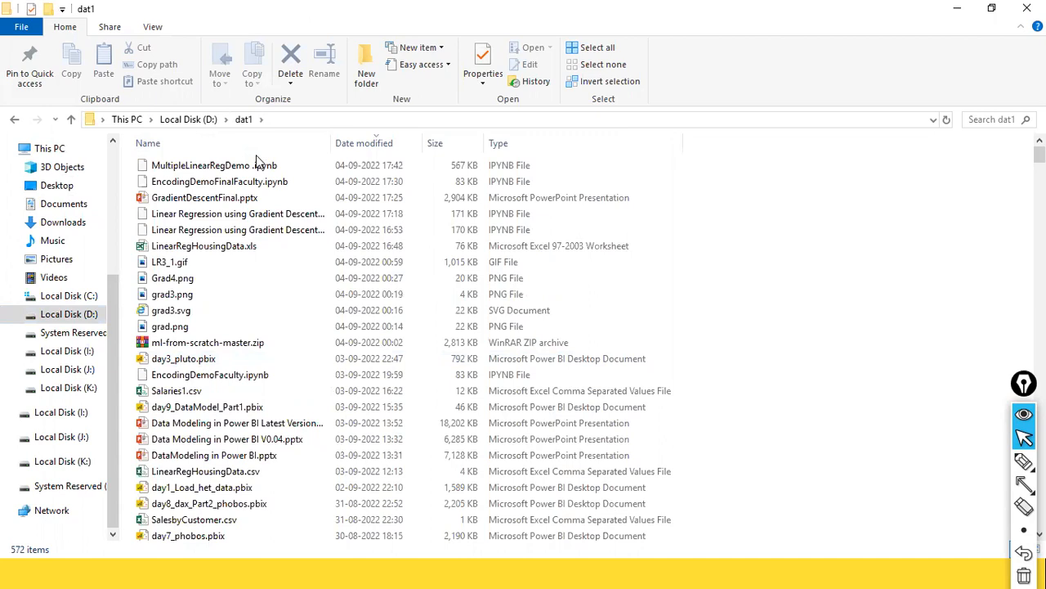
scroll(392, 292, down, 7)
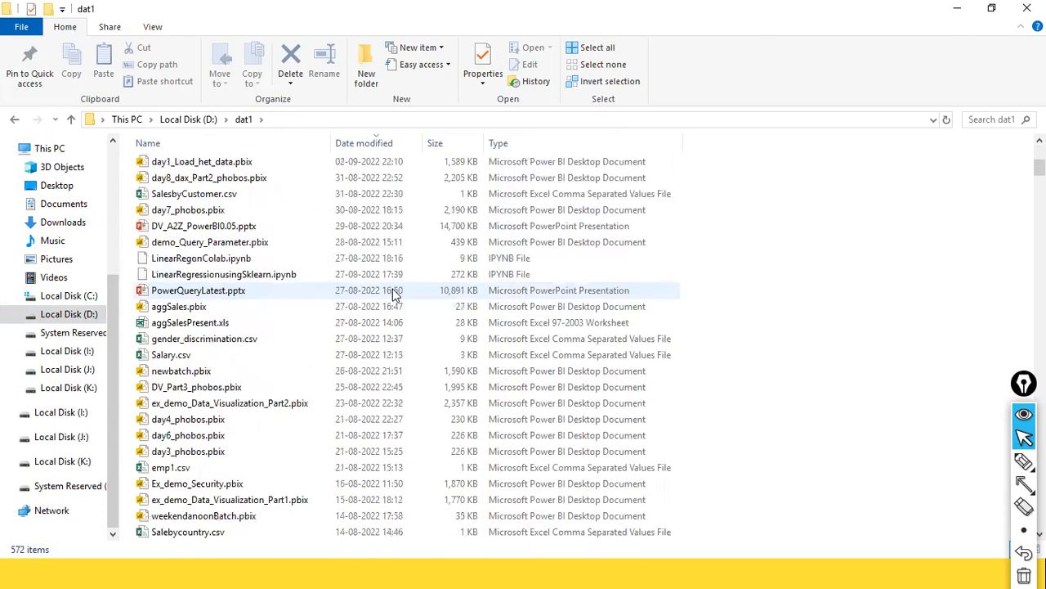
key(alt+Tab)
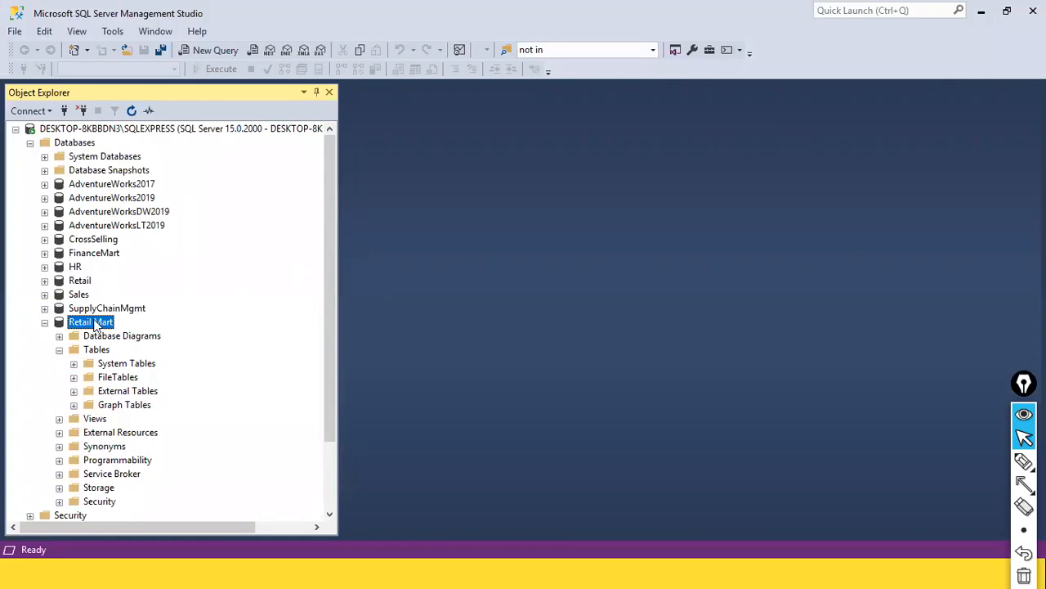
right_click(94, 324)
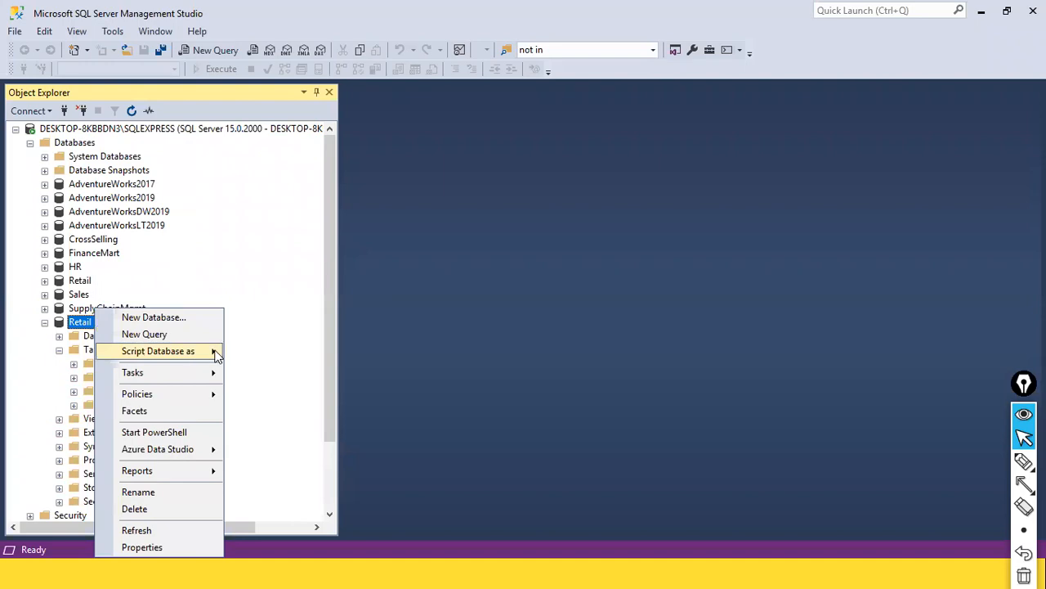
key(Escape)
key(alt+Tab)
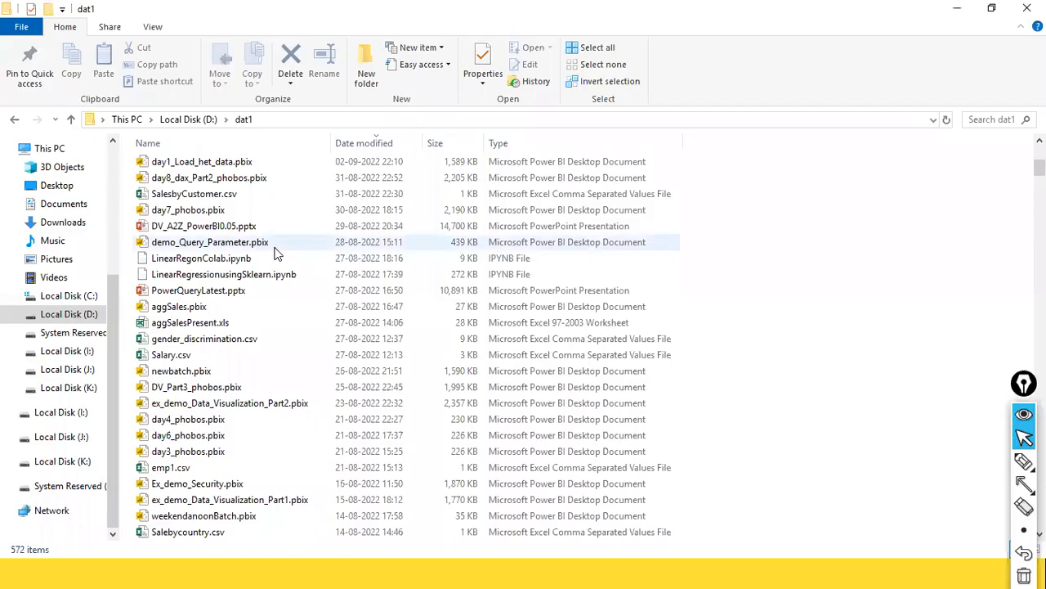
Locate Payroll.xlsx in the dat1 folder and open it in Excel
scroll(276, 278, down, 4)
click(272, 278)
key(n)
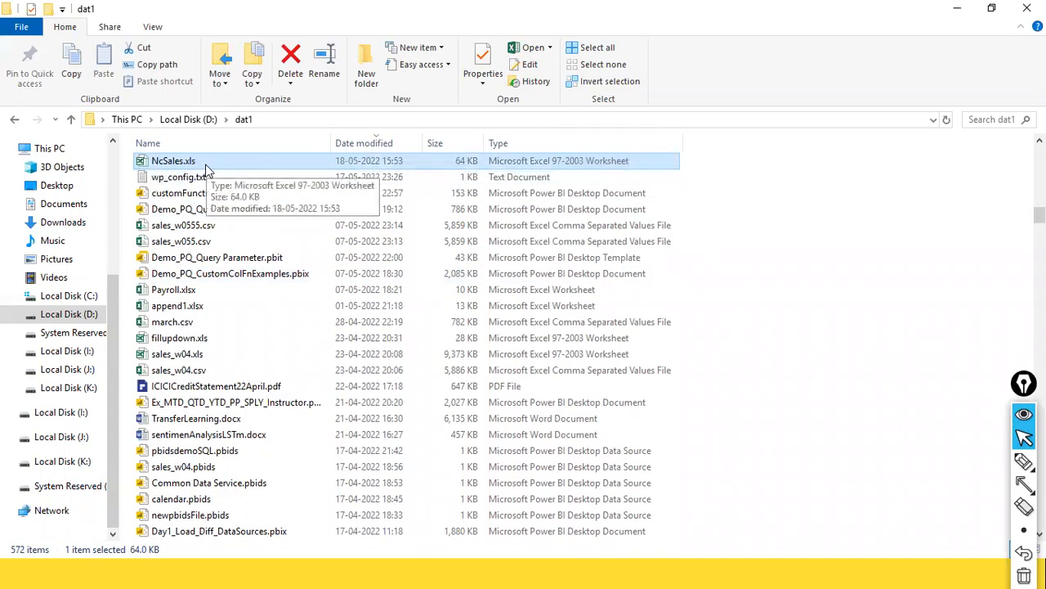
click(195, 292)
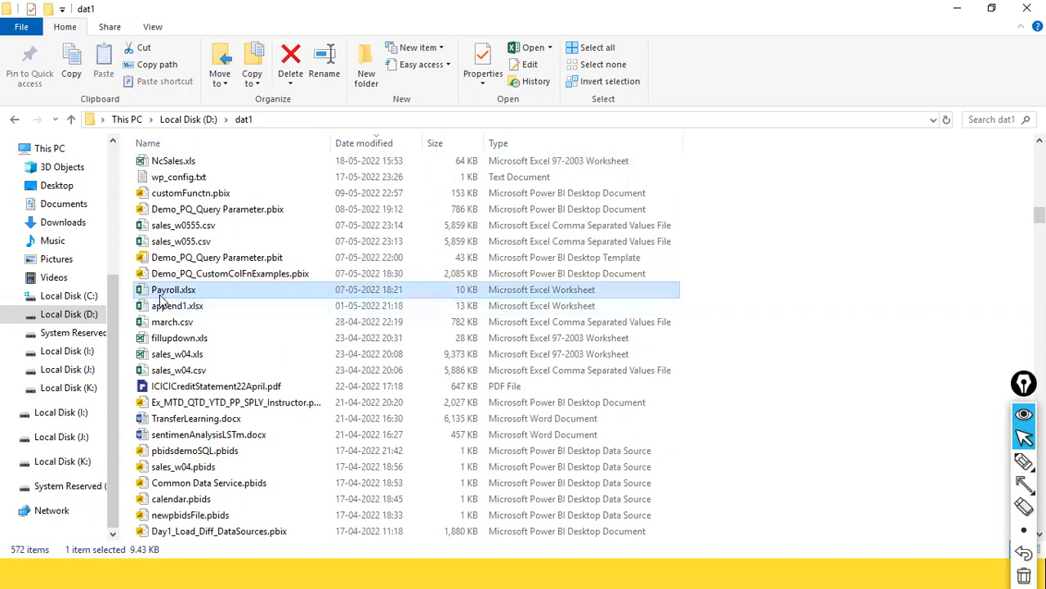
double_click(184, 296)
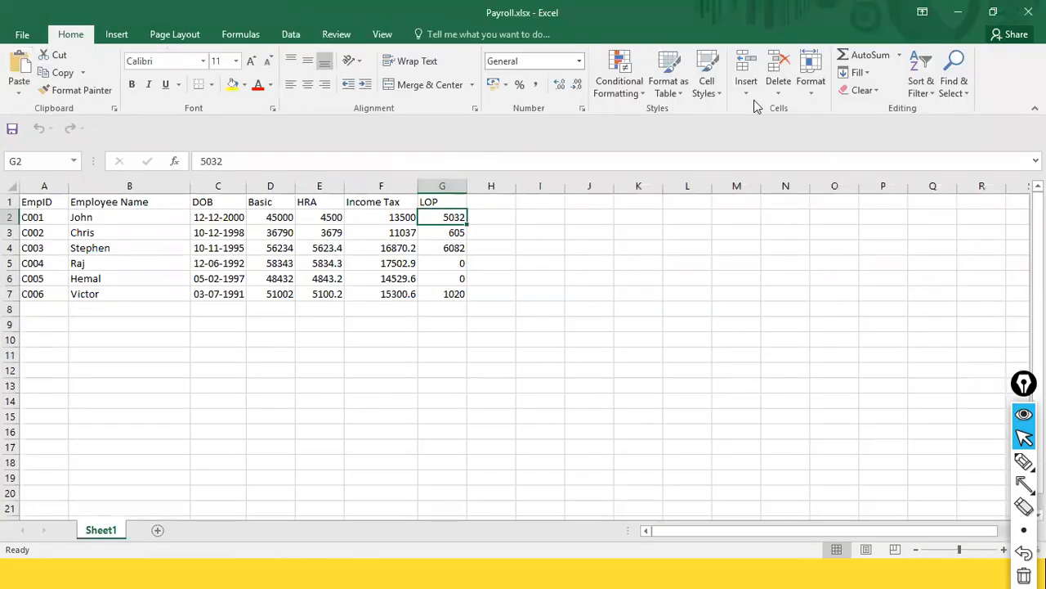
Save a copy of the payroll workbook in dat1 as Payroll.xls in Excel 97-2003 Workbook format, accepting the compatibility notice, and close it
click(27, 34)
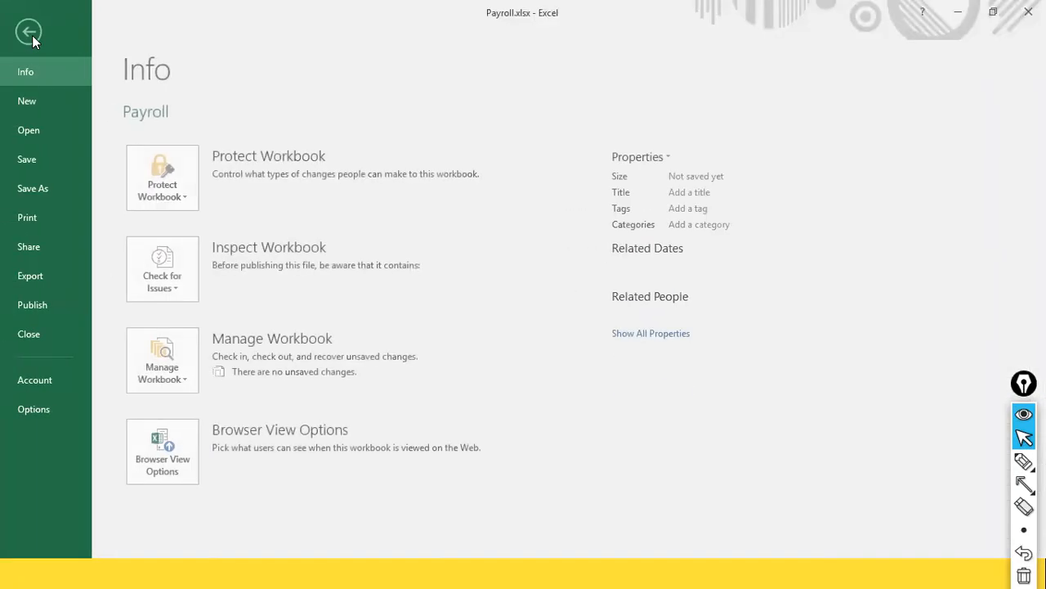
click(32, 189)
click(170, 253)
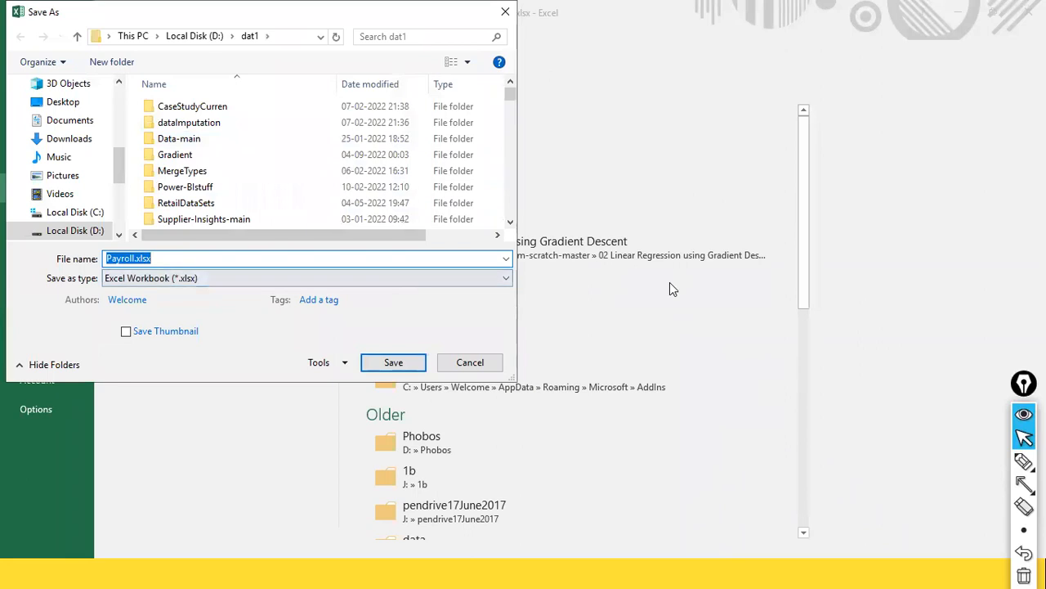
click(510, 278)
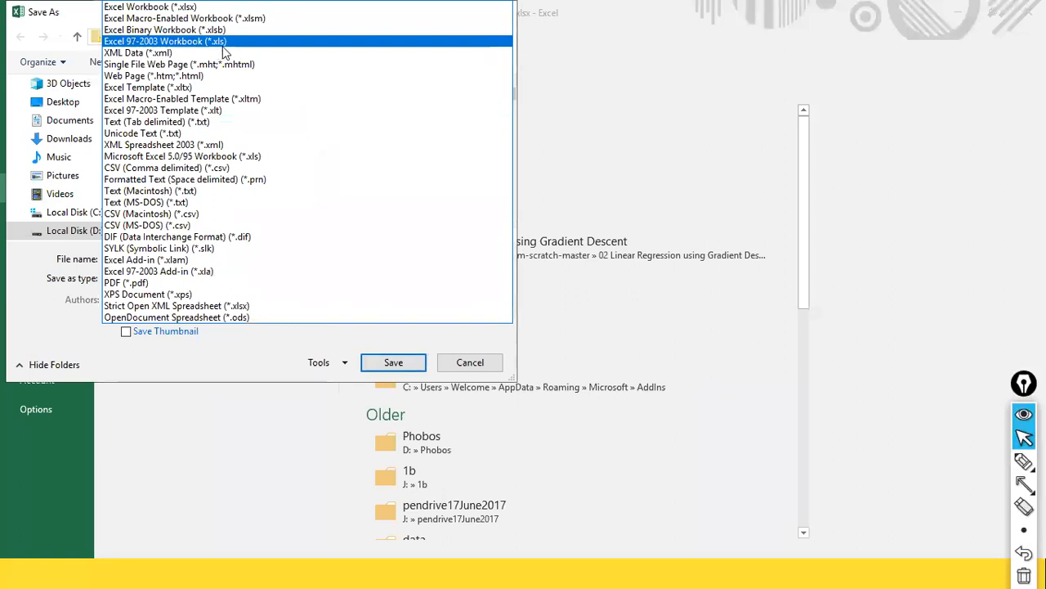
click(209, 42)
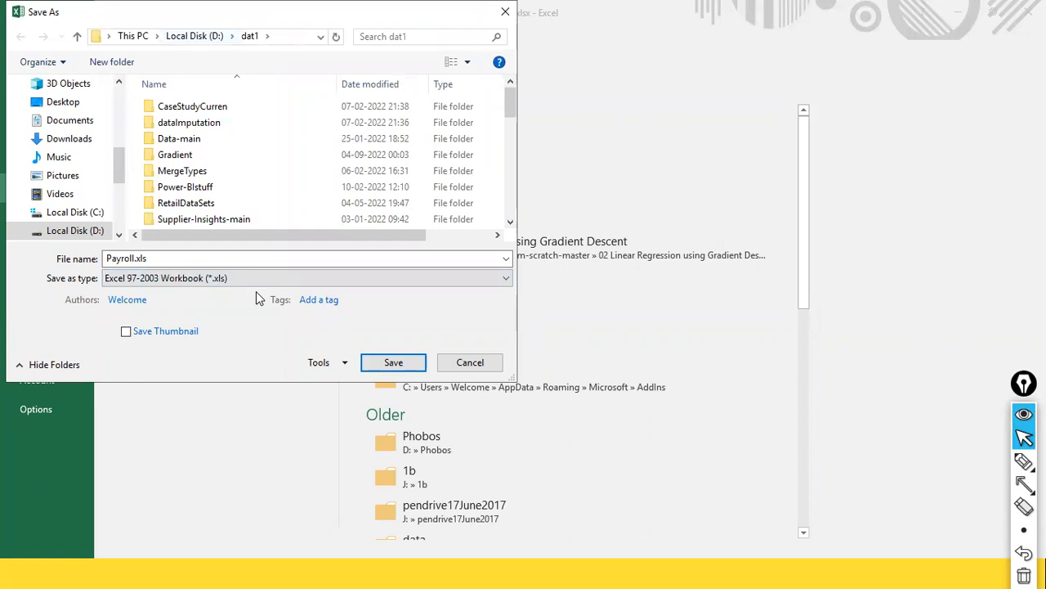
double_click(141, 258)
click(140, 258)
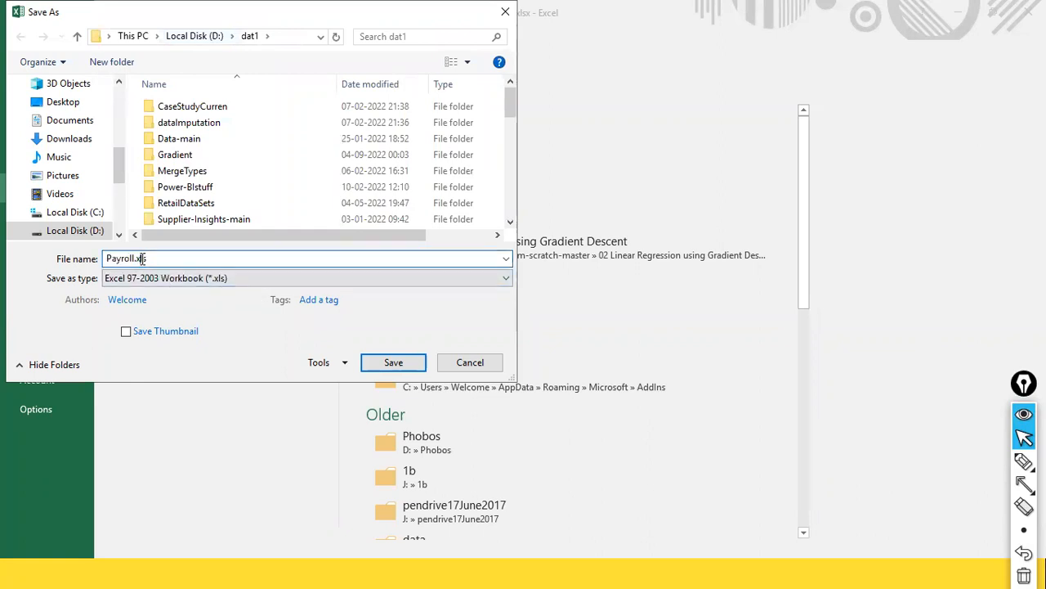
click(400, 362)
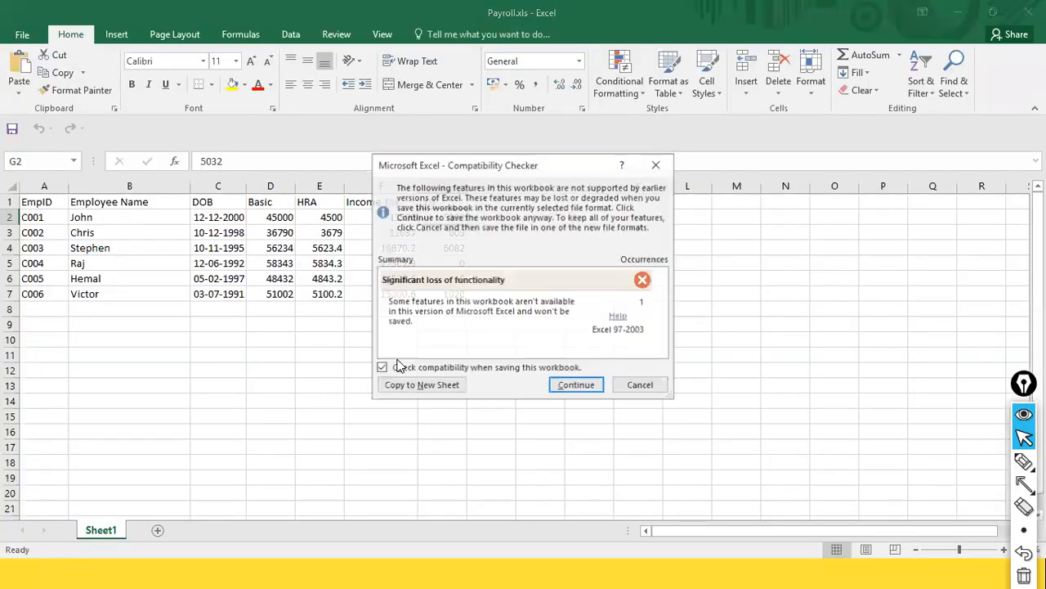
click(564, 386)
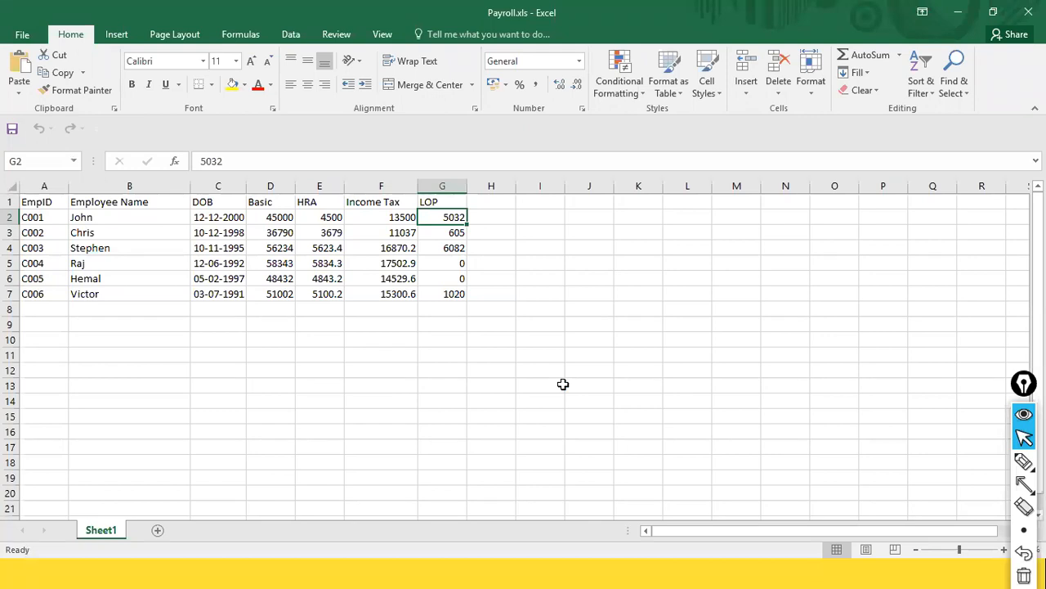
key(alt+F4)
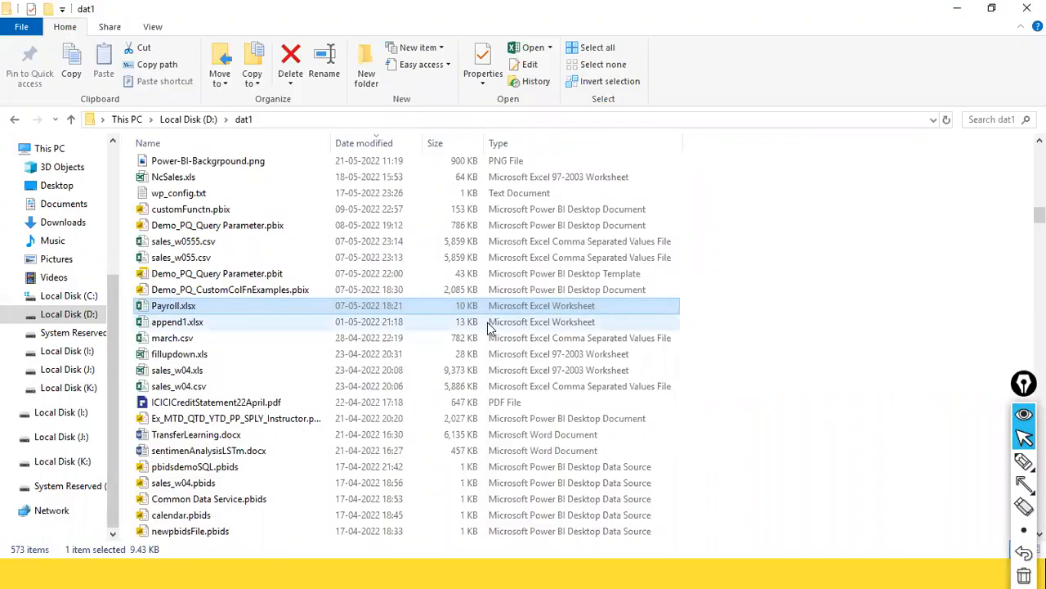
Find the new Payroll.xls among the dat1 files, open it to check its contents, and close it
scroll(489, 327, up, 9)
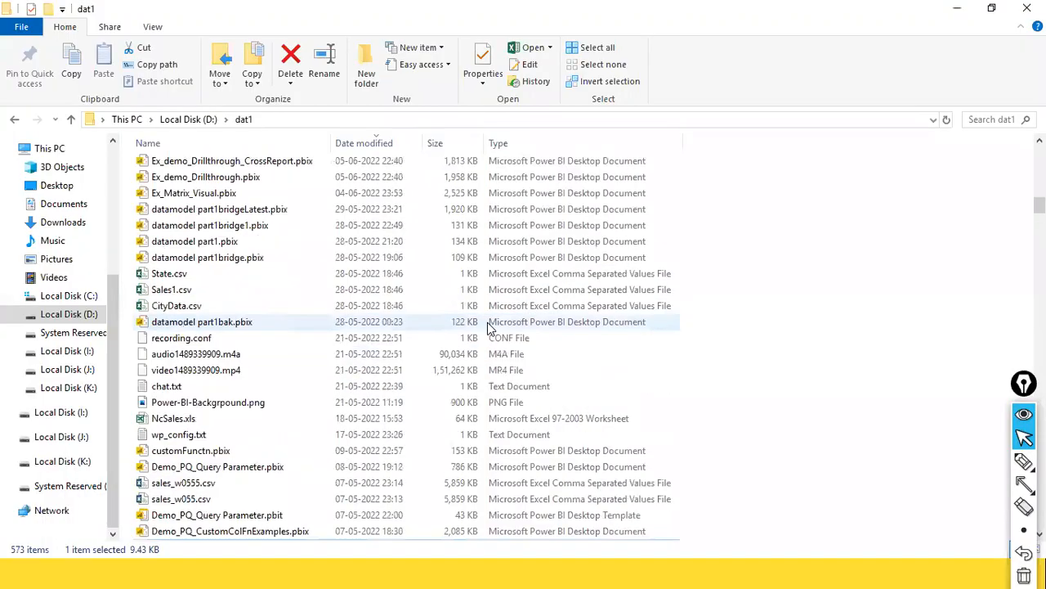
scroll(489, 327, up, 1)
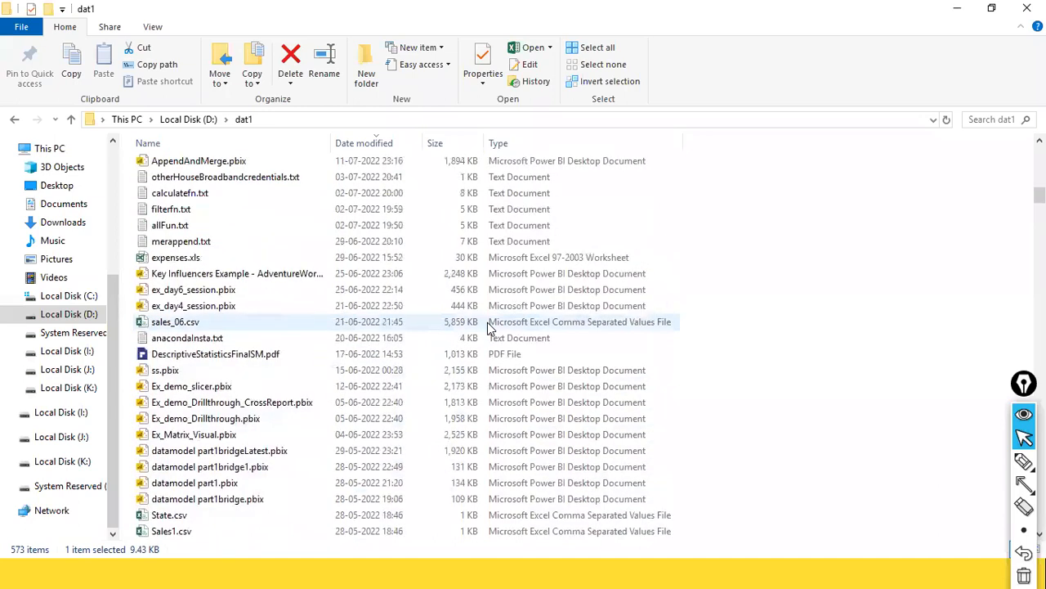
scroll(489, 327, up, 3)
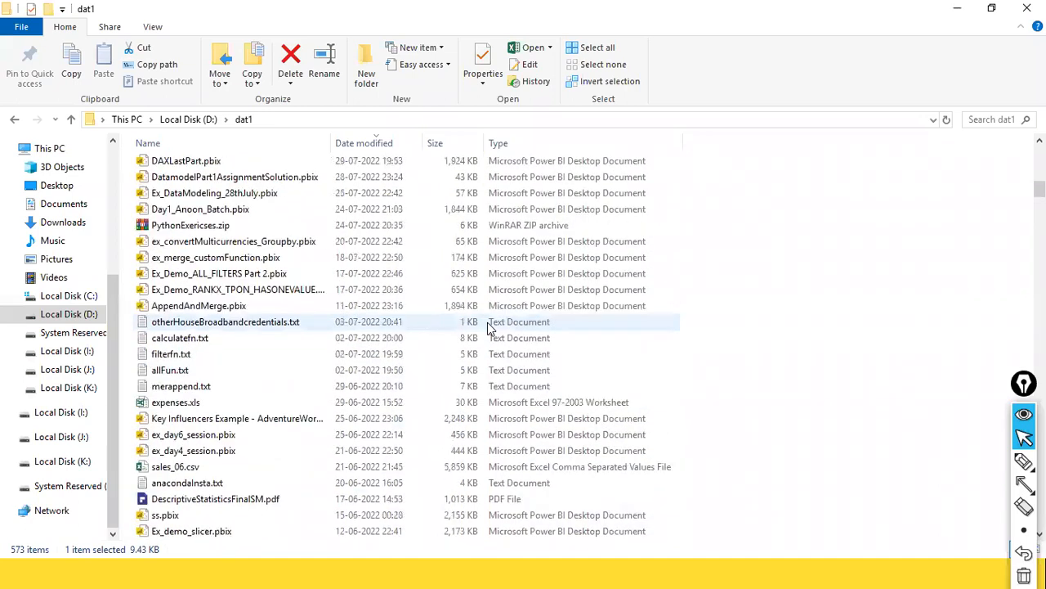
scroll(489, 327, up, 18)
scroll(489, 327, down, 2)
scroll(488, 327, up, 2)
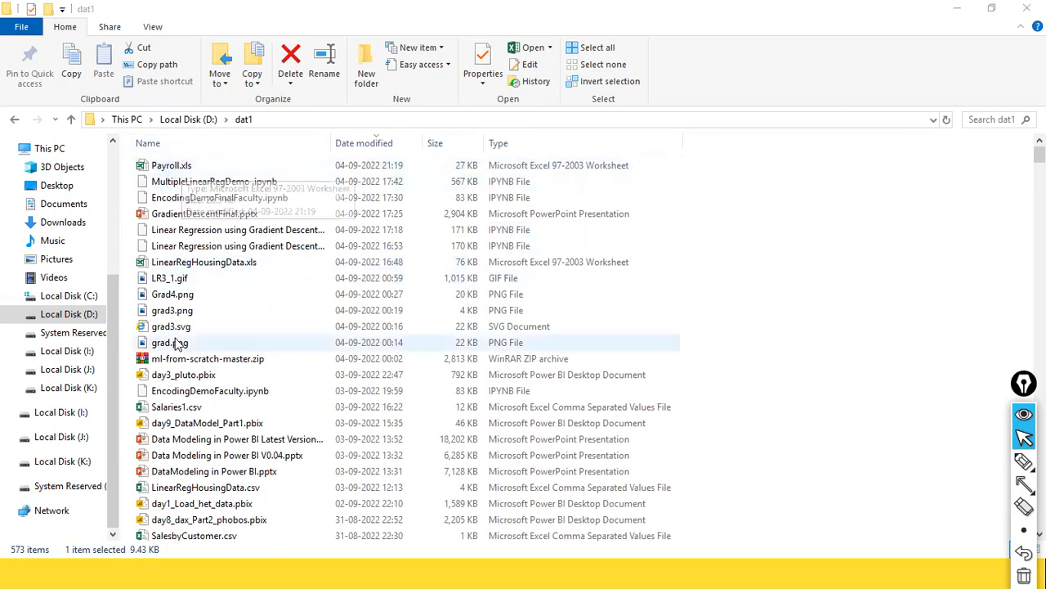
key(alt+Tab)
key(Escape)
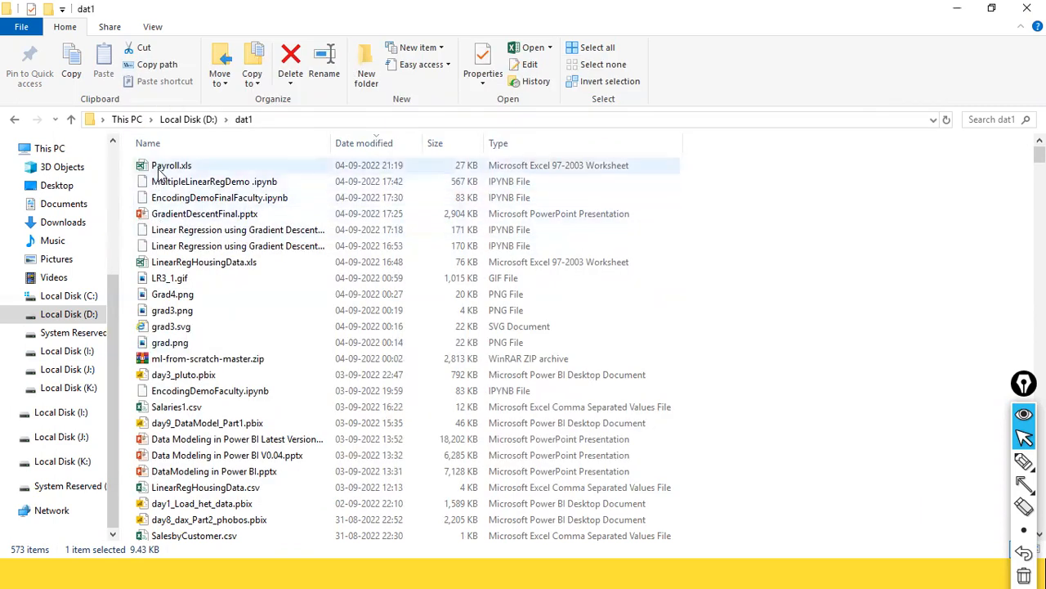
double_click(160, 167)
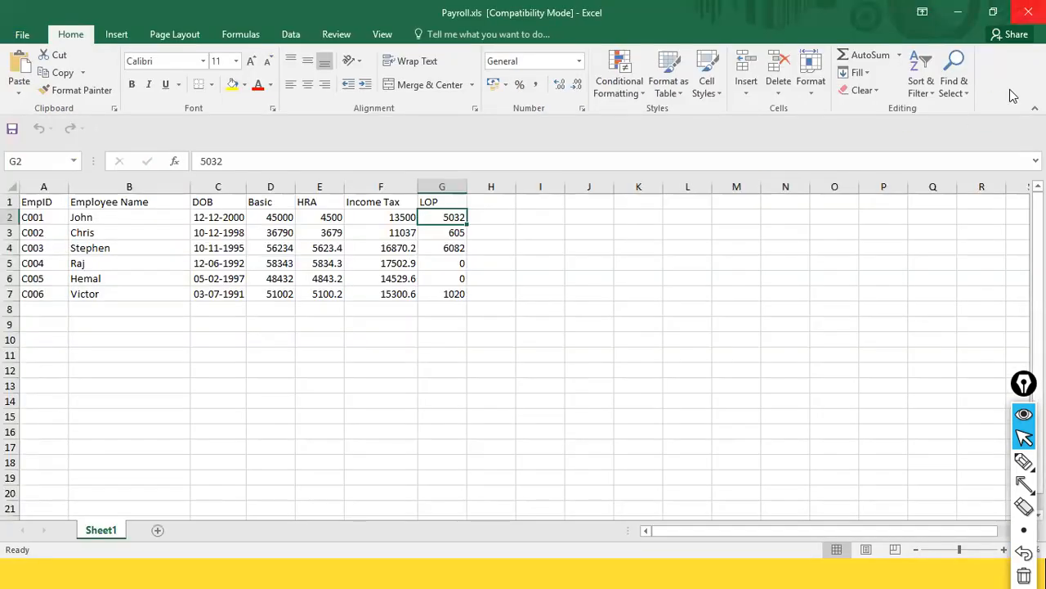
click(1028, 11)
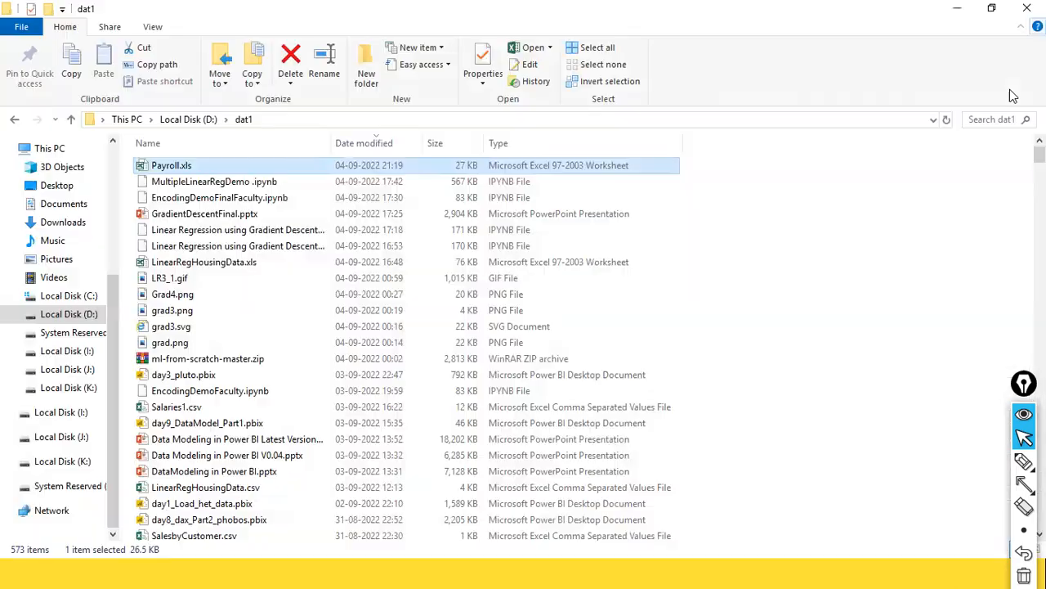
Open NcSales.xls from the dat1 folder, review its sales rows from the header to the last record, and close it
click(196, 359)
key(n)
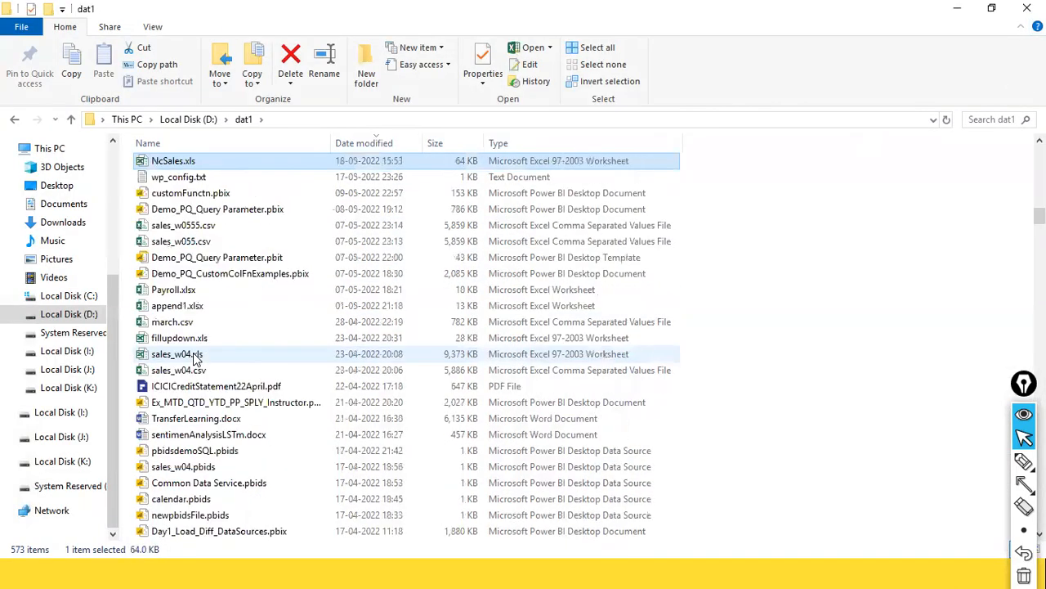
double_click(160, 162)
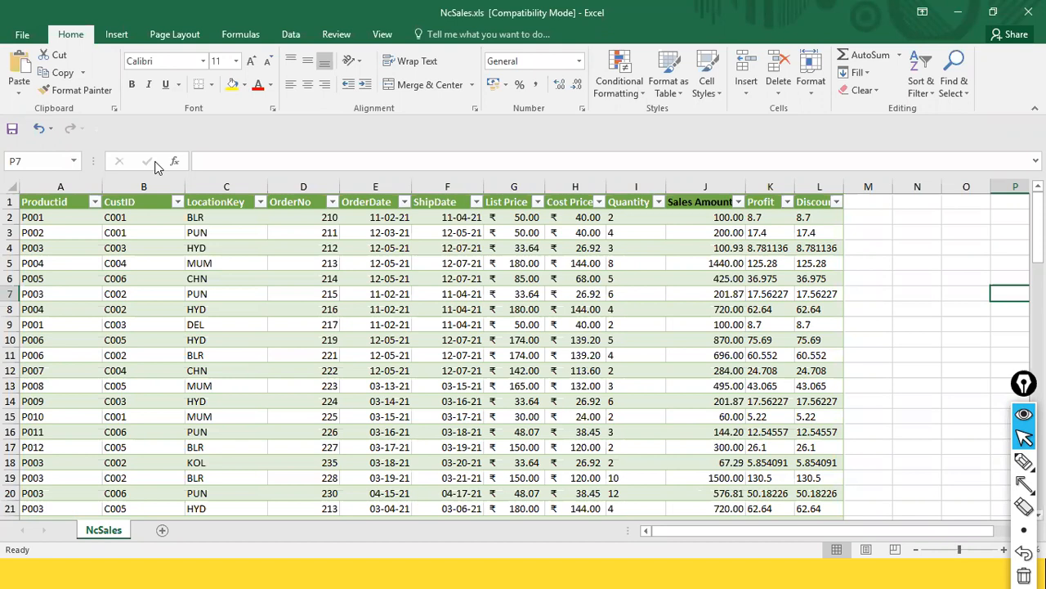
scroll(115, 384, down, 20)
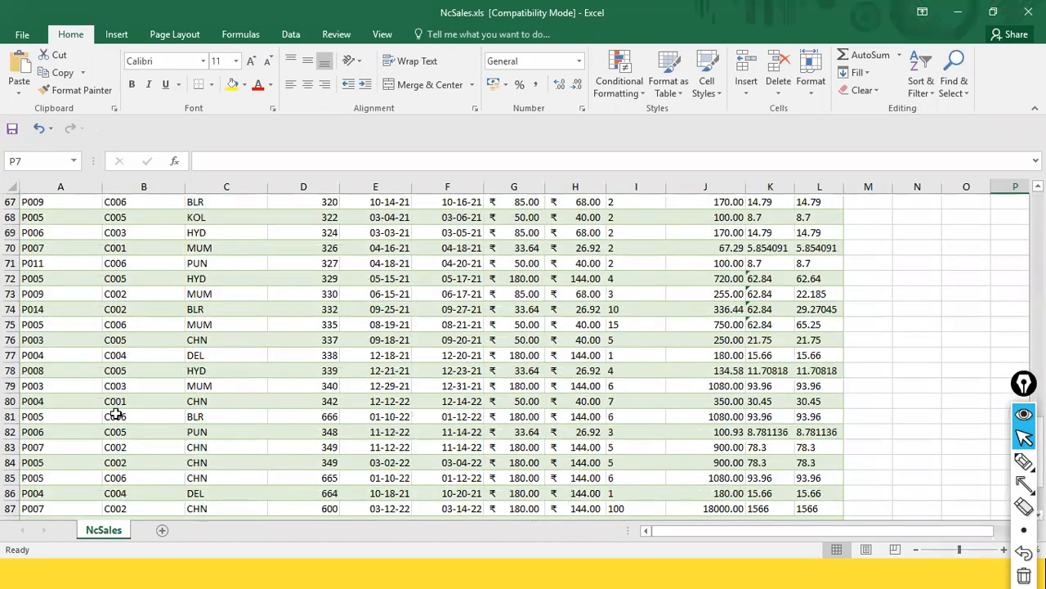
scroll(112, 383, up, 8)
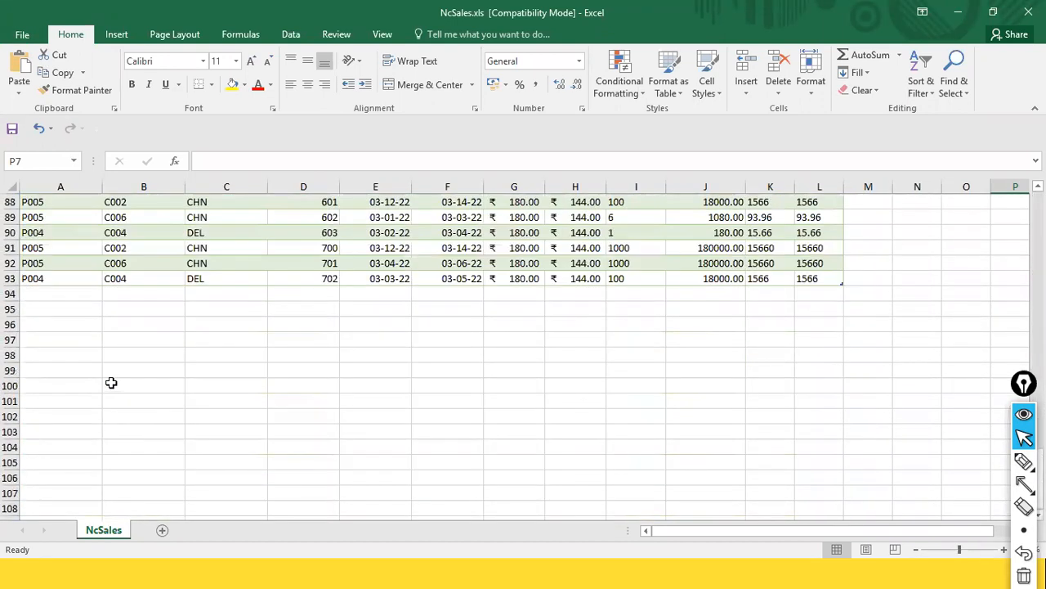
click(40, 267)
scroll(49, 281, up, 20)
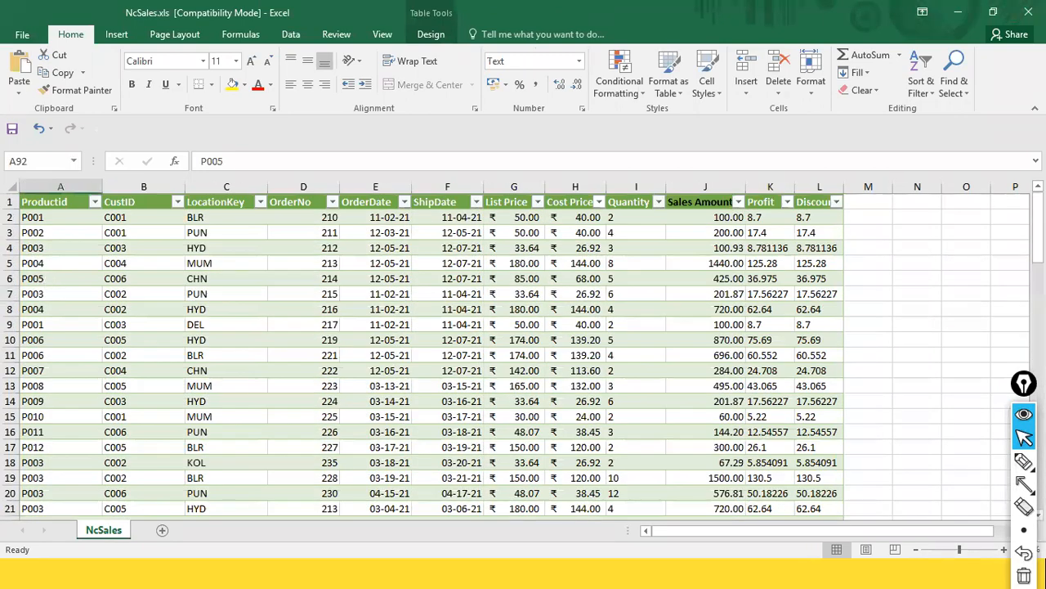
click(1028, 13)
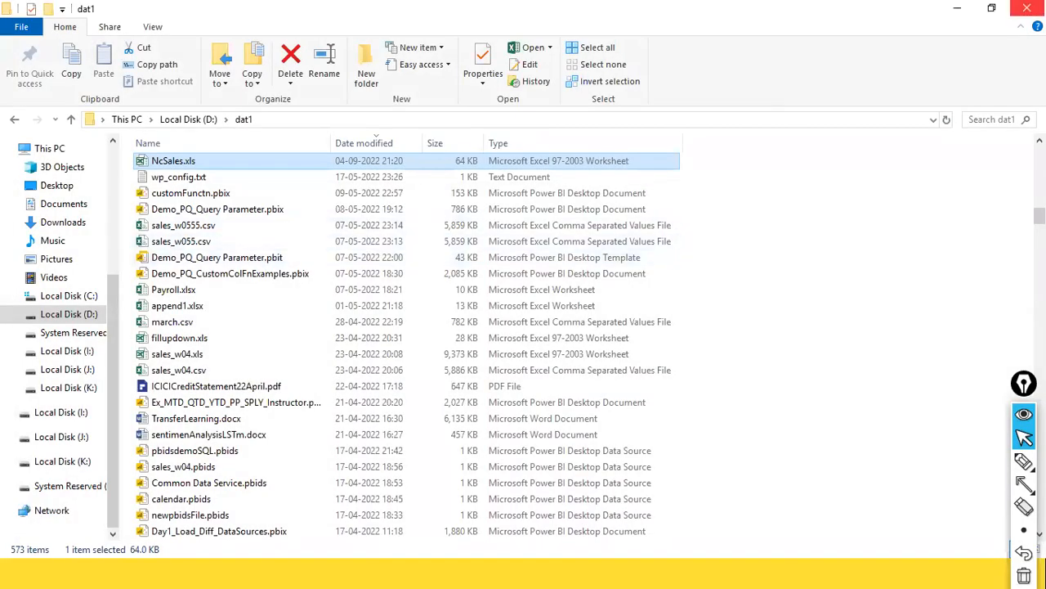
Reopen NcSales.xls in Excel and switch back to SQL Server Management Studio
double_click(183, 163)
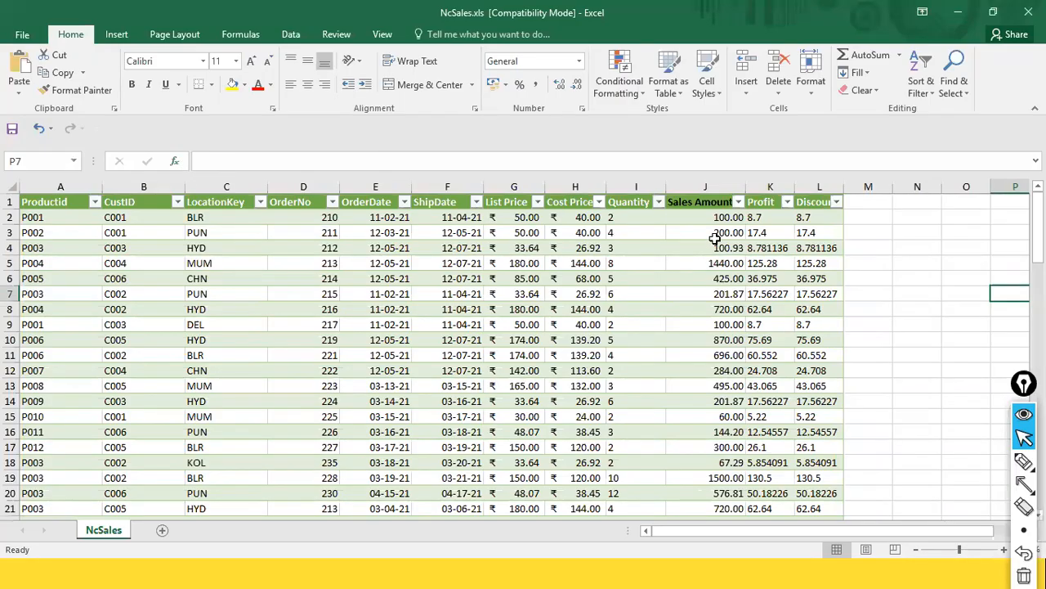
key(alt+Tab)
key(alt+Tab)
key(alt+Tab)
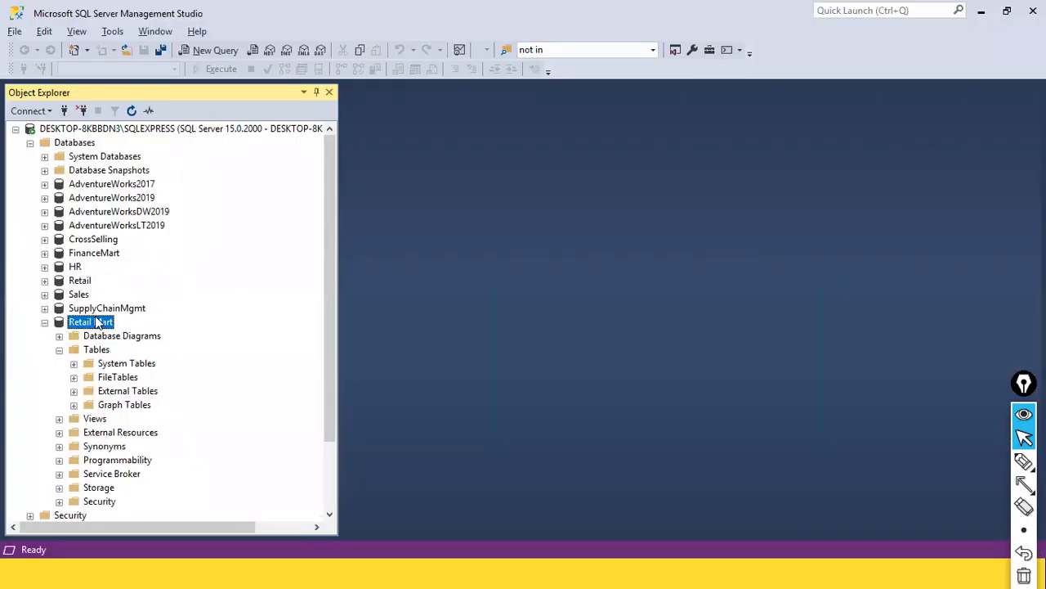
right_click(97, 322)
click(71, 129)
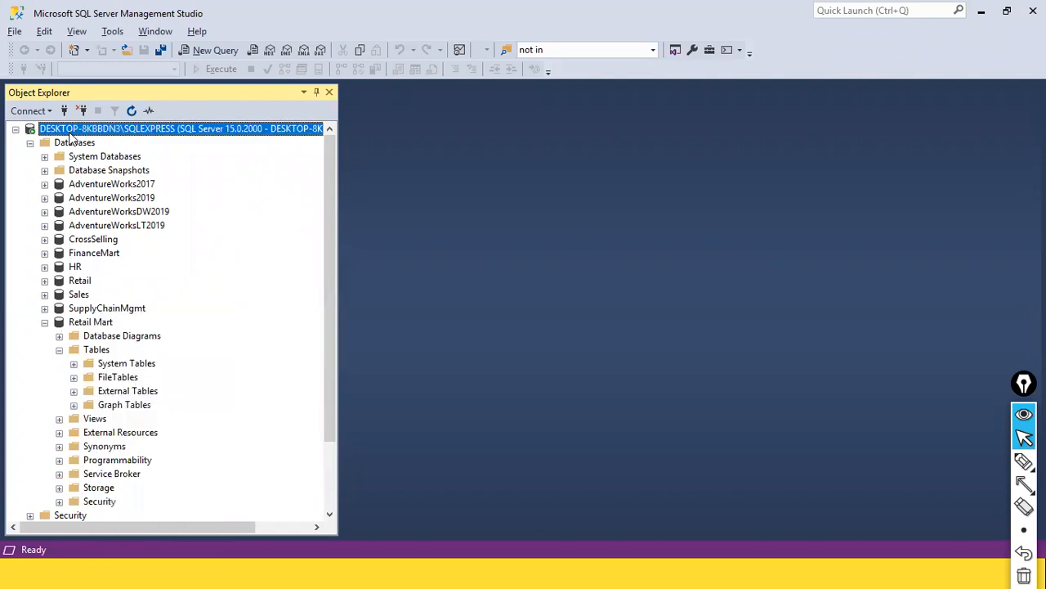
click(73, 143)
right_click(86, 143)
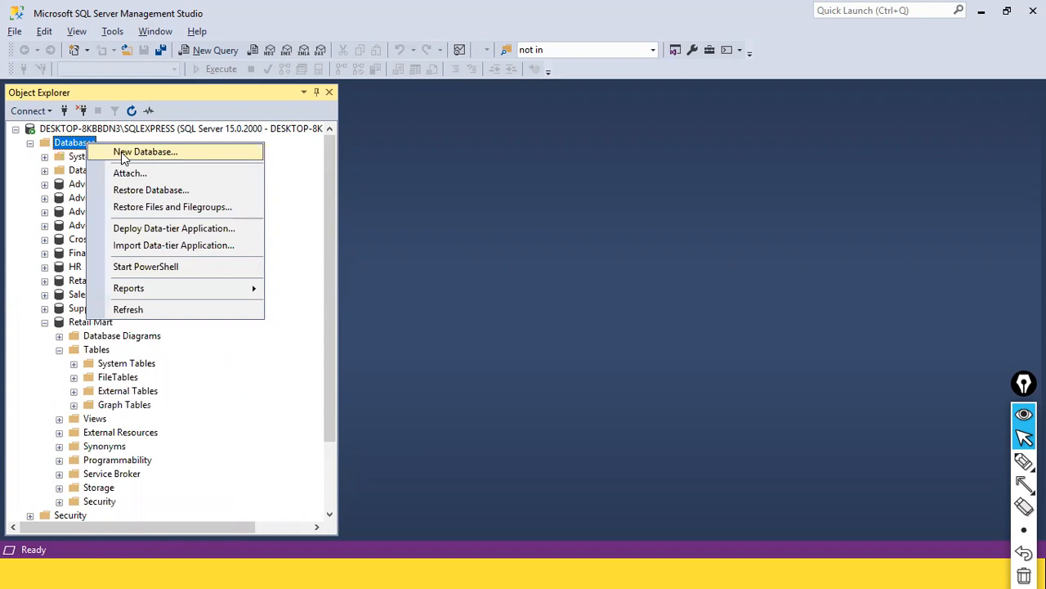
click(78, 307)
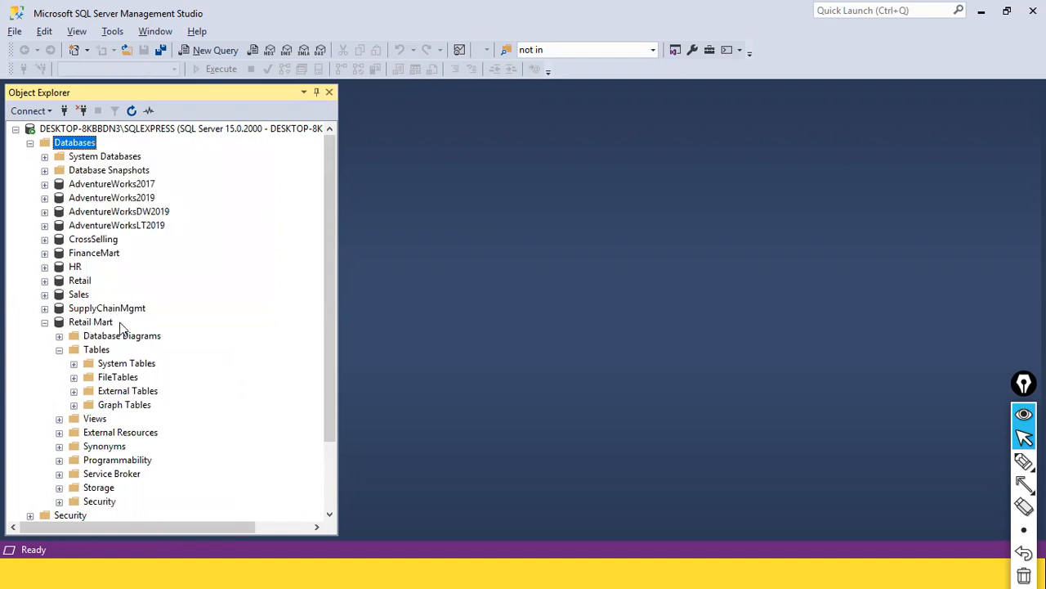
Start a data import into the Retail Mart database and choose Microsoft Excel as the data source
click(102, 324)
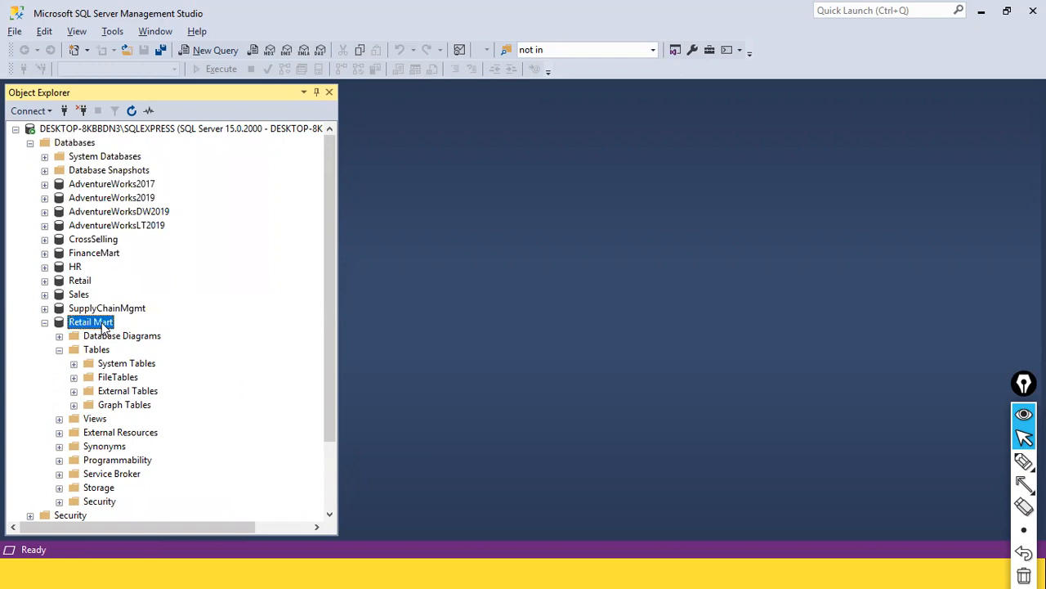
right_click(102, 327)
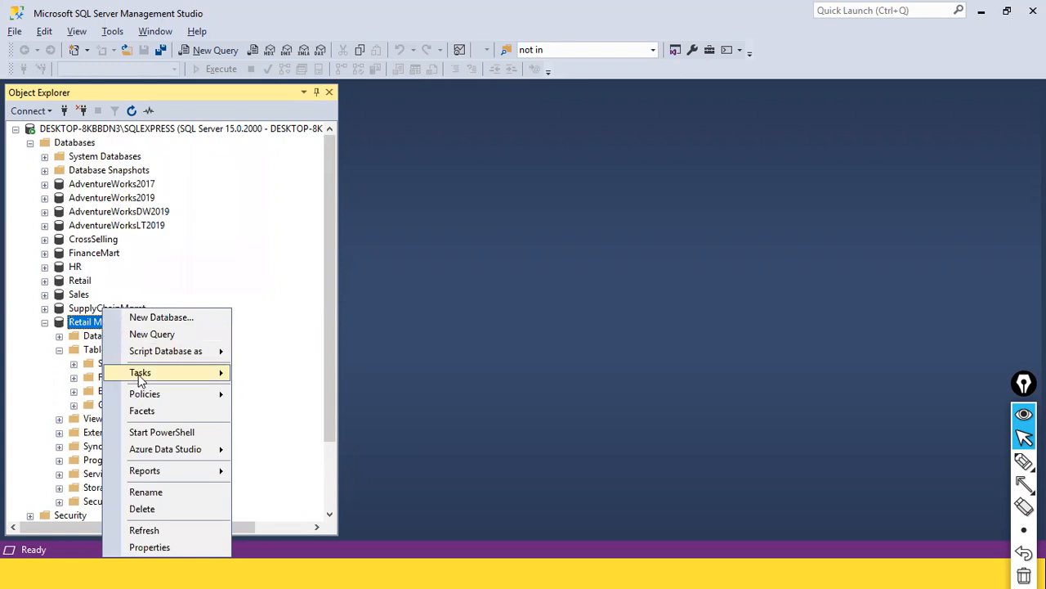
mouse_move(140, 378)
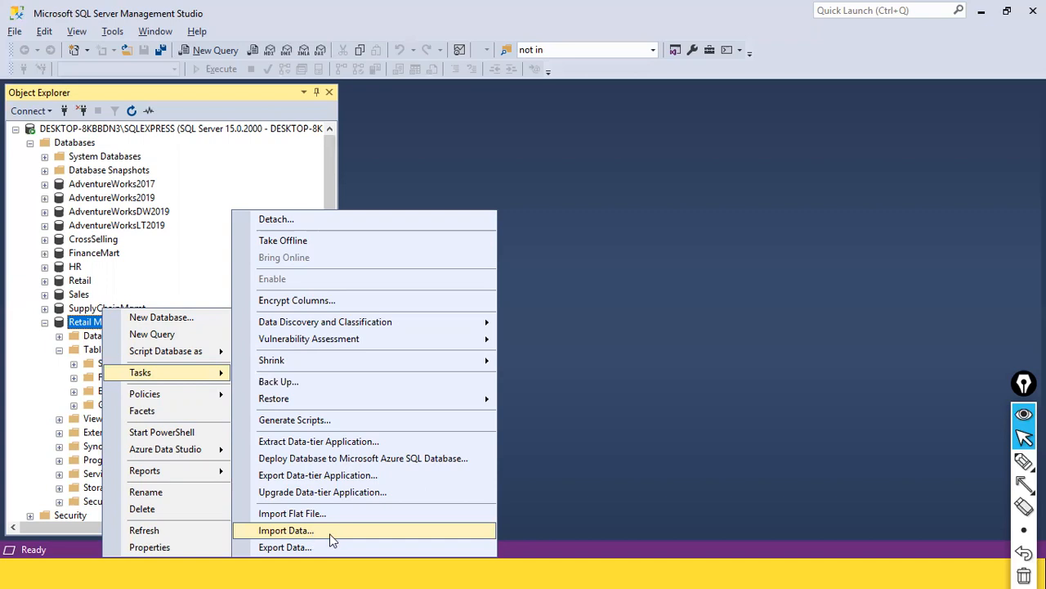
click(301, 531)
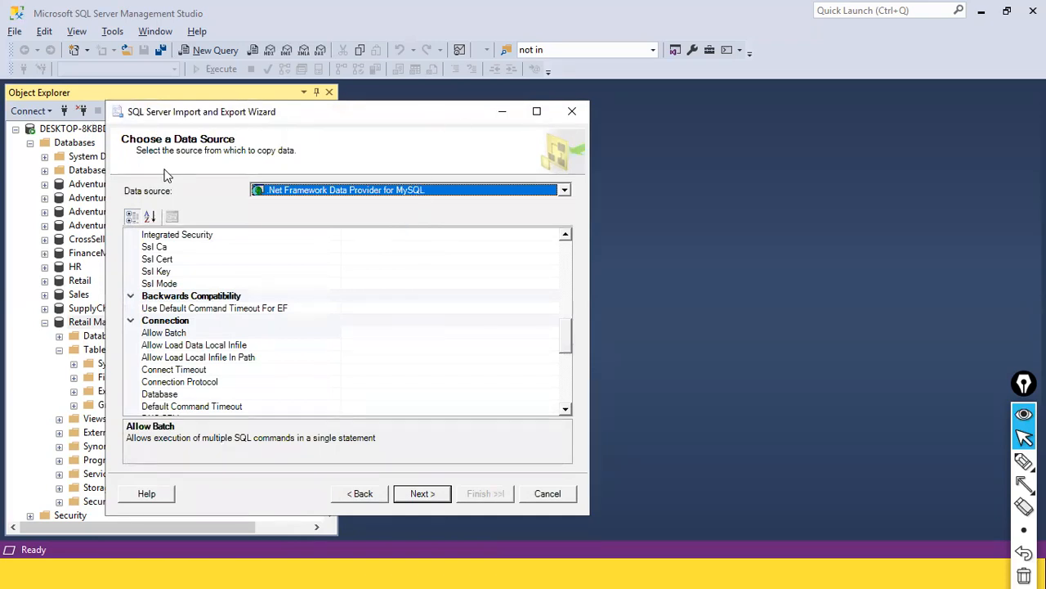
click(565, 190)
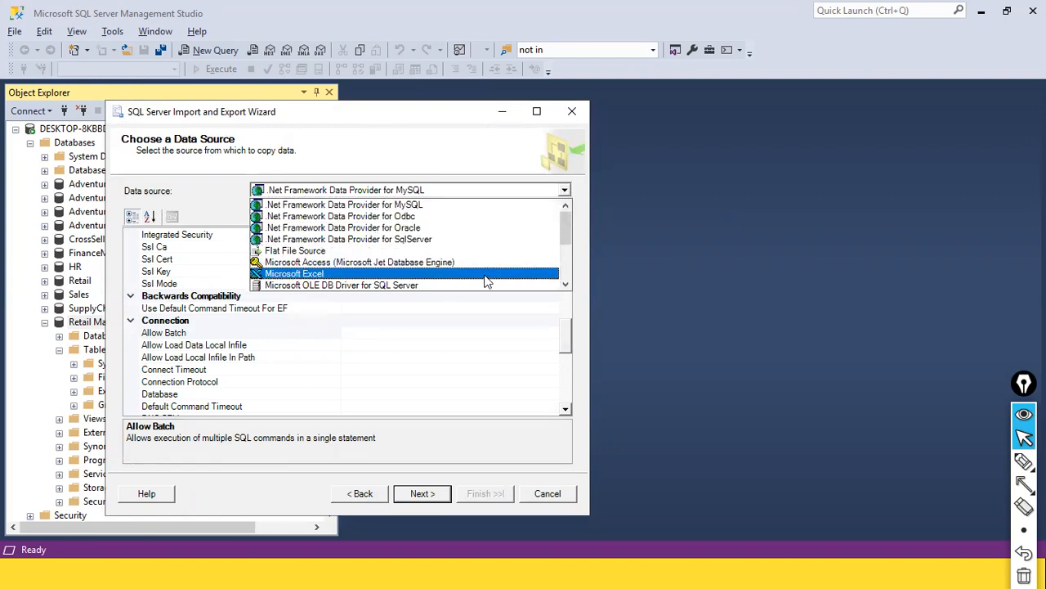
click(292, 275)
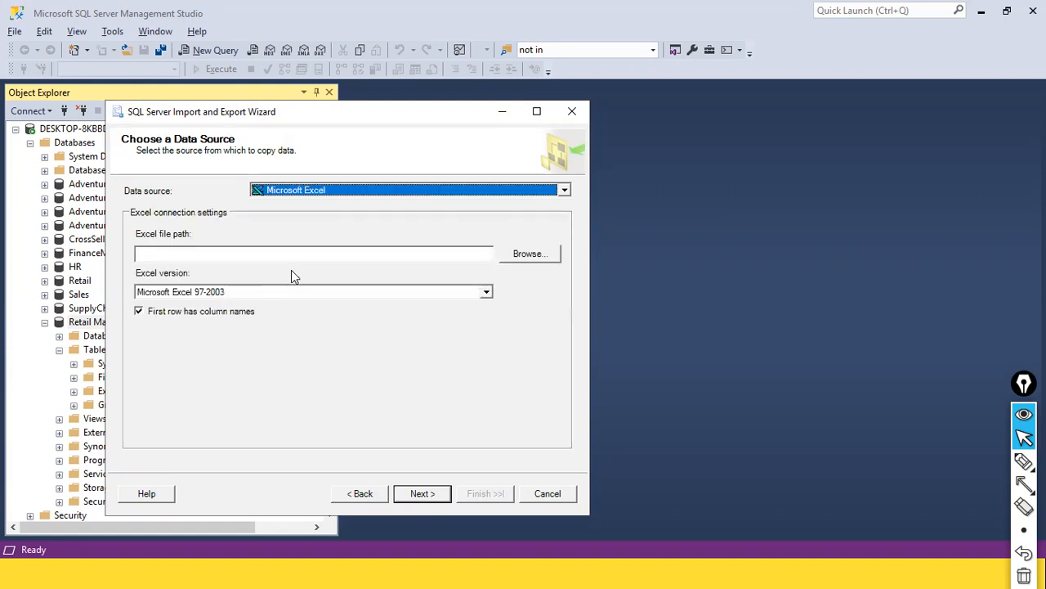
Select NcSales.xls from the dat1 folder as the Excel source file, check its path, and continue to the destination settings
click(200, 255)
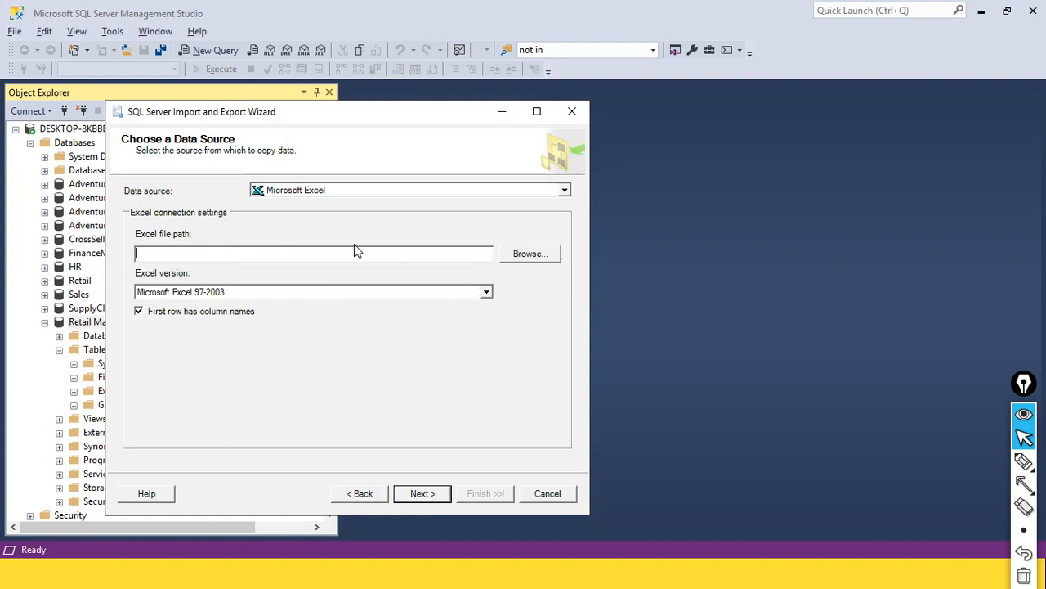
click(538, 259)
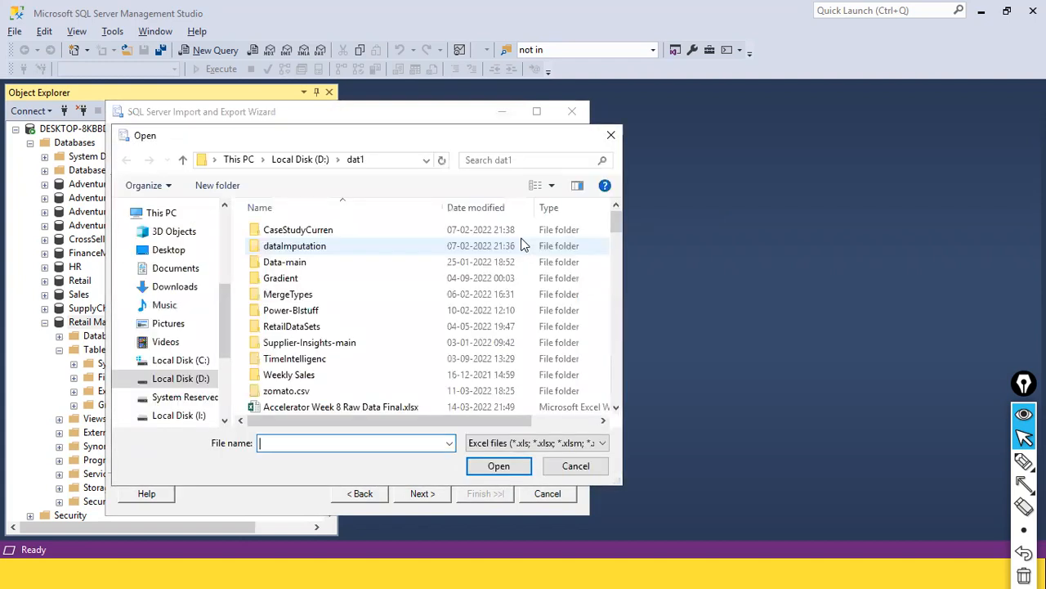
text(ncs)
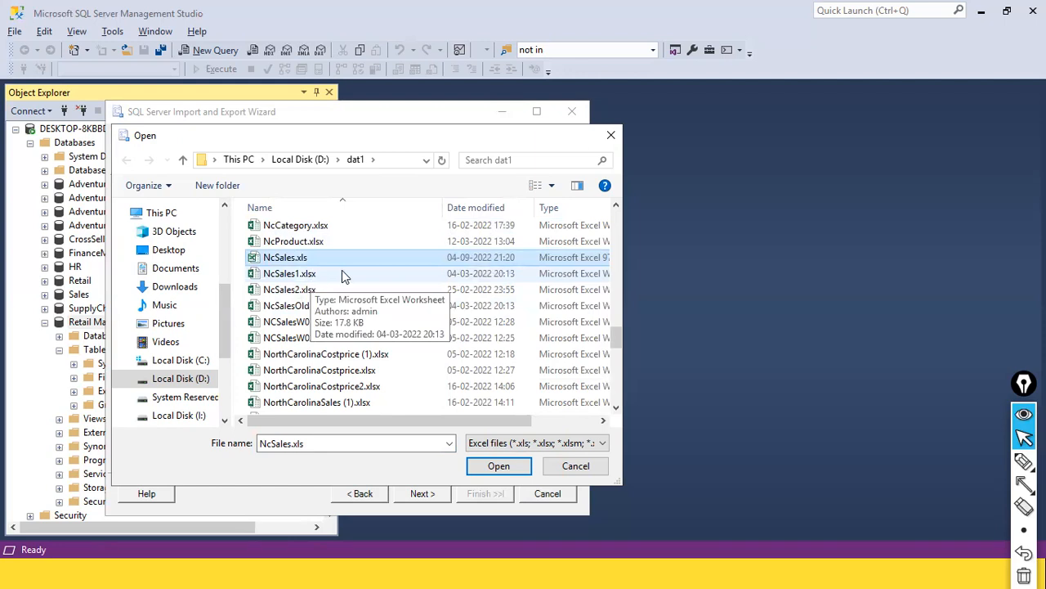
click(273, 265)
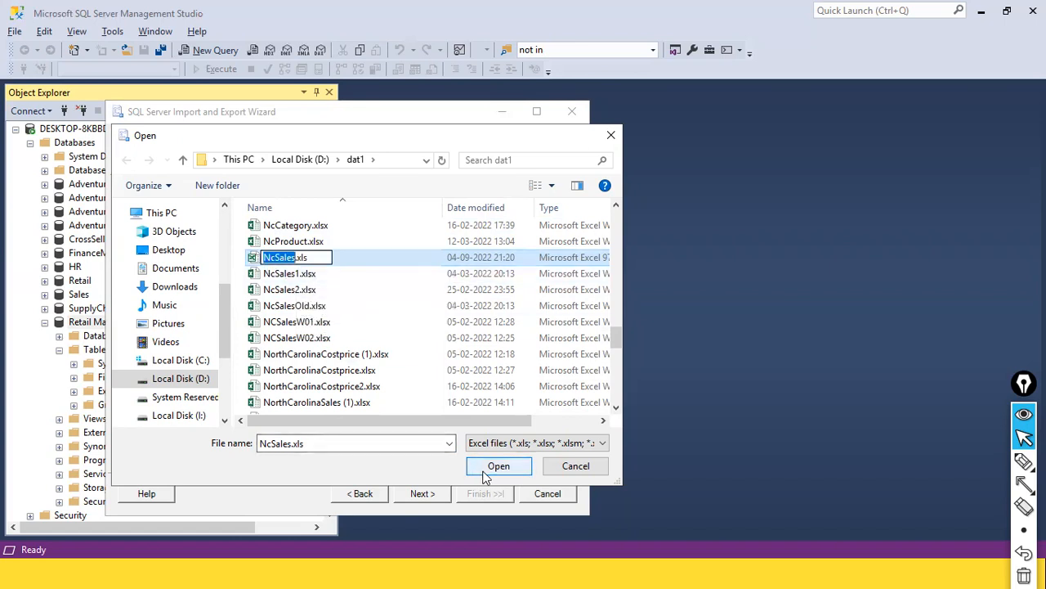
click(484, 474)
click(491, 468)
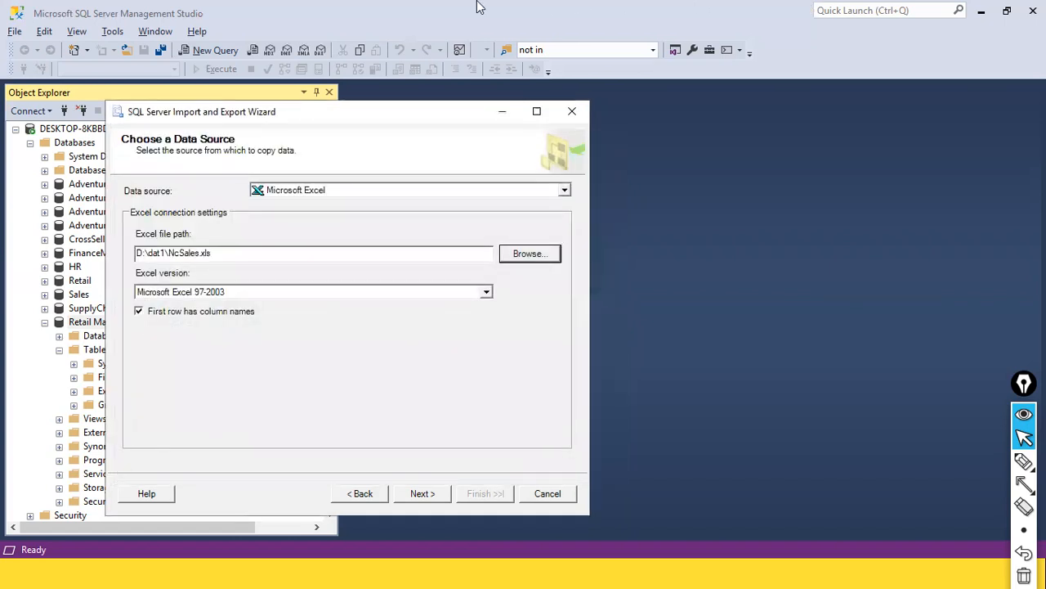
drag(225, 257, 119, 239)
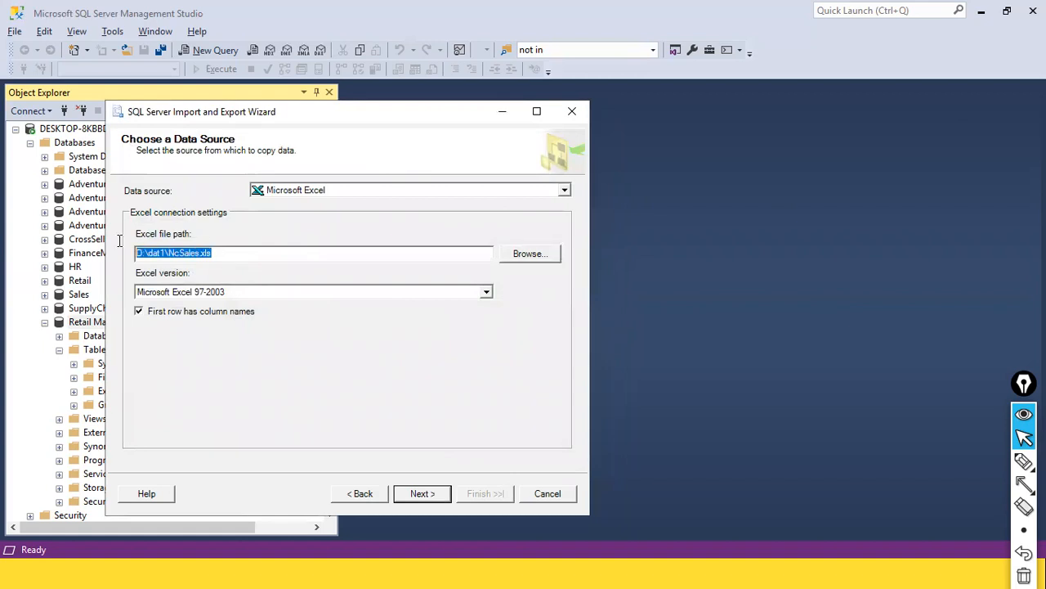
click(211, 253)
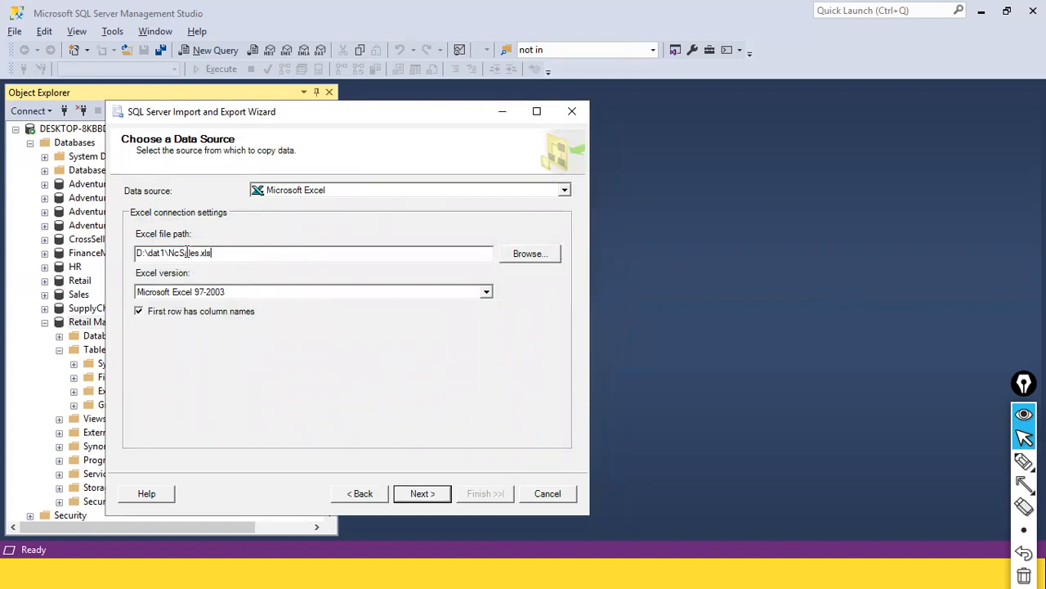
drag(141, 252, 217, 253)
click(221, 256)
click(422, 496)
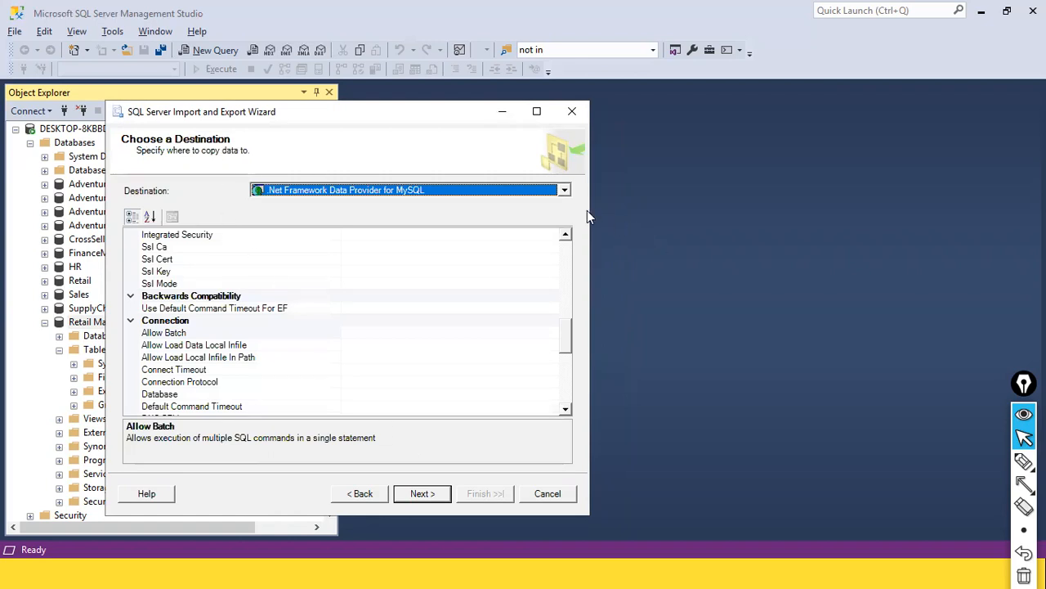
Set the import destination to SQL Server Native Client 11.0
click(565, 190)
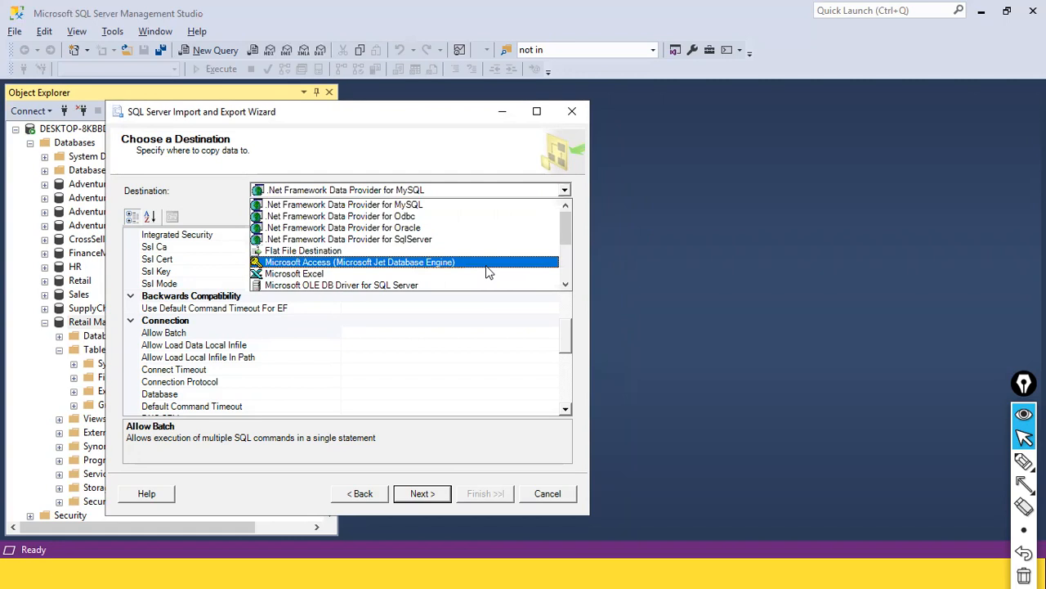
scroll(488, 272, down, 3)
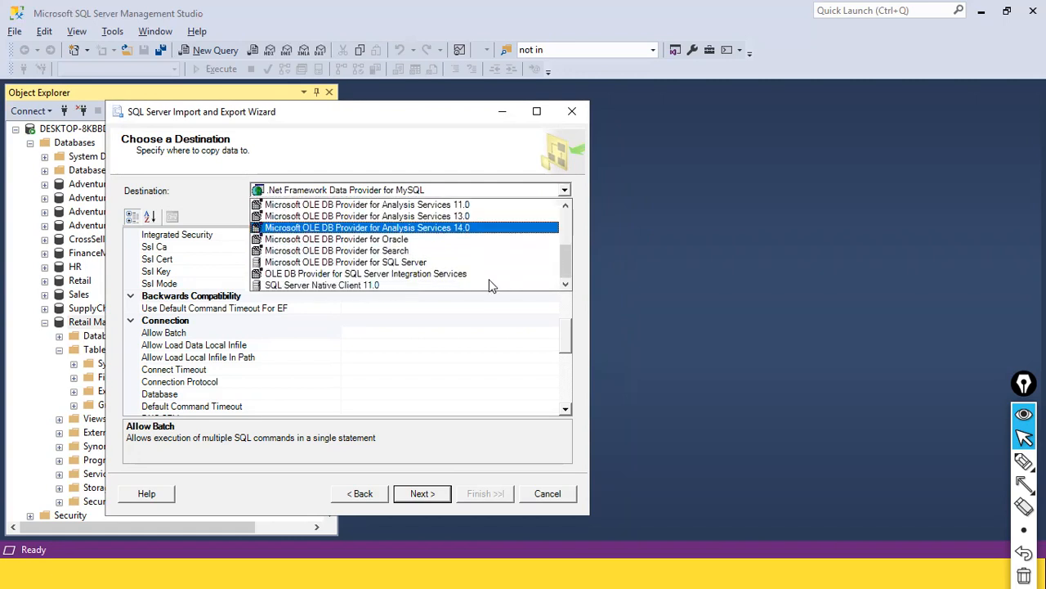
click(360, 285)
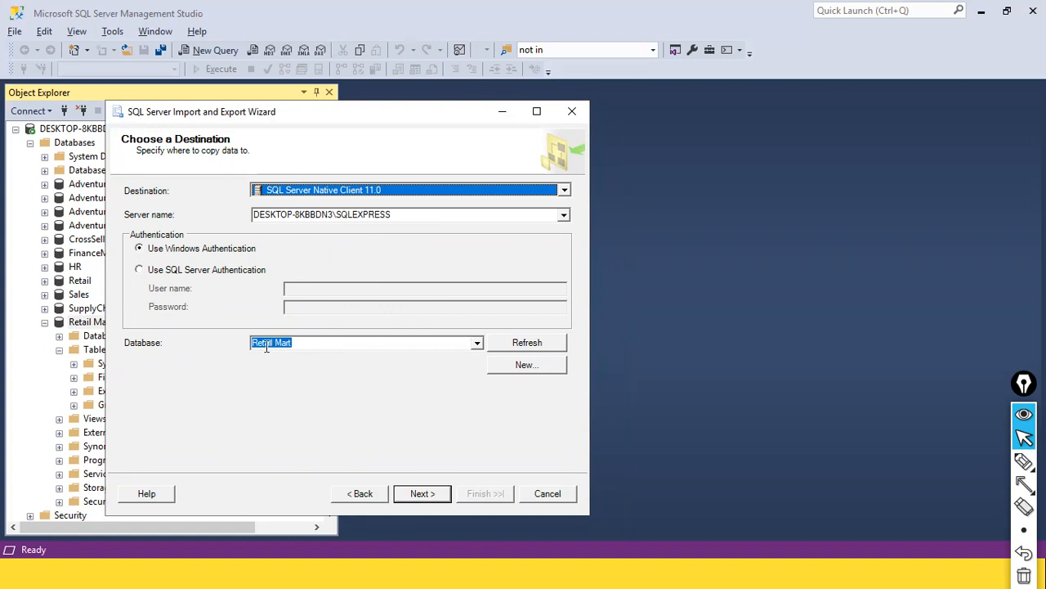
Try SupplyChainMgmt as the destination database, switch it to FinanceMart, and continue with copying data from one or more tables or views
click(477, 343)
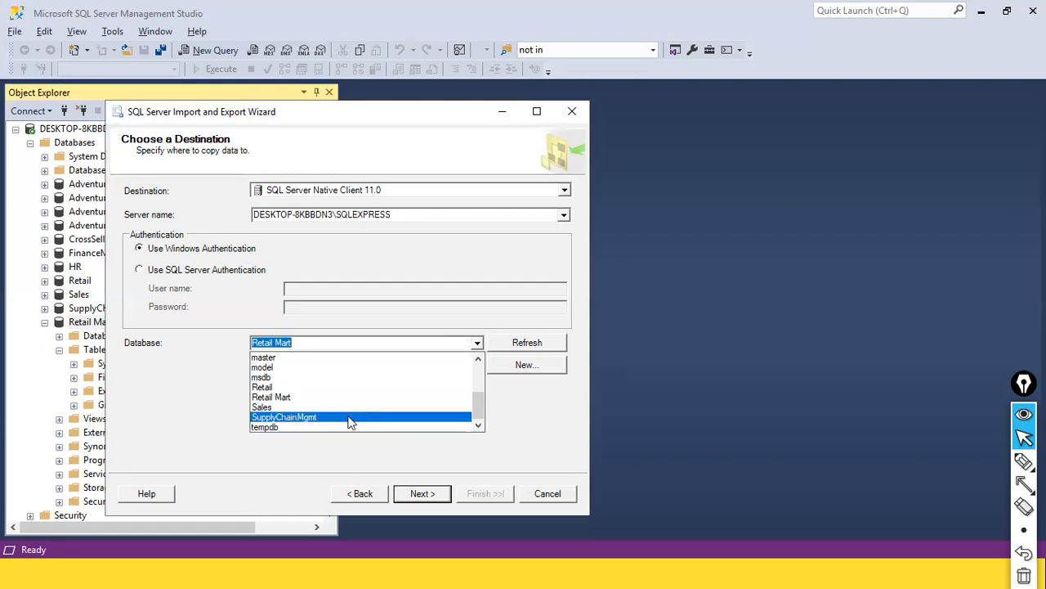
click(348, 418)
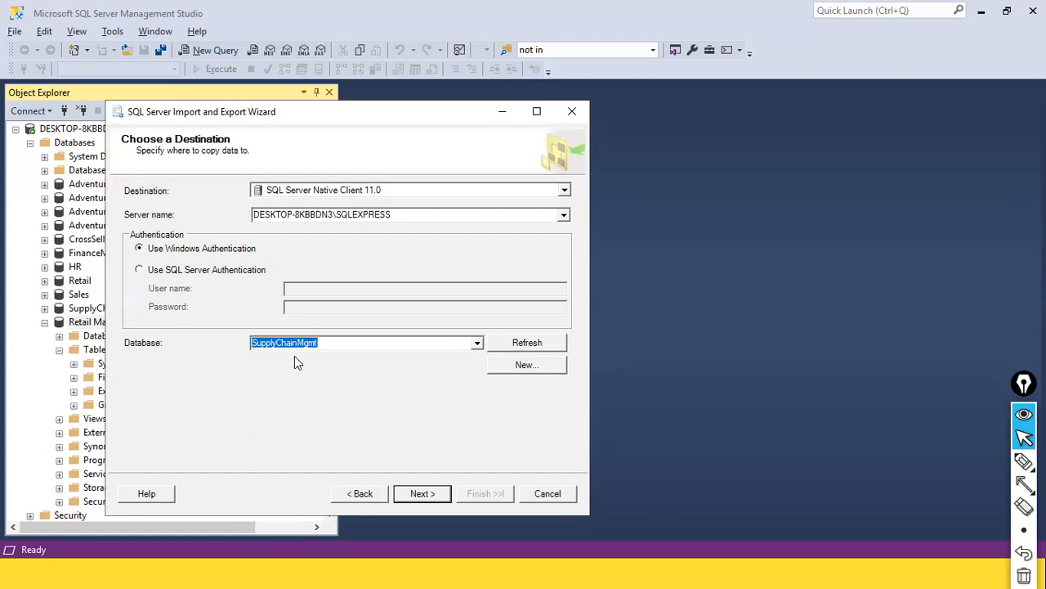
click(477, 342)
scroll(428, 368, up, 3)
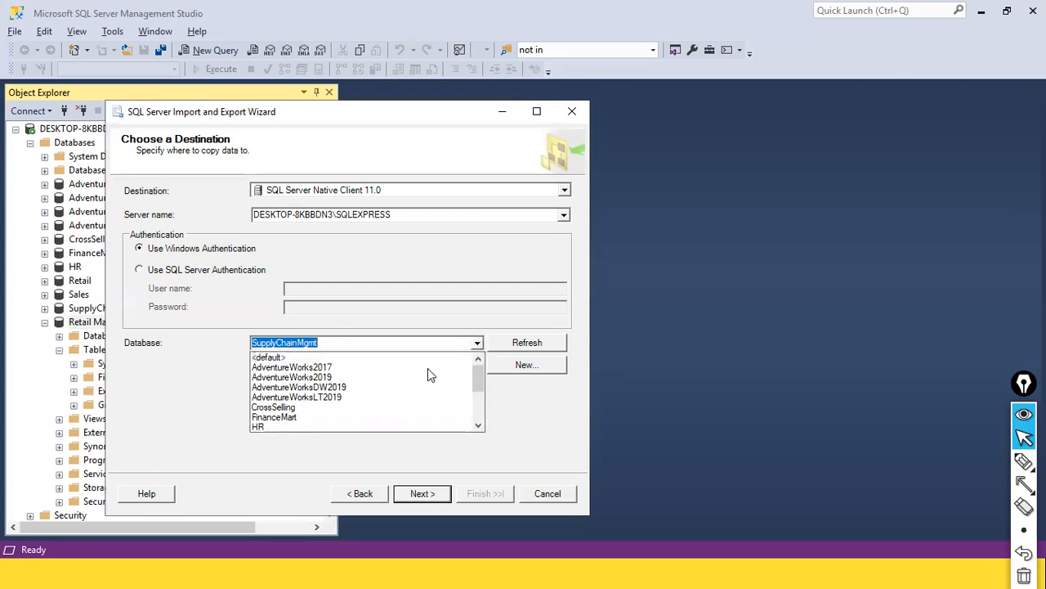
scroll(427, 369, down, 2)
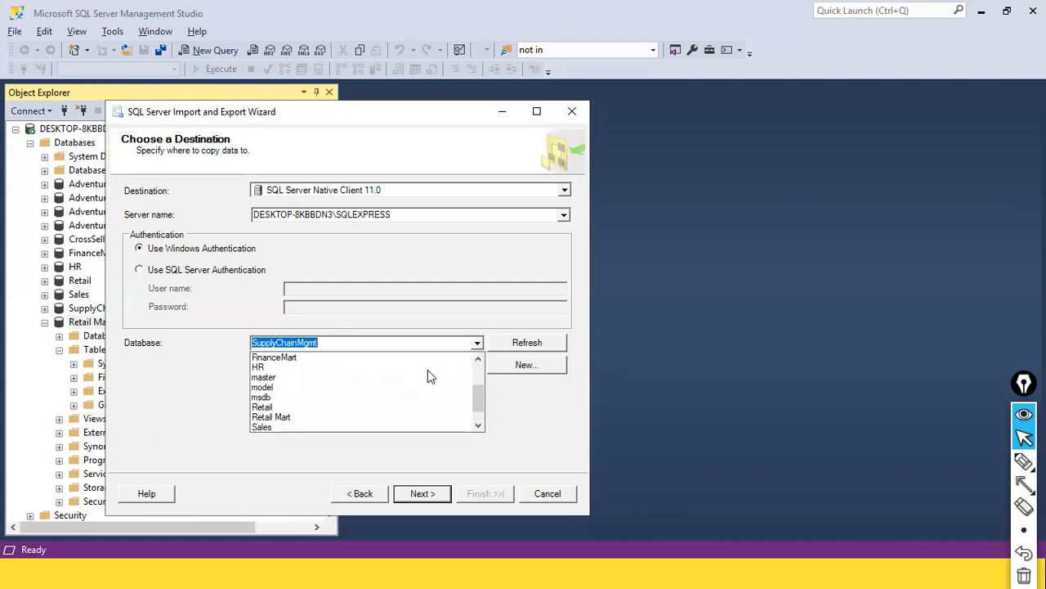
click(343, 357)
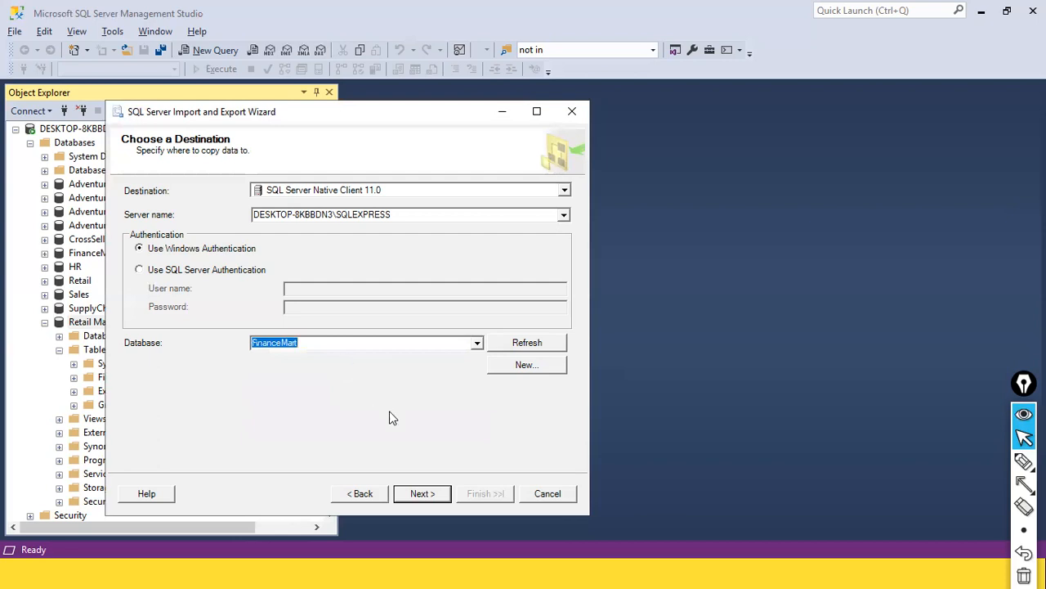
click(430, 493)
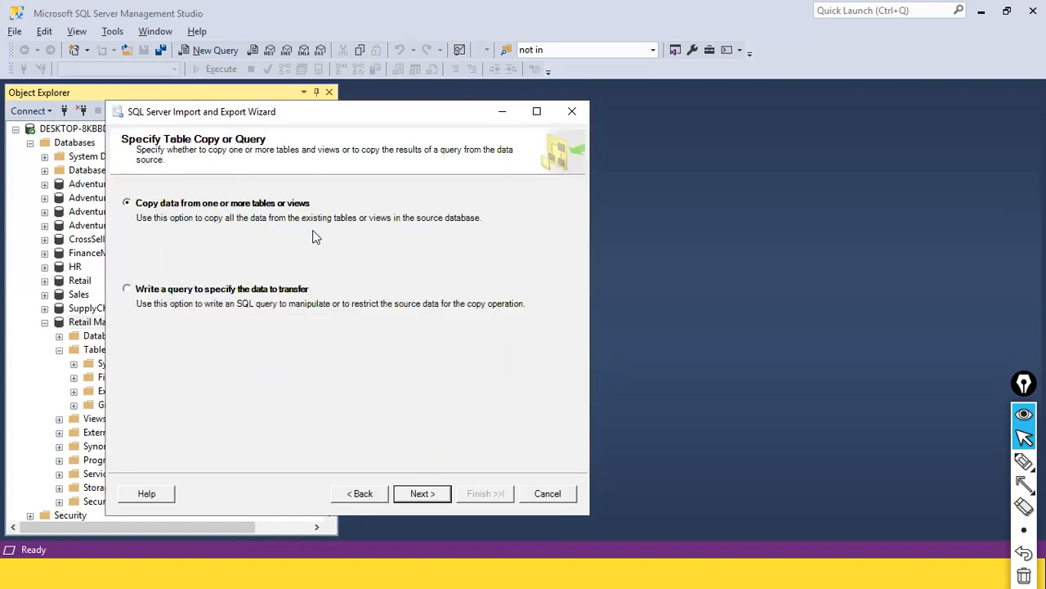
click(420, 493)
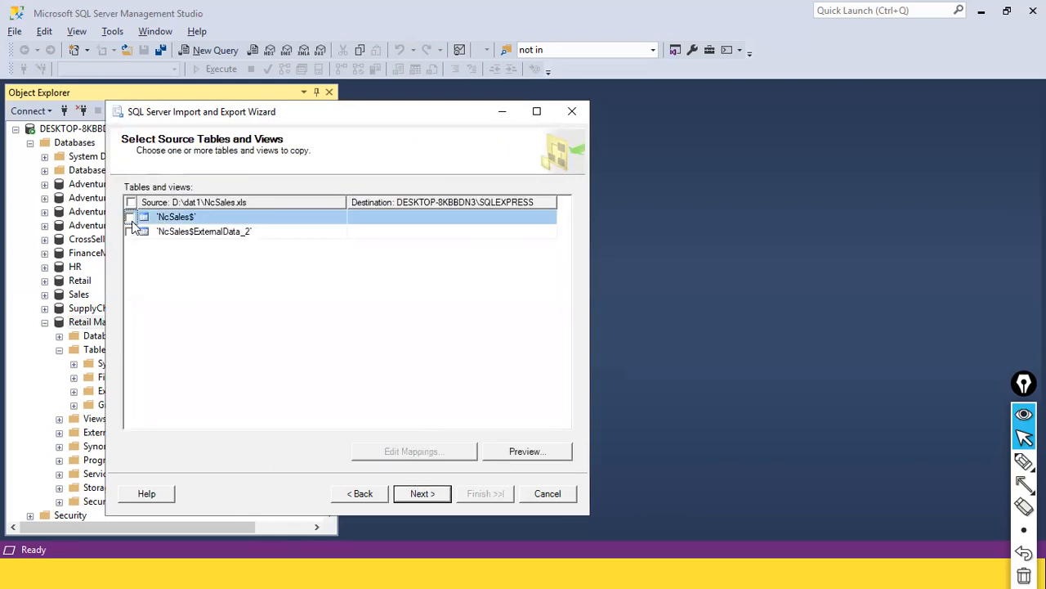
Include the NcSales$ sheet in the import and open its column mappings to review the source columns and data types
click(130, 218)
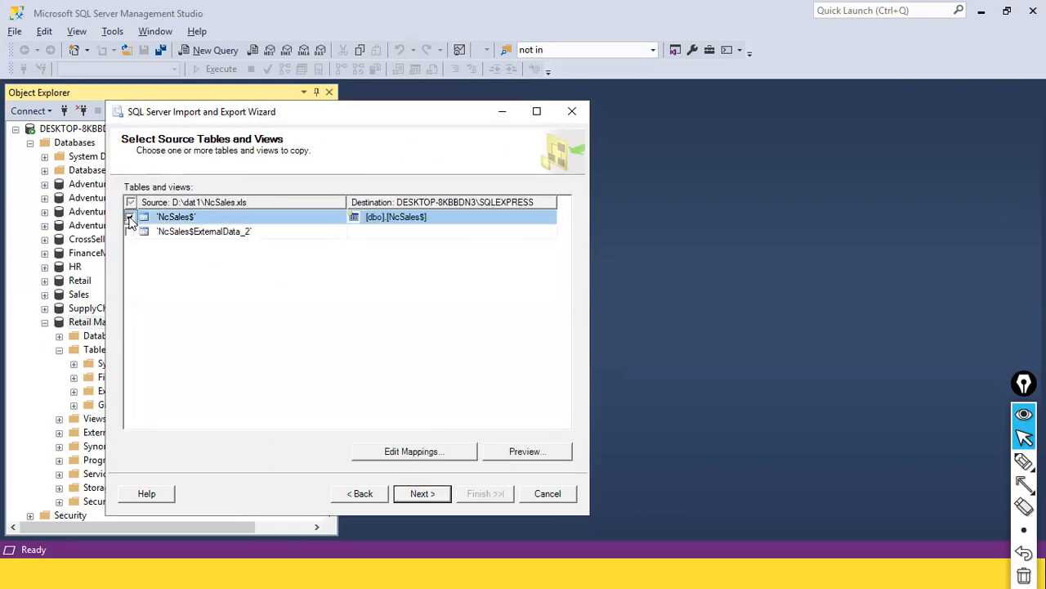
click(426, 451)
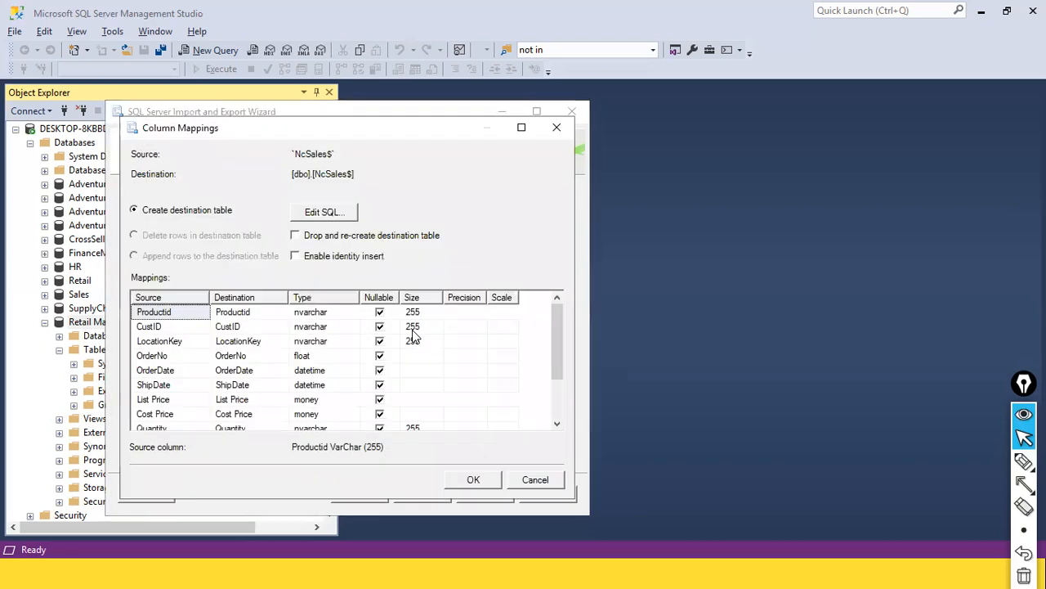
scroll(180, 319, down, 2)
scroll(182, 328, up, 2)
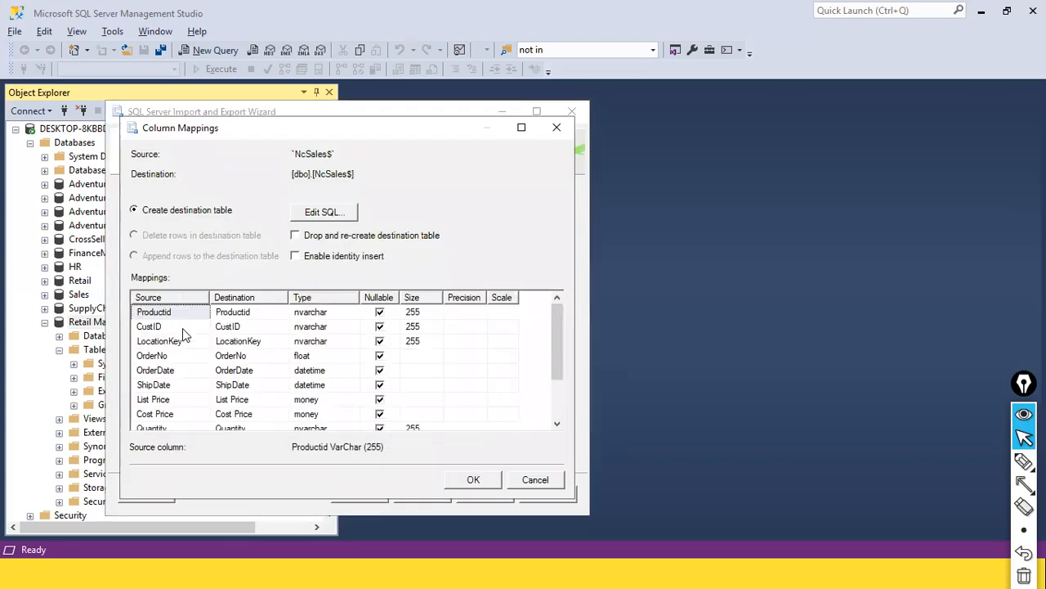
click(153, 385)
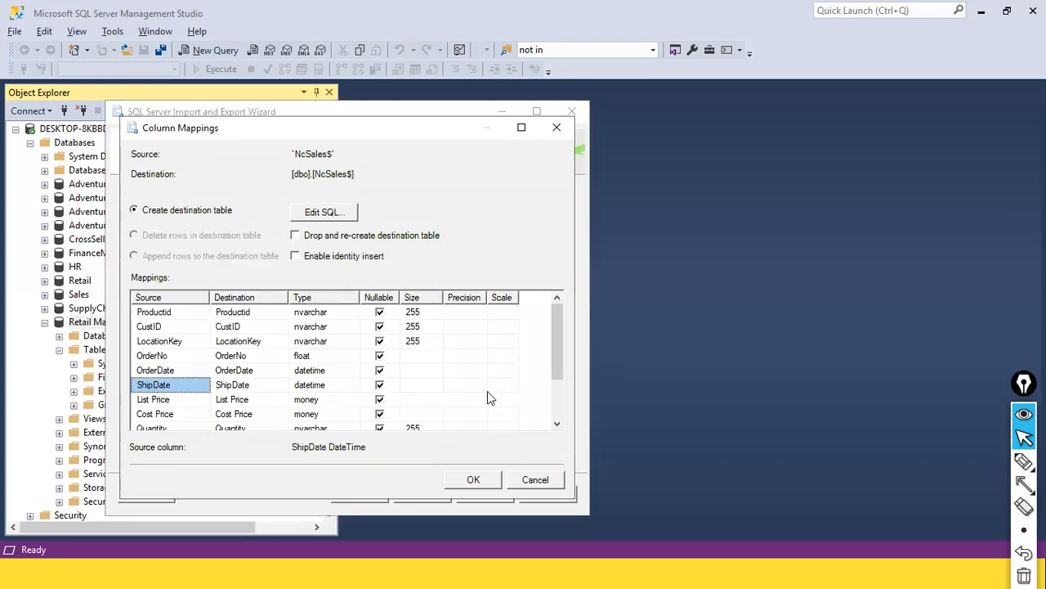
click(448, 401)
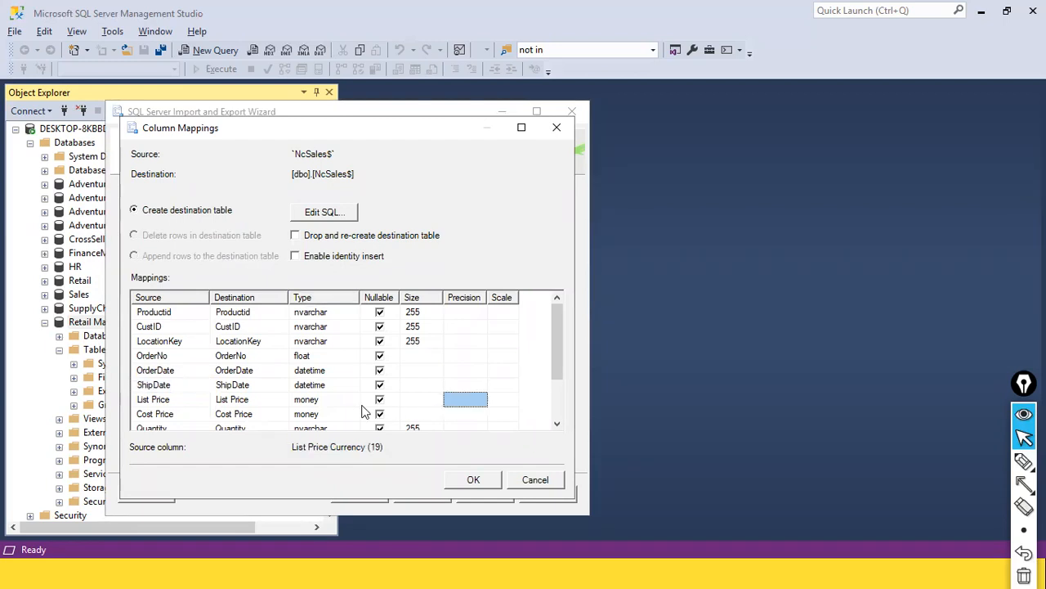
click(195, 387)
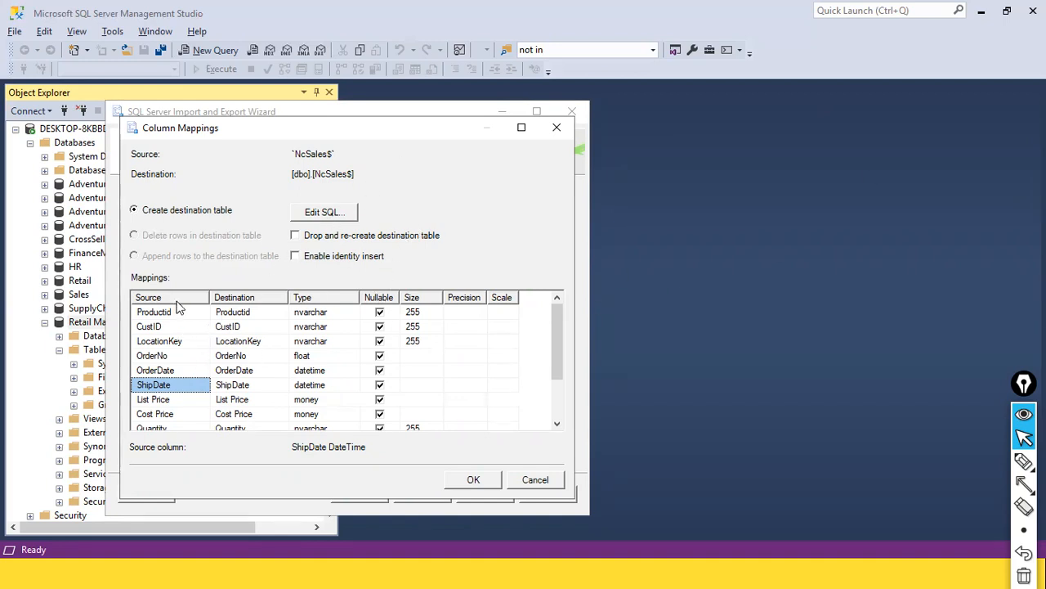
Rename the destination column for ShipDate to Ship_Date in the column mappings
click(239, 386)
click(237, 385)
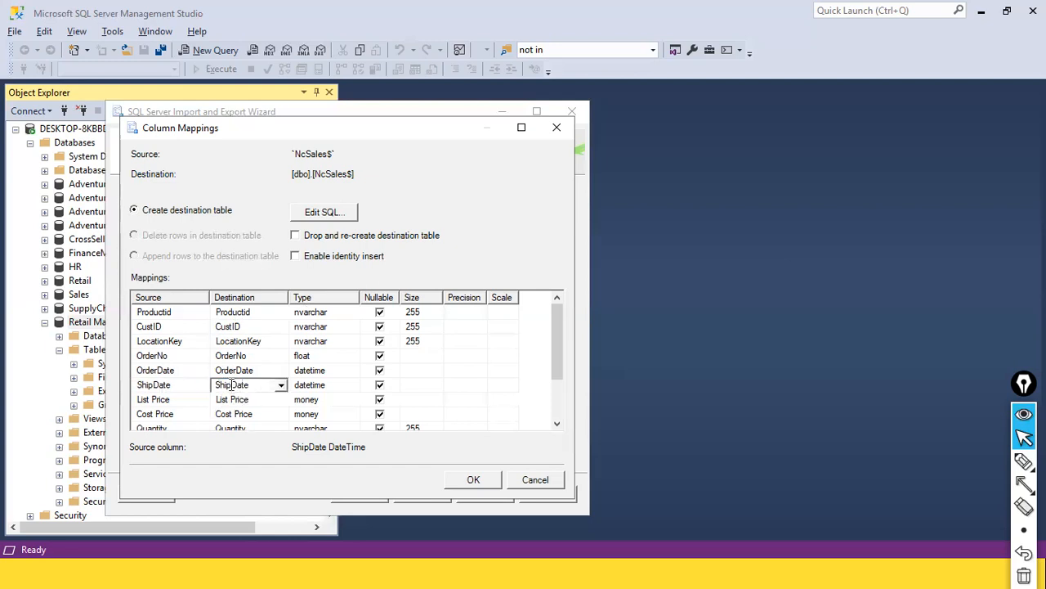
key(BackSpace)
text(_)
key(BackSpace)
text(p_)
click(234, 356)
Rename the destination column for OrderDate to Order_Date, accept the column mappings, and continue to the package saving options
click(234, 370)
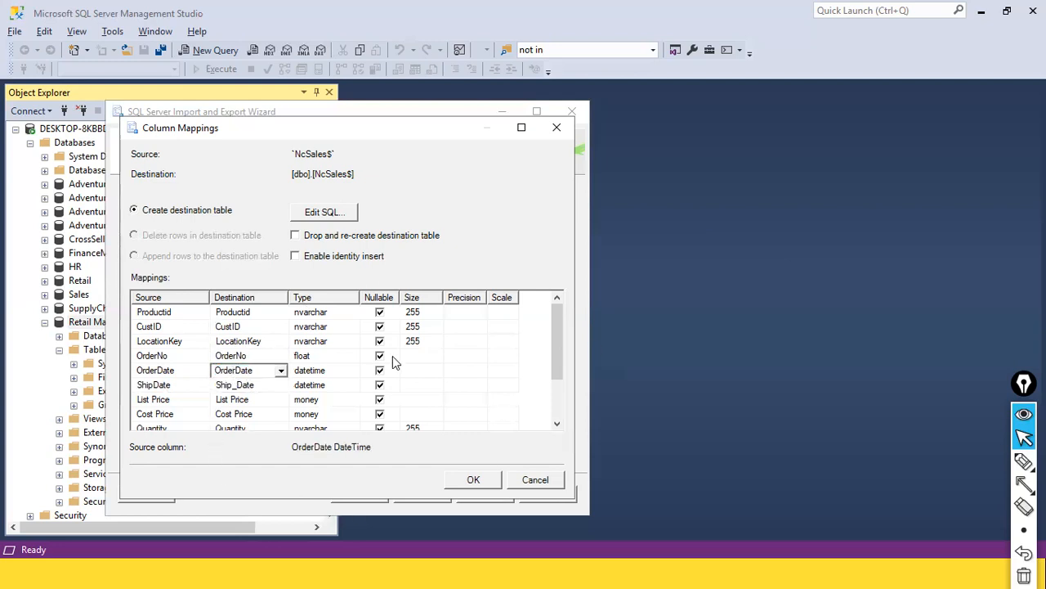
text(_)
key(BackSpace)
text(_)
click(249, 384)
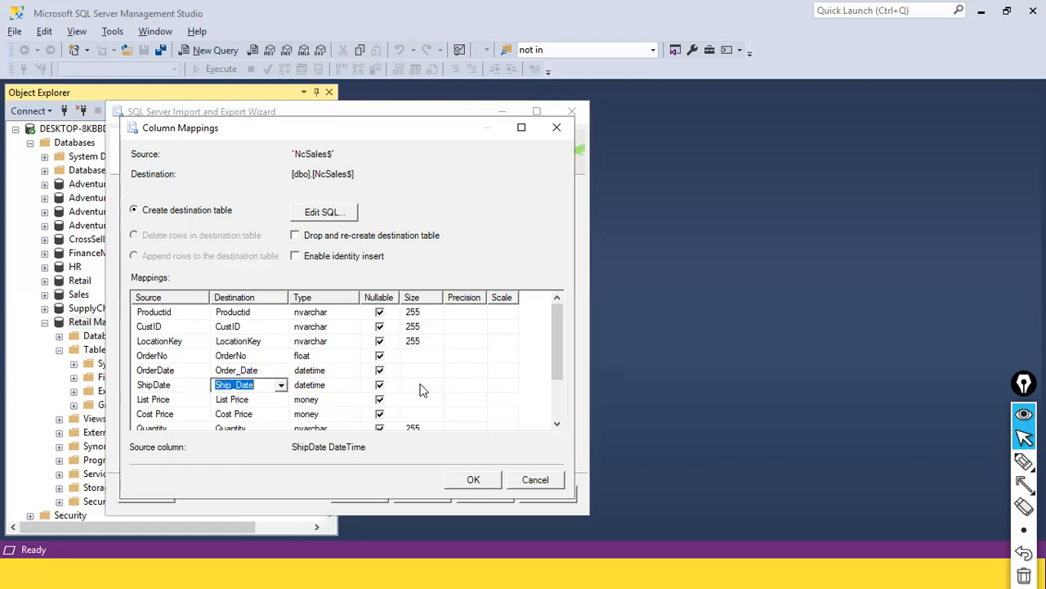
click(472, 482)
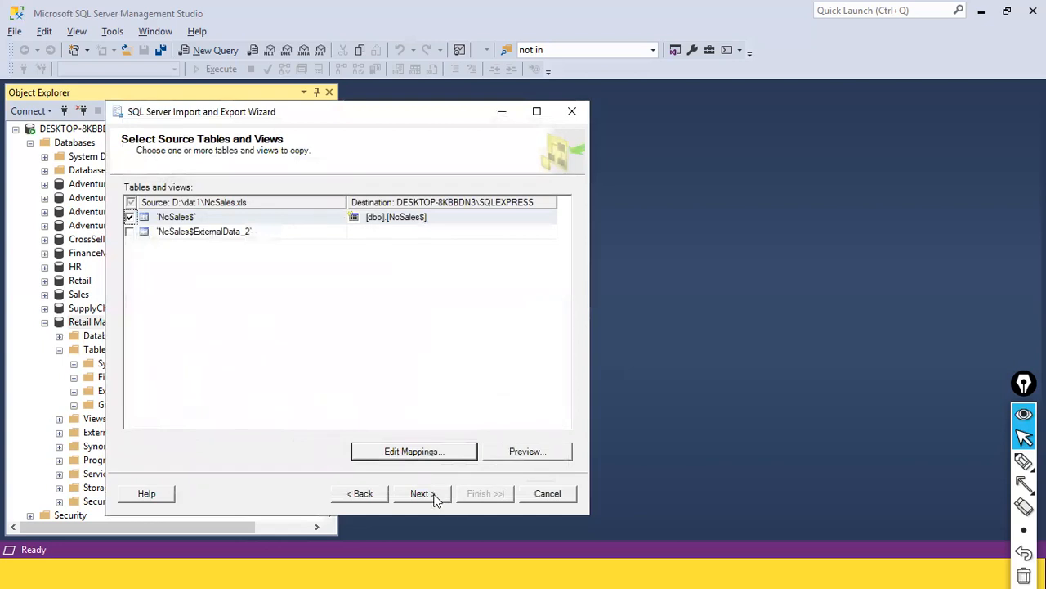
click(435, 494)
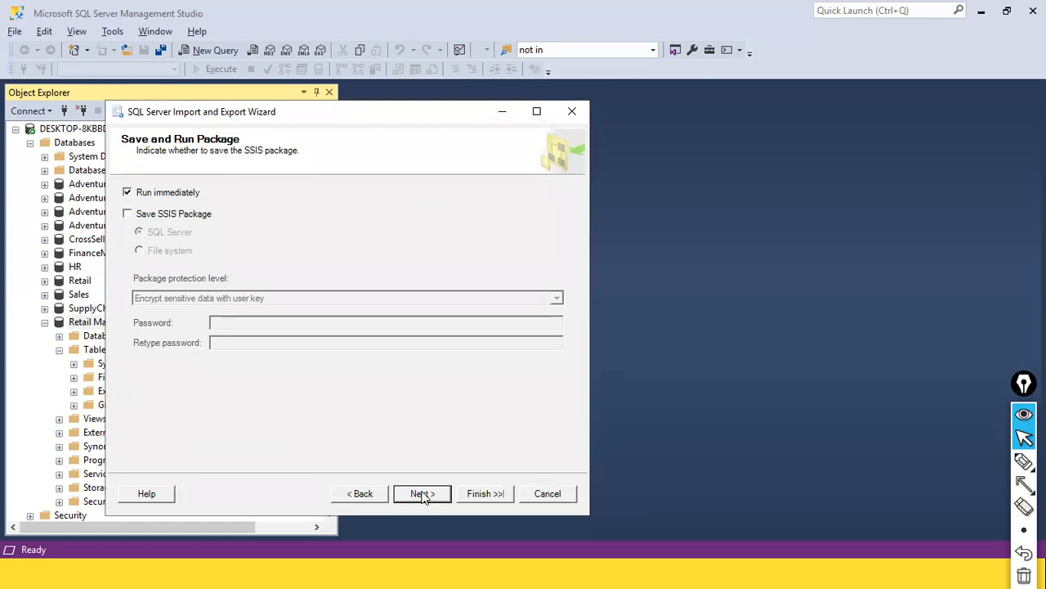
Run the NcSales$ import immediately without saving a package, view the row transfer report and close the wizard's results
click(423, 495)
click(493, 493)
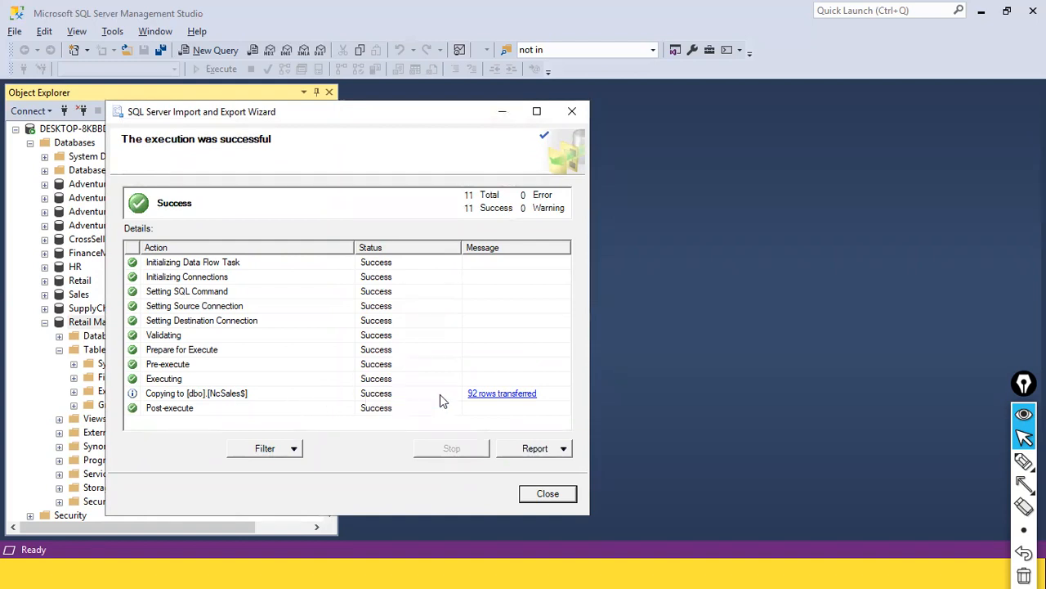
click(494, 396)
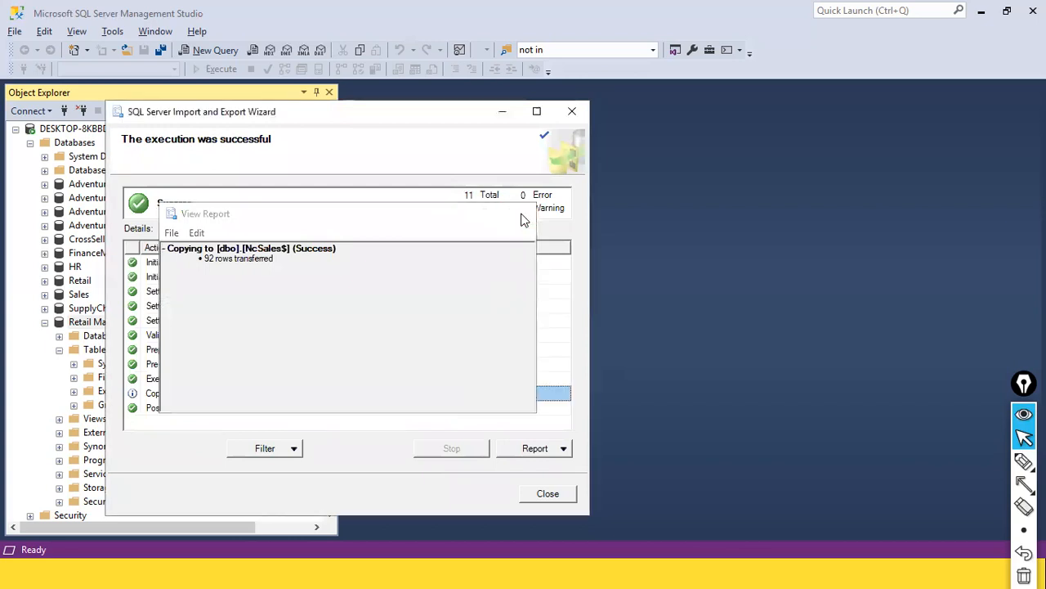
click(518, 213)
key(Escape)
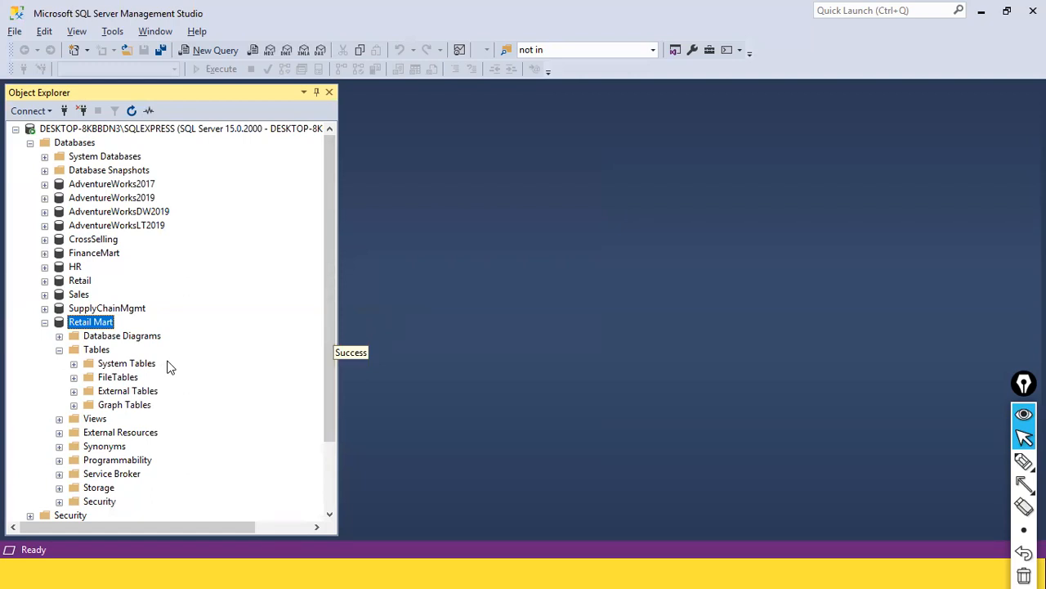
Refresh the Retail Mart database and expand its Tables folder to look for the imported NcSales$ table
click(90, 351)
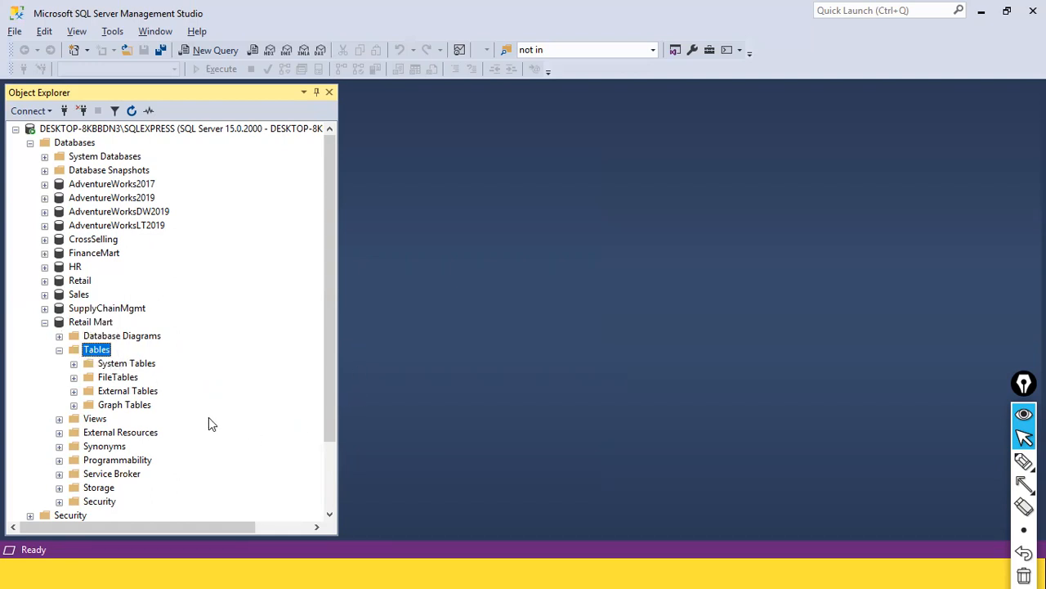
click(133, 110)
click(122, 379)
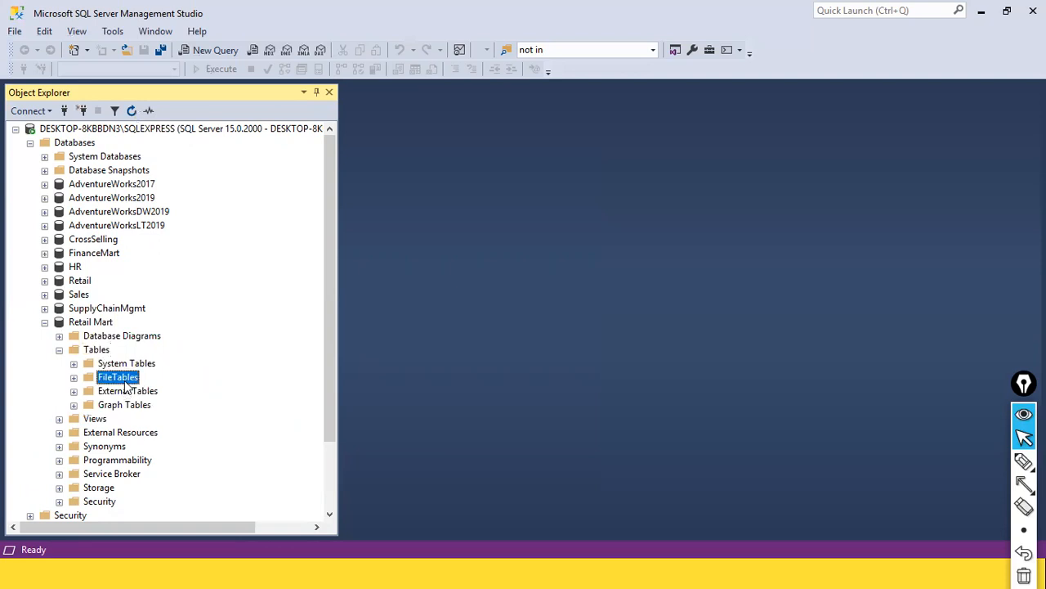
click(104, 351)
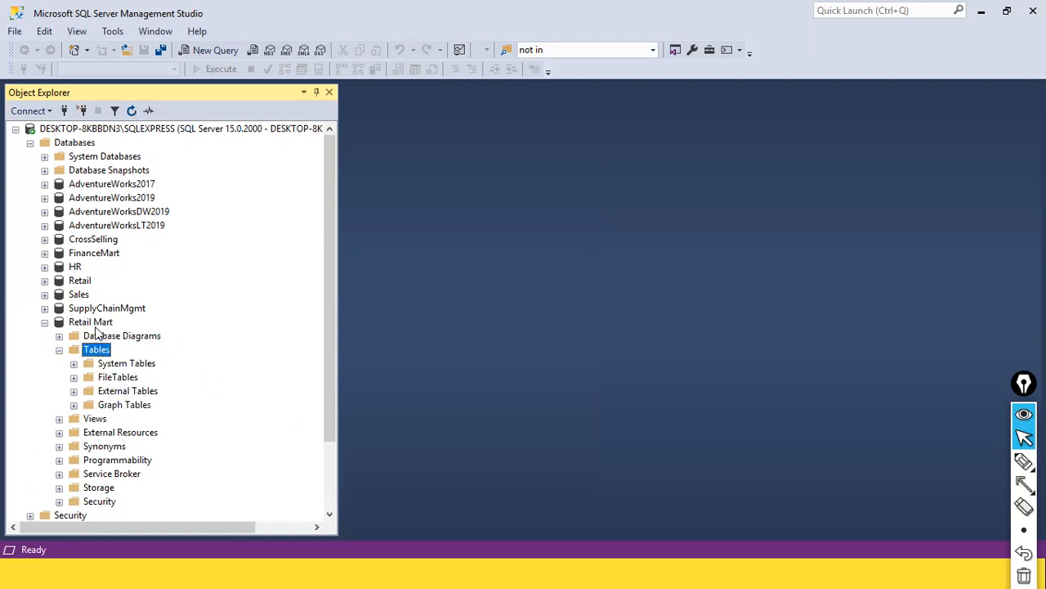
click(98, 324)
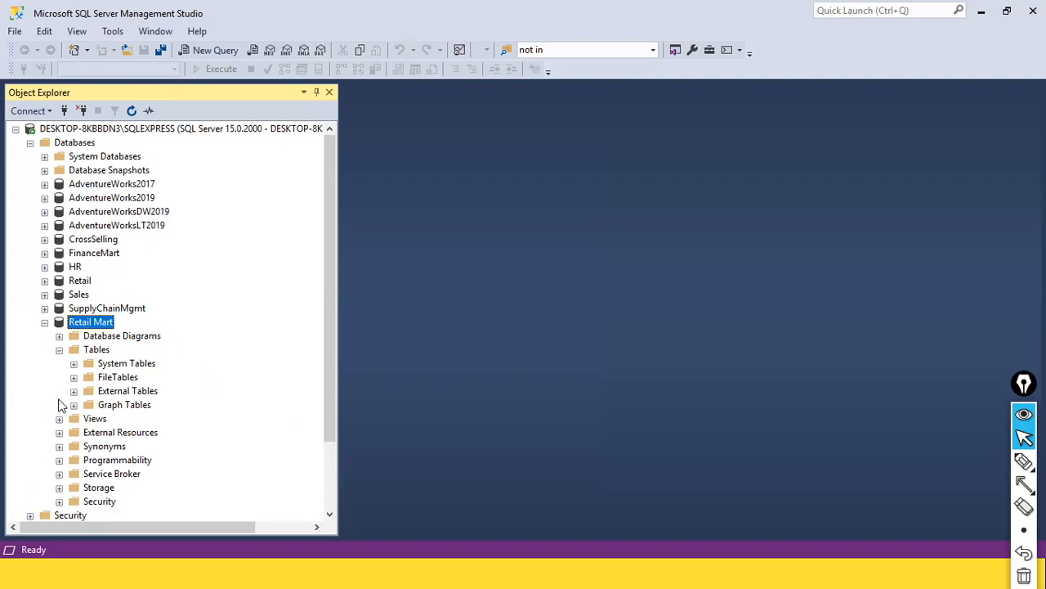
click(131, 110)
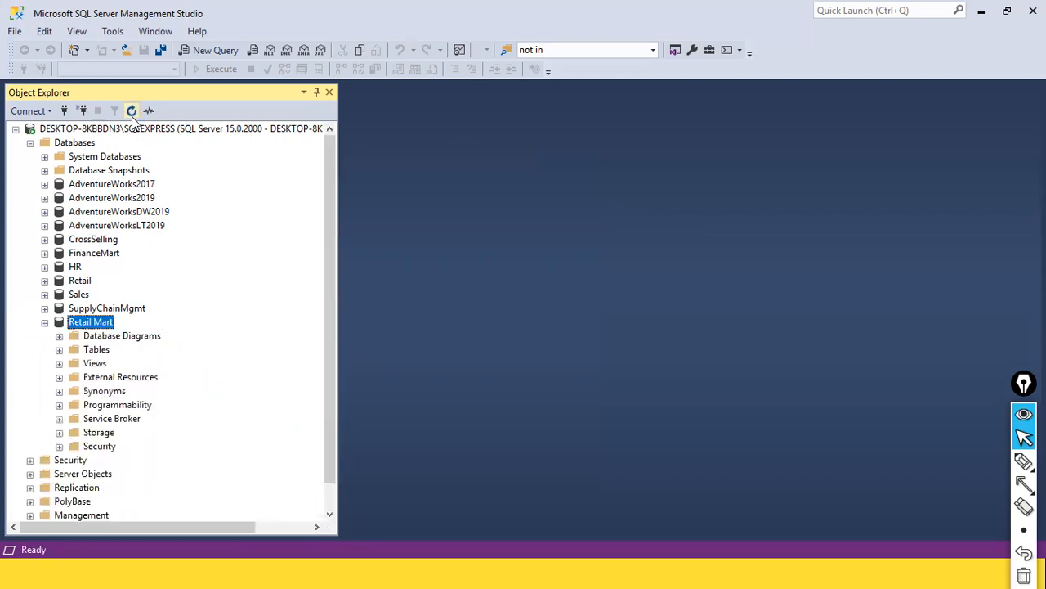
click(59, 350)
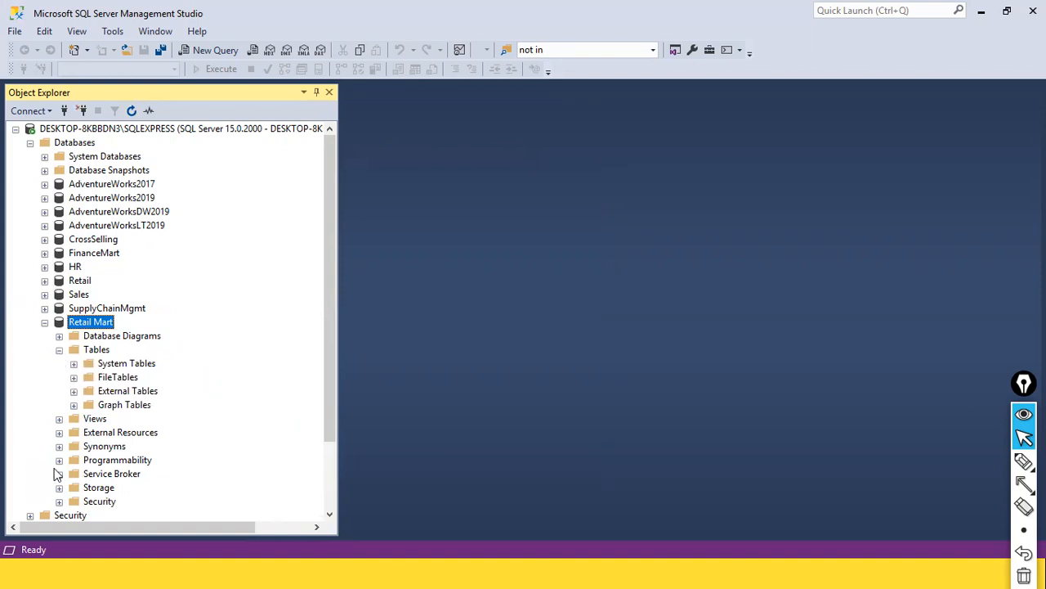
scroll(173, 391, down, 2)
scroll(174, 391, up, 2)
Start a new data import on the Retail Mart database with Microsoft Excel as the data source
right_click(88, 325)
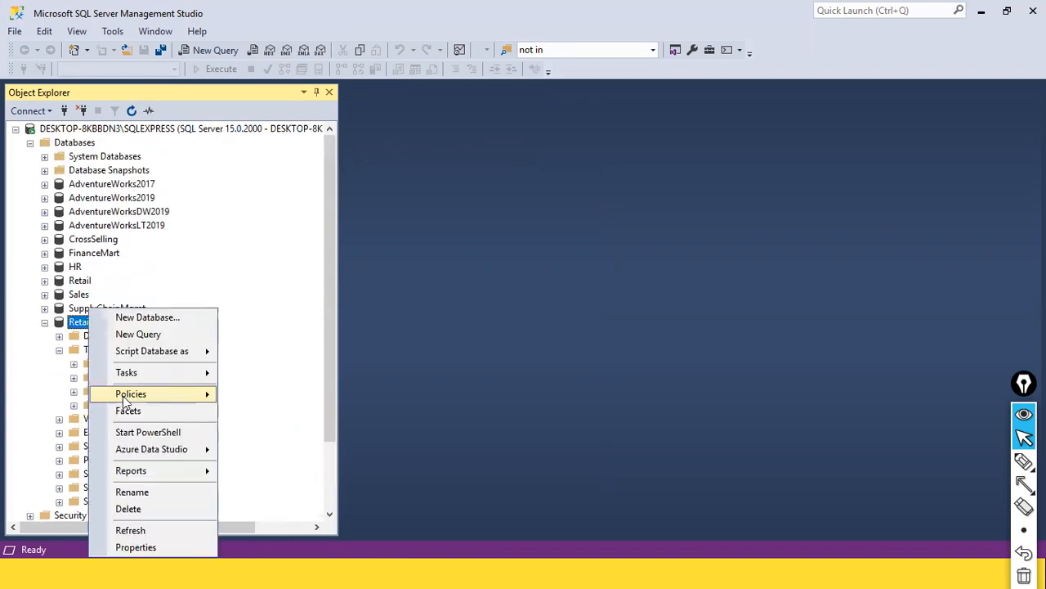
mouse_move(161, 377)
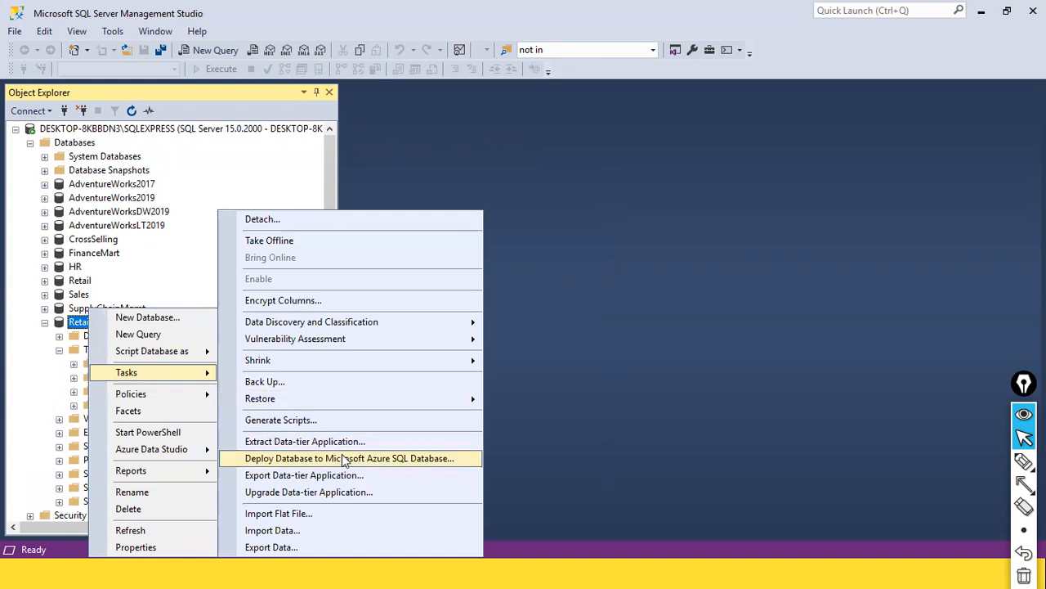
click(331, 532)
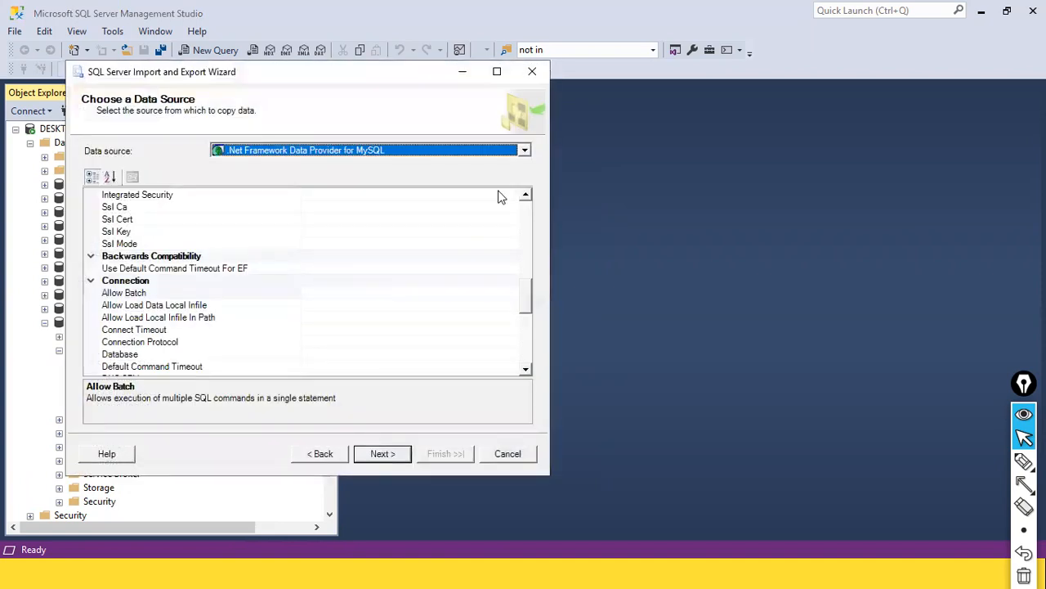
click(524, 149)
click(384, 232)
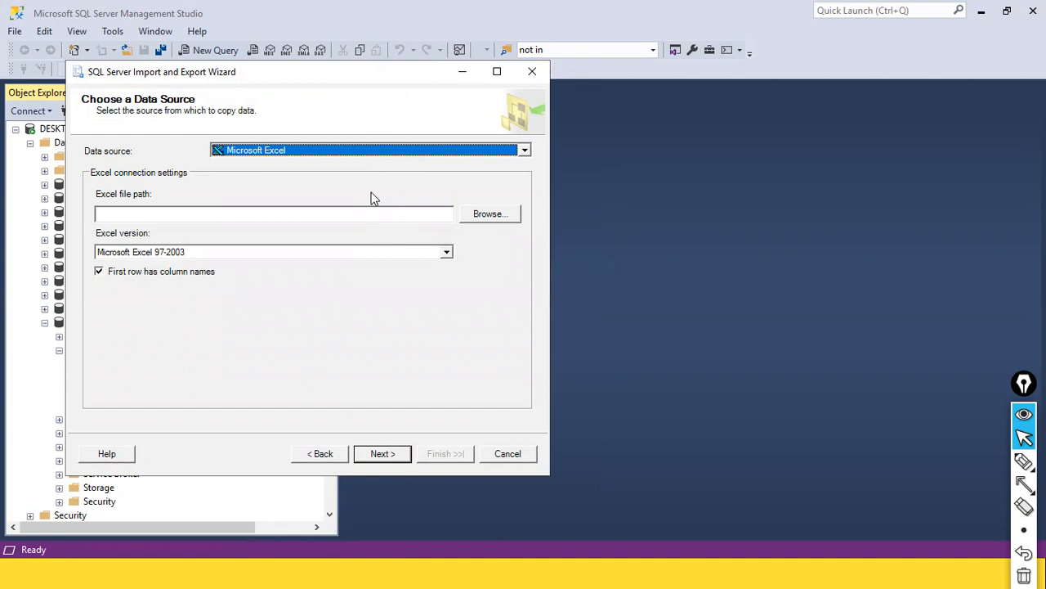
click(586, 8)
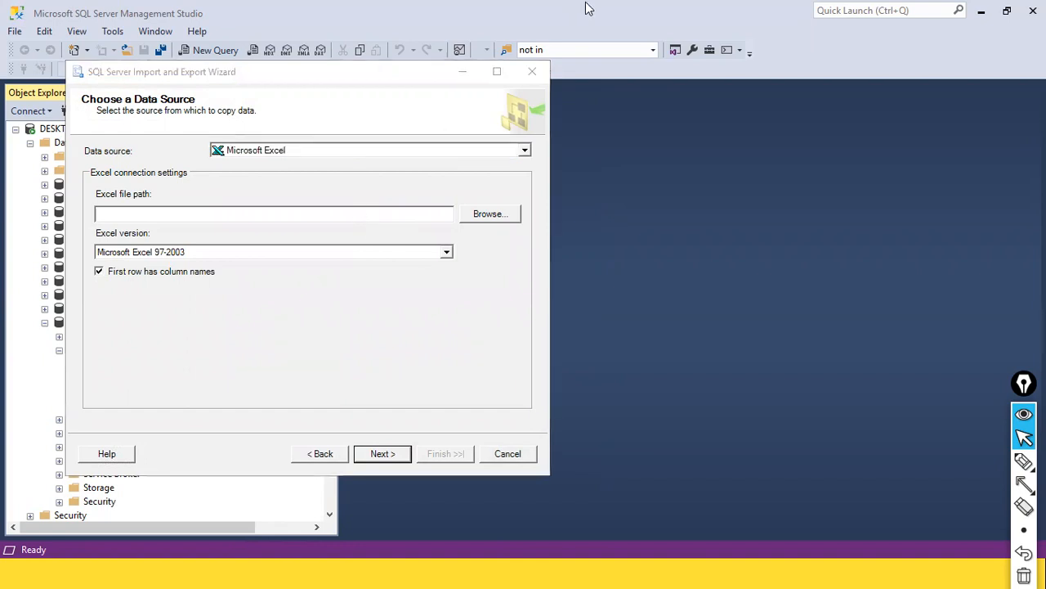
Set the Excel file path of the import source to D:\dat1\NcSales.xls
click(288, 218)
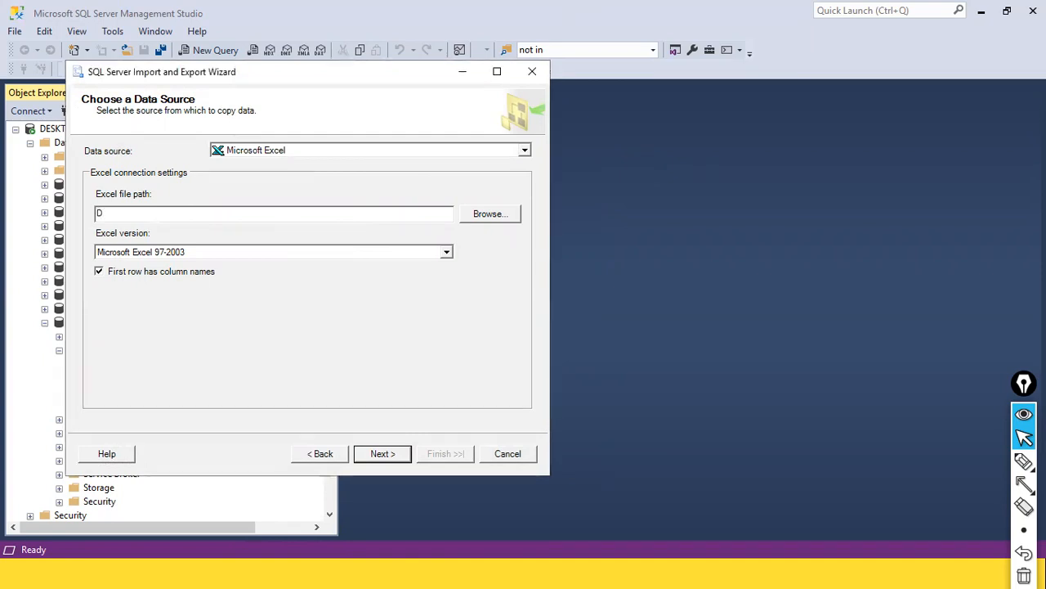
text(D:\daat)
key(BackSpace)
key(BackSpace)
text(t)
text(NN)
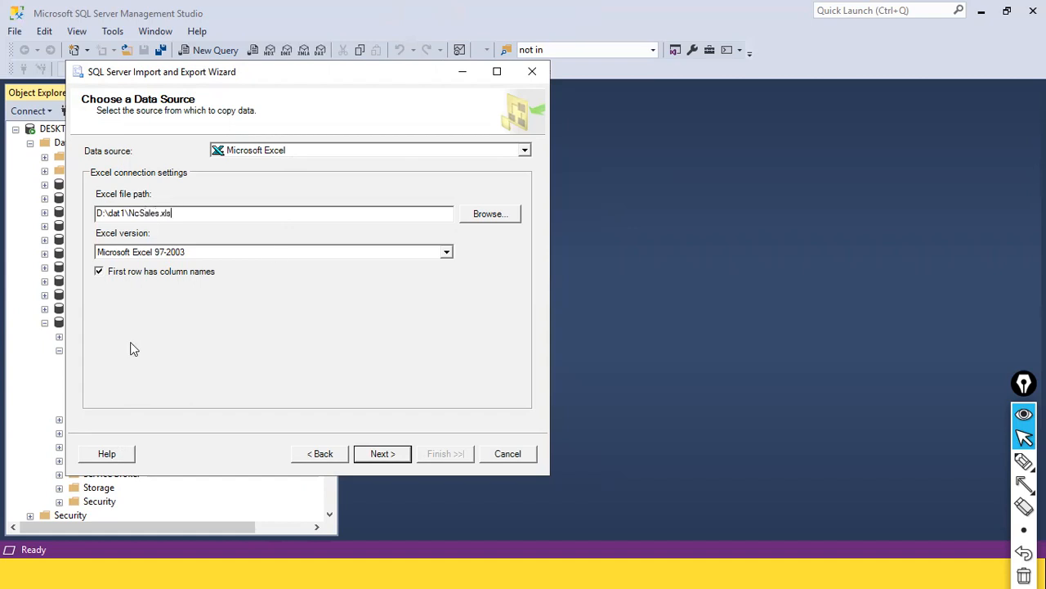
Switch to File Explorer to check the NcSales.xls file in the dat1 folder, and return to the import wizard
key(alt+Tab)
key(alt+Tab)
key(alt+Tab)
key(alt+Tab)
key(alt+Tab)
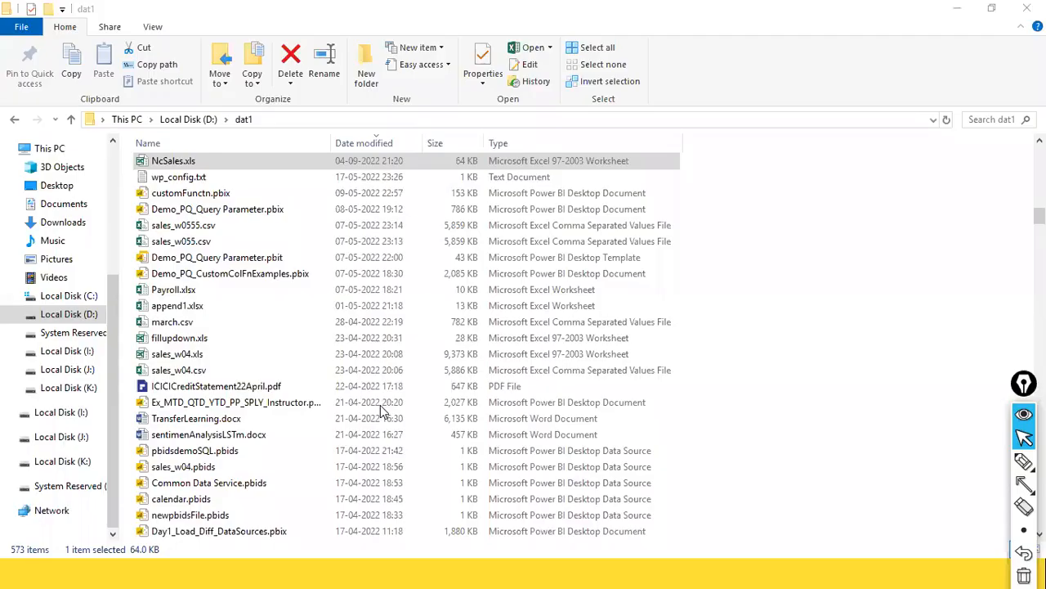
key(alt+Tab)
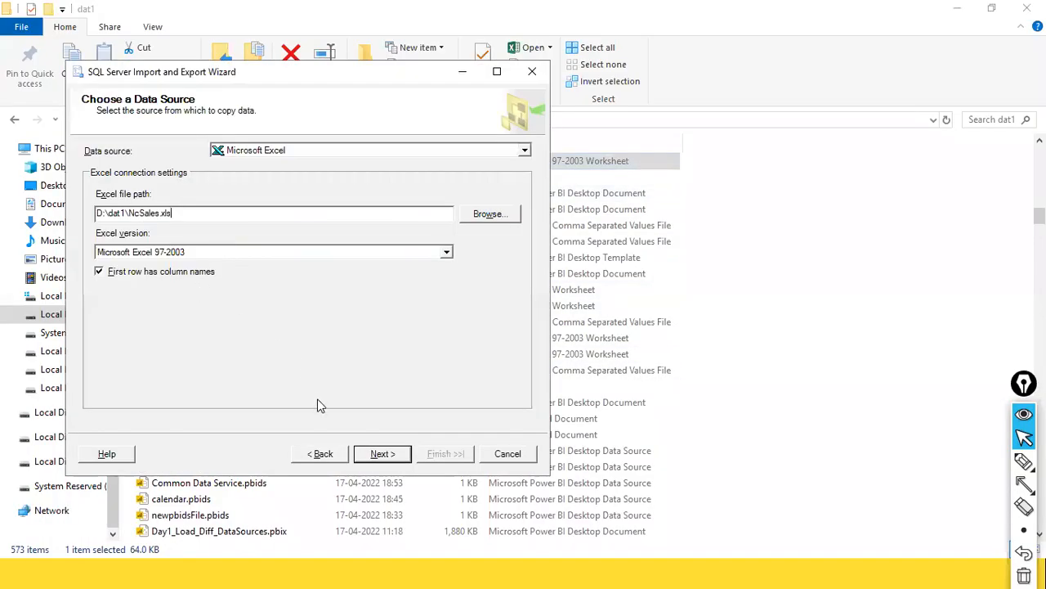
Continue to the destination settings and choose SQL Server Native Client 11.0 as the destination
click(381, 455)
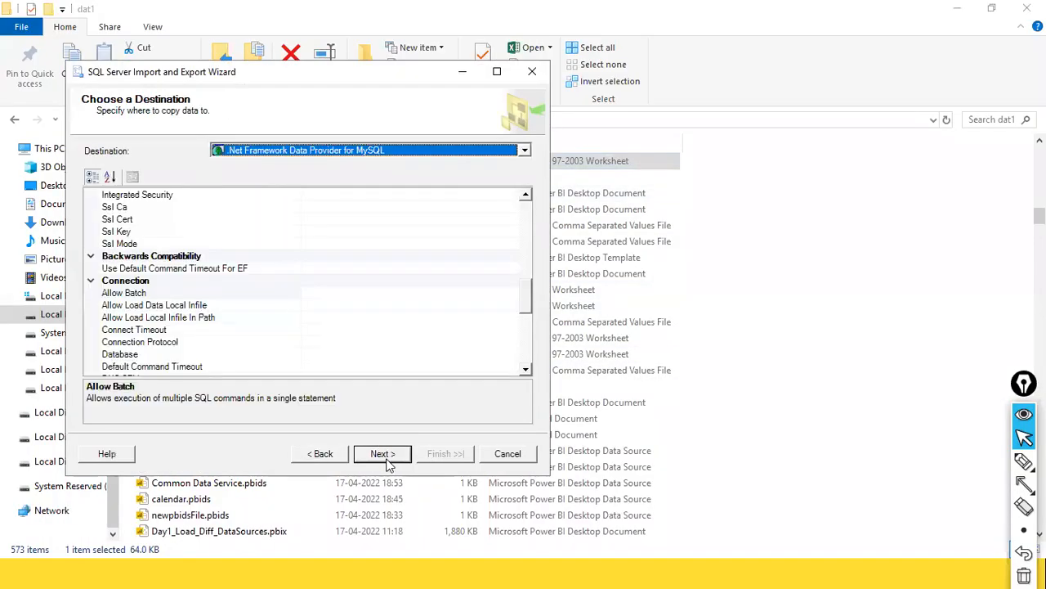
click(496, 153)
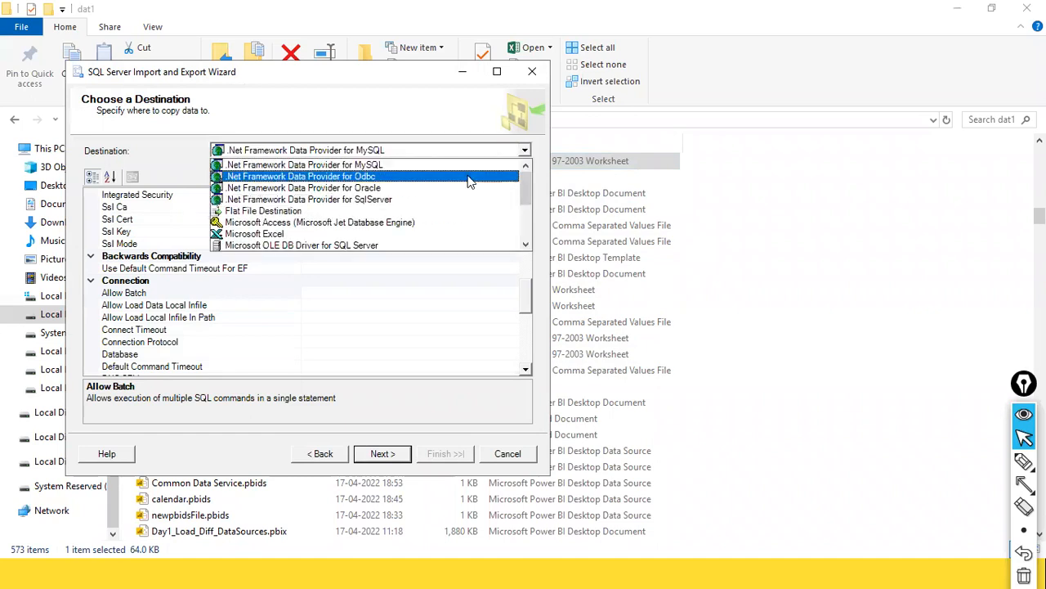
scroll(367, 243, down, 3)
click(355, 244)
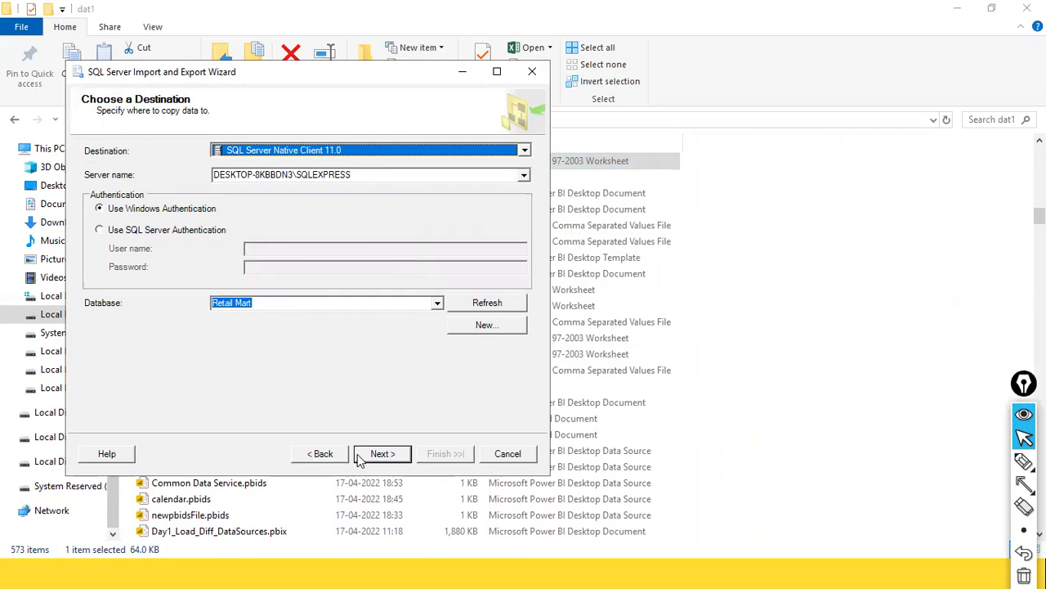
Switch to SQL Server Management Studio, examine the Retail and Retail Mart databases in the object tree, and collapse both
key(alt+Tab)
key(alt+Tab)
key(alt+Tab)
key(alt+Tab)
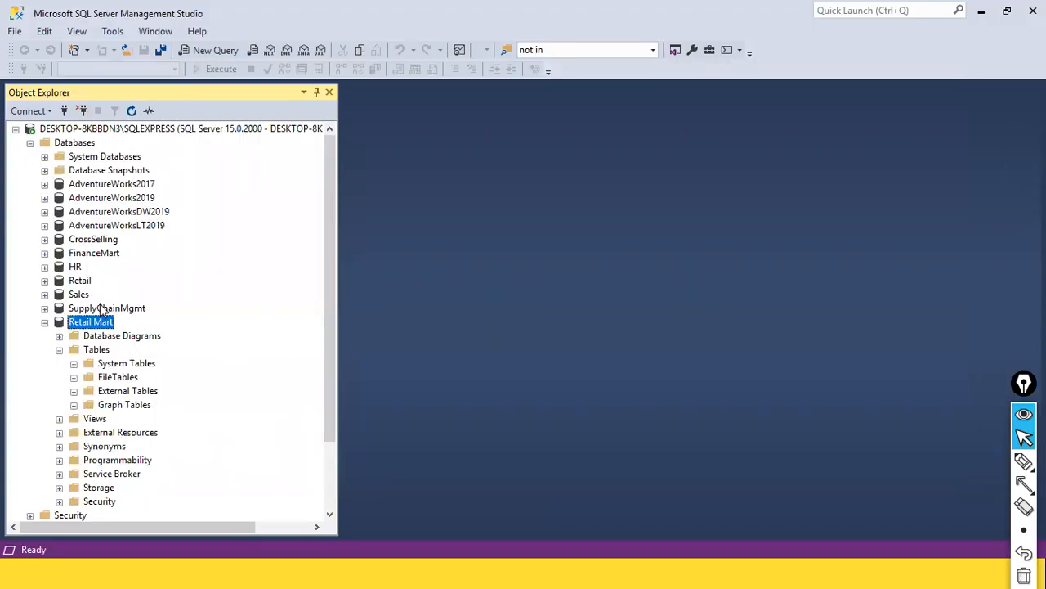
click(44, 280)
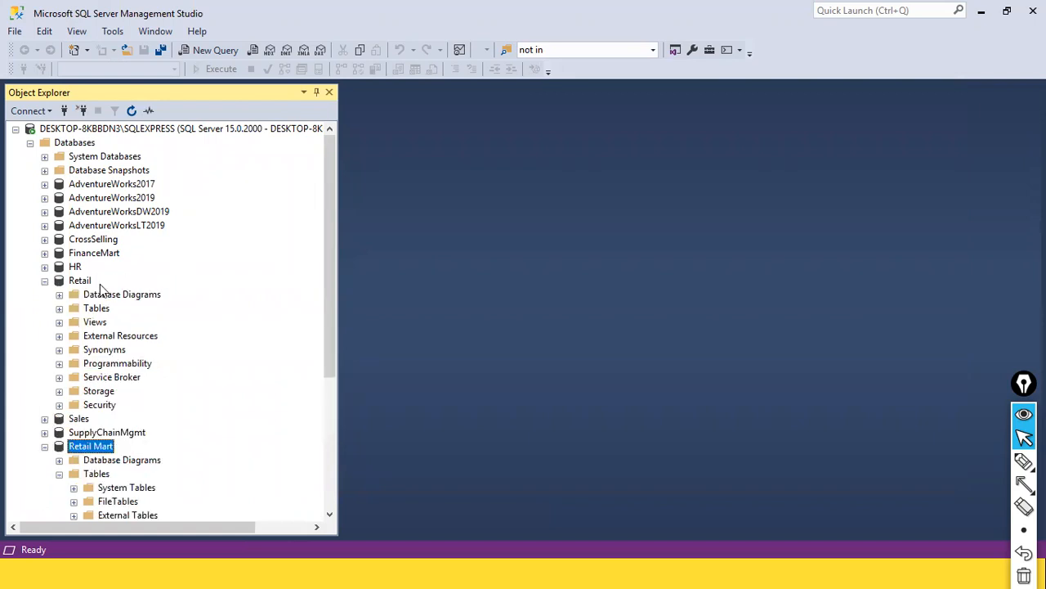
click(102, 309)
click(401, 119)
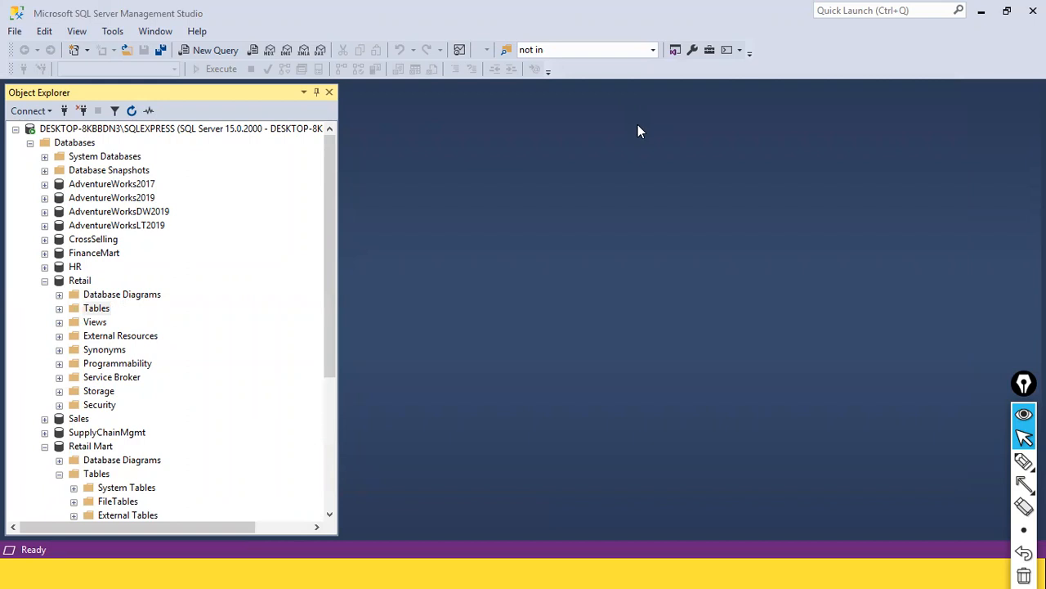
scroll(212, 248, down, 2)
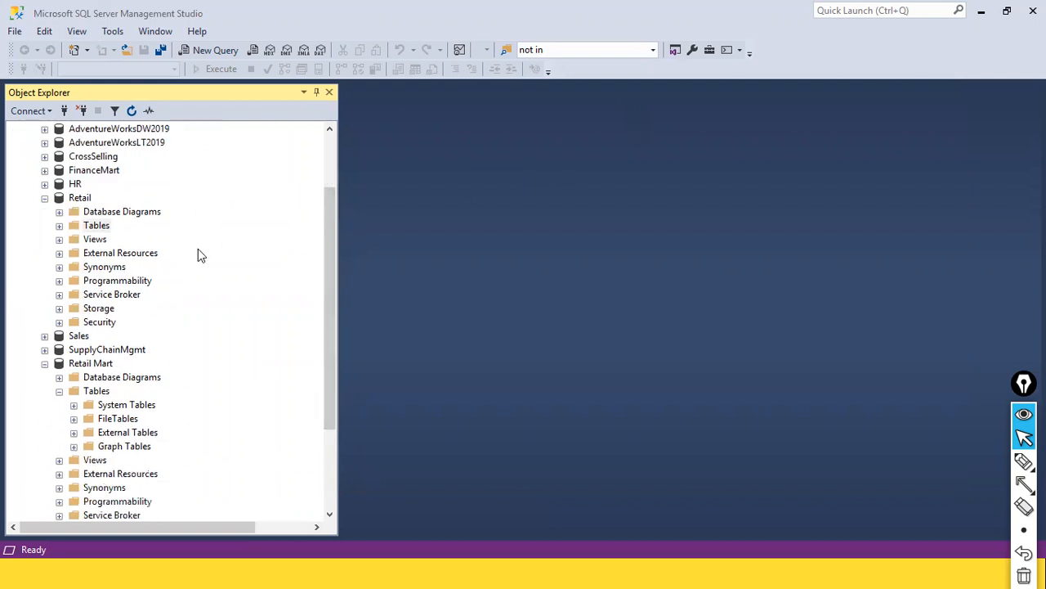
click(45, 363)
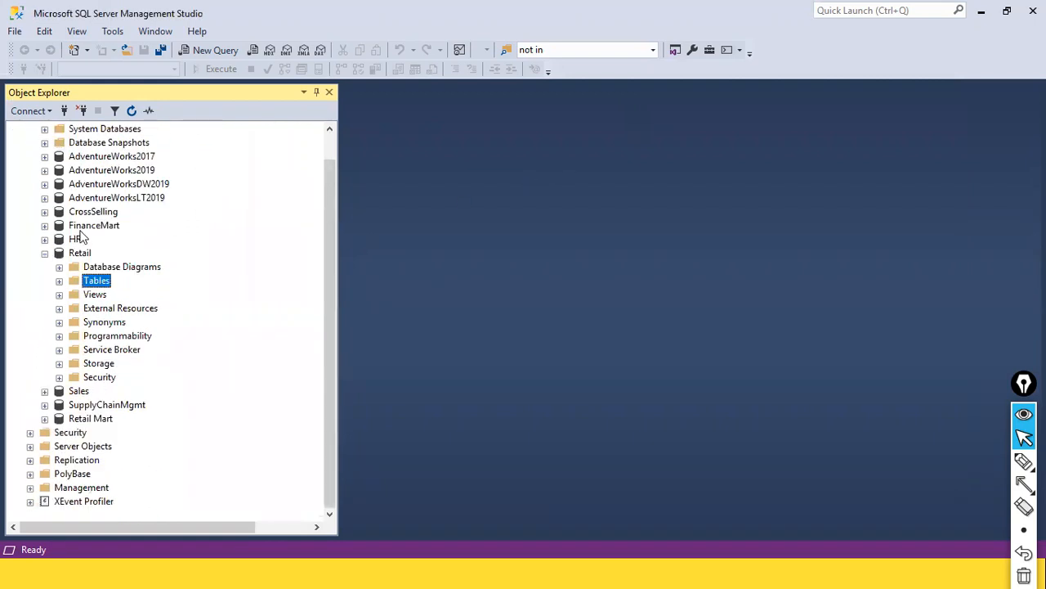
click(44, 253)
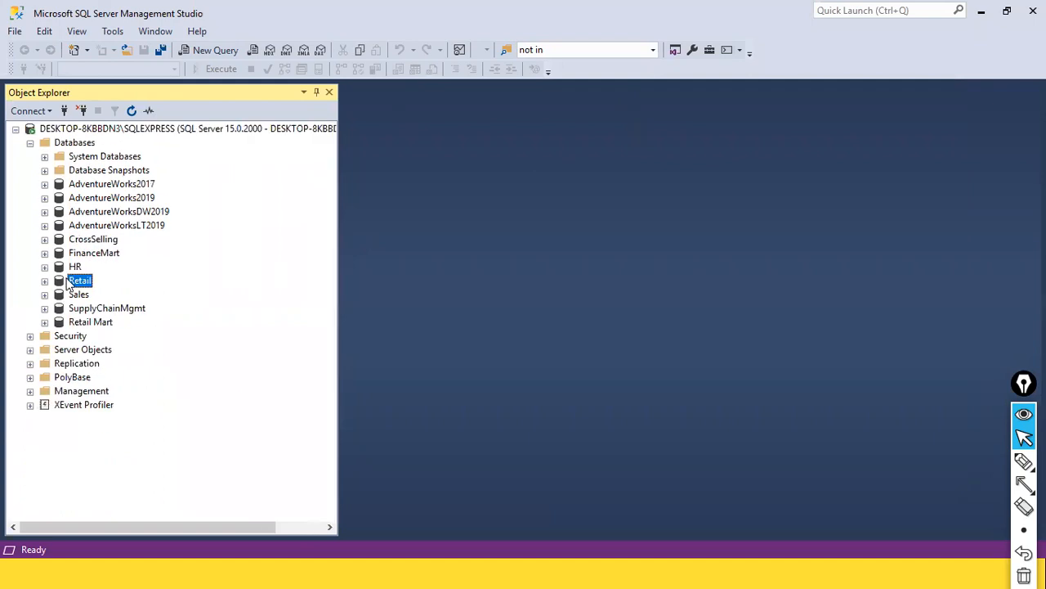
click(72, 322)
click(457, 216)
Return to the import wizard, accept Retail Mart as the destination database, and continue with copying data from one or more tables or views
key(alt+Tab)
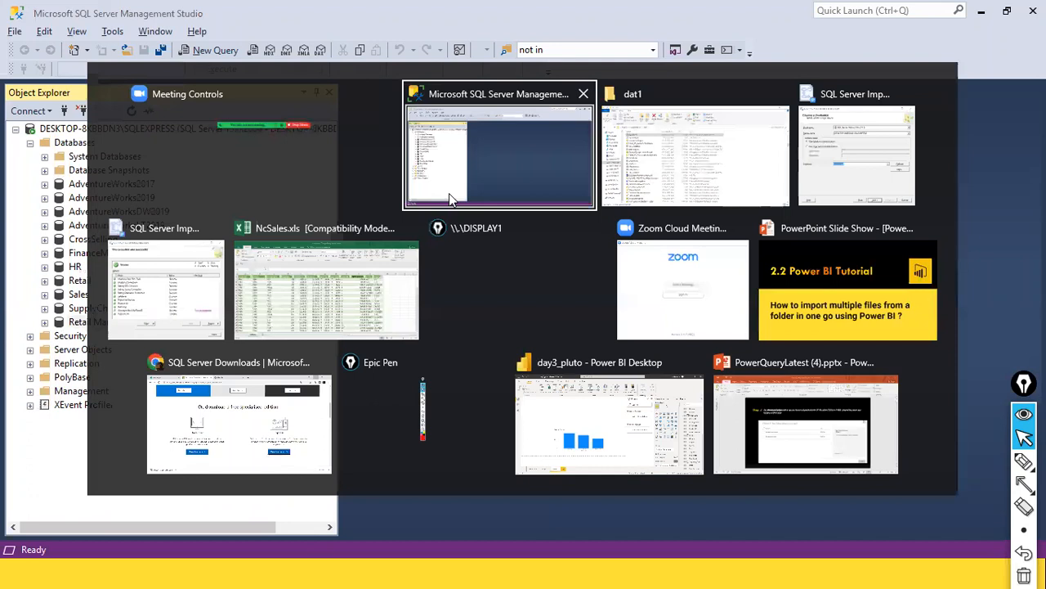
key(alt+Tab)
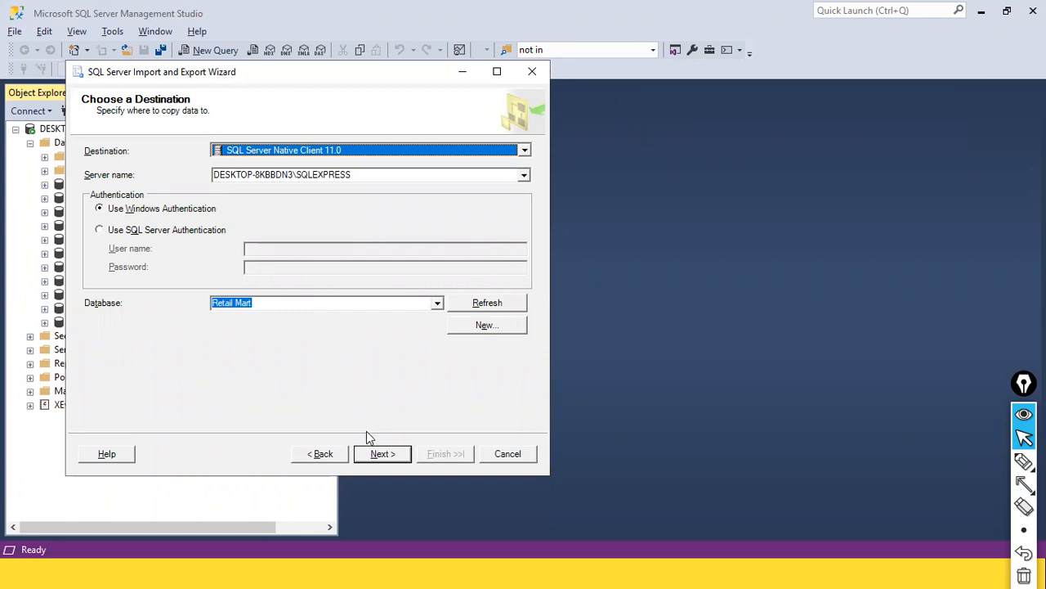
click(372, 451)
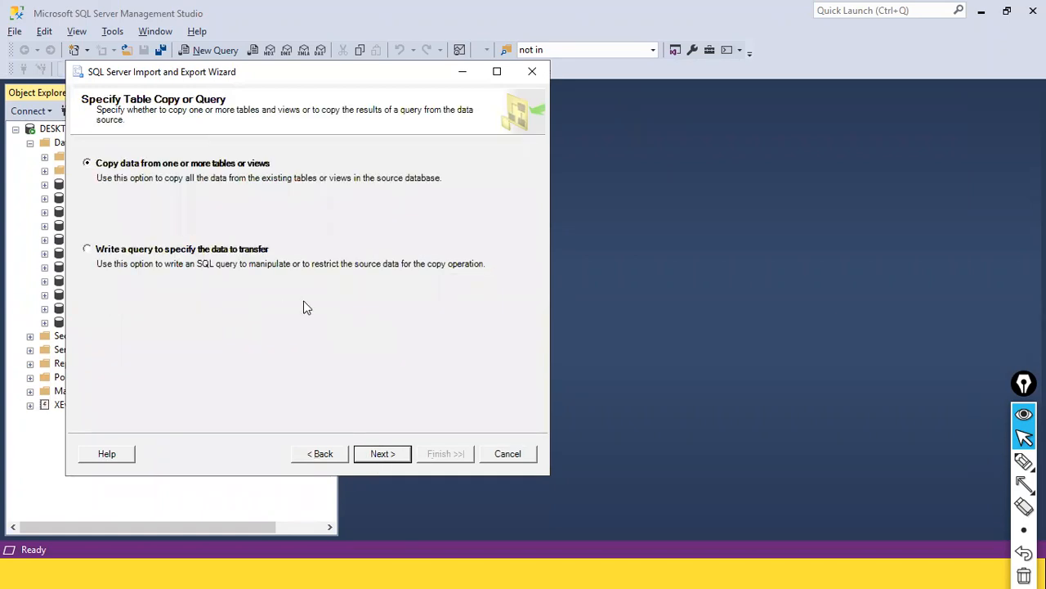
click(367, 452)
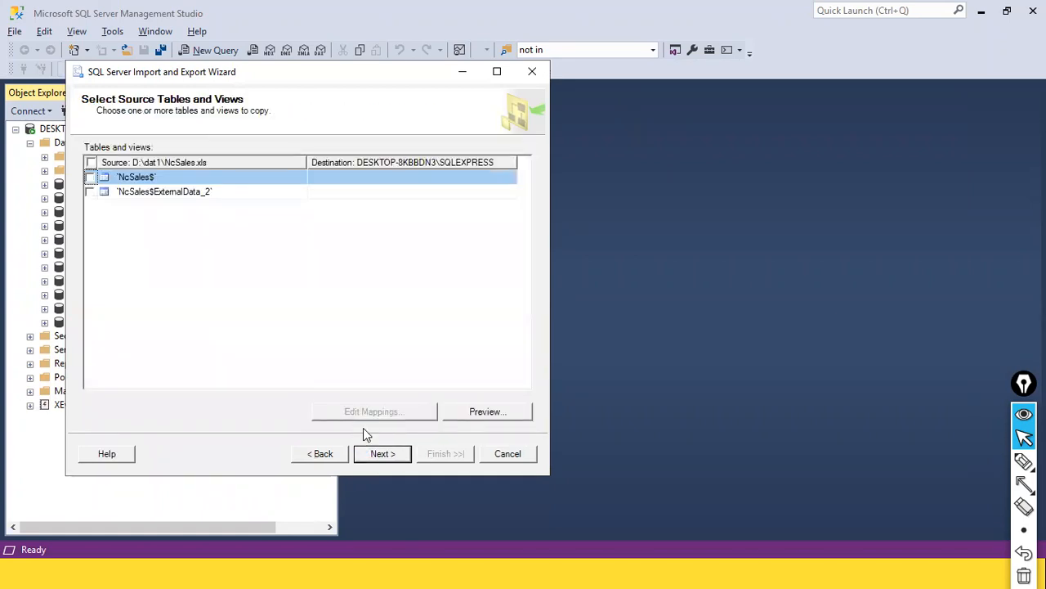
Include the NcSales$ sheet with its default mappings and run the import into Retail Mart immediately
click(90, 176)
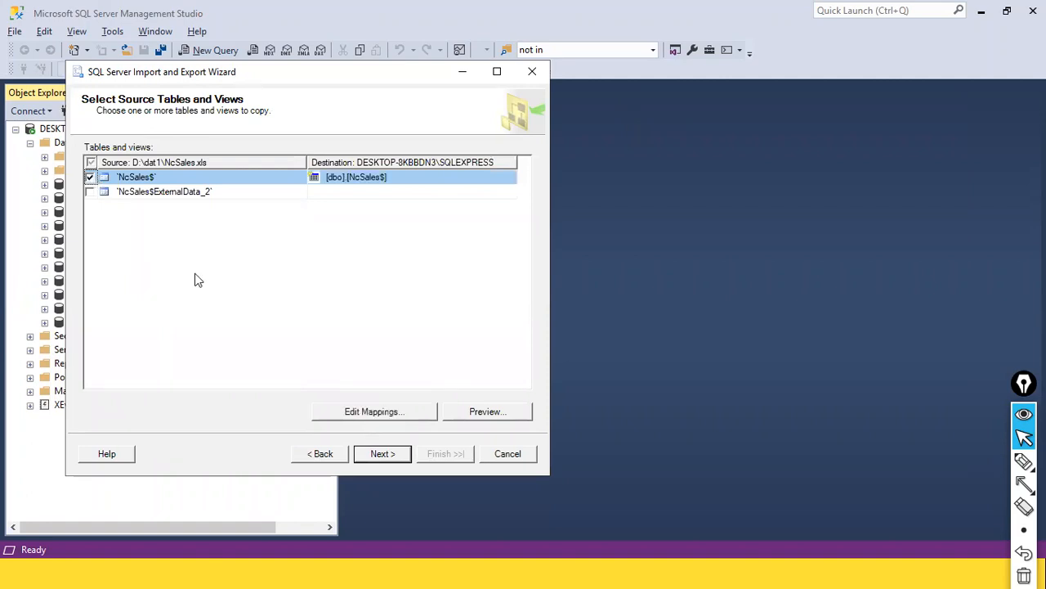
click(372, 455)
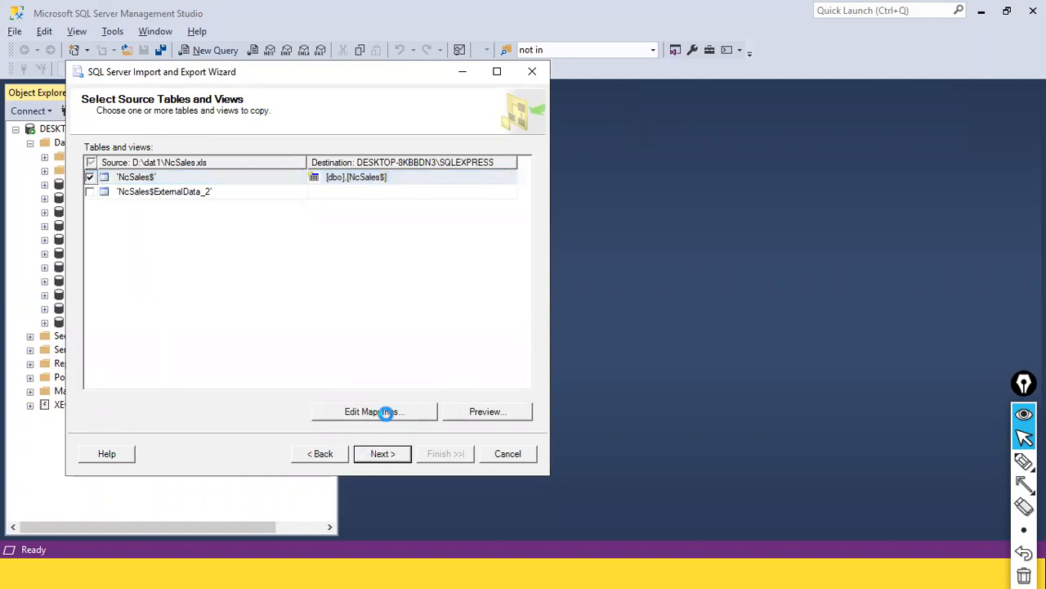
click(394, 459)
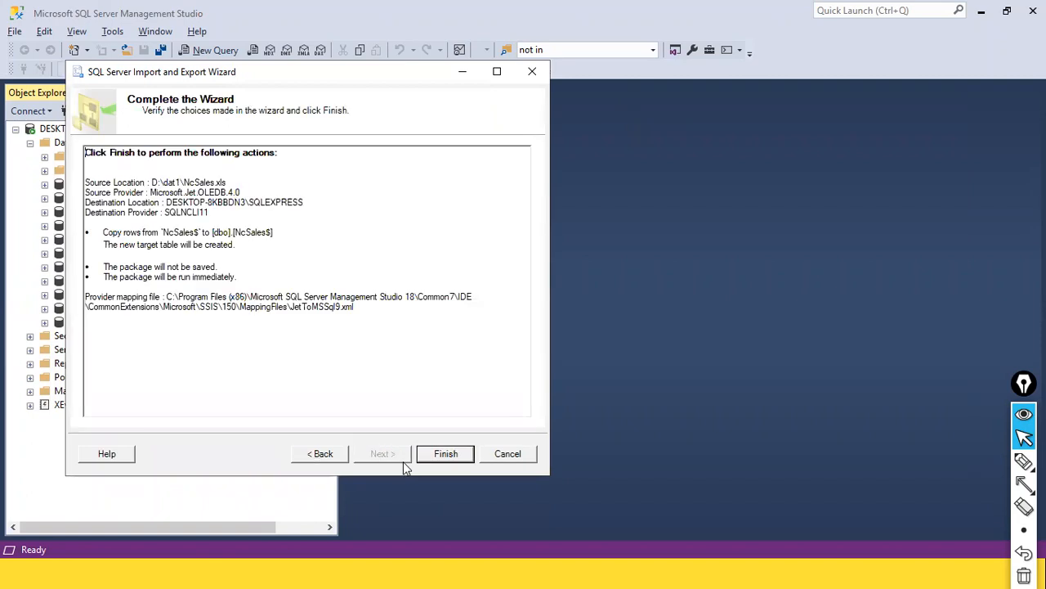
click(435, 455)
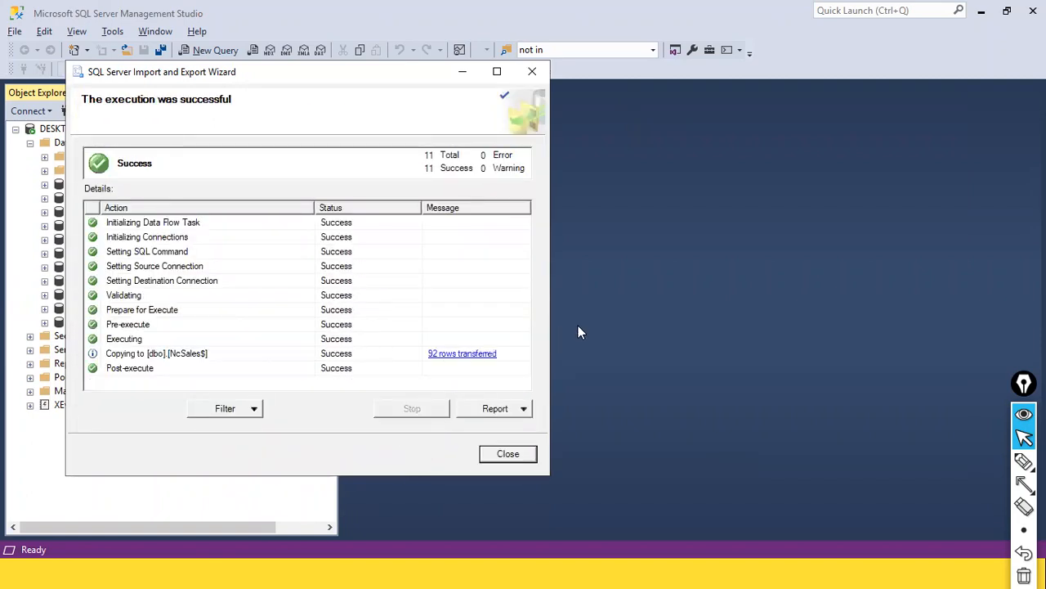
Close the finished import wizard, refresh the Retail Mart database in the object tree, and expand its tables
click(631, 336)
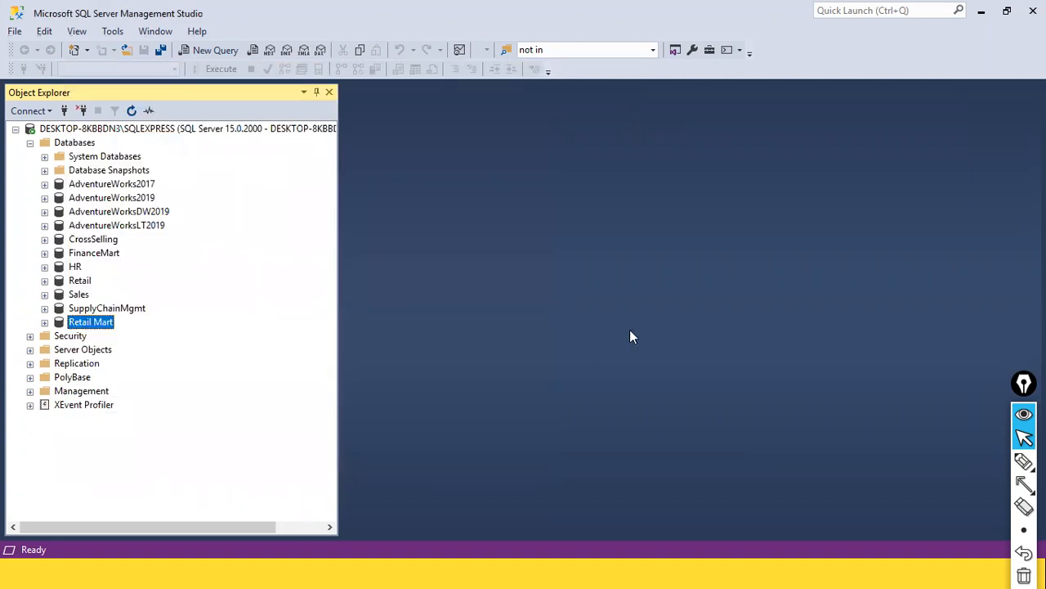
click(45, 322)
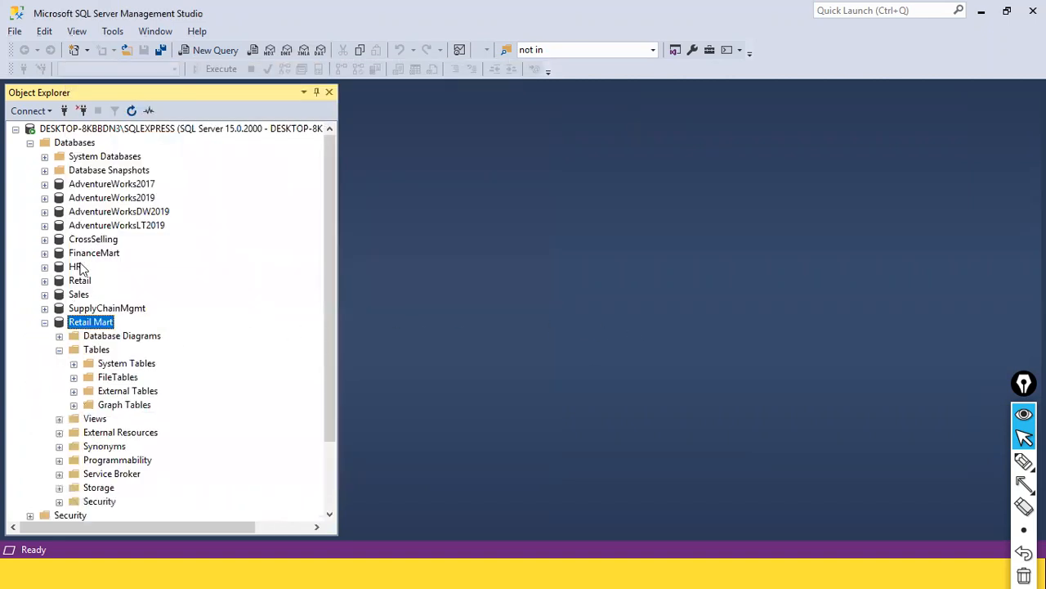
click(131, 112)
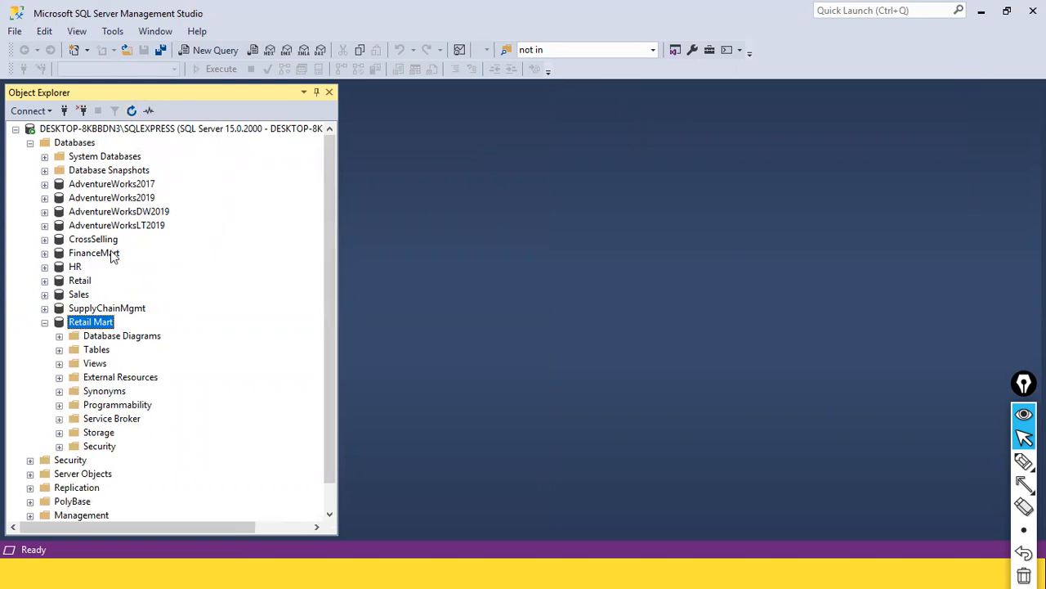
click(107, 340)
click(106, 350)
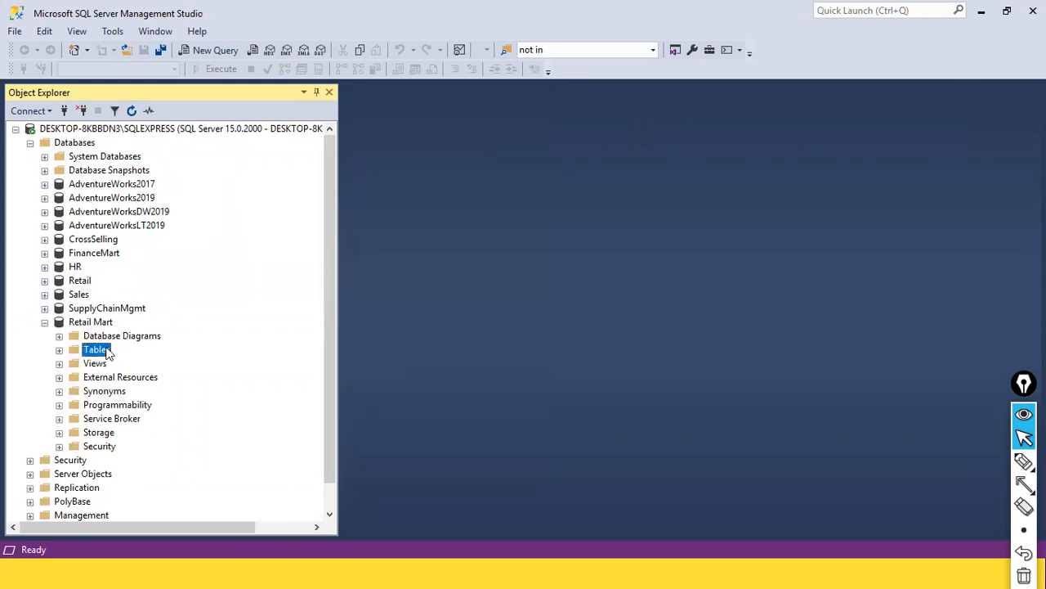
click(59, 350)
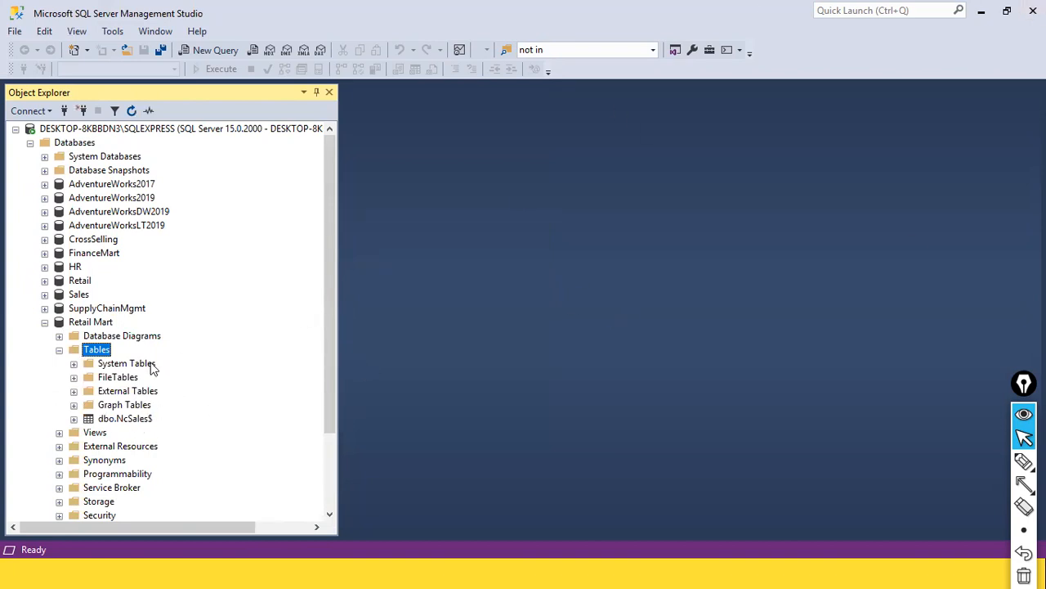
Expand the FinanceMart database's tables and locate the dbo.NcSales$ table under Retail Mart
click(44, 254)
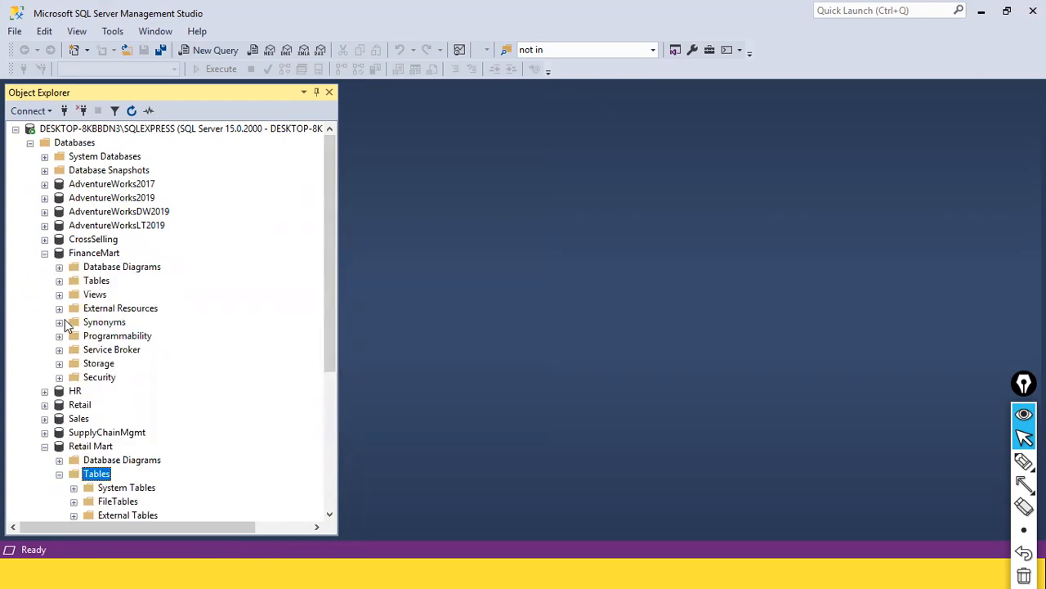
click(61, 280)
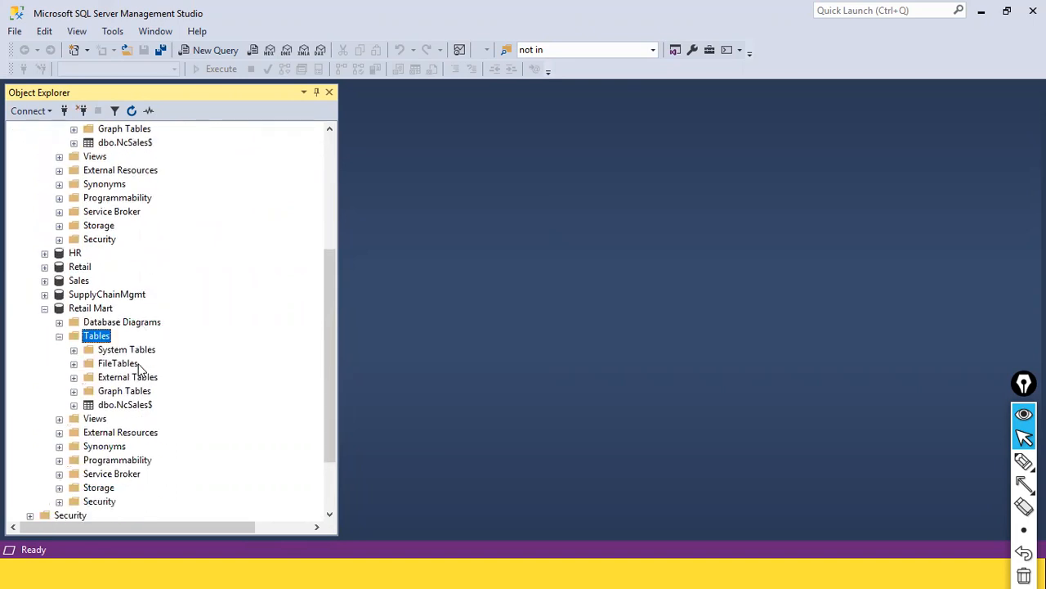
click(121, 406)
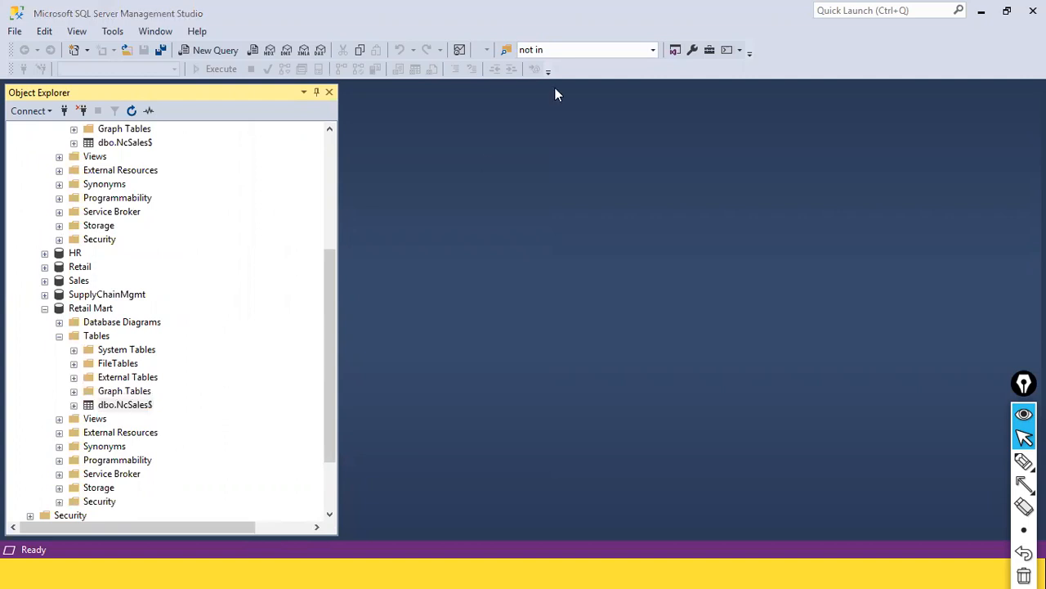
Query the top 1000 rows of Retail Mart's dbo.NcSales$ table and look through the returned records
right_click(144, 415)
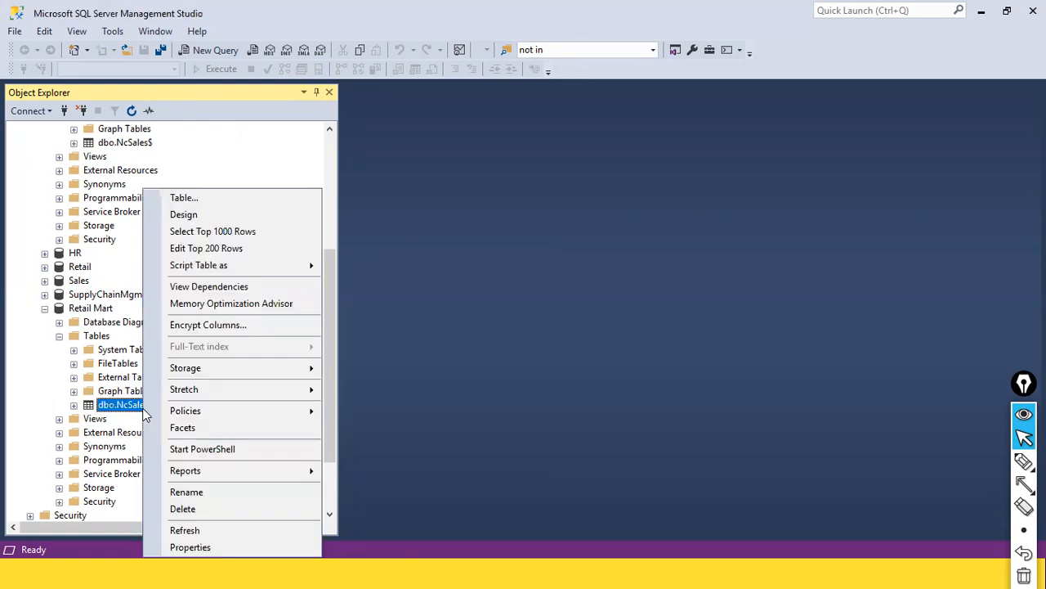
click(232, 236)
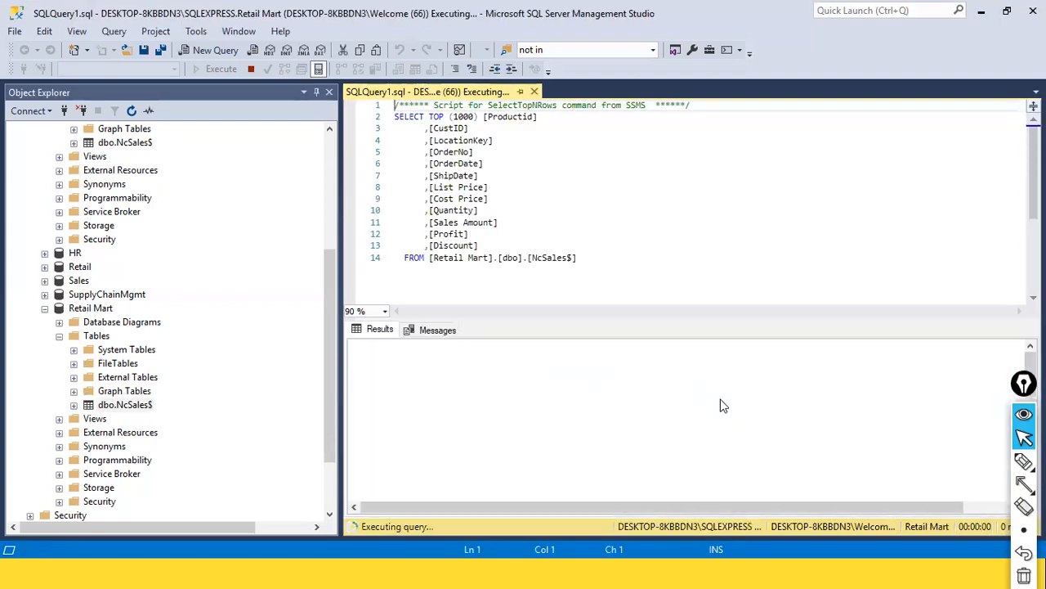
scroll(536, 453, down, 10)
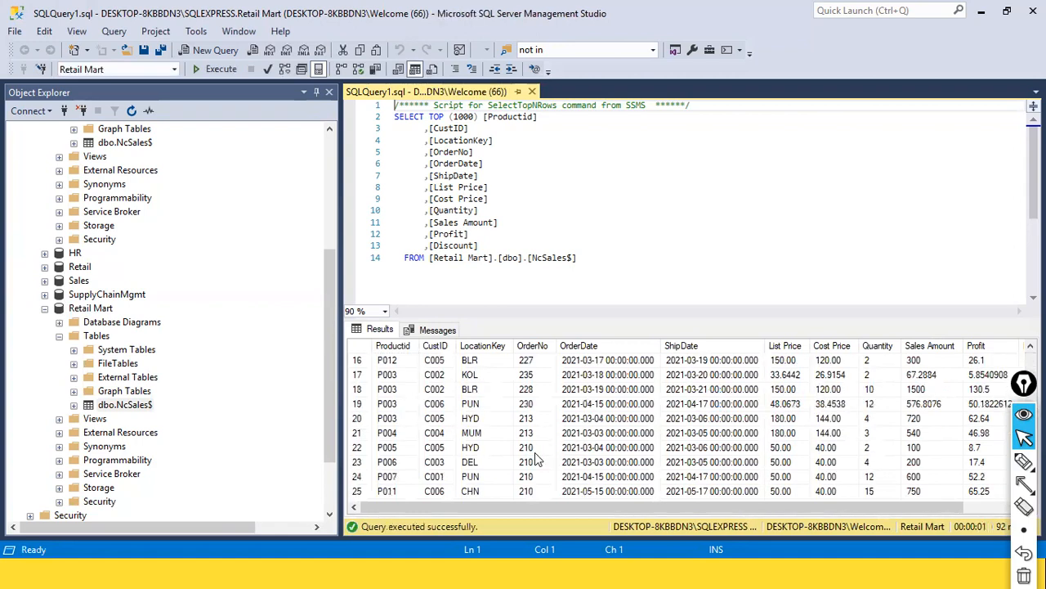
scroll(536, 453, up, 10)
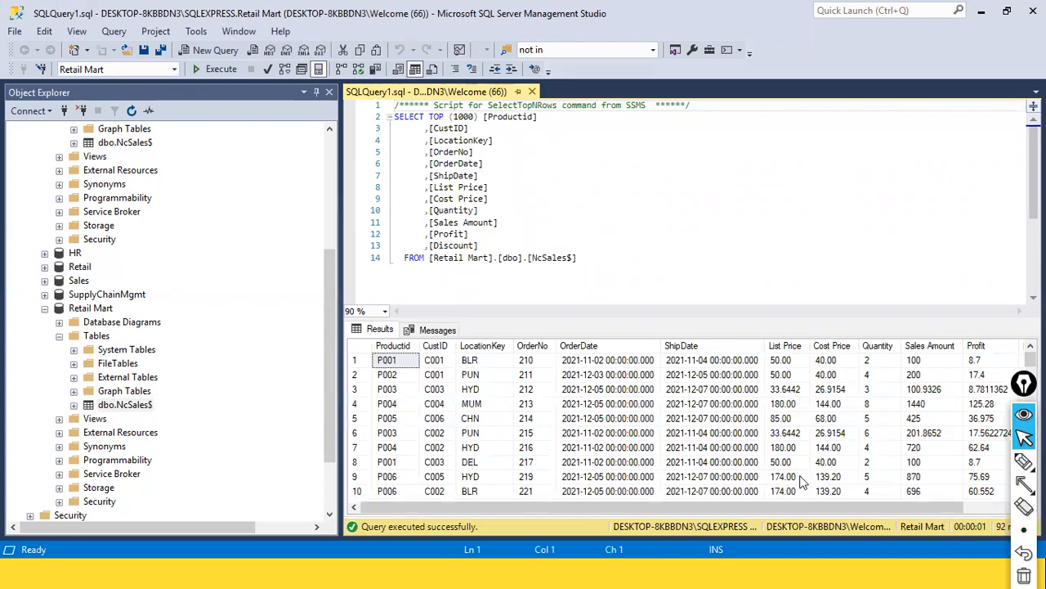
drag(653, 507, 504, 545)
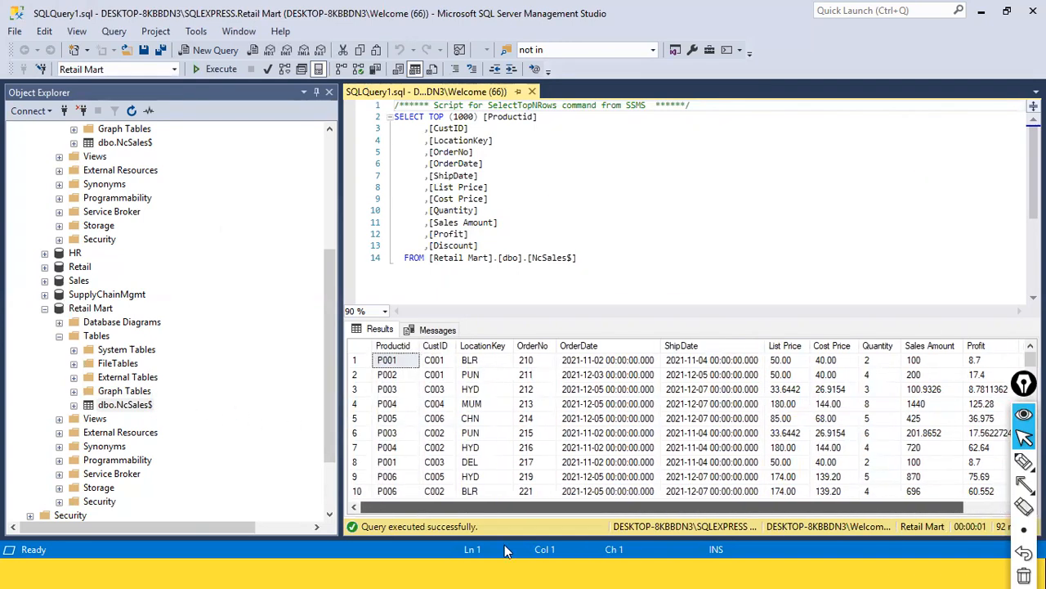
scroll(521, 462, down, 5)
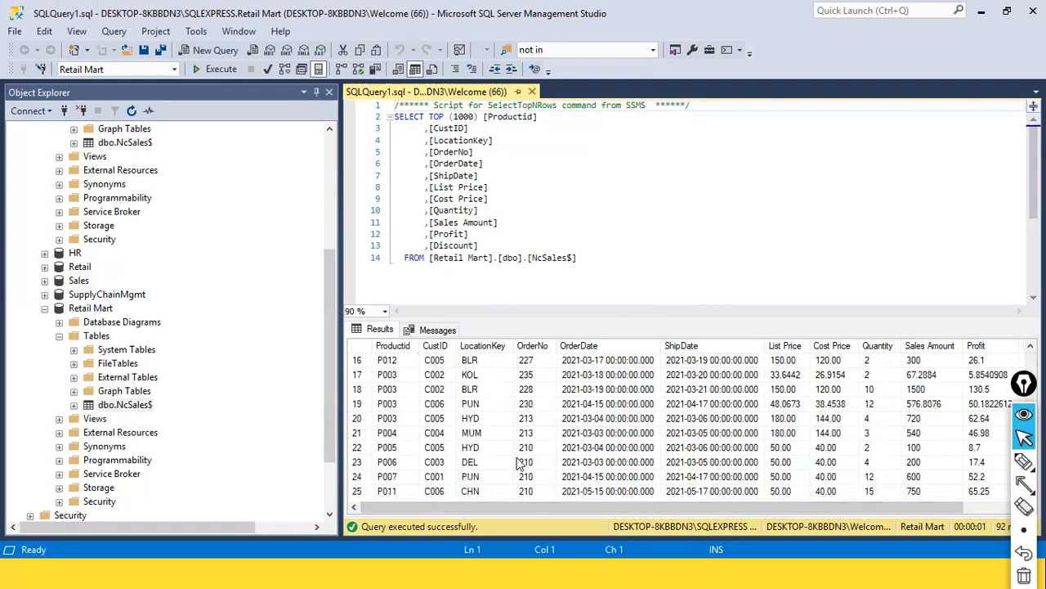
scroll(515, 474, up, 5)
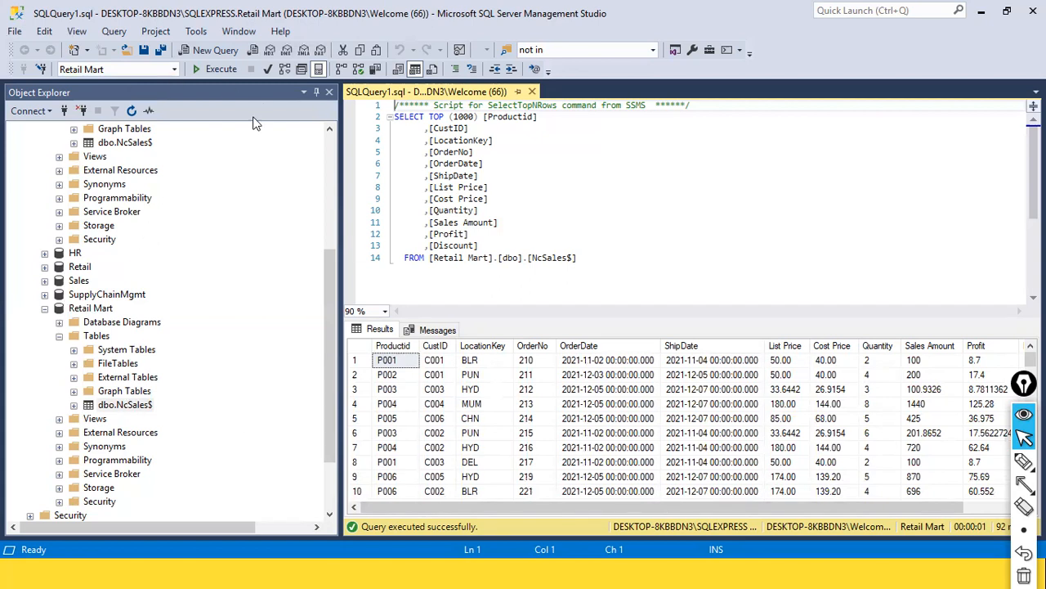
click(435, 294)
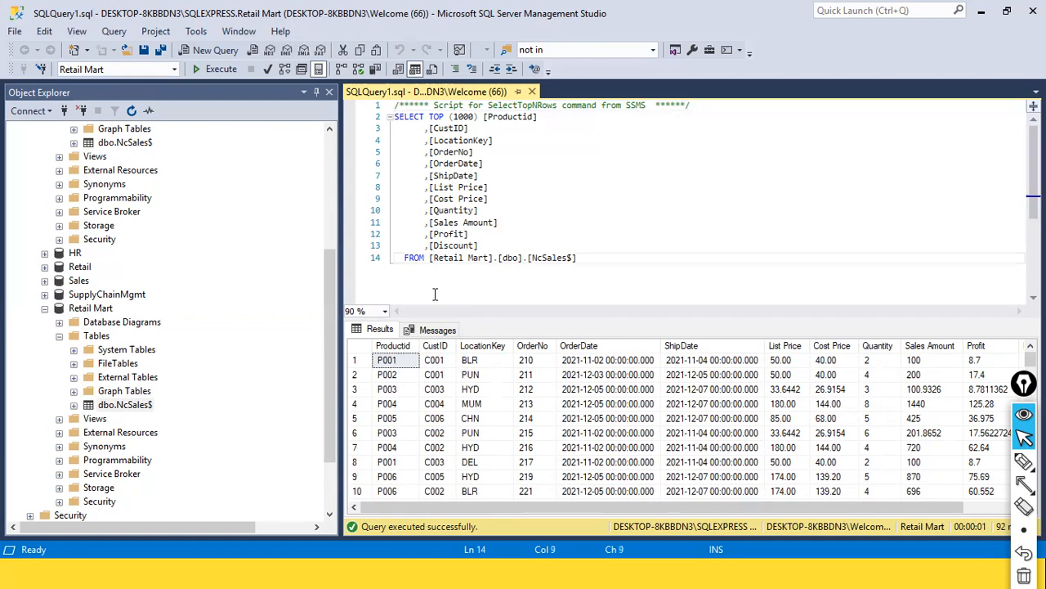
right_click(123, 405)
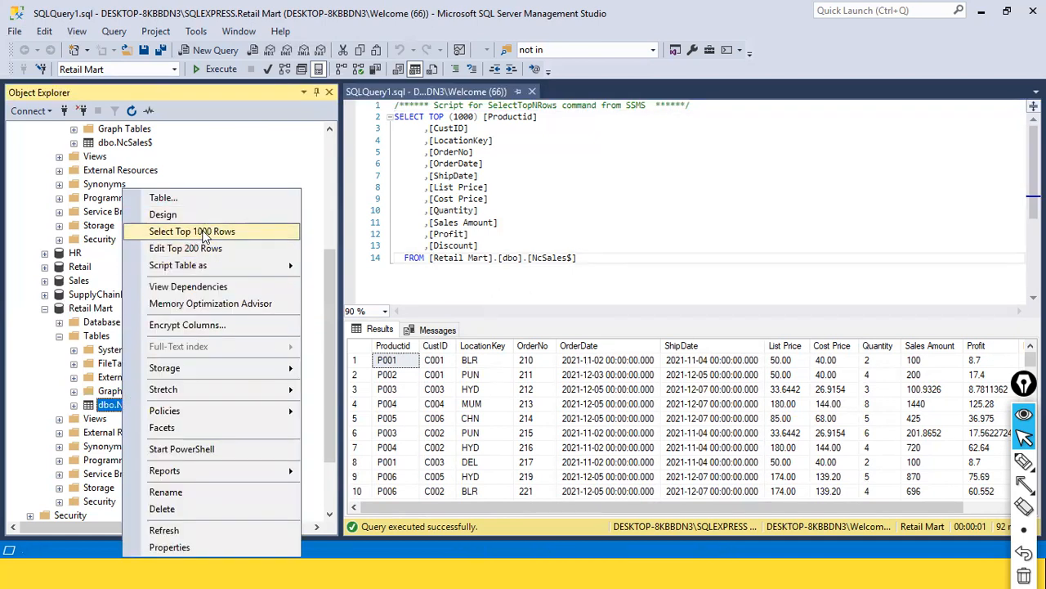
click(691, 271)
drag(692, 271, 341, 104)
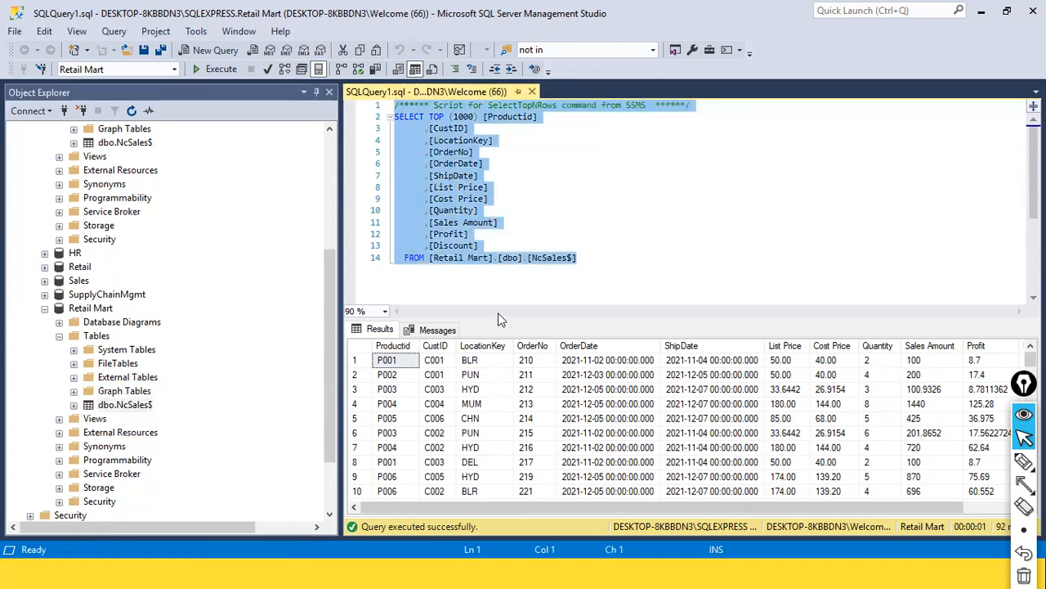
click(525, 189)
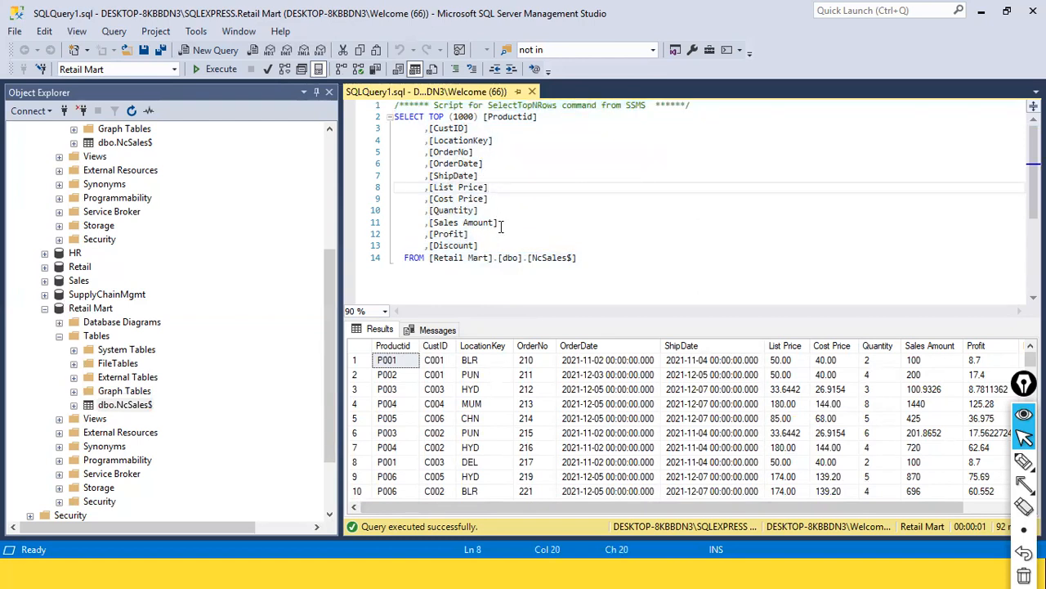
Remove the Profit and Discount columns and the OrderNo through Cost Price columns from the NcSales$ query, and align the Quantity line
drag(480, 245, 400, 232)
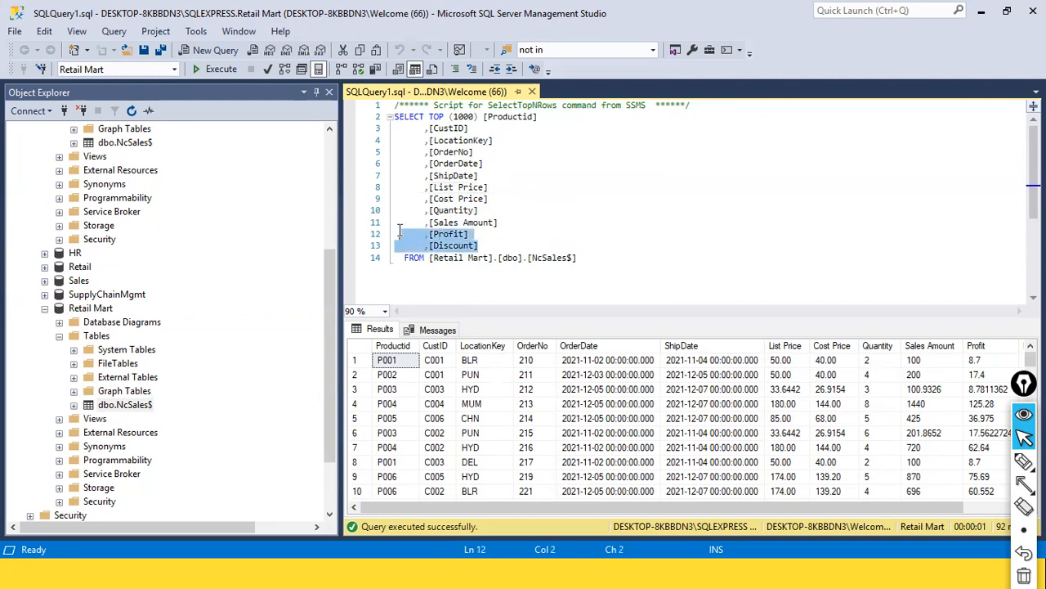
key(Delete)
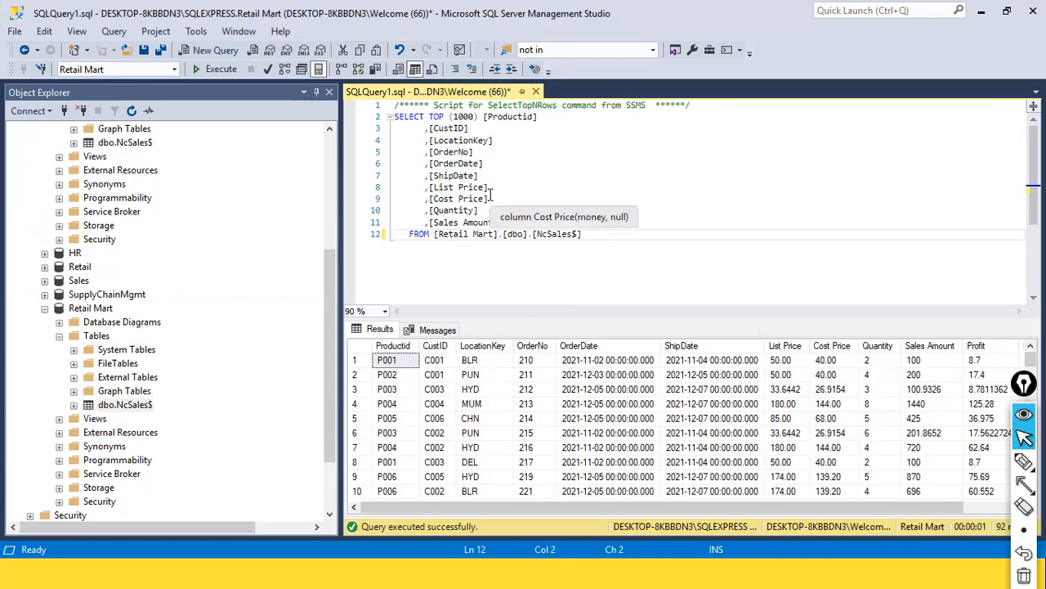
drag(491, 198, 419, 151)
key(Delete)
key(Delete)
key(Delete)
key(Delete)
key(Delete)
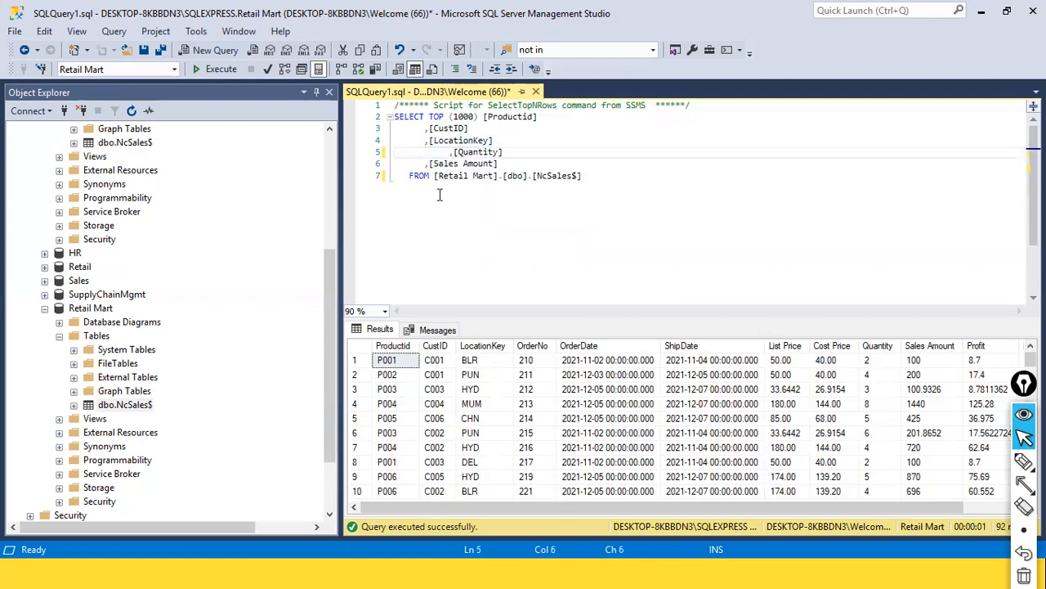
click(463, 219)
Run the whole shortened NcSales$ query and look through the returned rows
drag(652, 189, 232, 83)
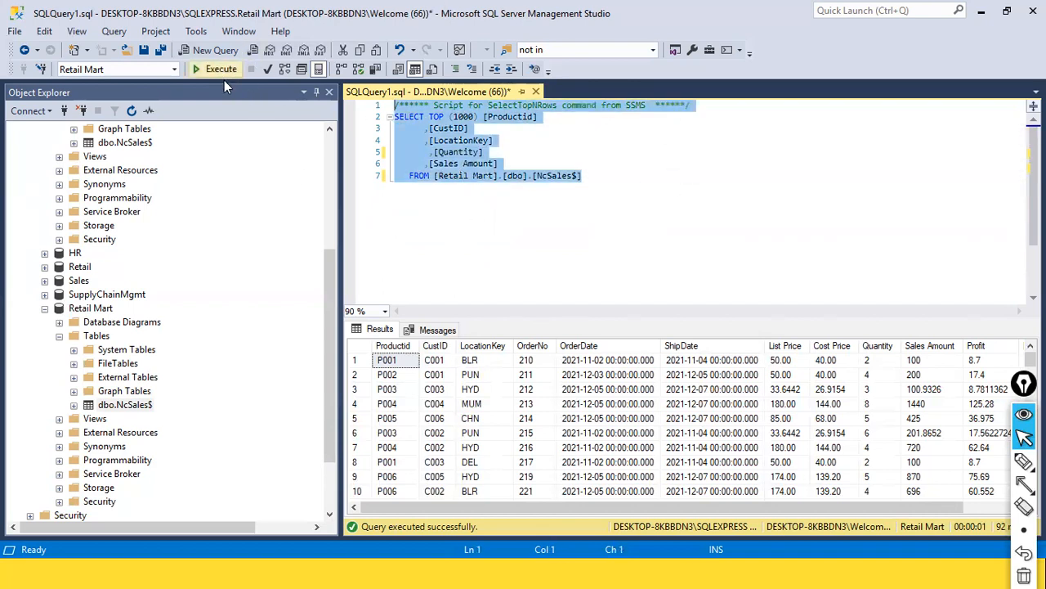
key(ctrl+shift+a)
drag(270, 166, 216, 72)
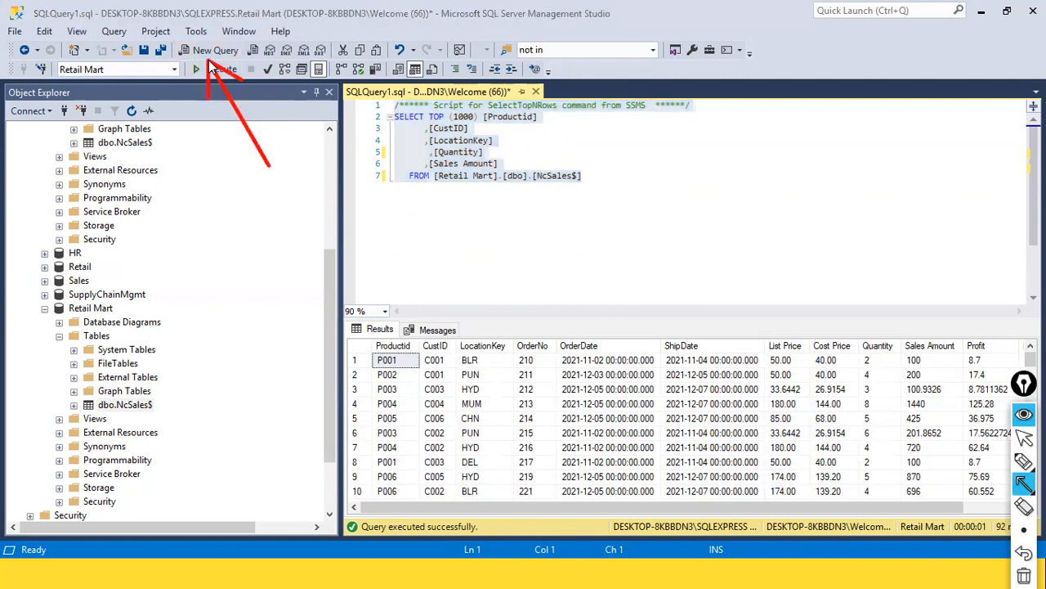
key(ctrl+shift+c)
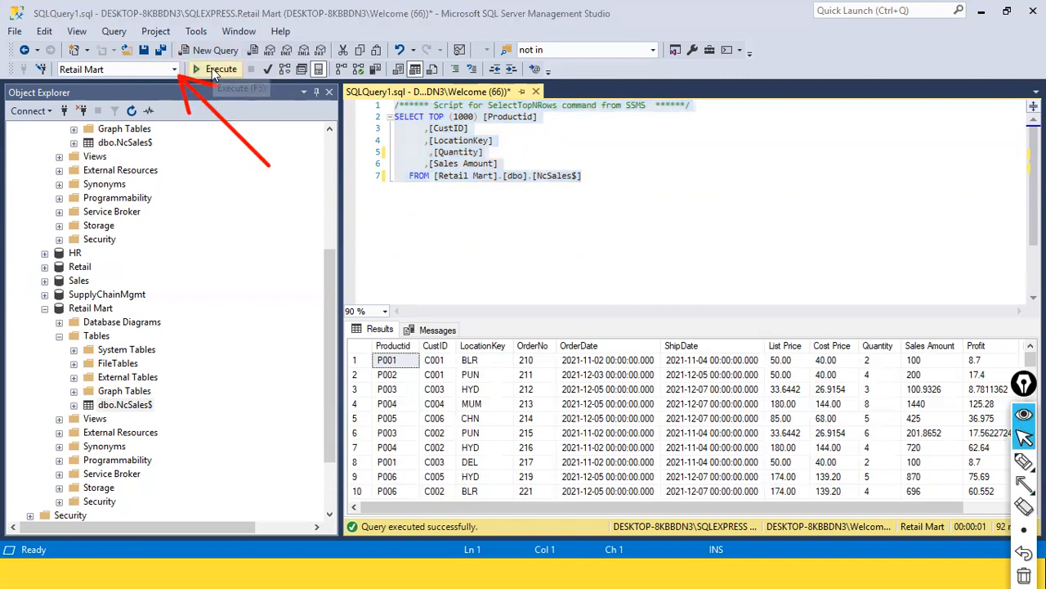
click(214, 70)
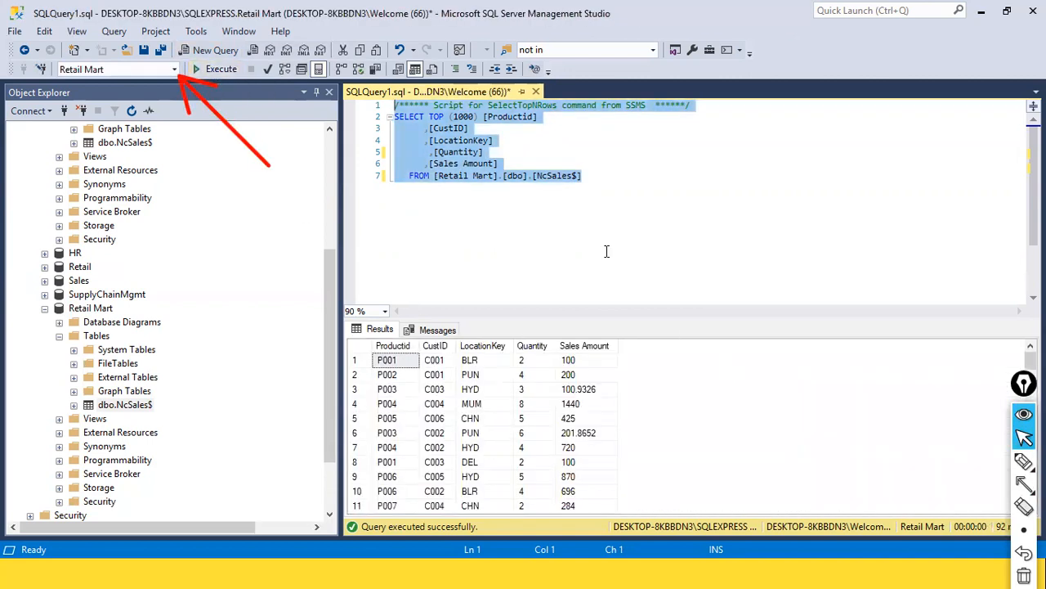
click(559, 175)
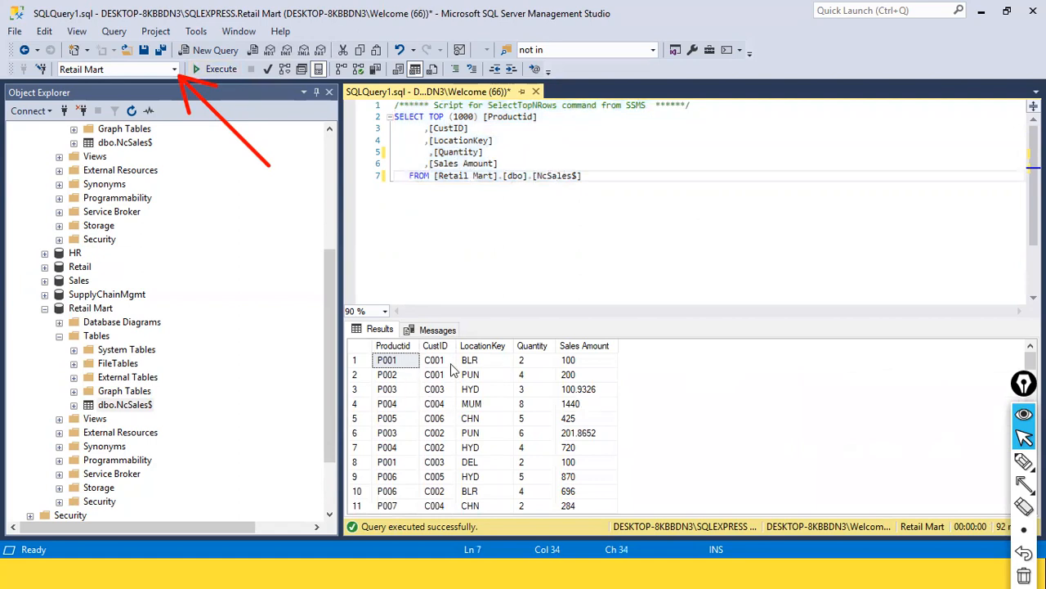
click(504, 119)
click(497, 134)
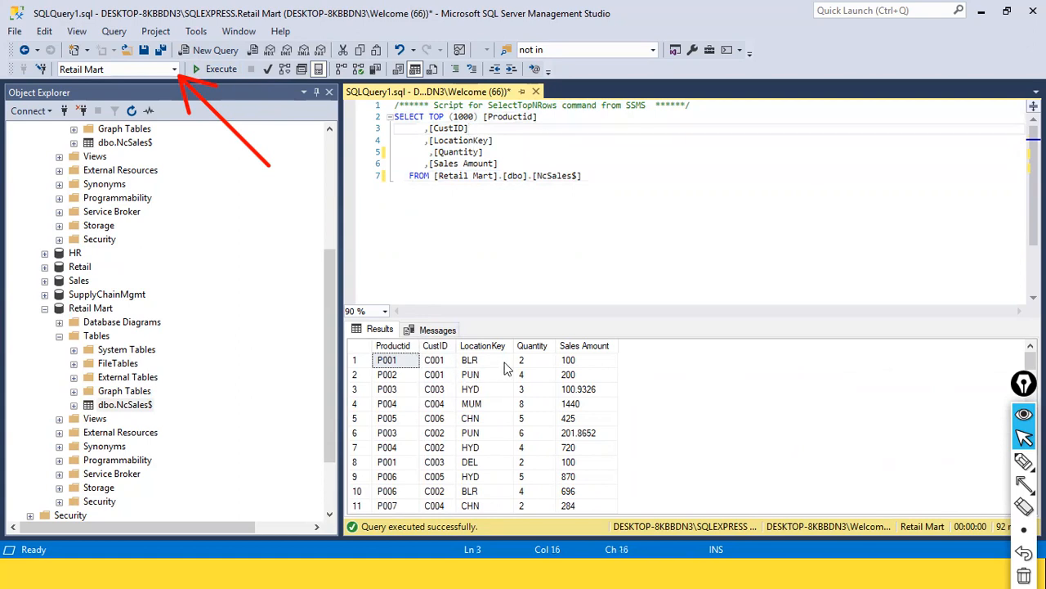
scroll(590, 415, down, 11)
scroll(591, 415, up, 11)
click(124, 404)
key(F2)
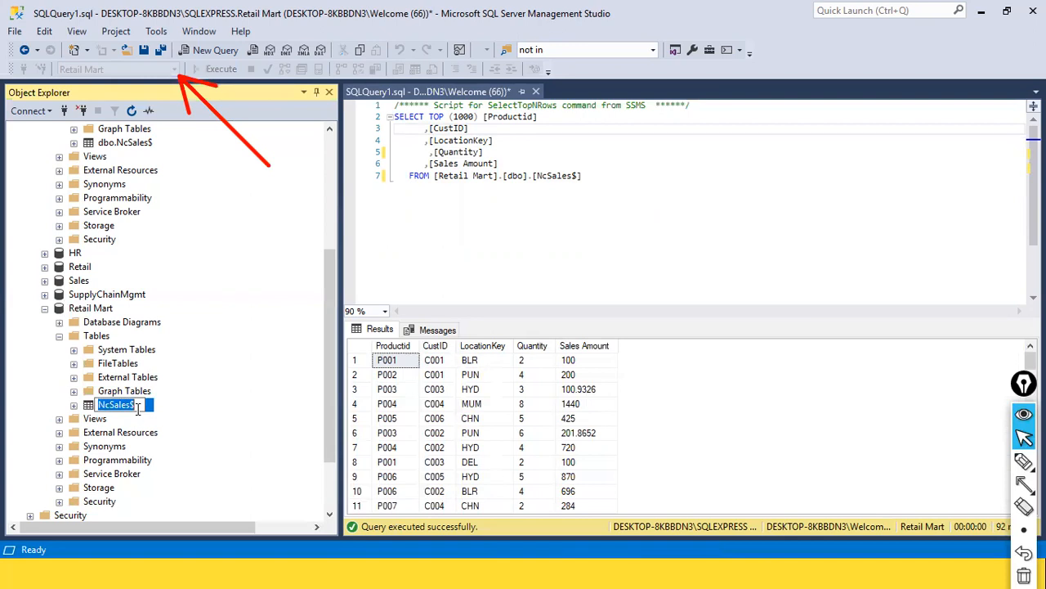
click(583, 270)
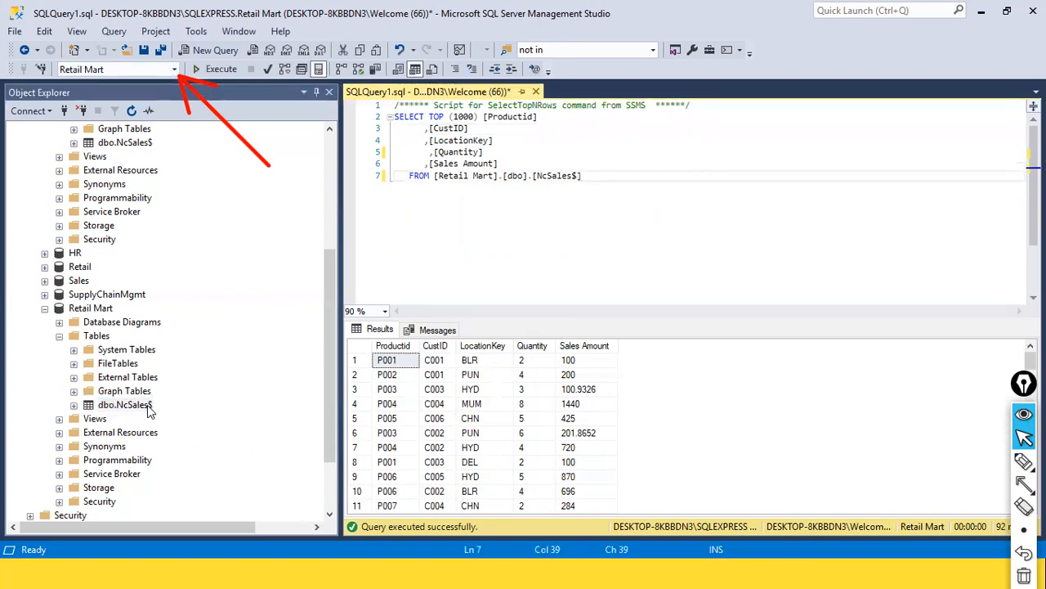
right_click(150, 411)
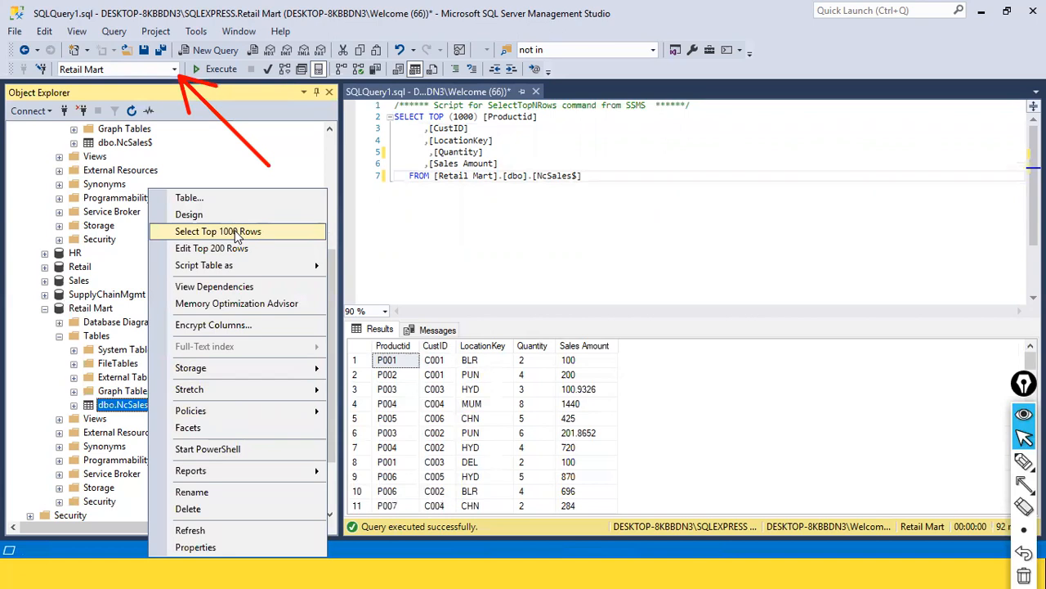
click(628, 237)
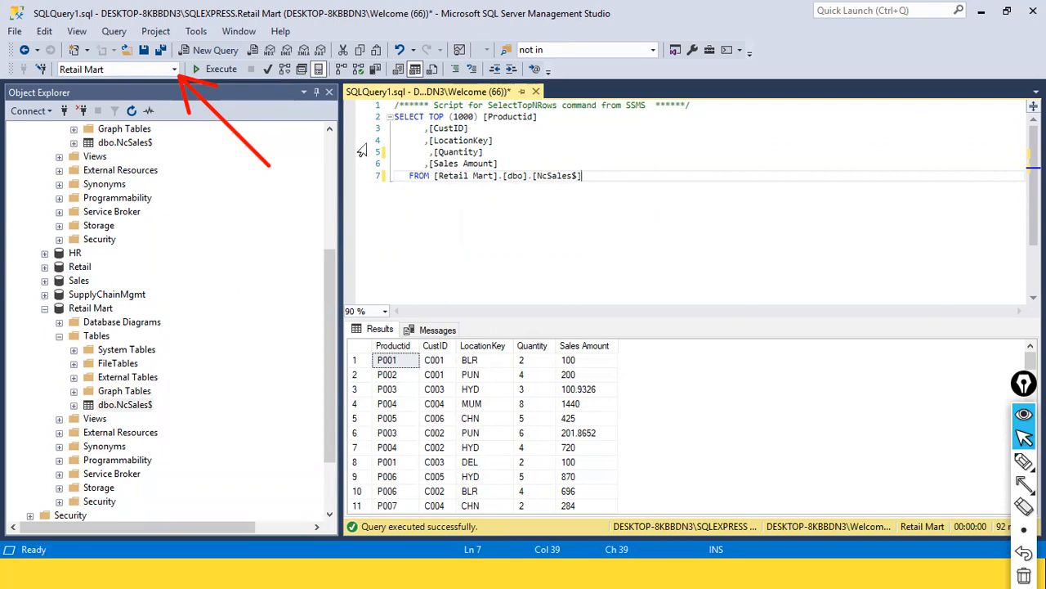
Undo the removal of the OrderNo, OrderDate, ShipDate, List Price and Cost Price columns in the query
click(524, 163)
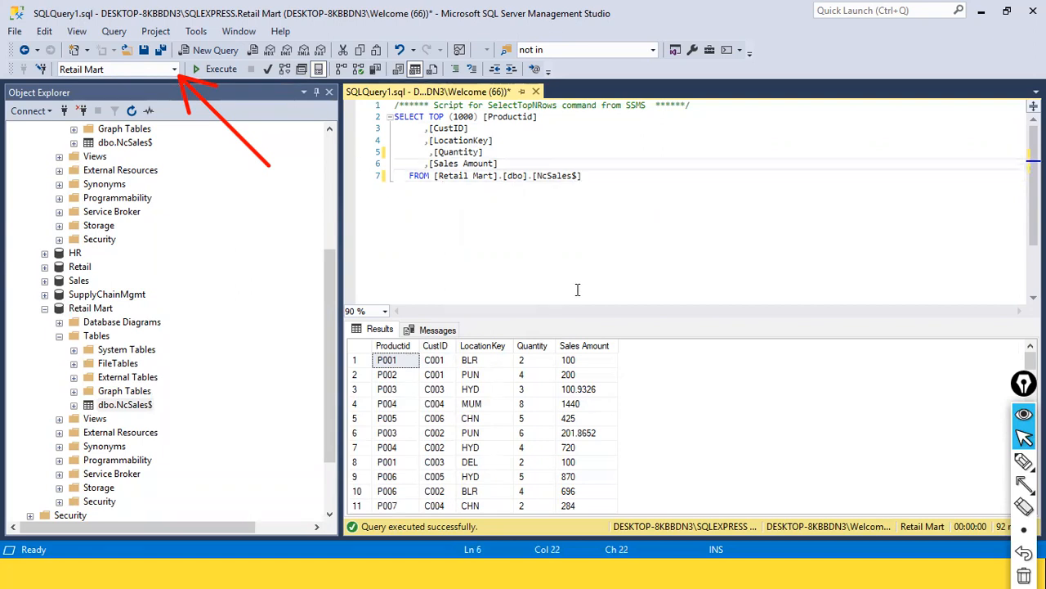
key(ctrl+z)
key(ctrl+z)
key(ctrl+z)
key(ctrl+z)
key(ctrl+z)
key(ctrl+z)
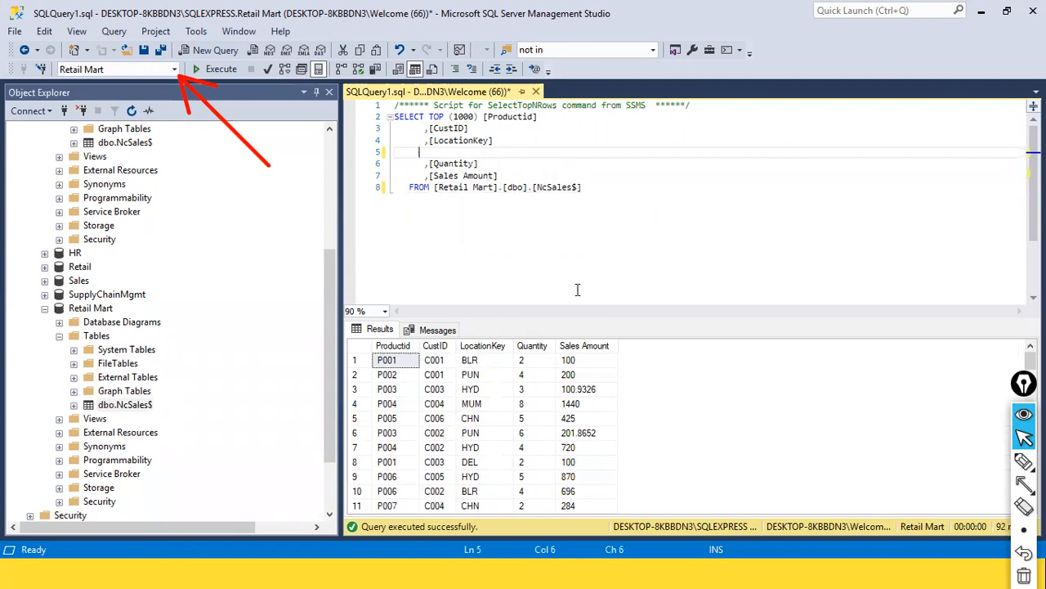
click(577, 289)
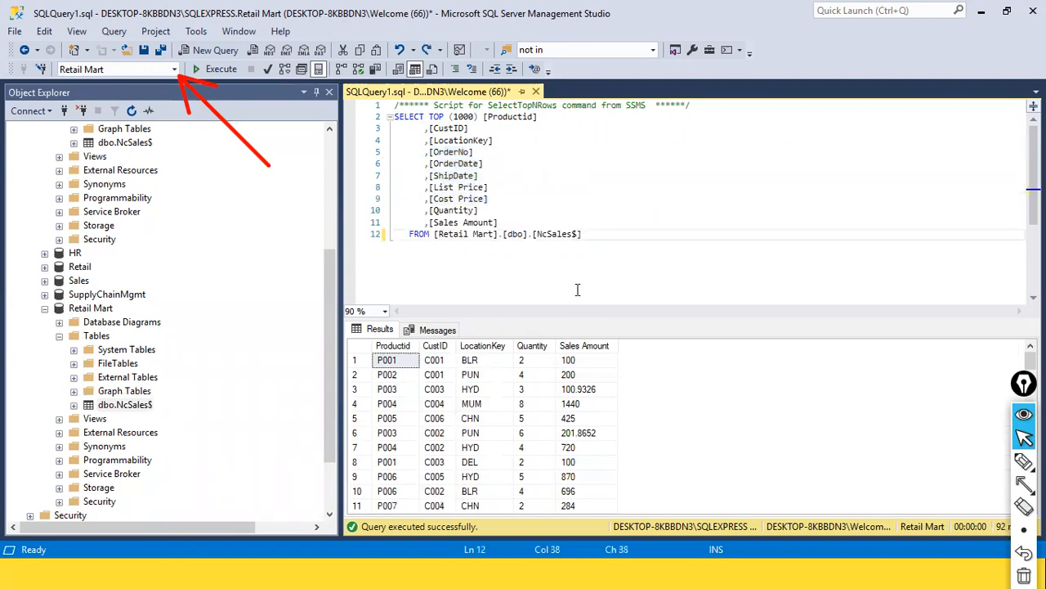
Rerun the NcSales$ query with the restored order, date and price columns
click(645, 246)
click(216, 69)
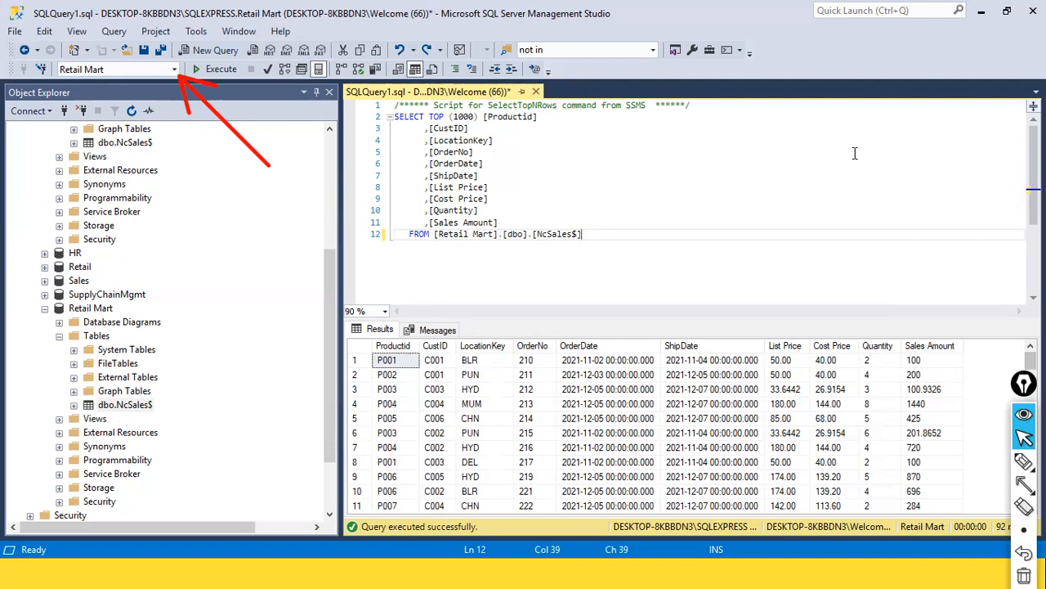
key(alt)
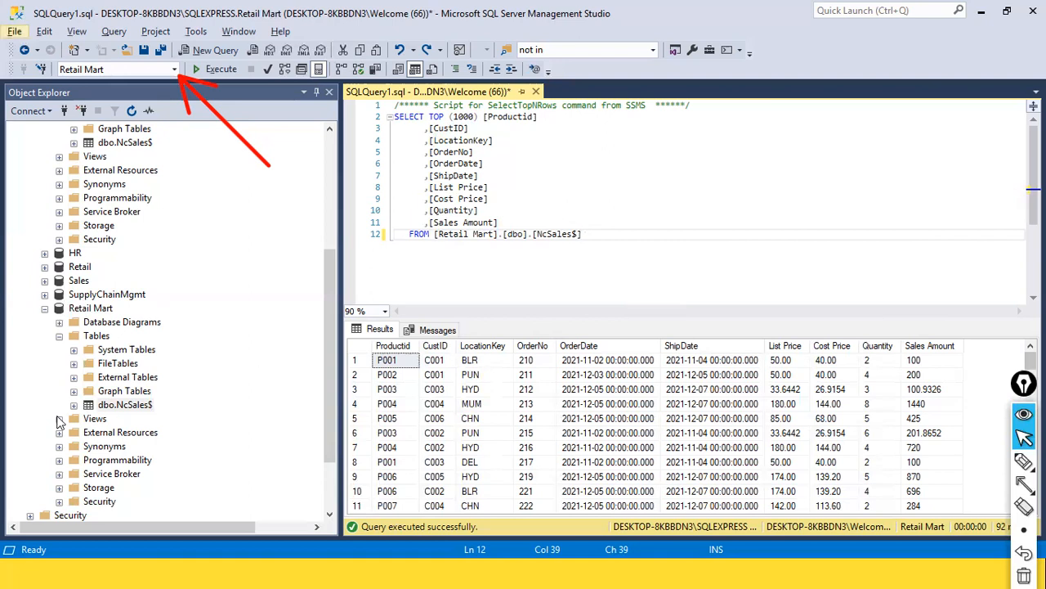
Rename the dbo.NcSales$ table in the Retail Mart database to SalesFact
click(127, 411)
click(131, 406)
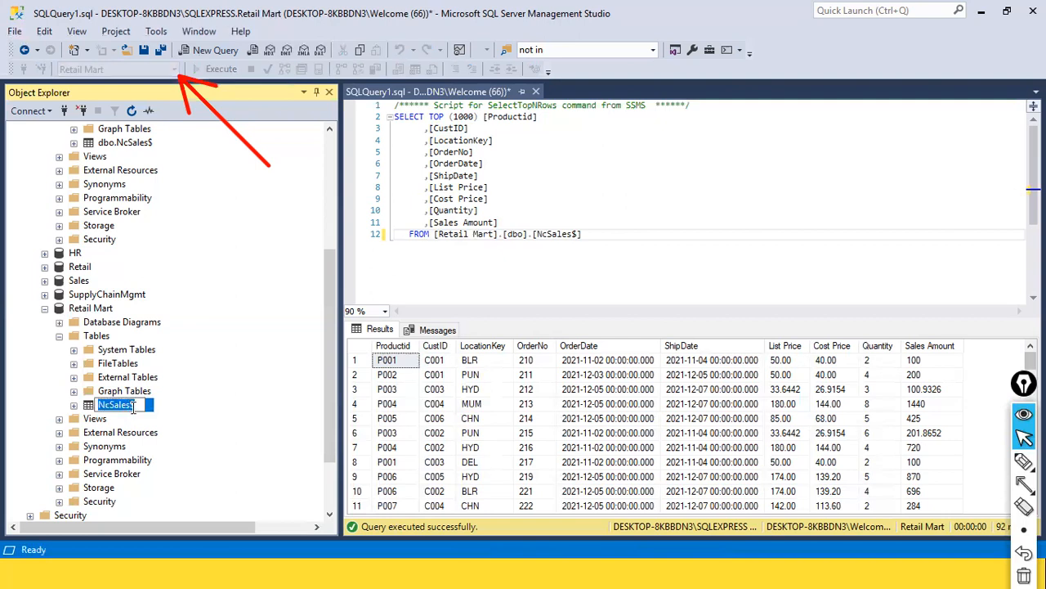
key(Escape)
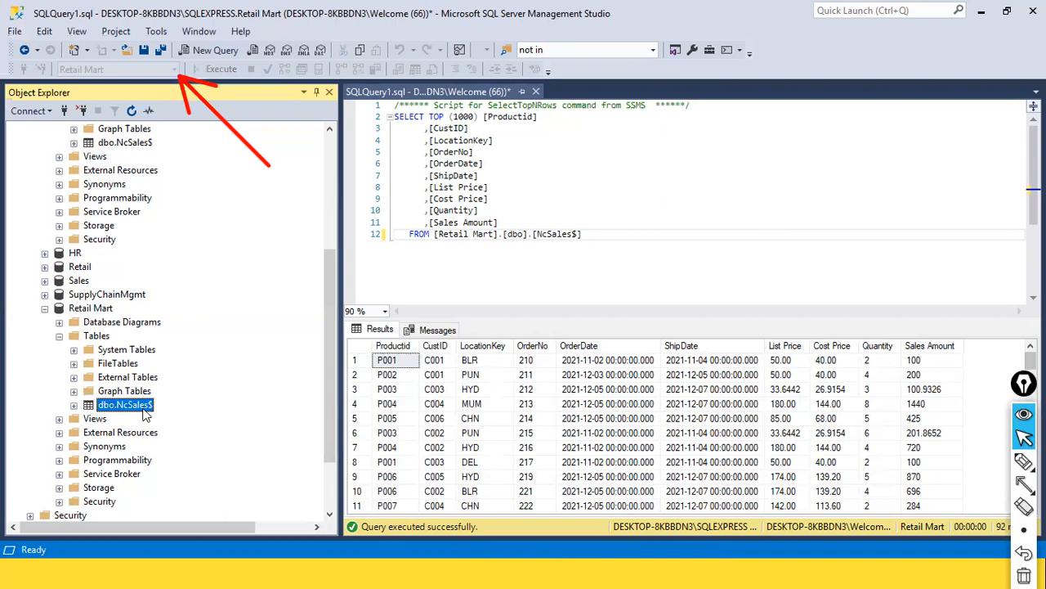
right_click(144, 411)
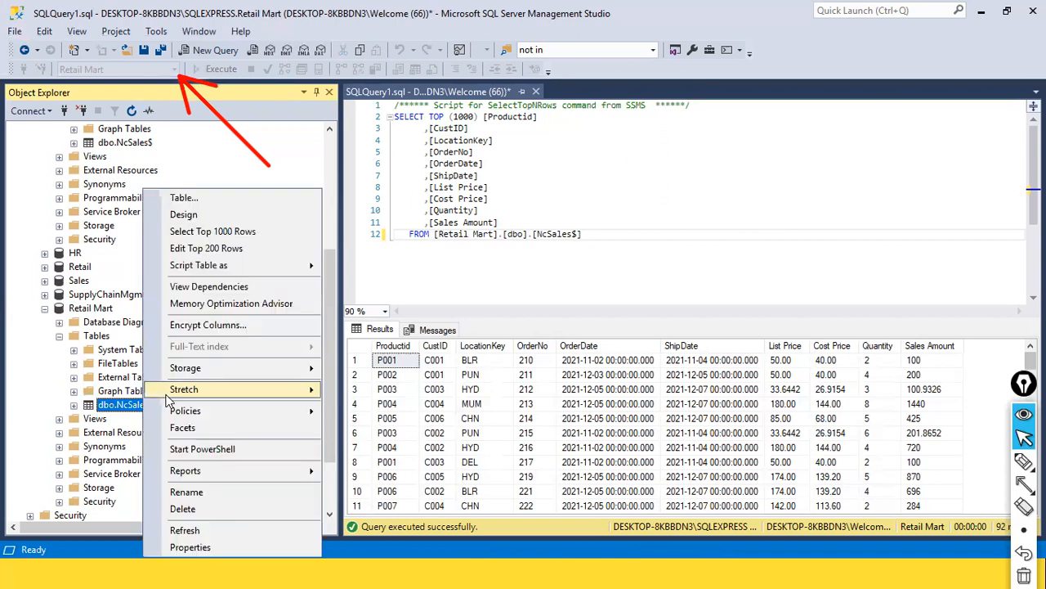
click(208, 493)
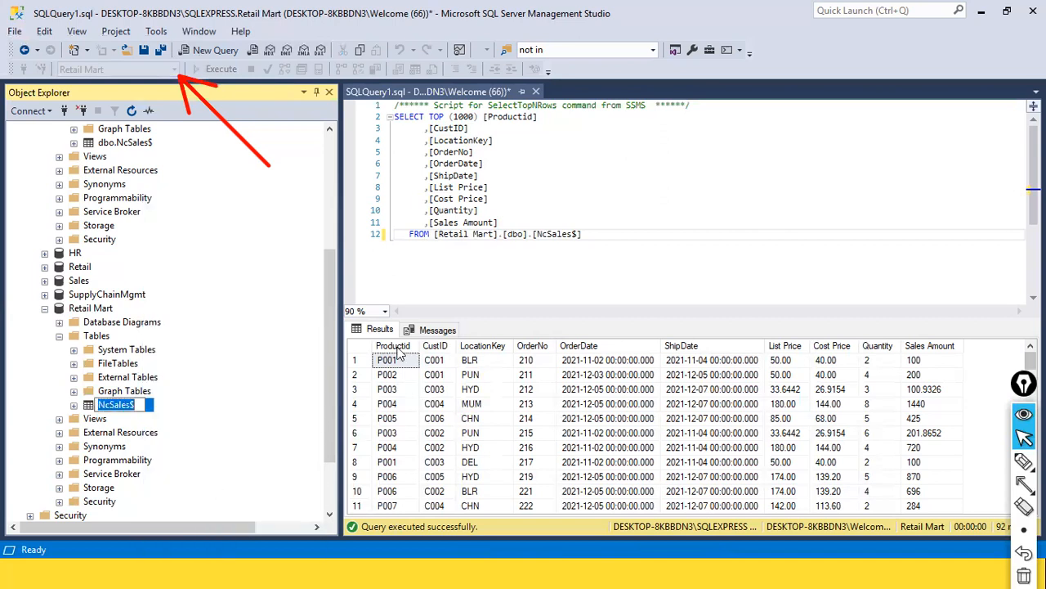
text(a)
key(BackSpace)
text(SalesFact)
key(Return)
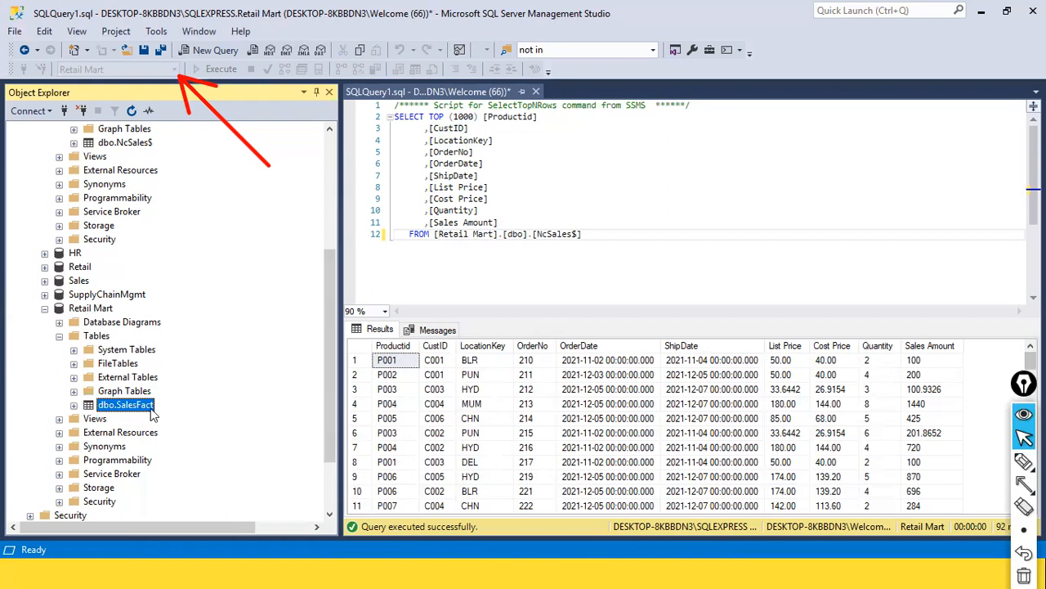
Switch to the day3_pluto report in Power BI Desktop and start getting data from a SQL Server database
key(alt+Tab)
key(alt+Tab)
key(alt+Tab)
key(alt+Tab)
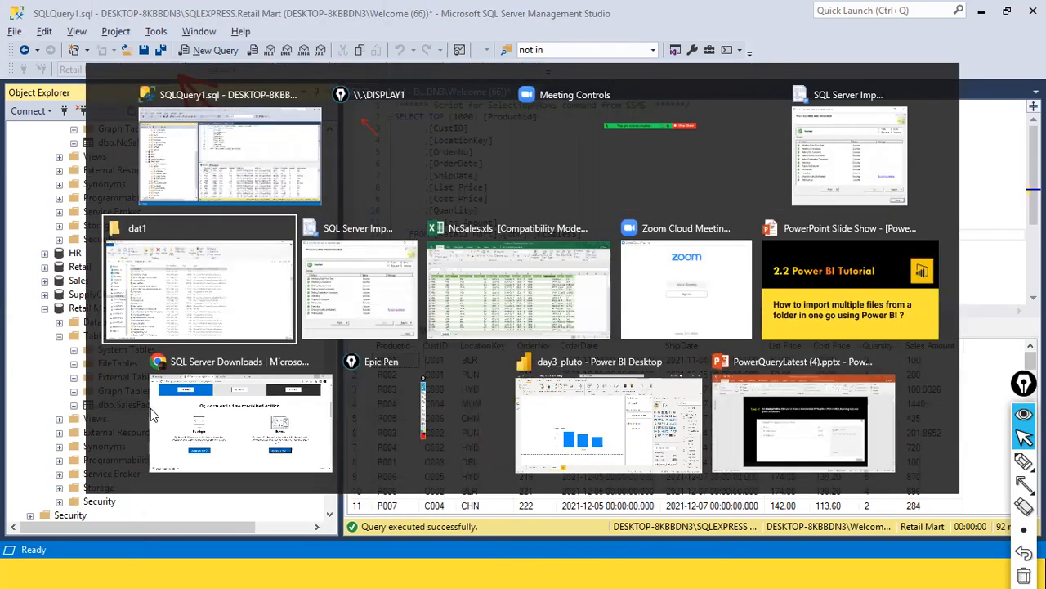
key(alt+Tab)
key(alt+Tab)
key(alt+Tab)
key(alt+Tab)
key(alt+Tab)
key(alt+Tab)
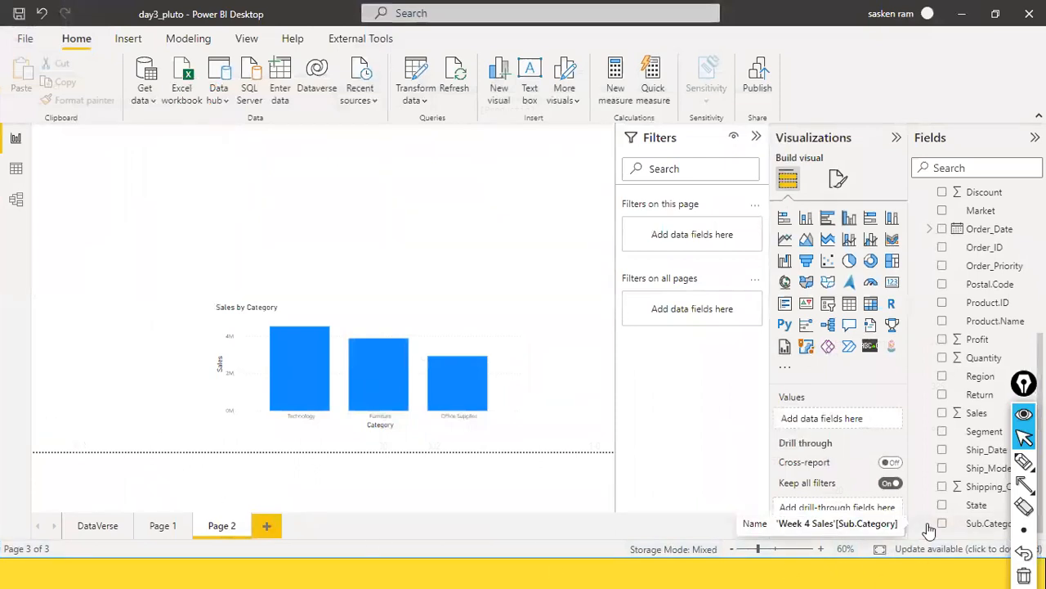
click(152, 100)
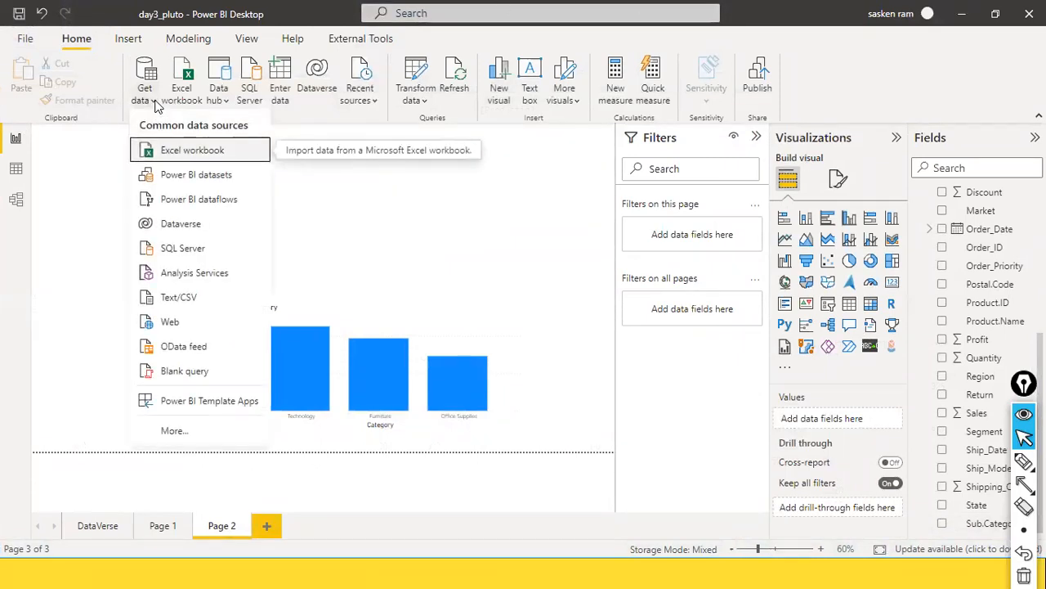
click(196, 256)
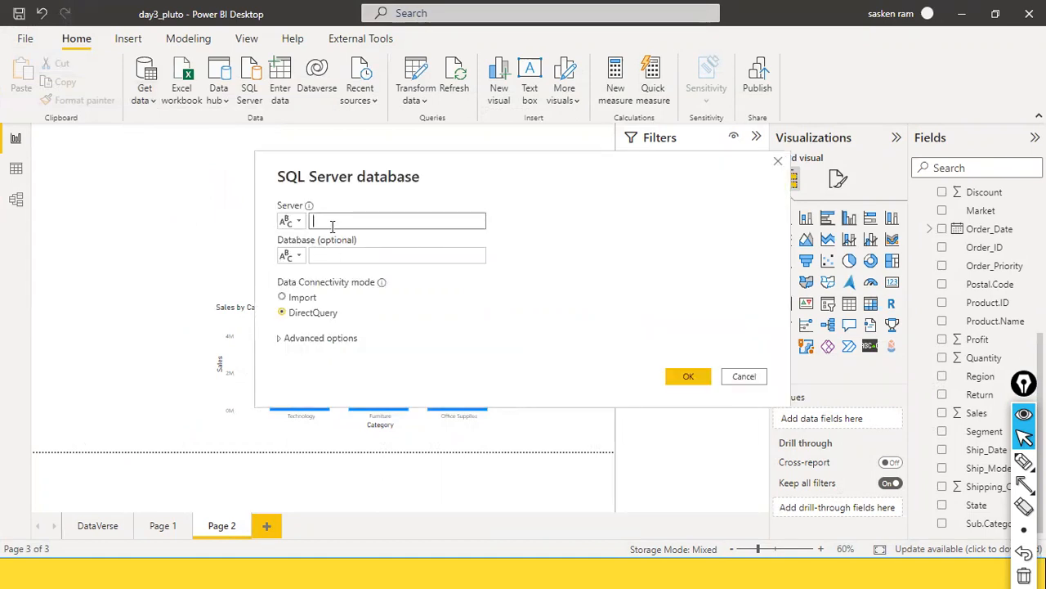
Copy the server name DESKTOP-8KBBDN3\SQLEXPRESS from Management Studio's connection dialog and paste it as the server in Power BI Desktop
key(alt+Tab)
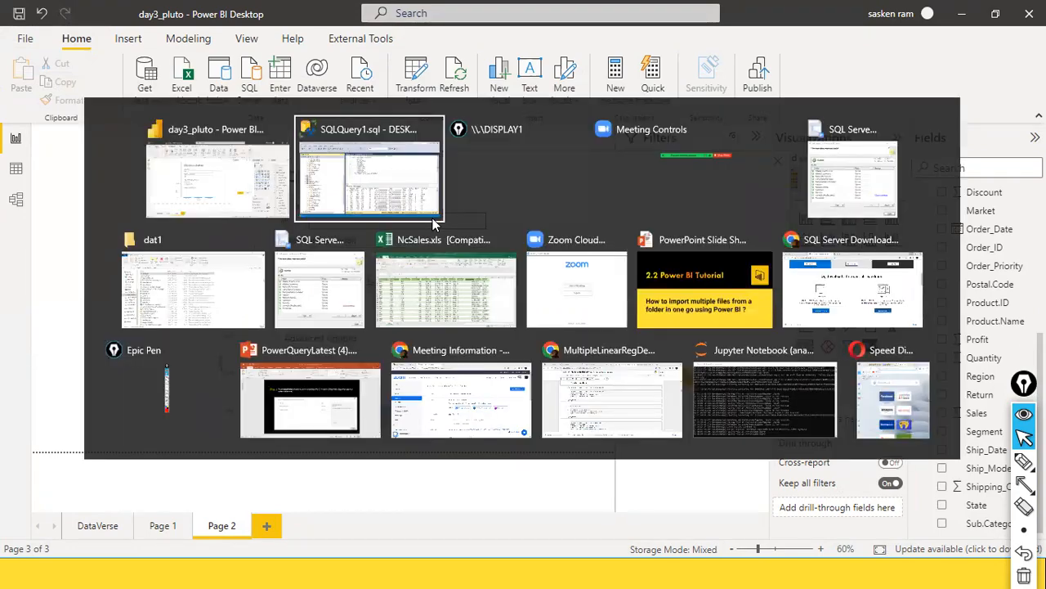
scroll(179, 174, up, 5)
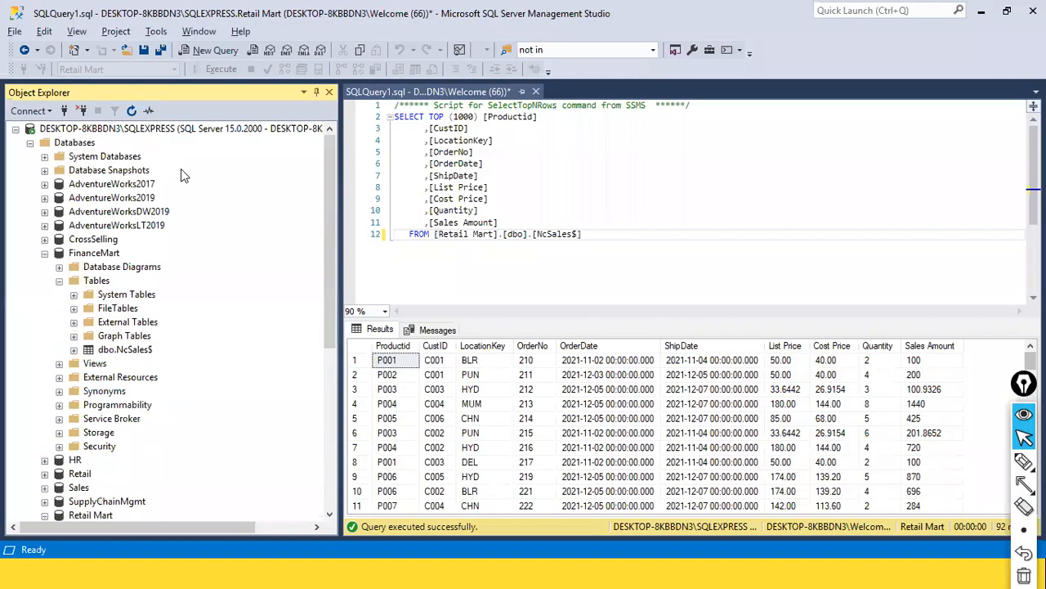
click(49, 129)
right_click(49, 129)
click(82, 141)
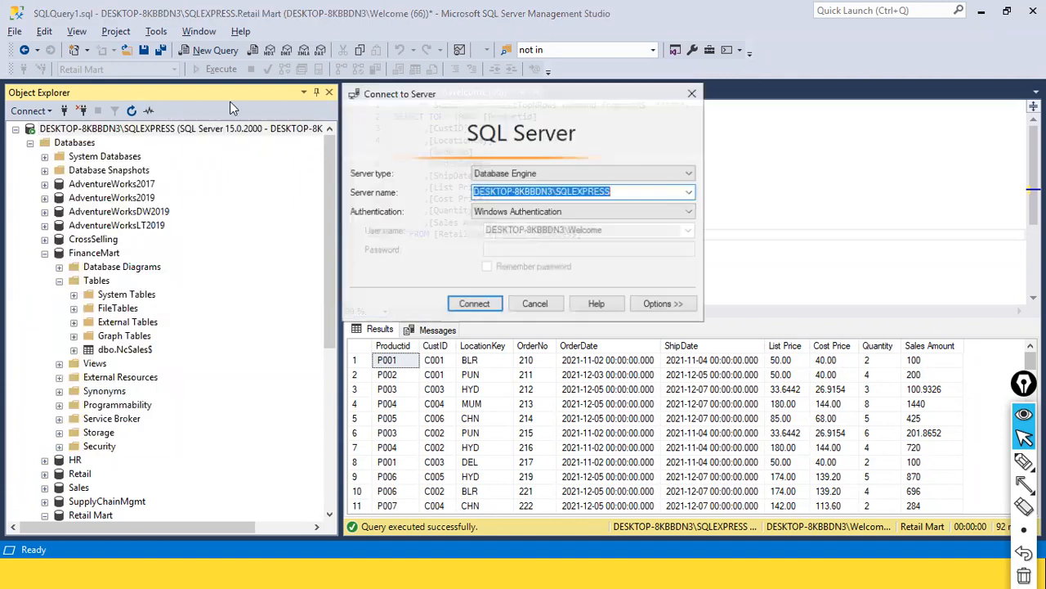
drag(614, 191, 447, 189)
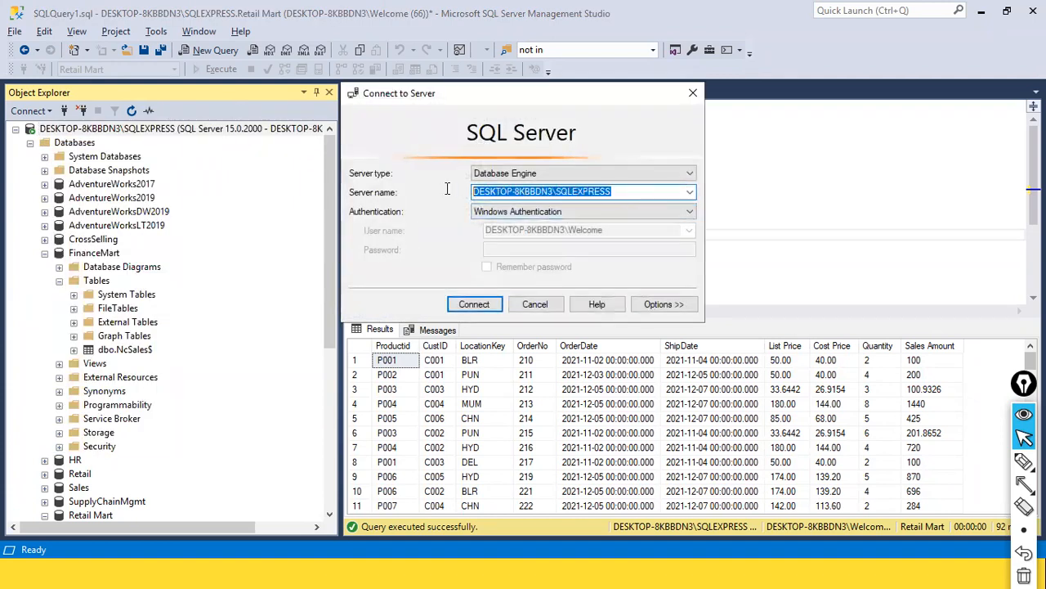
right_click(546, 192)
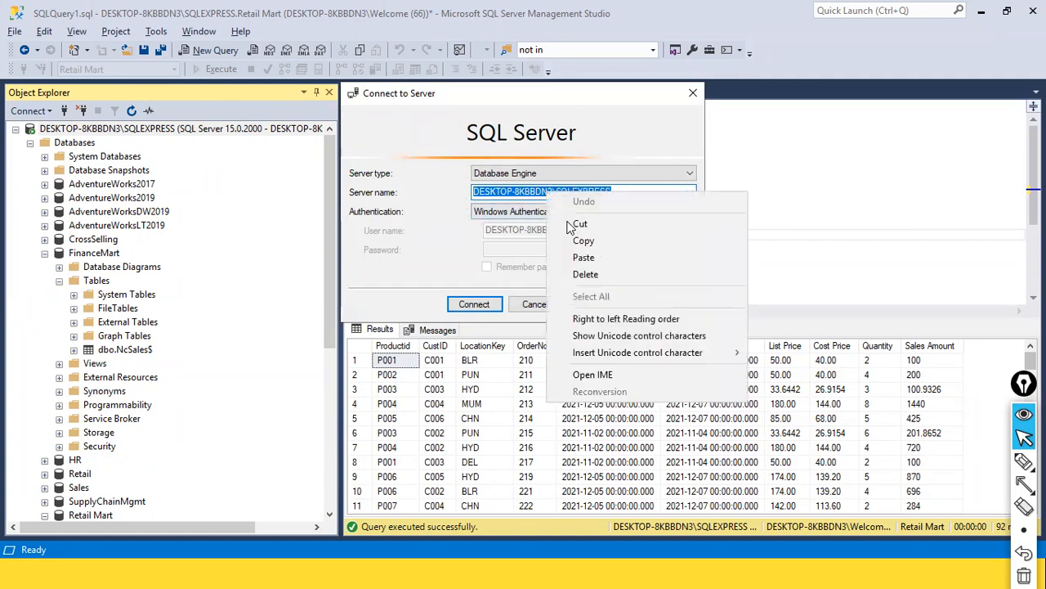
click(583, 240)
click(556, 306)
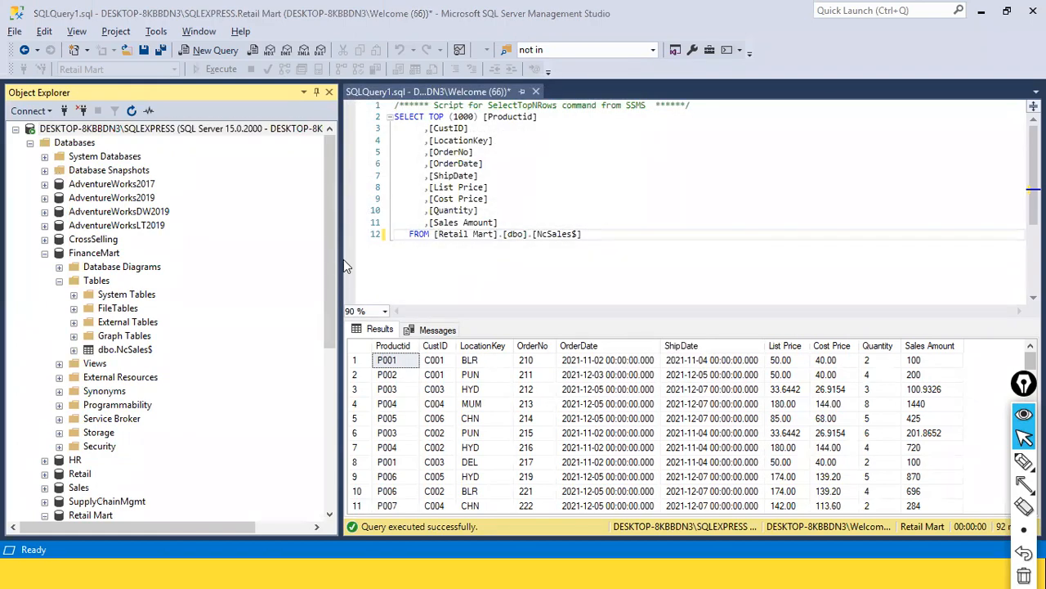
key(alt+Tab)
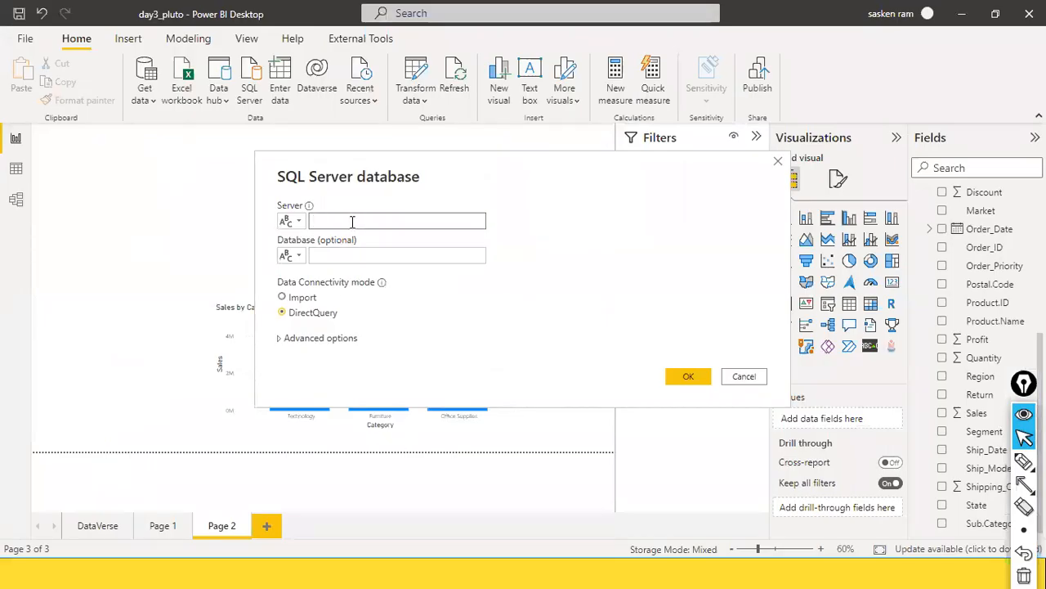
key(ctrl+v)
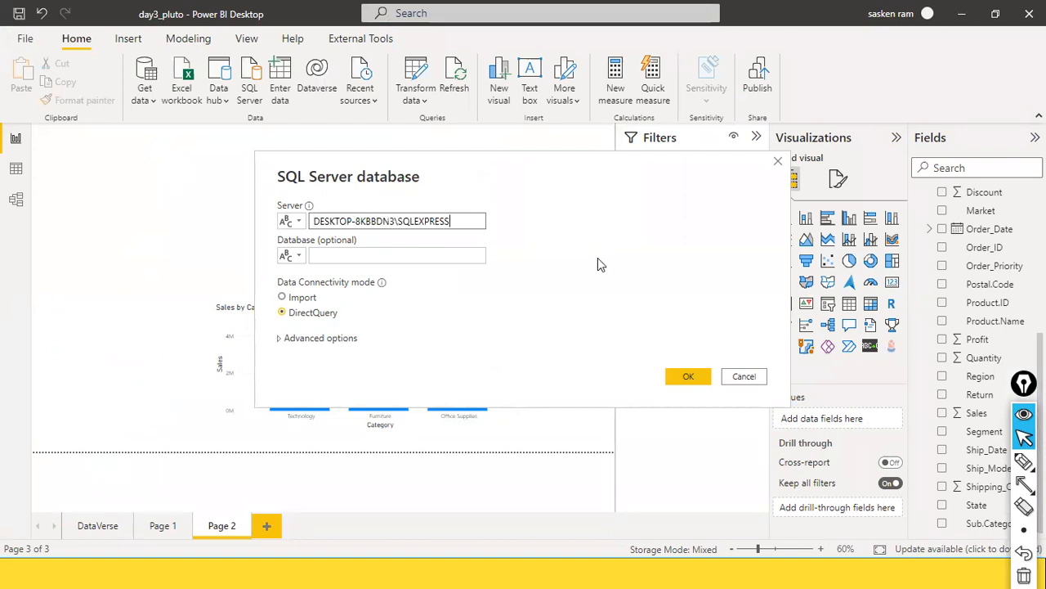
Check the database name in Management Studio, enter Retail Mart as the database in Power BI Desktop, and choose Import mode
click(434, 257)
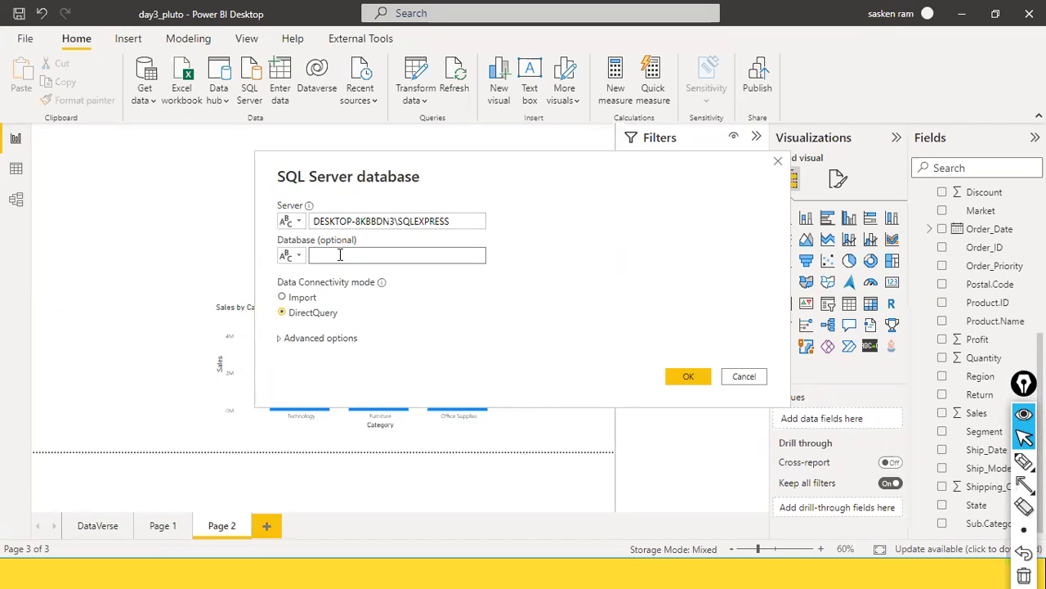
key(alt+Tab)
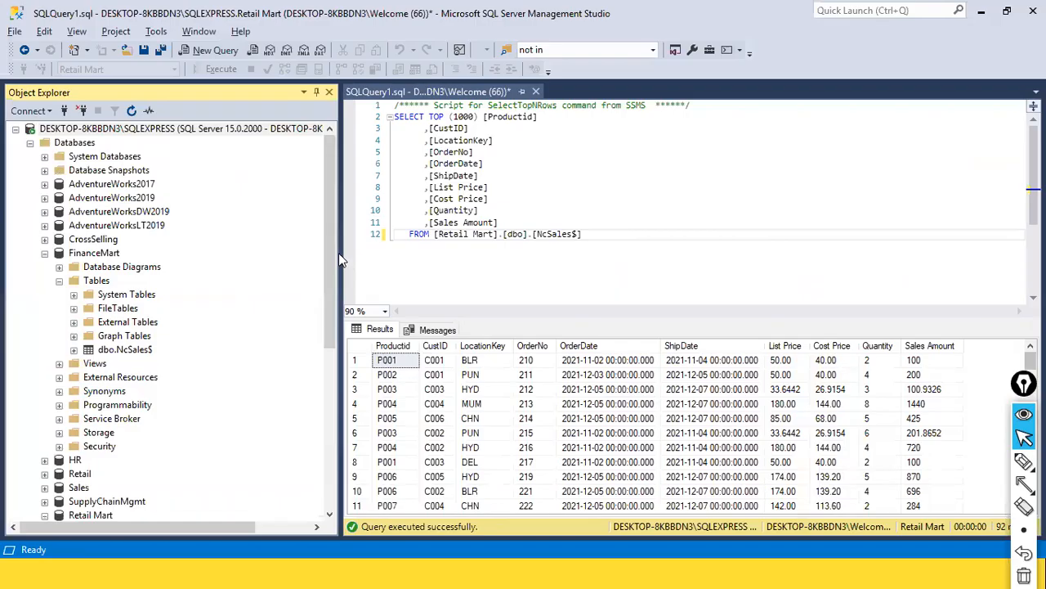
scroll(73, 351, down, 6)
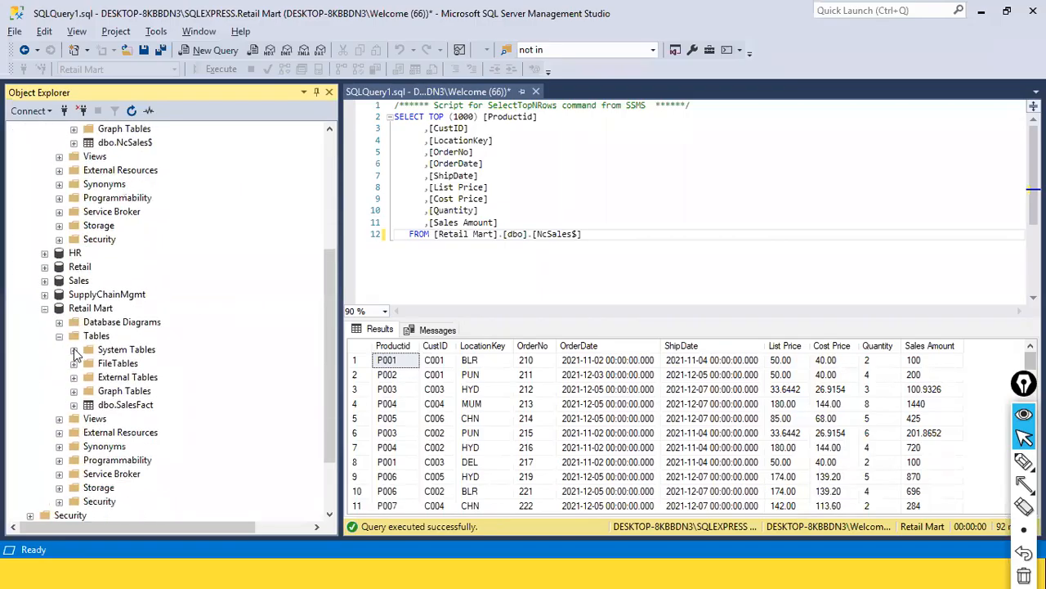
click(95, 269)
key(alt+Tab)
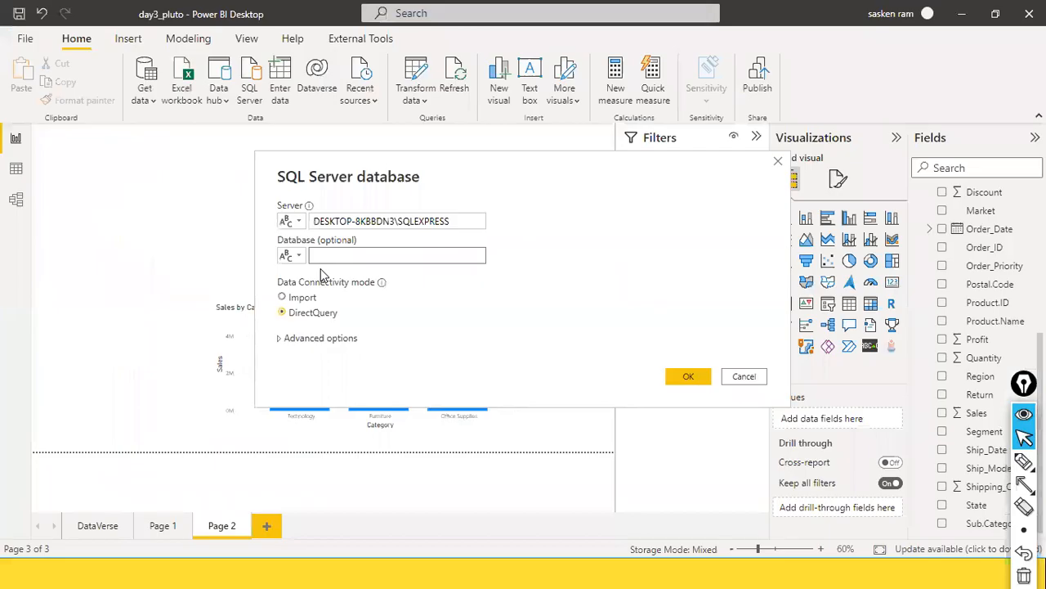
key(alt+Tab)
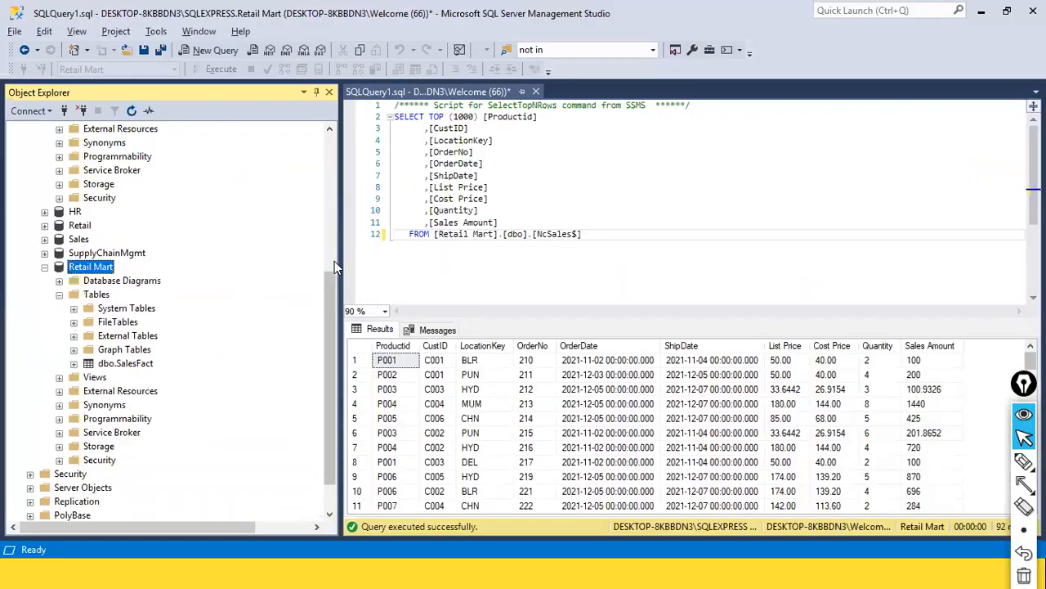
key(alt+Tab)
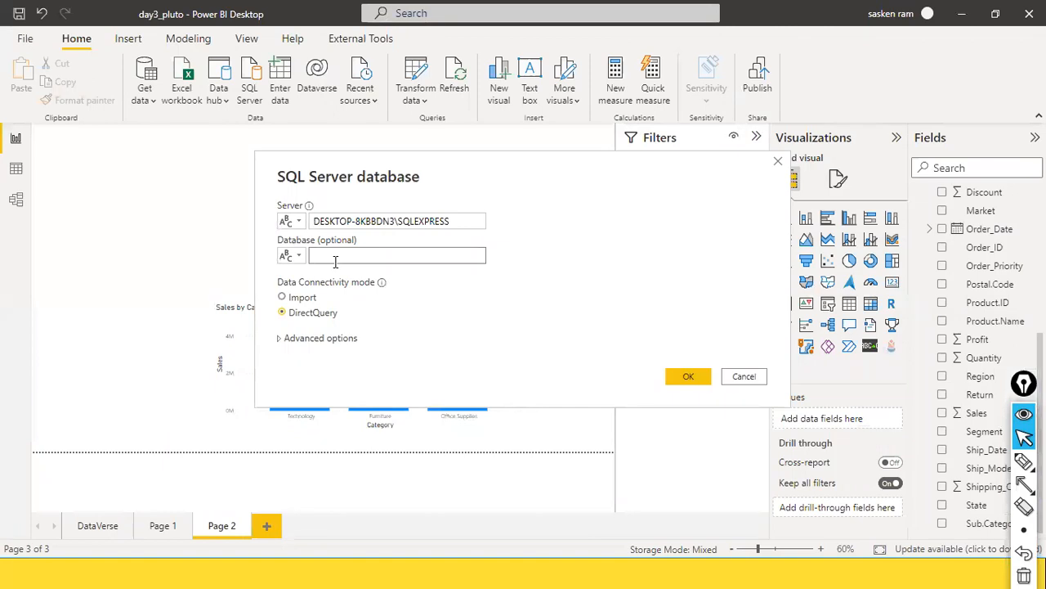
text(Retail-Mart)
key(alt+Tab)
click(309, 297)
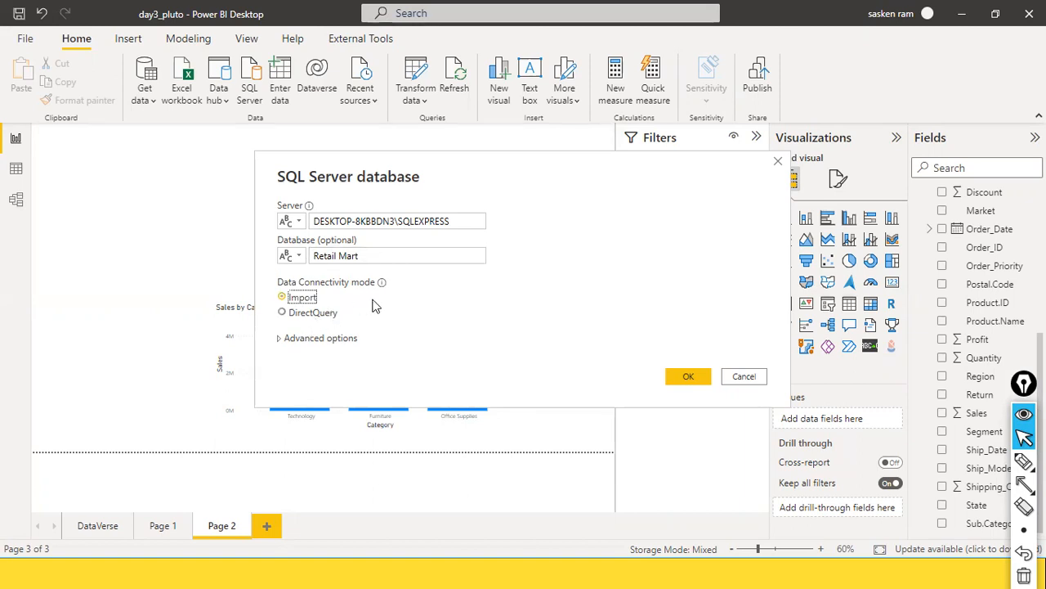
Select the whole server name and cancel the SQL Server database connection
click(470, 221)
key(ctrl+a)
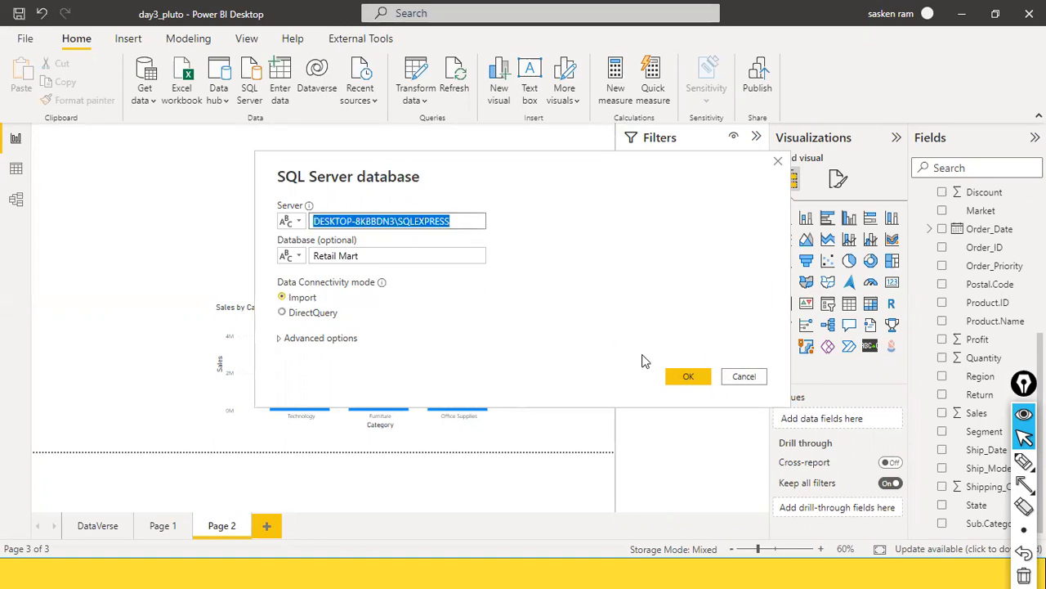
click(751, 383)
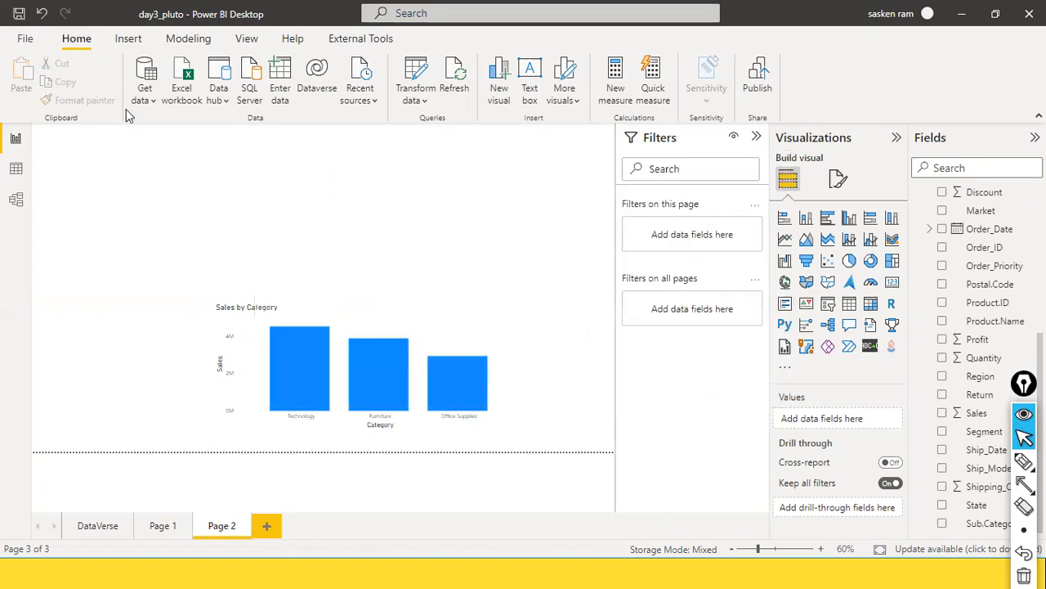
Start a new SQL Server data connection with server DESKTOP-8KBBDN3\SQLEXPRESS and database Retail Mart
click(143, 96)
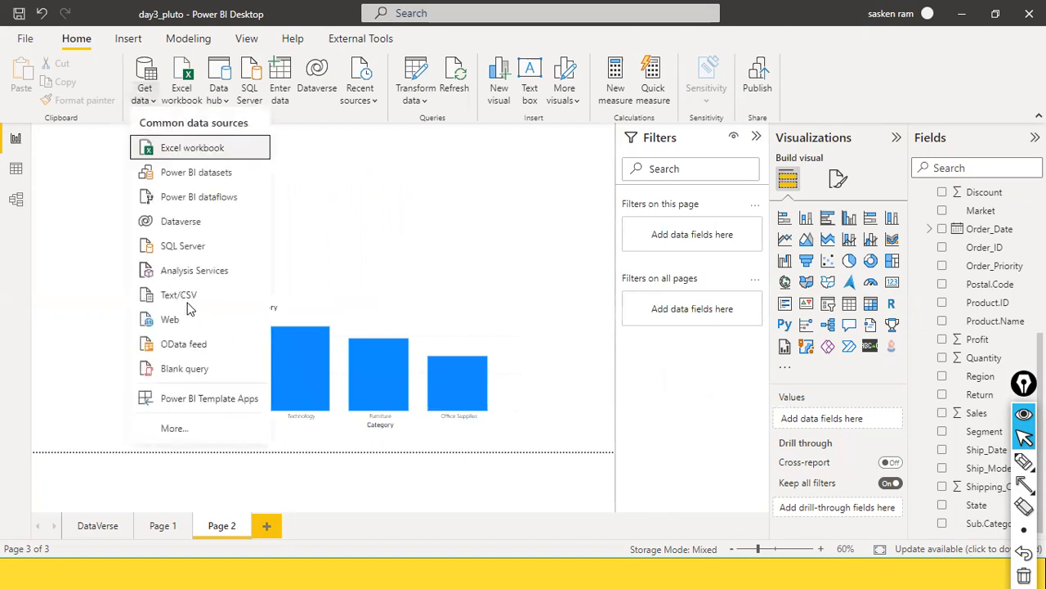
click(196, 252)
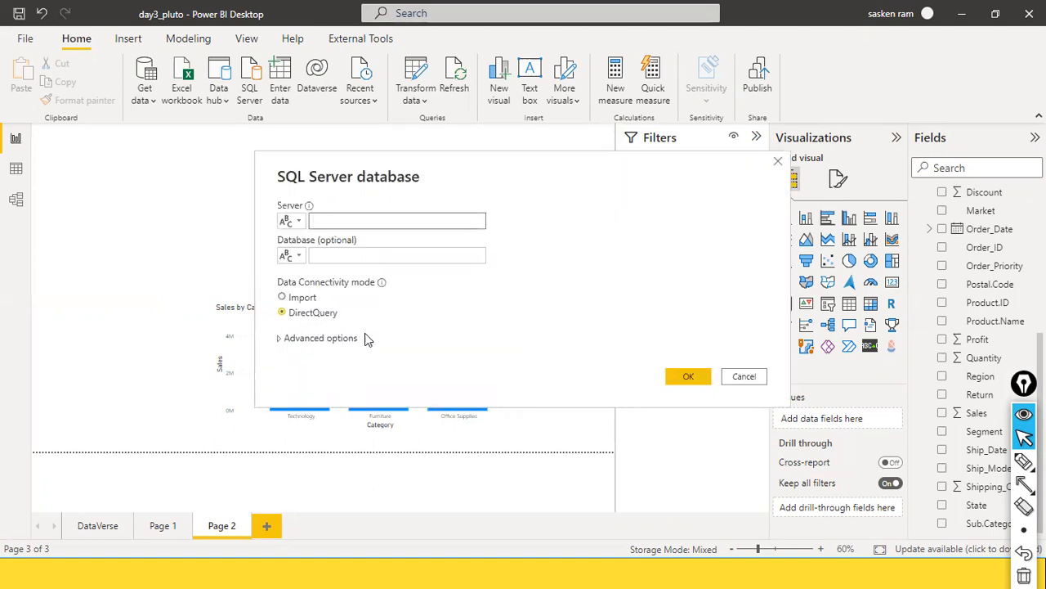
key(ctrl+v)
click(371, 251)
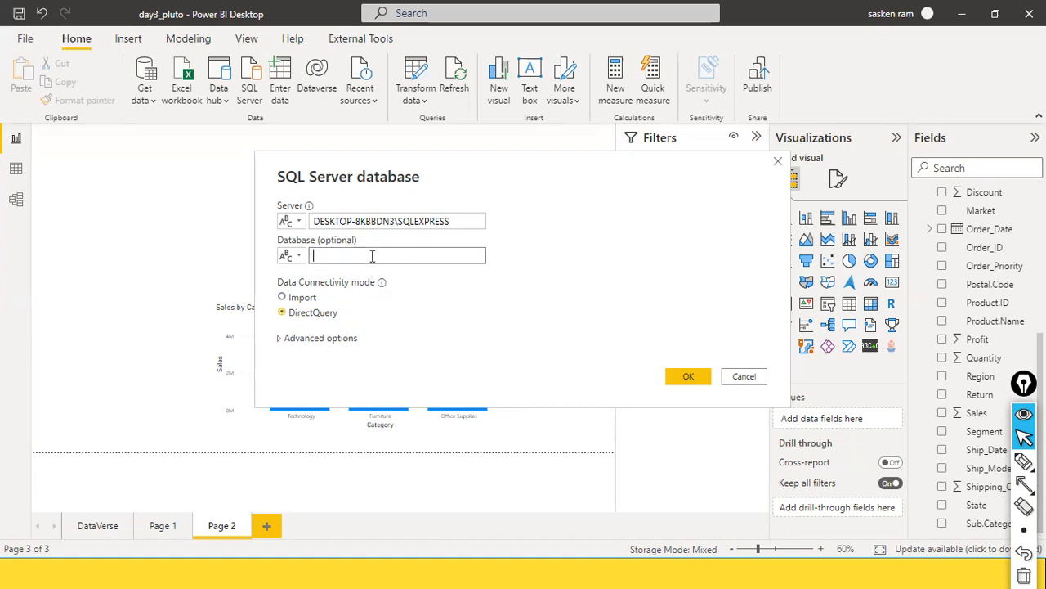
text(Retail Mart)
Review the server and database entries and set the data connectivity mode to Import
click(450, 220)
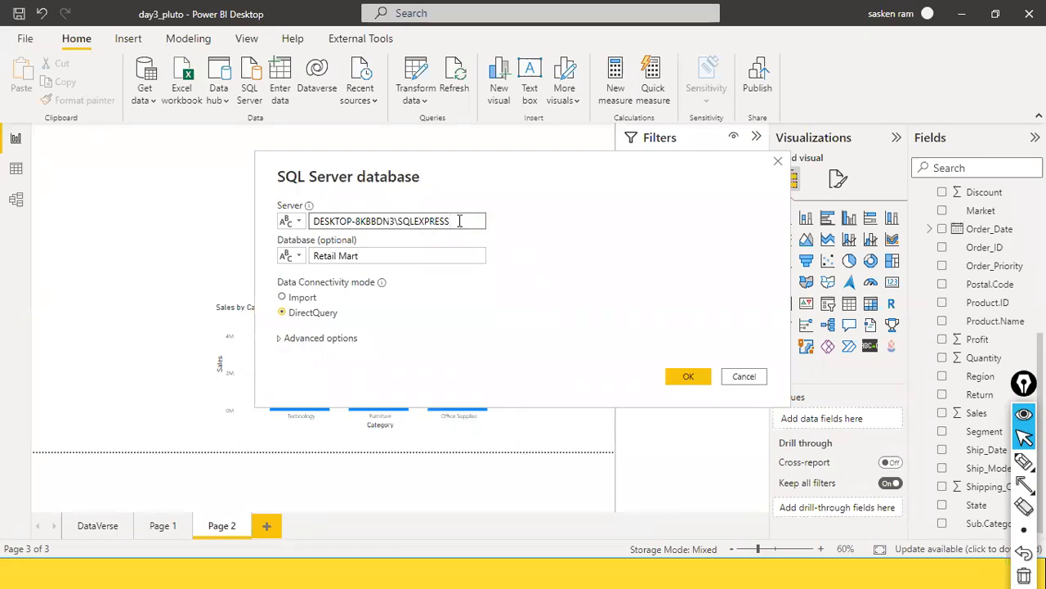
drag(482, 220, 229, 217)
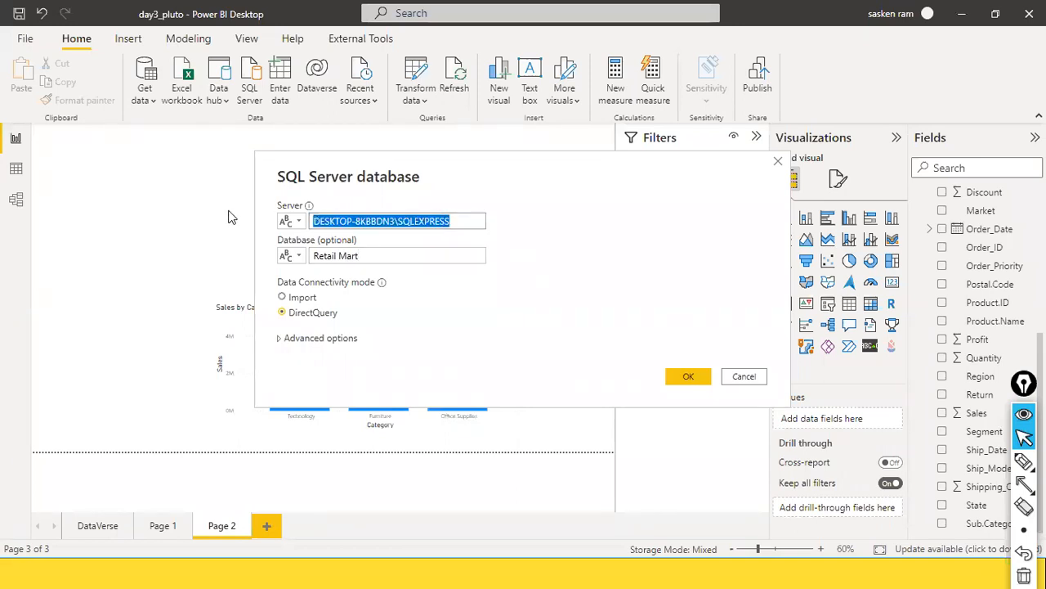
drag(373, 259, 309, 260)
click(369, 255)
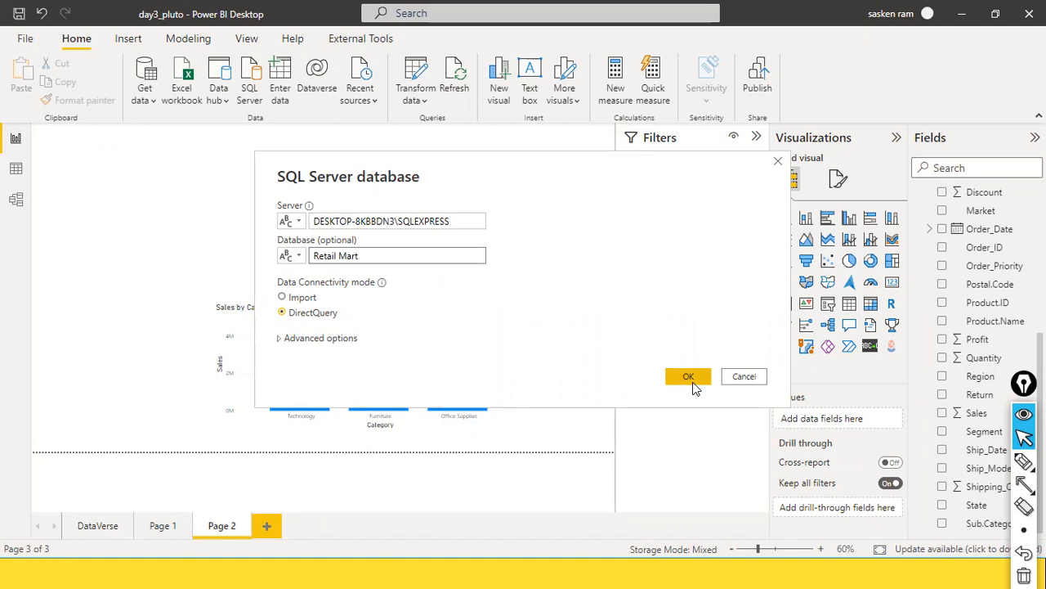
click(309, 299)
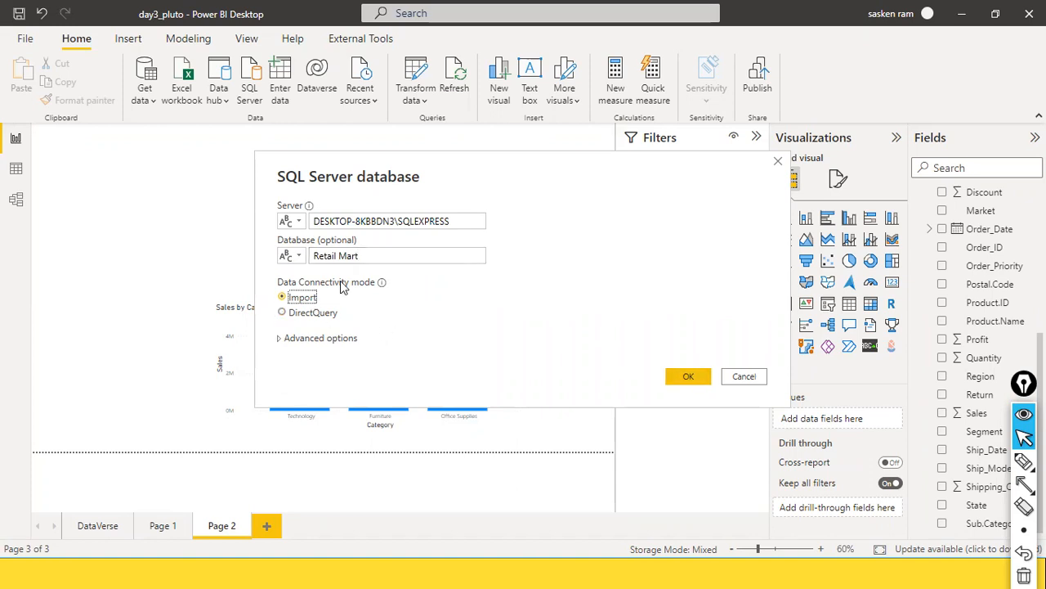
Connect to the database, select the SalesFact table for import, and check it against dbo.SalesFact in Management Studio
click(695, 380)
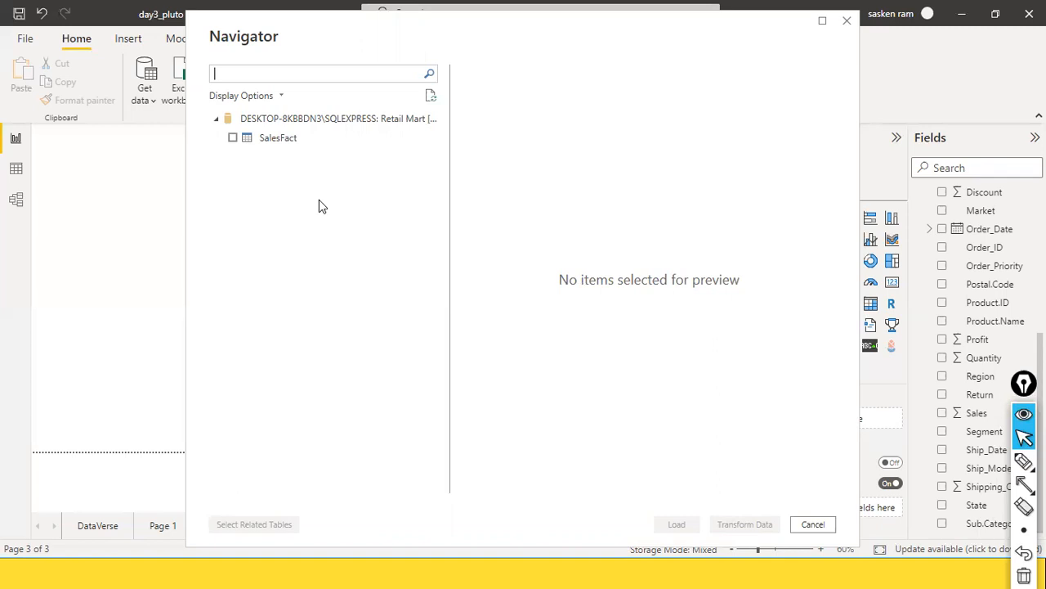
click(233, 138)
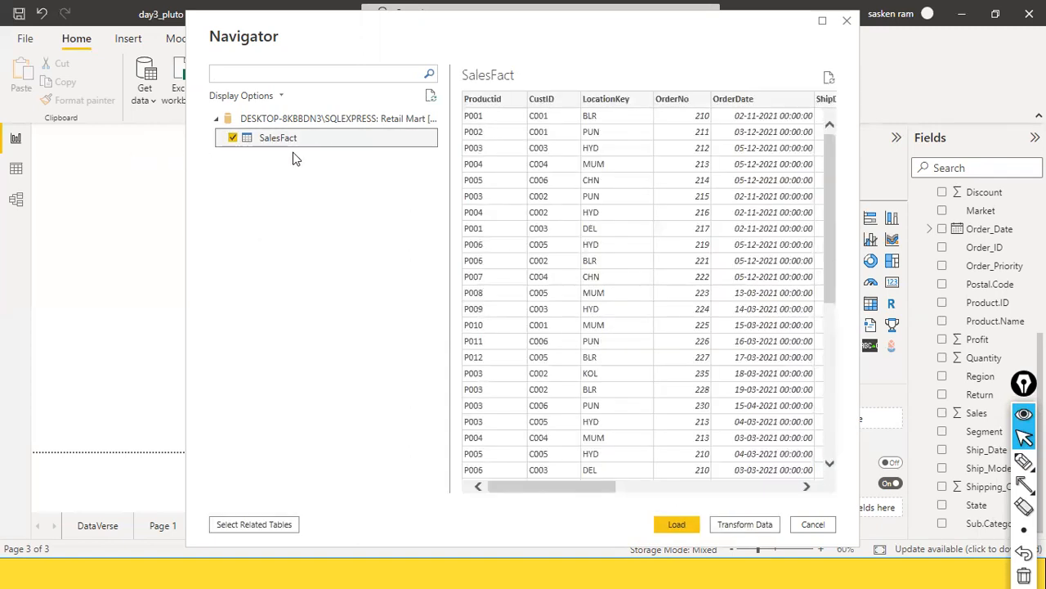
key(alt+Tab)
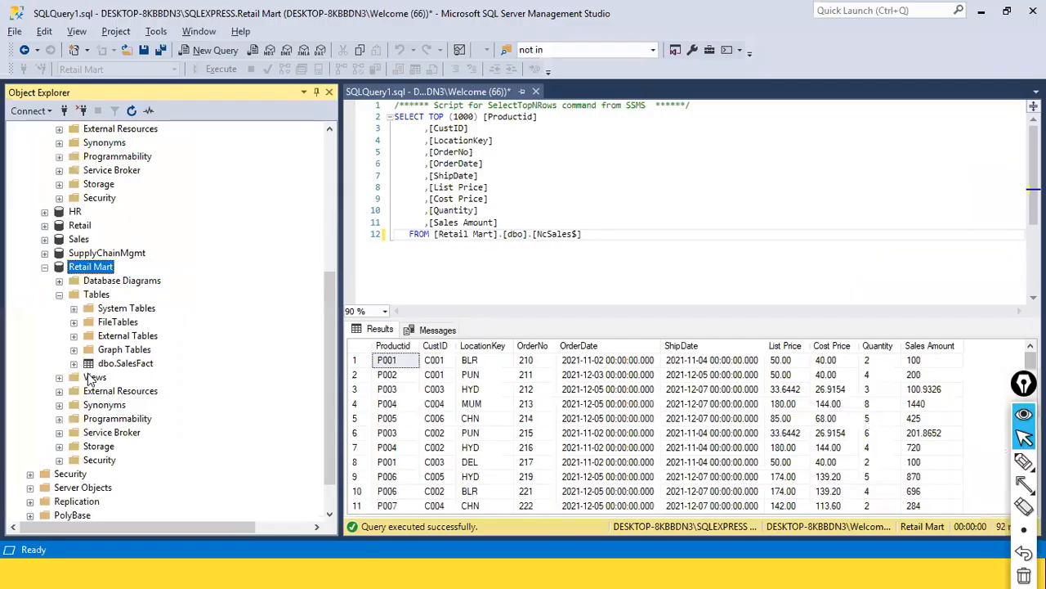
click(126, 367)
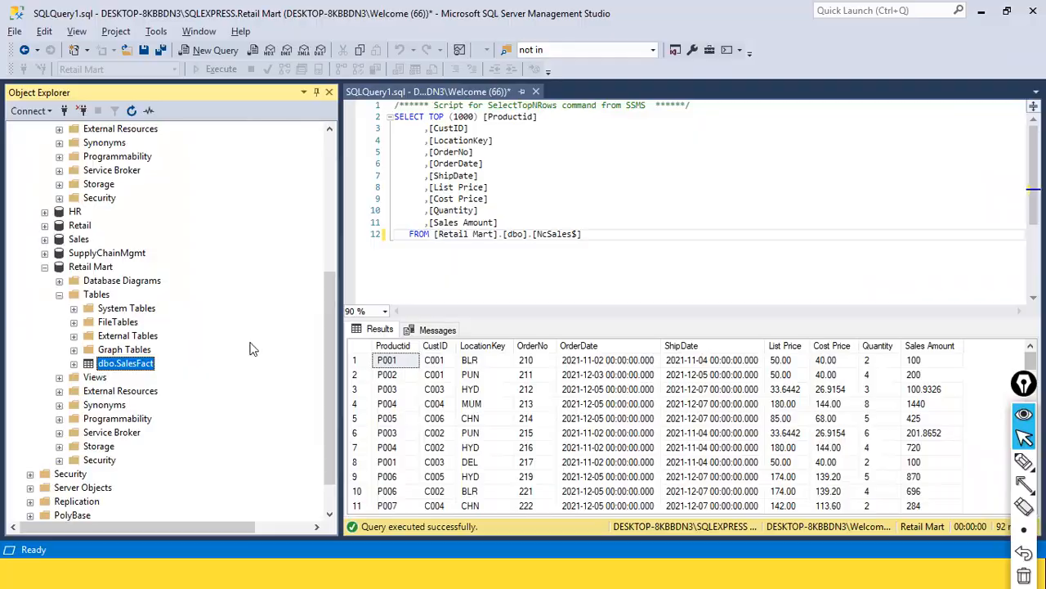
key(alt+Tab)
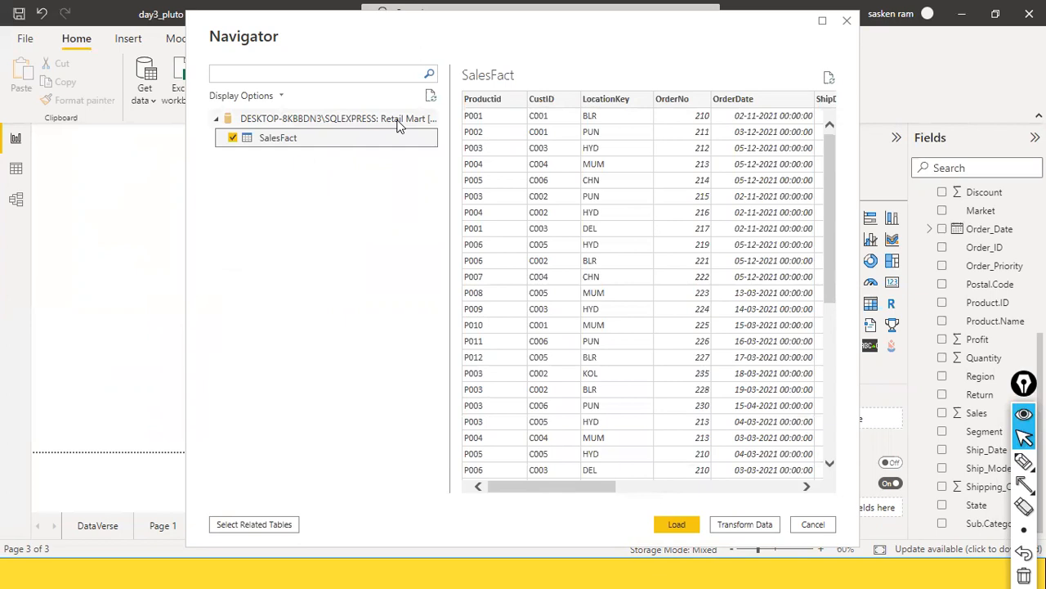
Review the columns and rows in the SalesFact preview and load the table into the report
drag(549, 485, 773, 484)
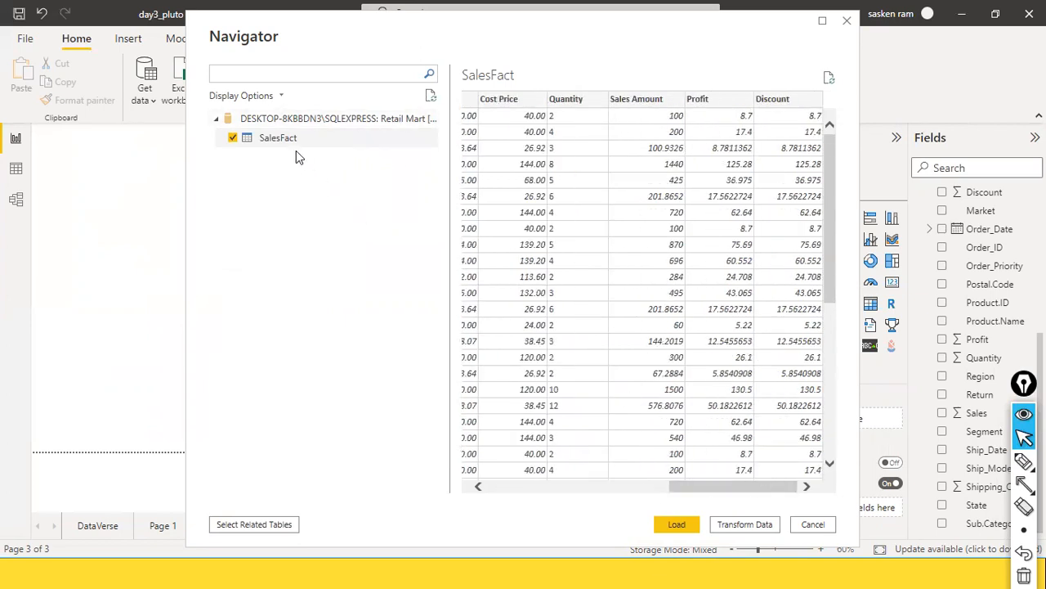
scroll(727, 373, down, 6)
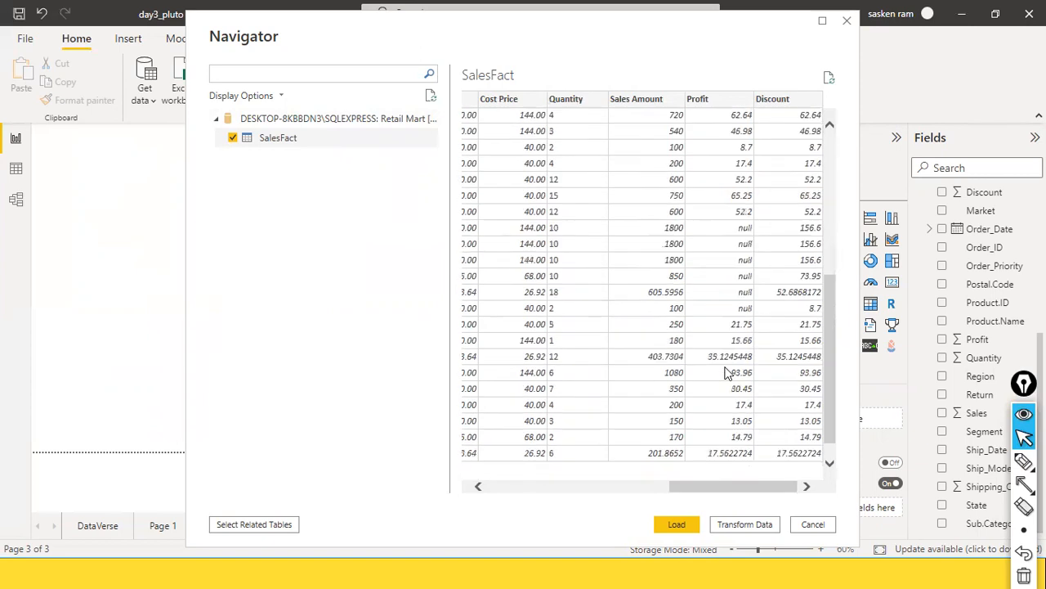
scroll(717, 389, up, 6)
drag(712, 487, 512, 495)
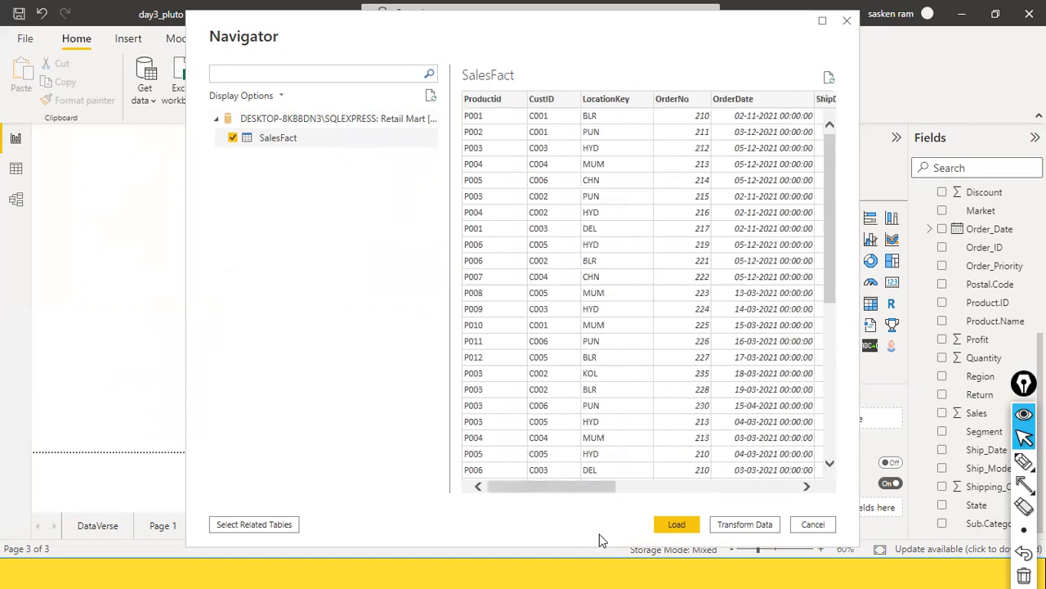
click(662, 527)
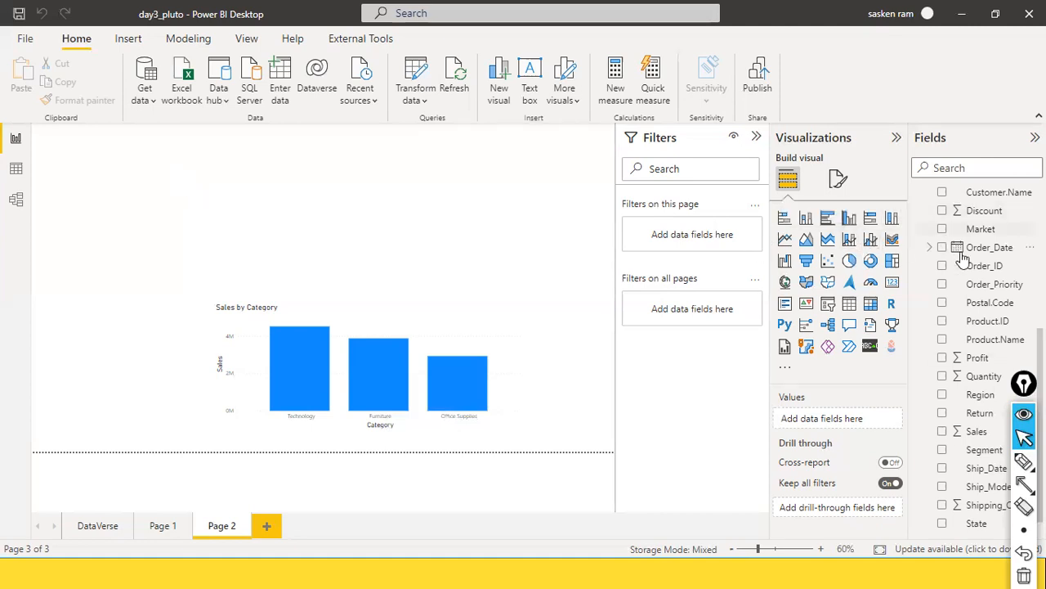
Collapse the Week 4 Sales table's fields and expand the imported SalesFact (2) table to examine its fields
scroll(962, 294, up, 3)
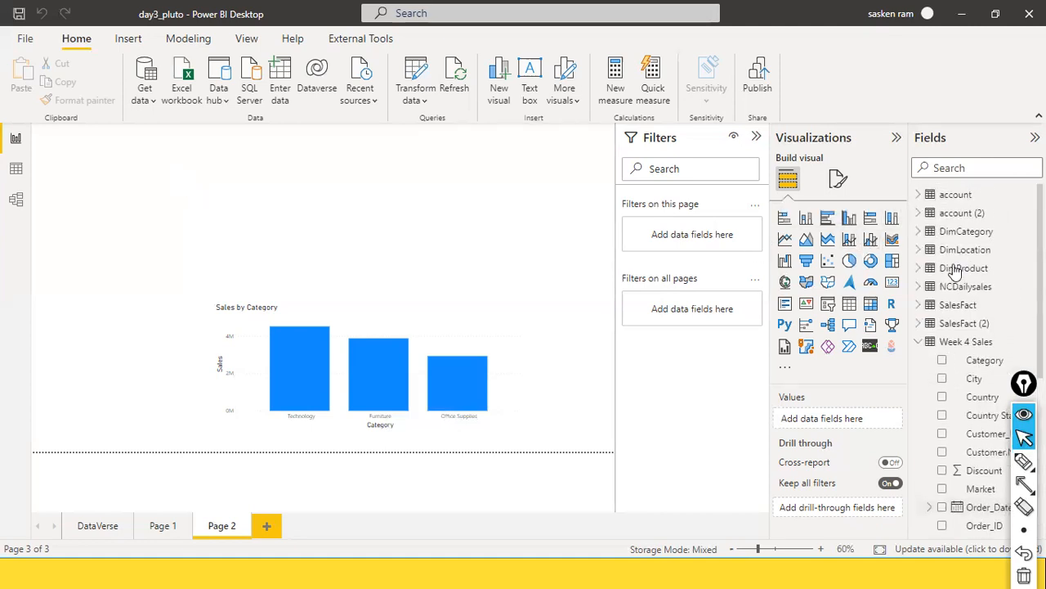
click(918, 342)
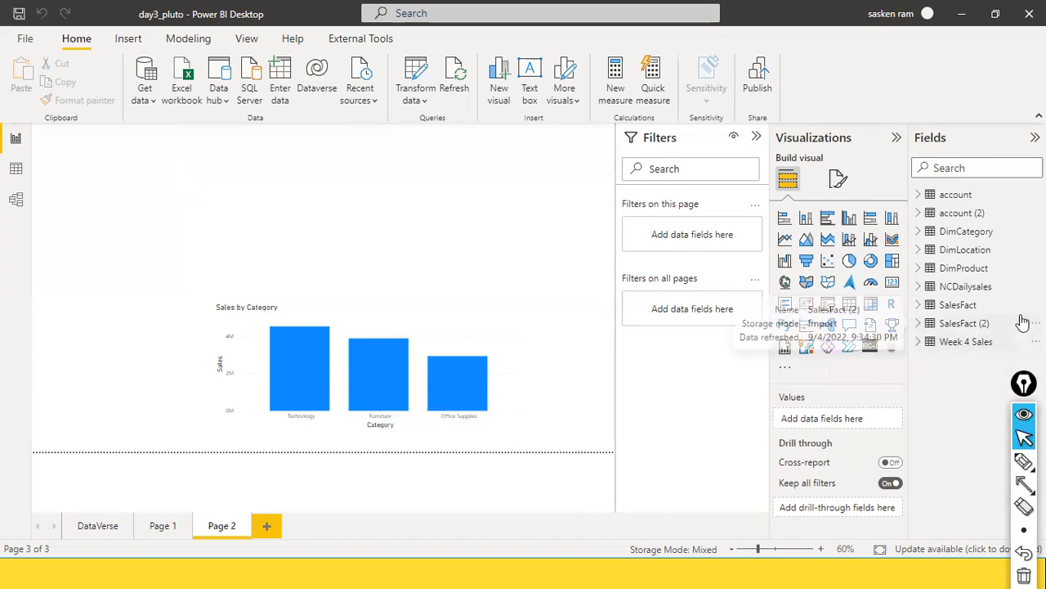
click(934, 325)
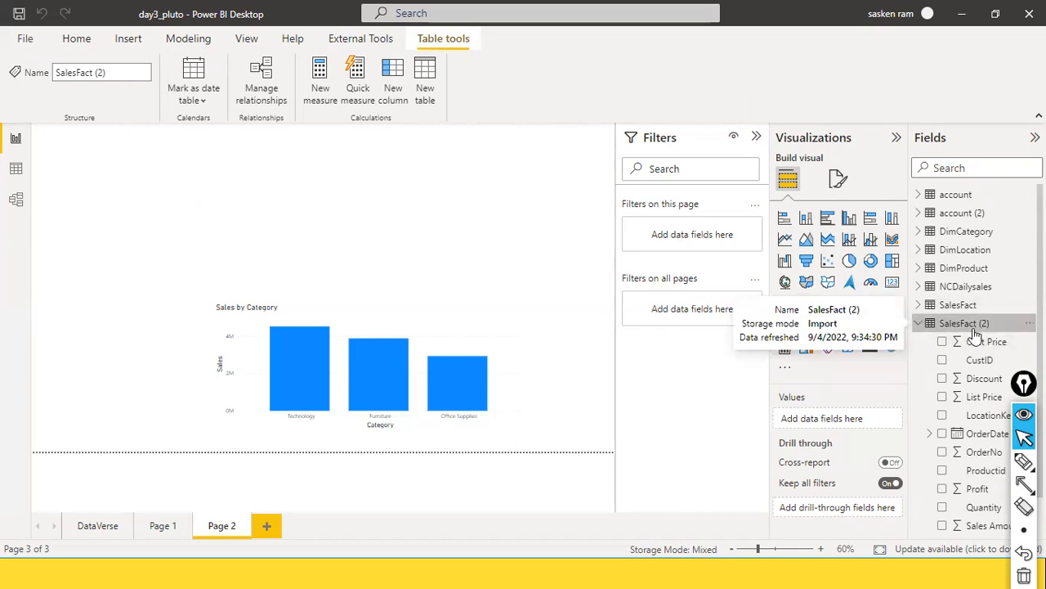
click(956, 306)
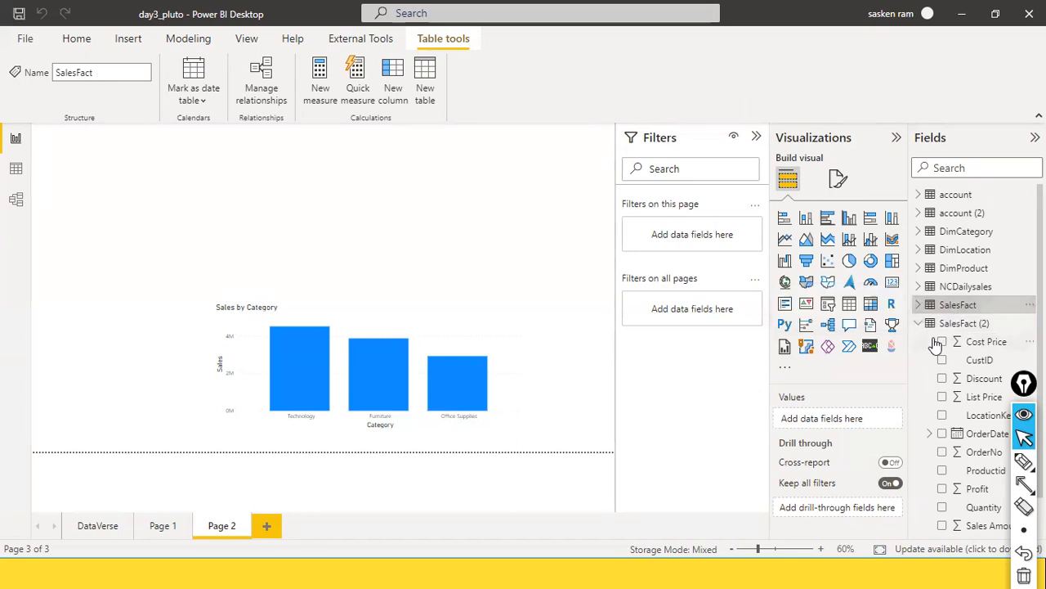
click(962, 325)
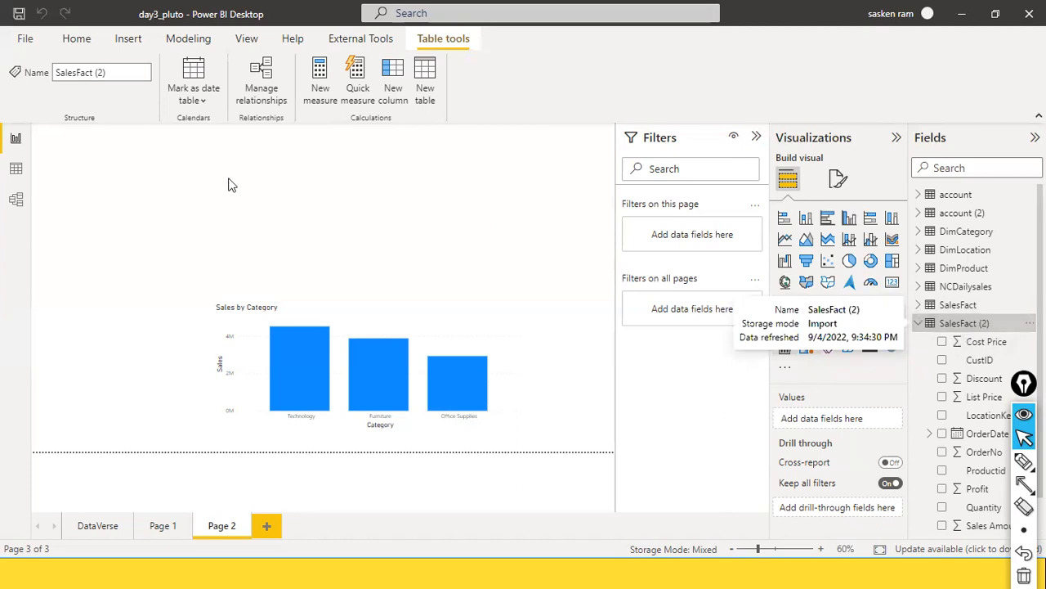
scroll(985, 491, down, 1)
scroll(986, 490, up, 1)
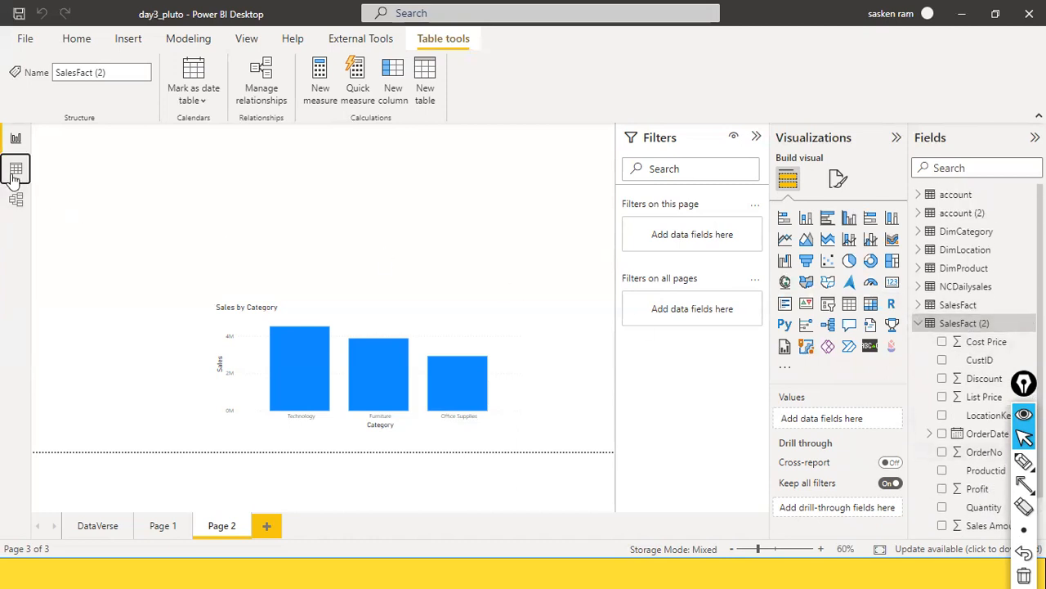
Show the rows of the SalesFact (2) table in the data view with the Week 4 Sales fields collapsed
click(16, 168)
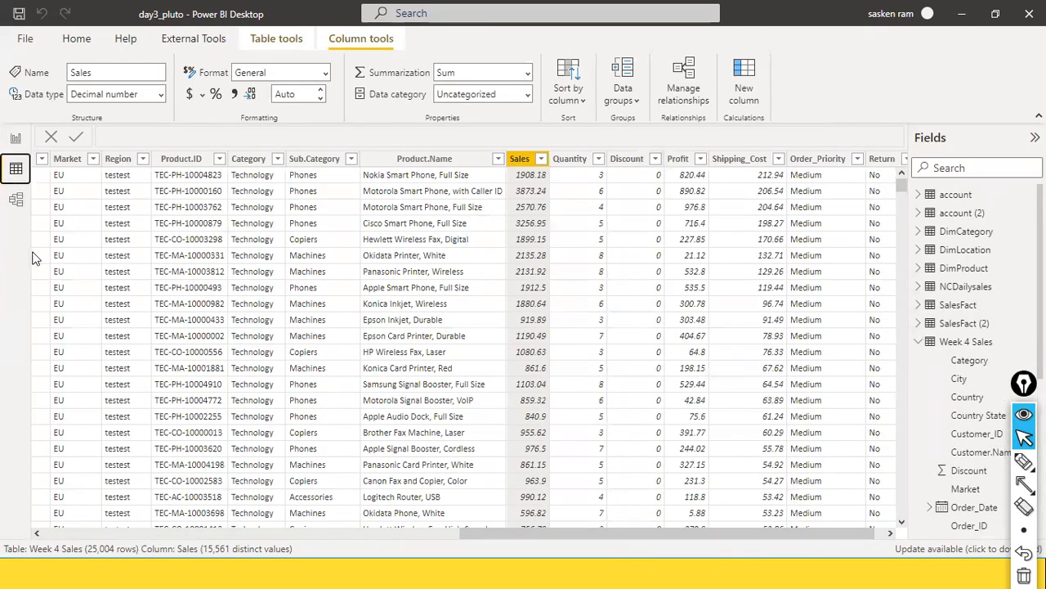
click(921, 344)
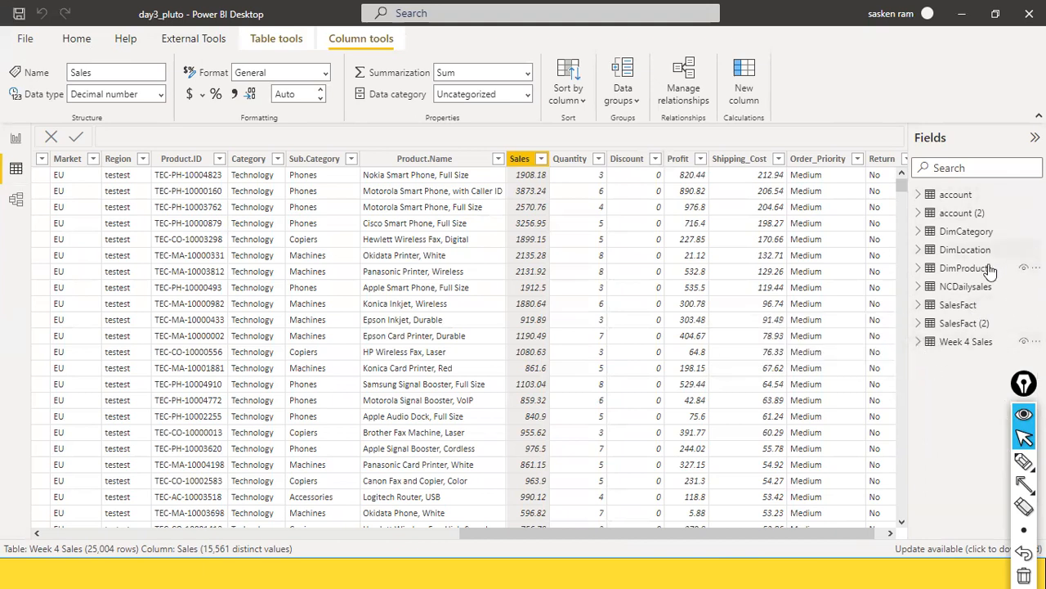
click(956, 323)
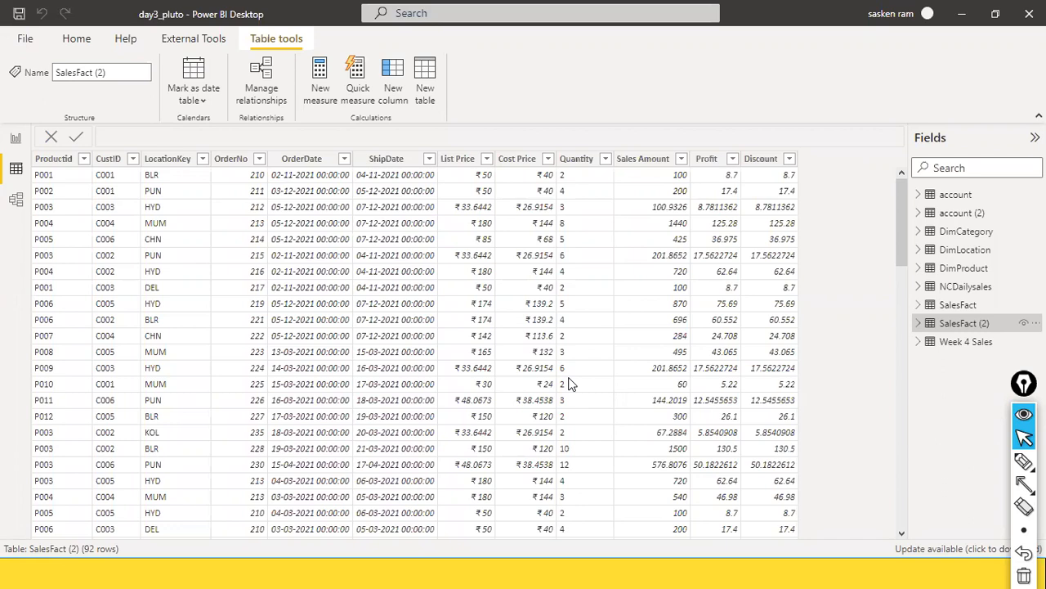
Rearrange the Week 4 Sales, SalesFact (2), SalesFact and DimLocation tables in the model view to separate their relationship lines
click(14, 202)
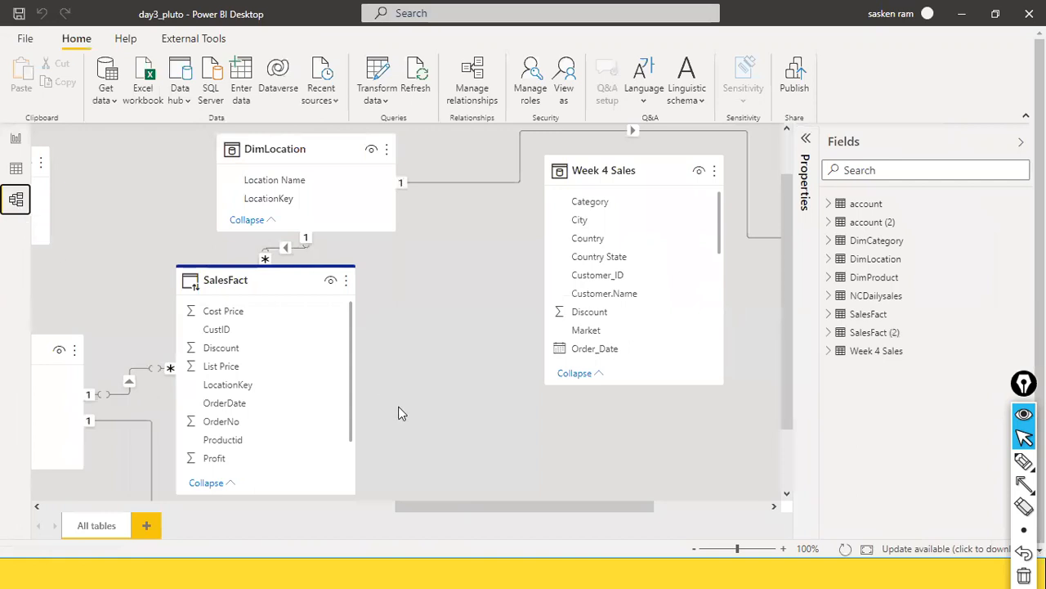
drag(455, 504, 812, 467)
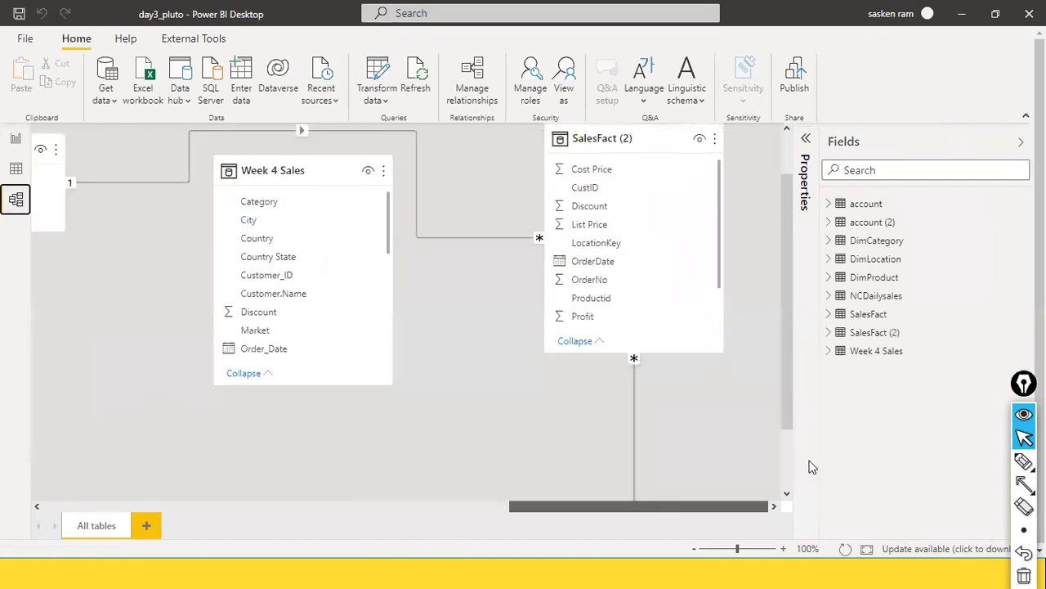
drag(340, 174, 164, 303)
drag(635, 136, 227, 215)
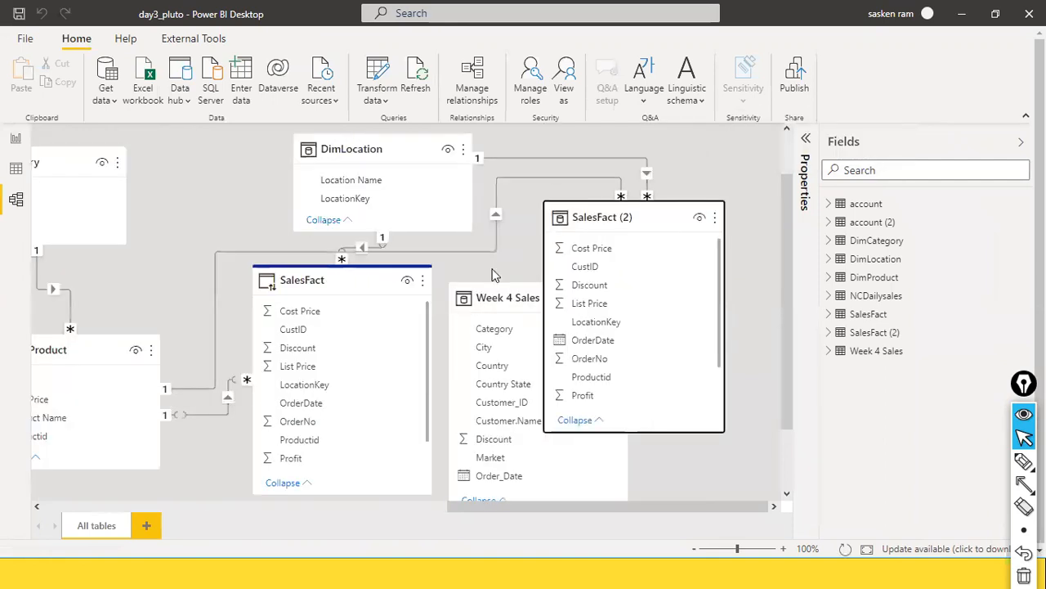
drag(668, 212, 743, 203)
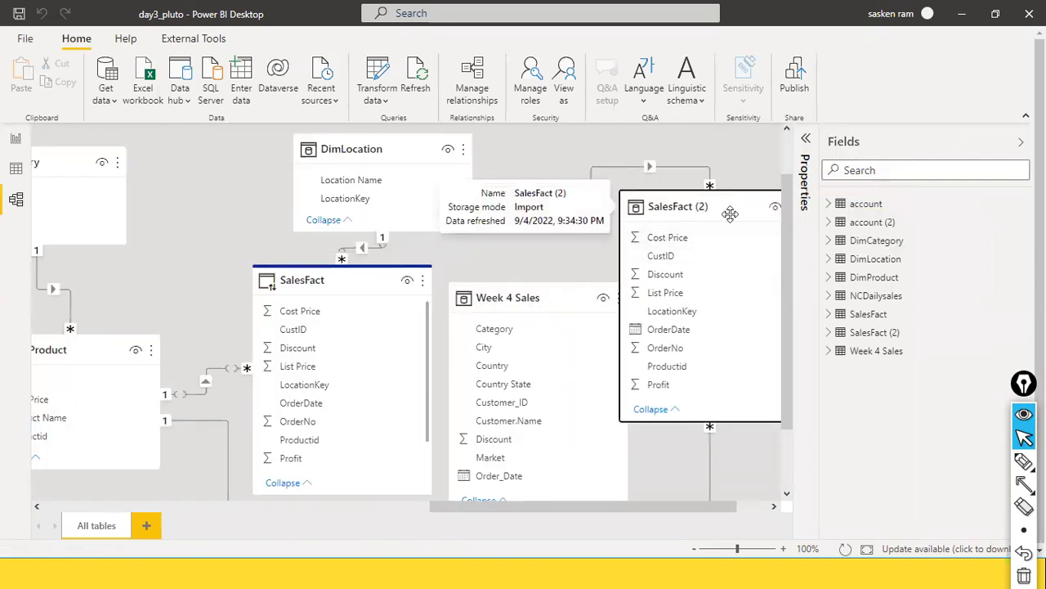
drag(509, 299, 500, 379)
drag(409, 280, 301, 392)
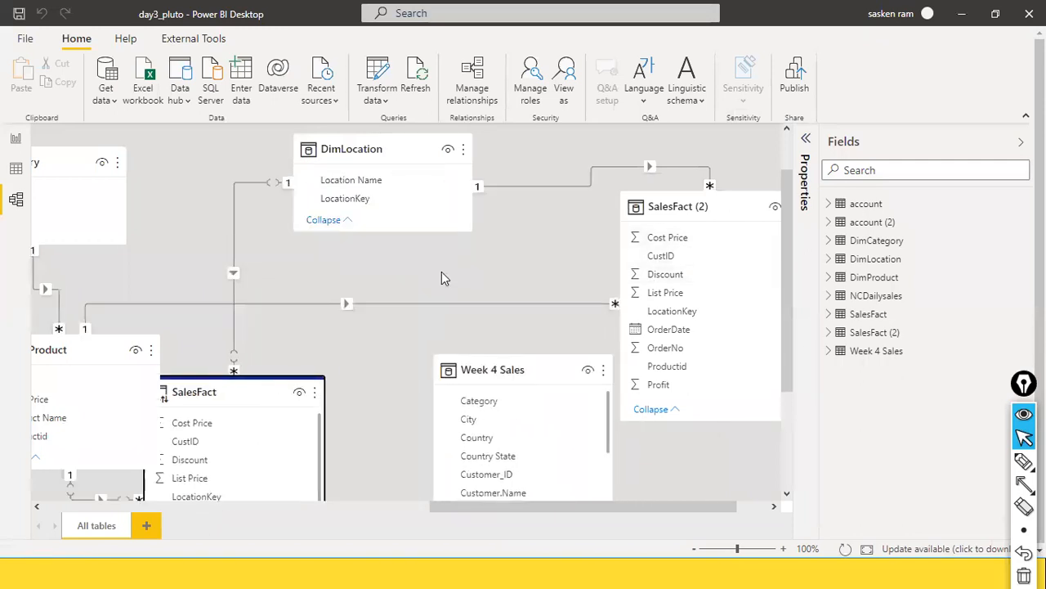
drag(391, 151, 323, 149)
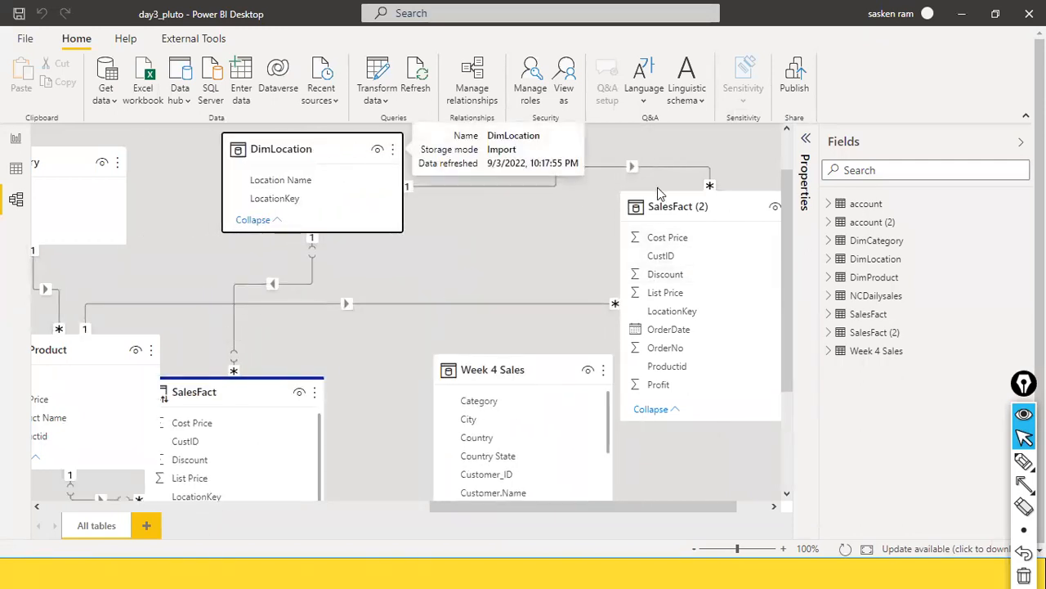
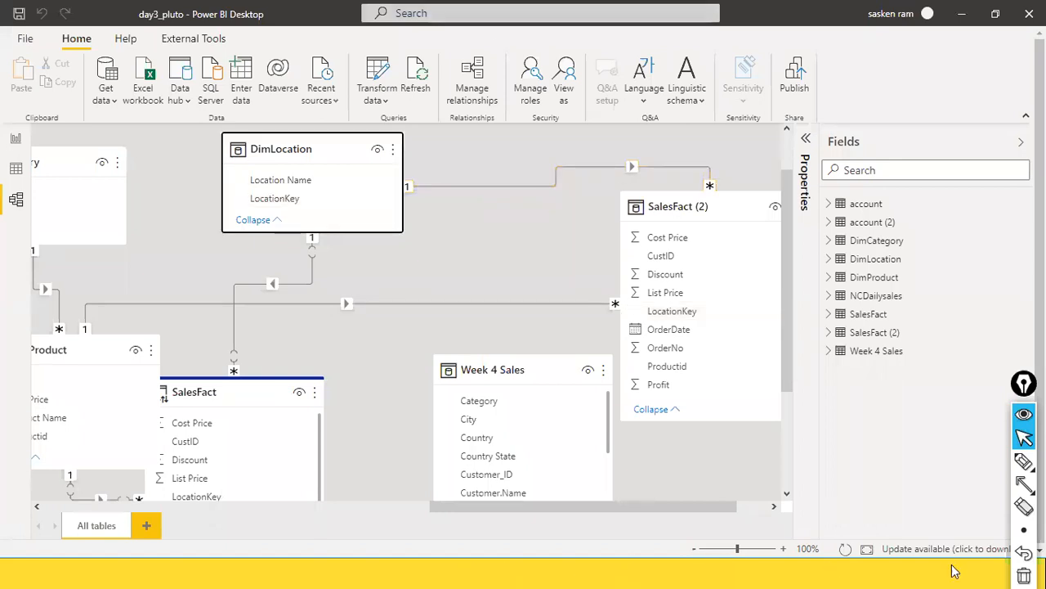
Return to the report view, move the Sales by Category chart to the page's left edge, and deselect it
click(16, 138)
drag(444, 332, 155, 335)
click(213, 255)
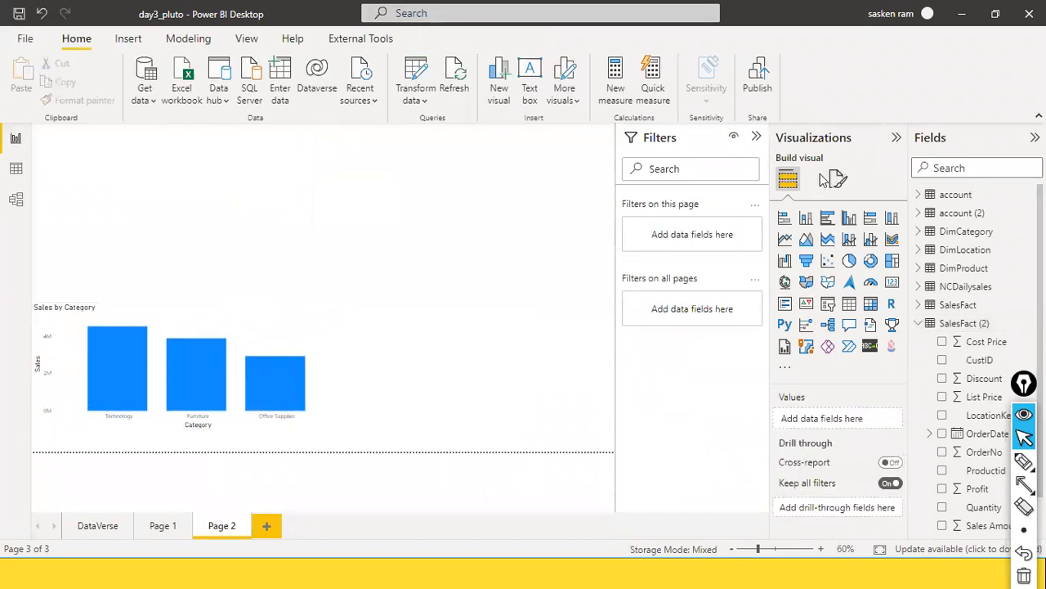
Insert a donut chart, place it in the upper right of the report page, and make it slightly taller
click(869, 266)
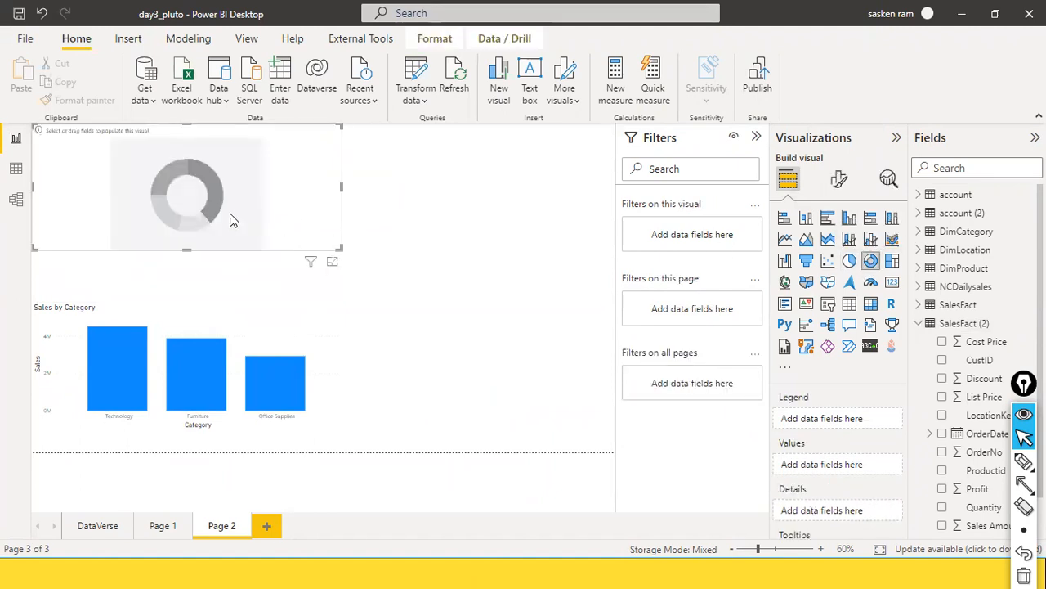
drag(198, 208, 452, 233)
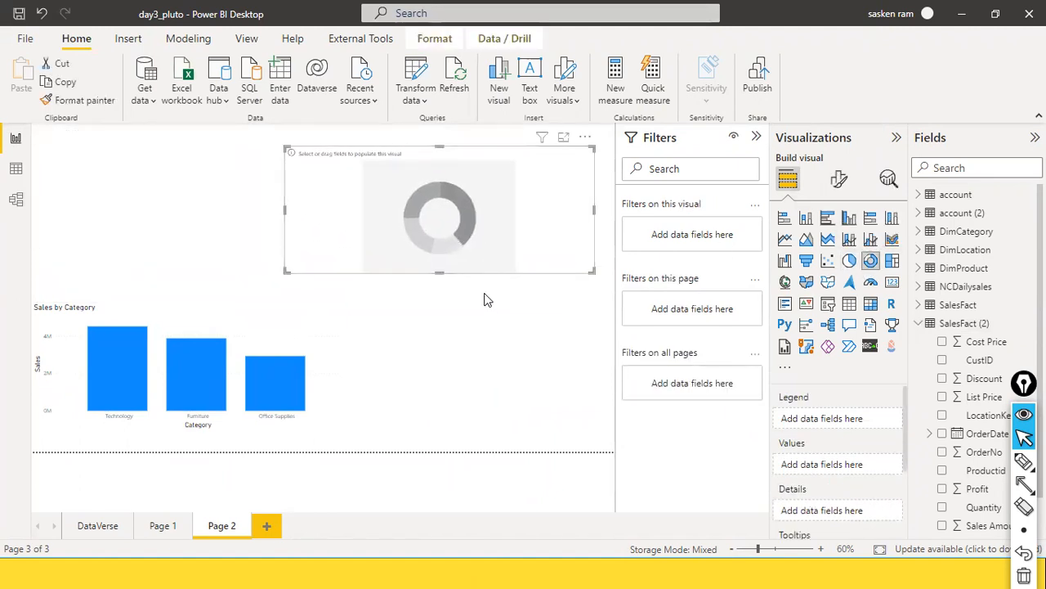
drag(440, 270, 462, 296)
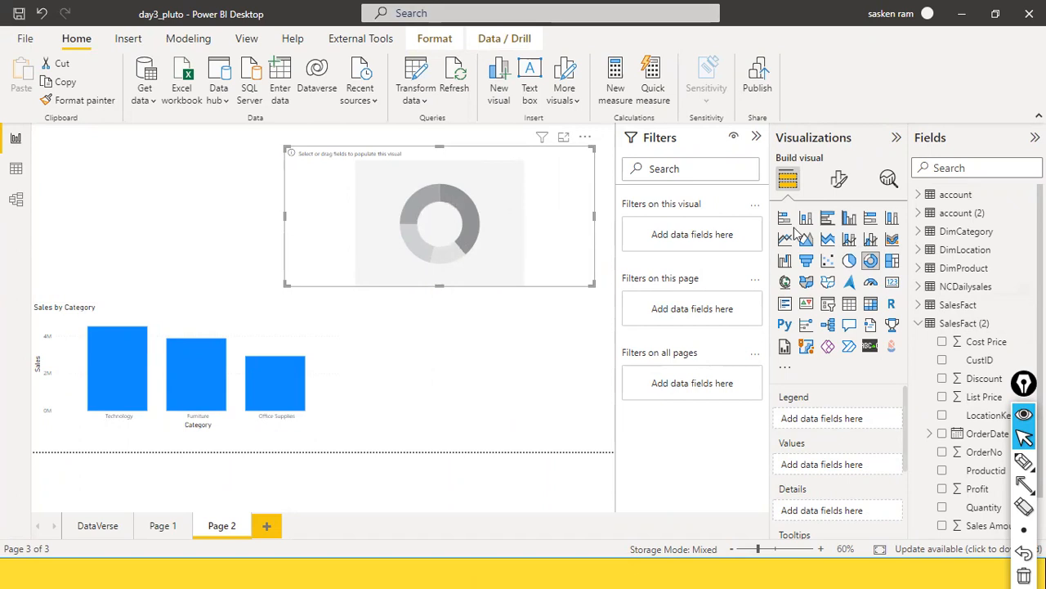
Fill the donut chart from SalesFact (2) with Sales Amount as values and Productid as legend, and inspect the P005 slice
scroll(989, 326, down, 2)
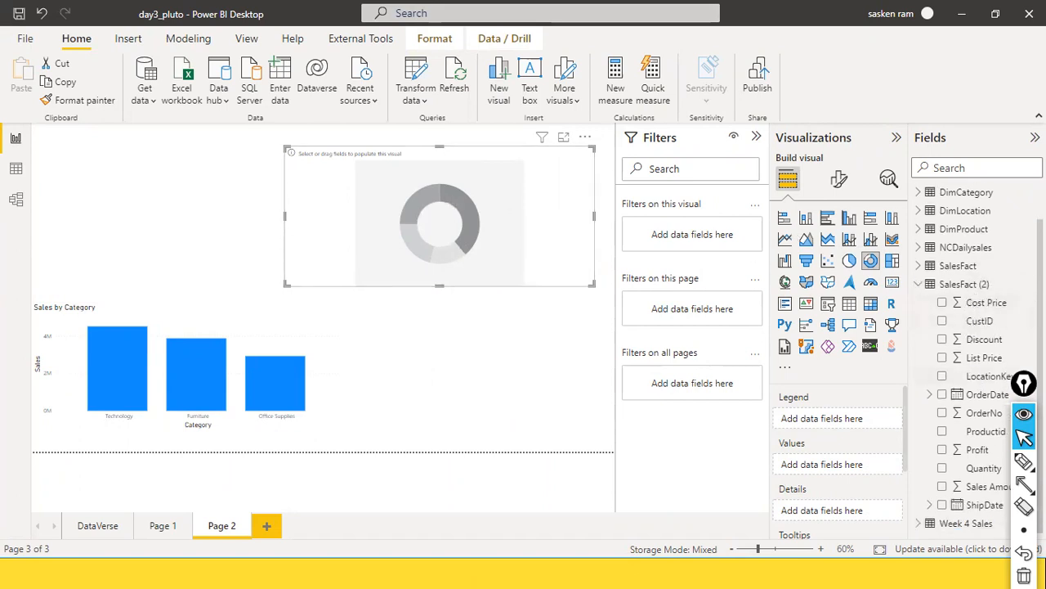
drag(1024, 384, 915, 504)
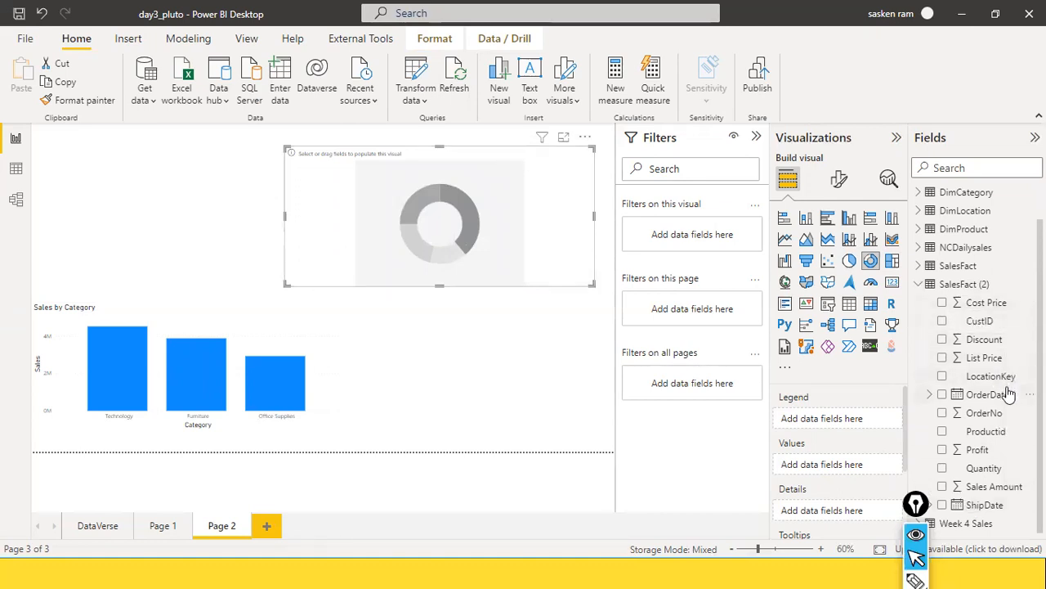
scroll(1007, 393, up, 1)
scroll(1007, 393, down, 1)
drag(996, 488, 487, 245)
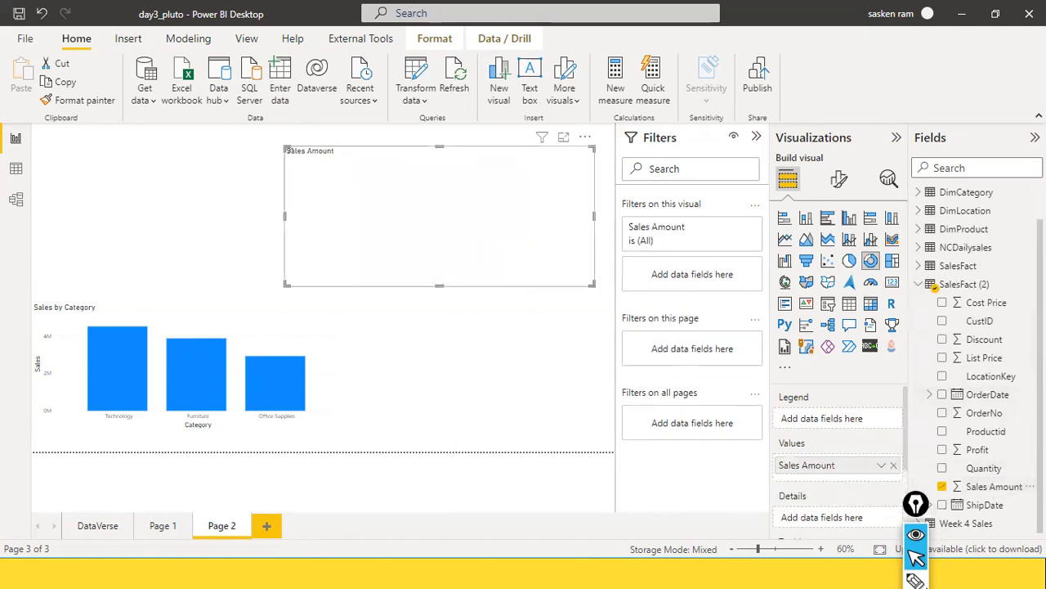
click(918, 194)
click(918, 194)
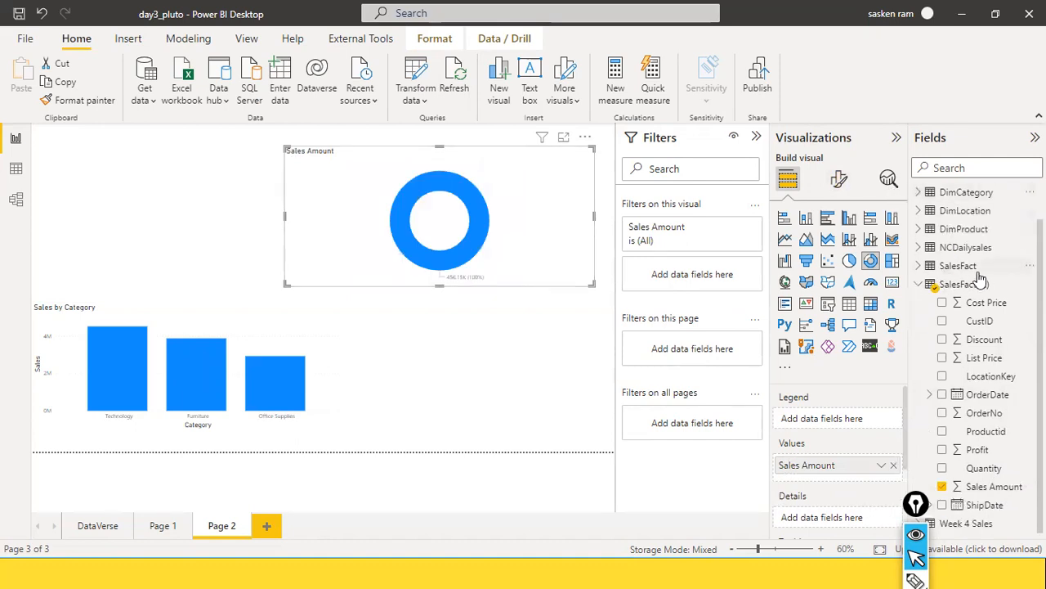
drag(986, 431, 485, 262)
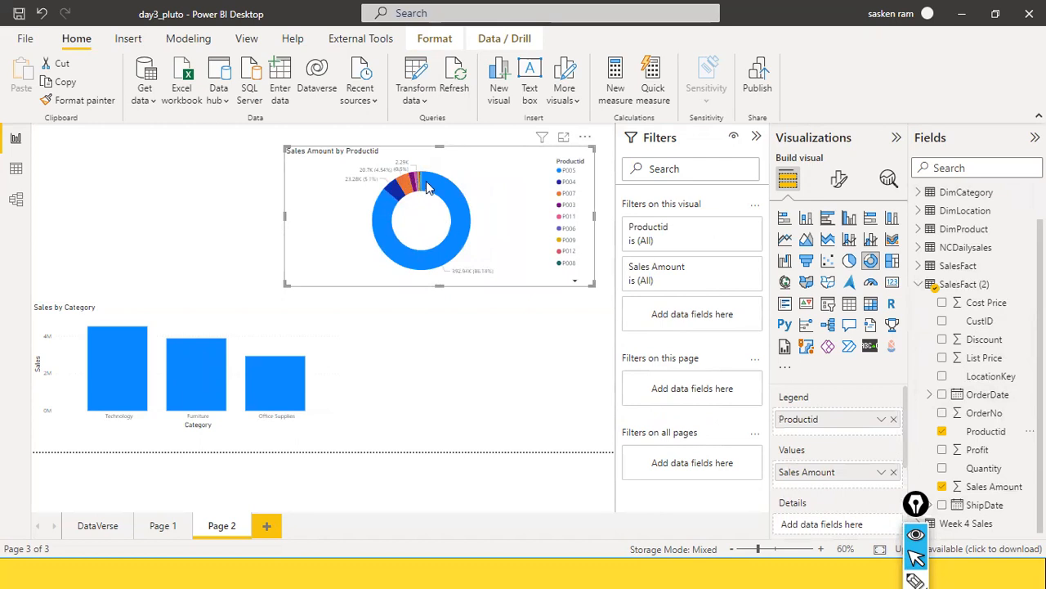
mouse_move(429, 184)
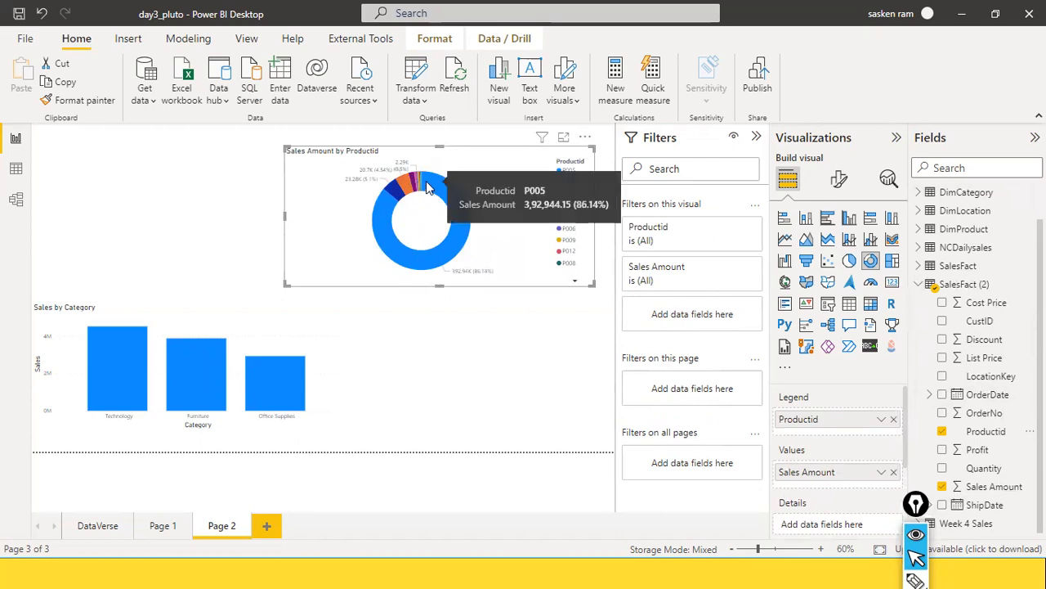
Convert the donut chart to a treemap, resize it, and place it in the free space beside the Sales by Category chart
click(892, 263)
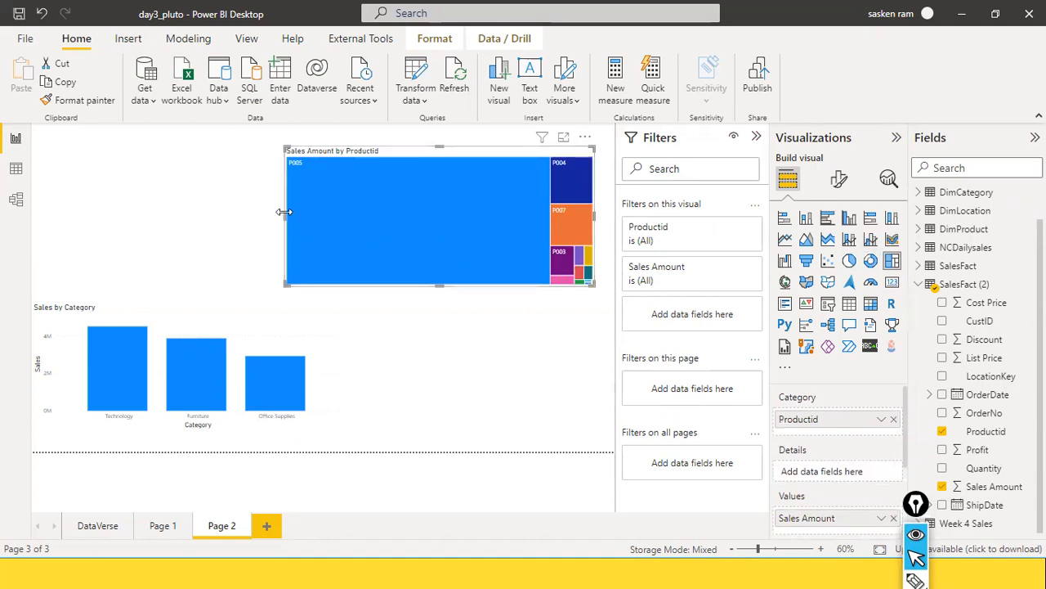
drag(284, 212, 265, 212)
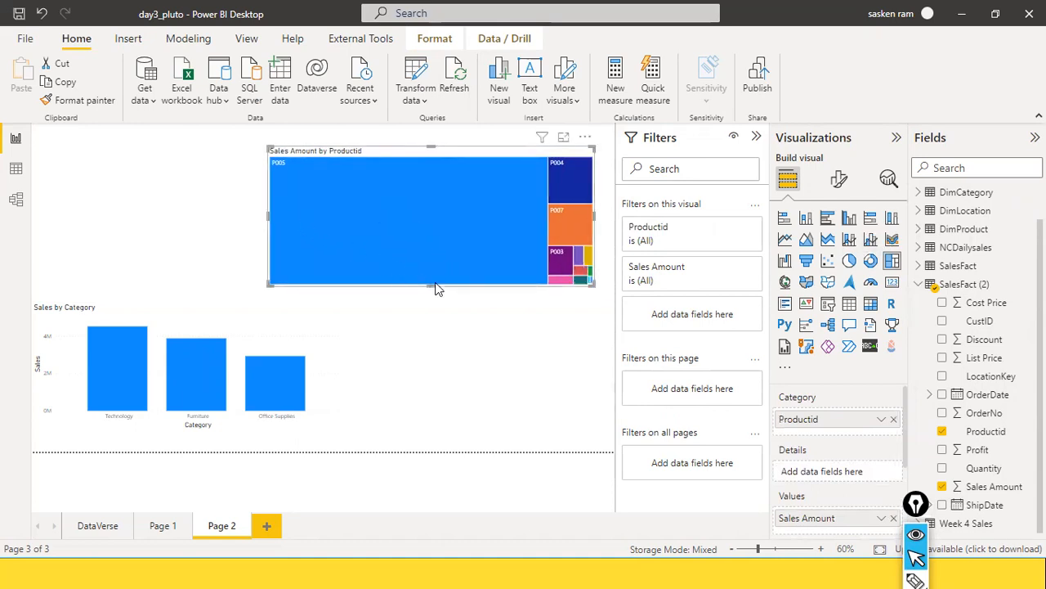
drag(433, 283, 433, 305)
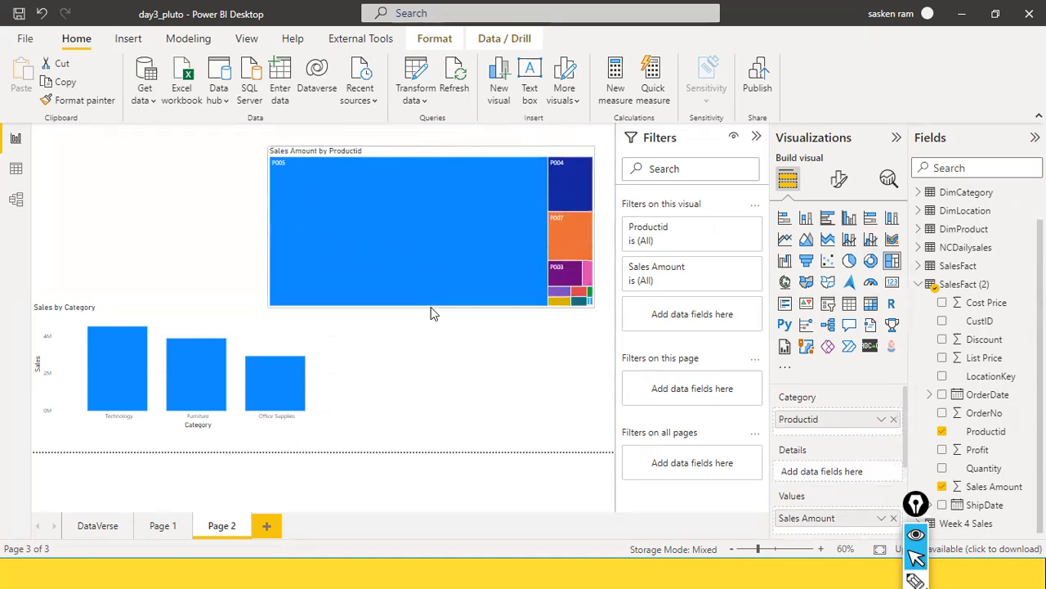
click(585, 322)
mouse_move(589, 309)
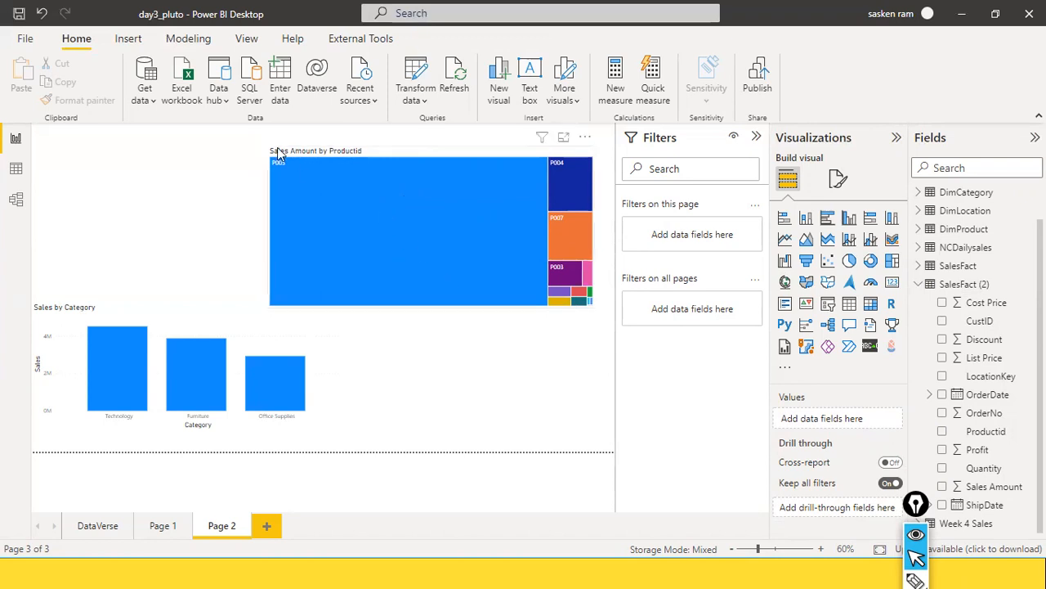
drag(277, 152, 375, 364)
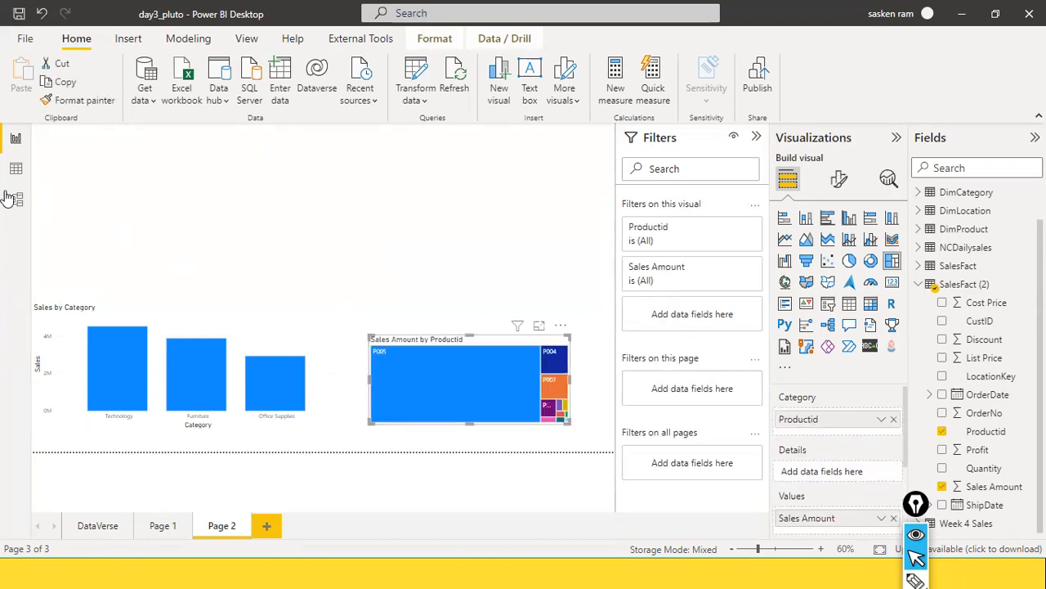
Delete the SalesFact table from the model and deselect the treemap
click(918, 283)
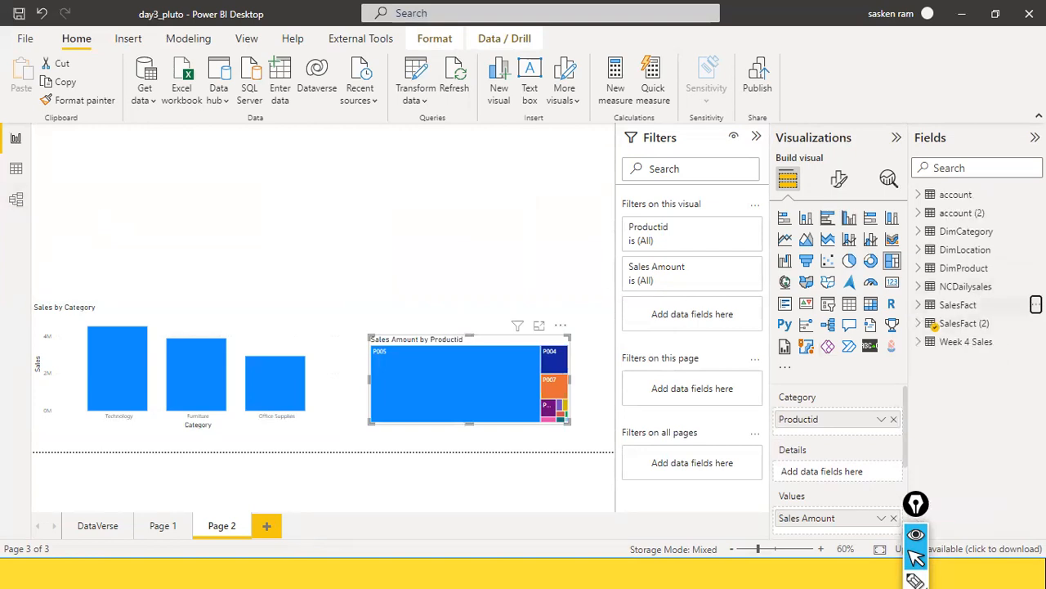
click(1035, 304)
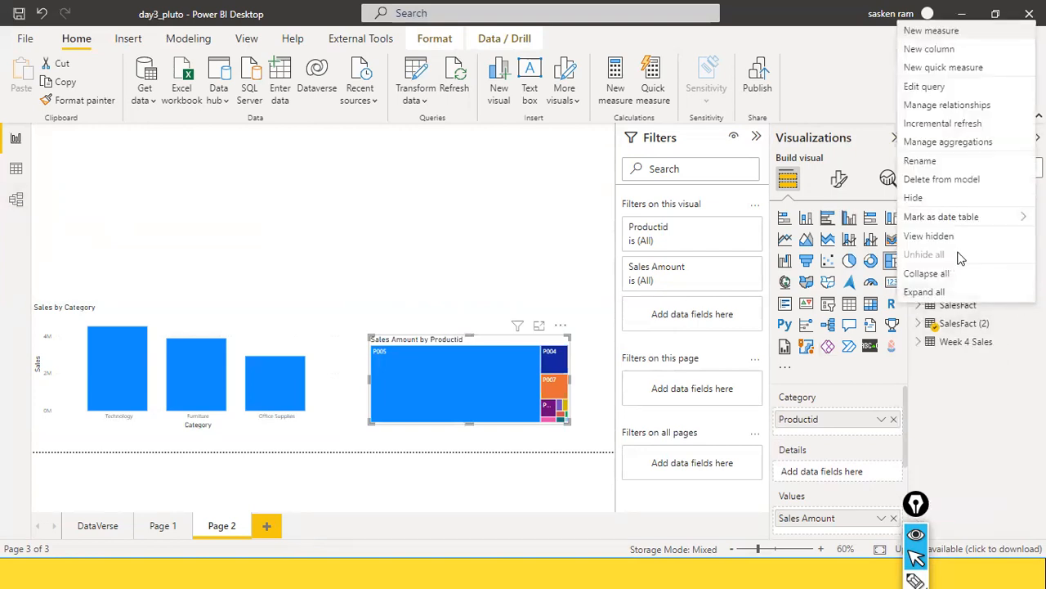
click(942, 179)
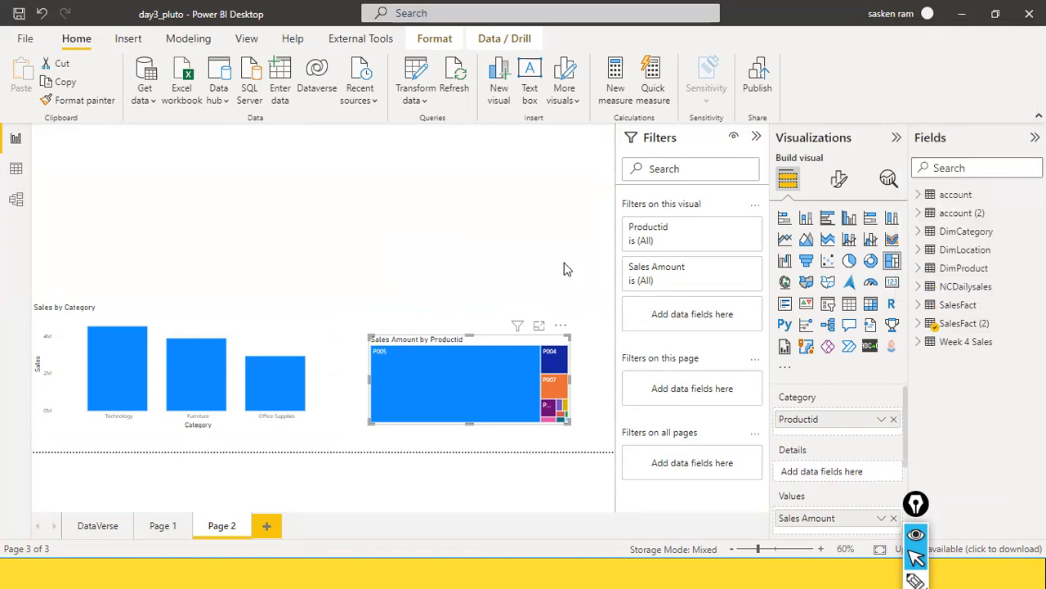
click(603, 319)
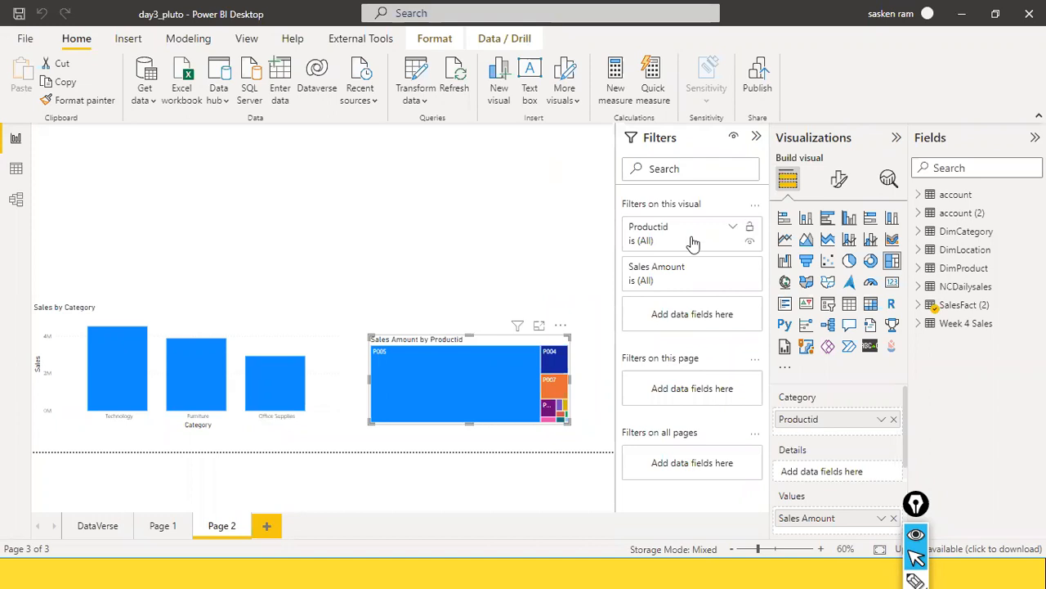
click(561, 241)
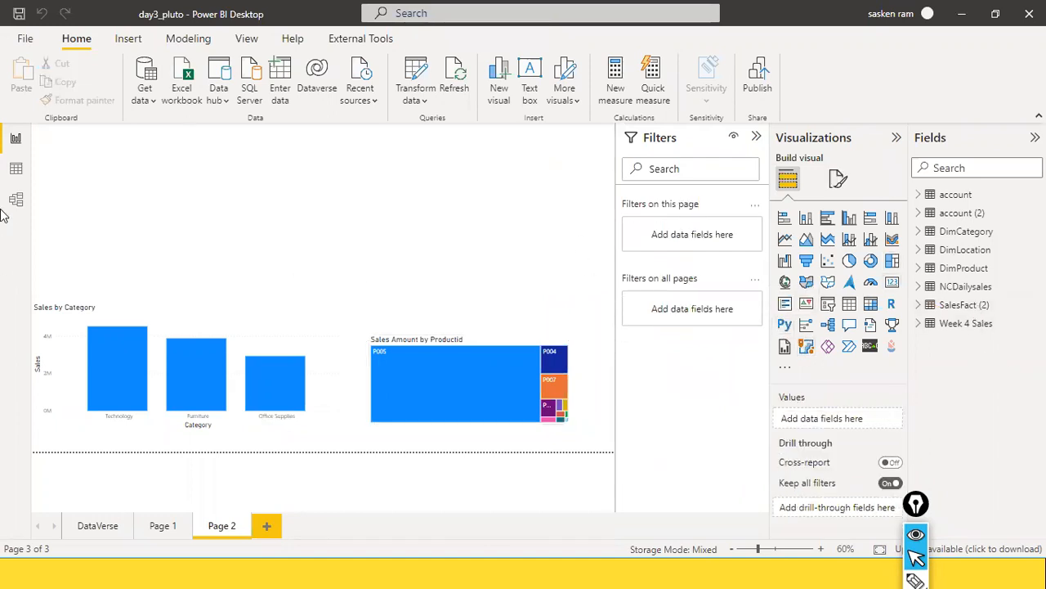
Connect to the Retail Mart database on SQL Server DESKTOP-8KBBDN3\SQLEXPRESS in DirectQuery mode
click(252, 92)
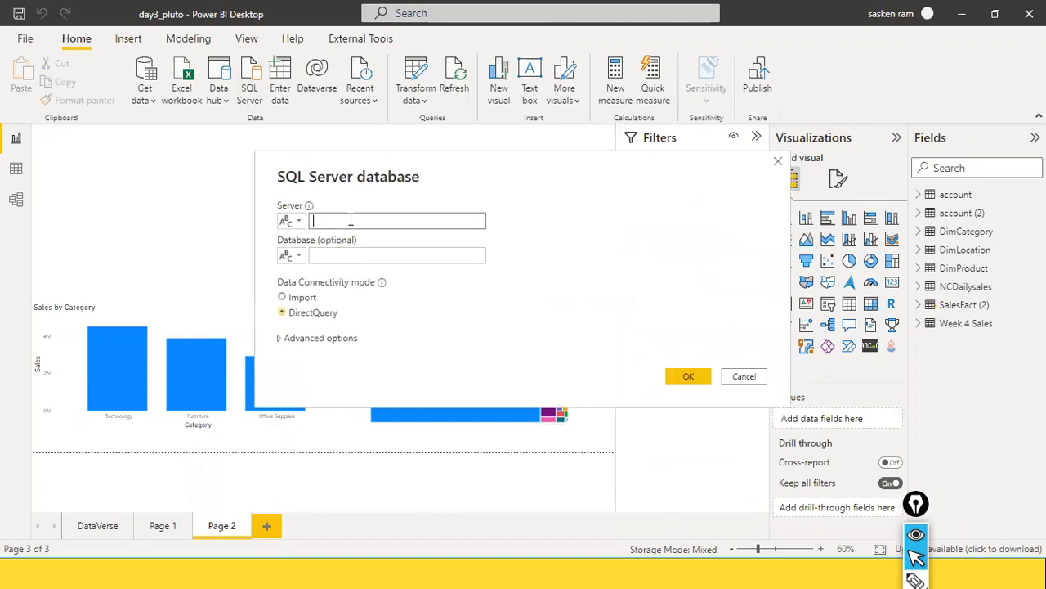
text(DESKTOP-8KBBDN3\SQLEXPRESS)
click(356, 257)
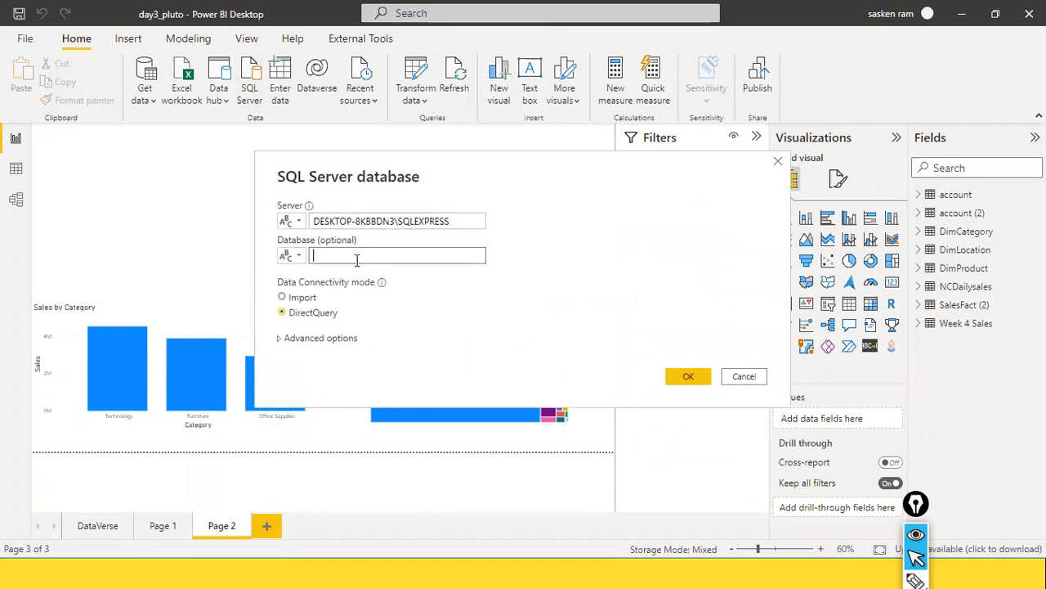
text(Retail Mart)
click(689, 376)
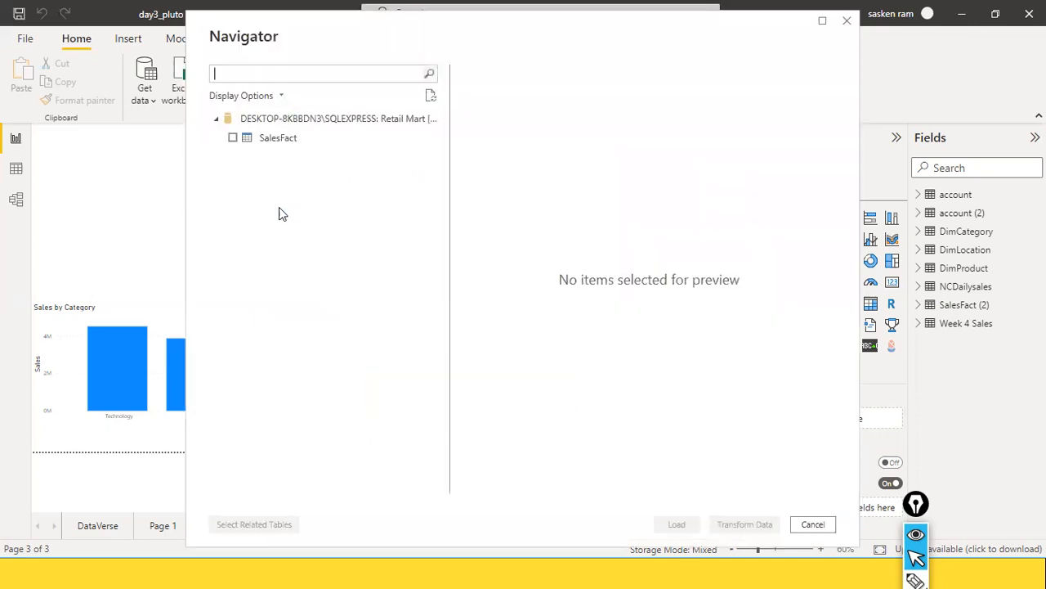
Load the SalesFact table from the Retail Mart database and select it among the model's tables
click(233, 138)
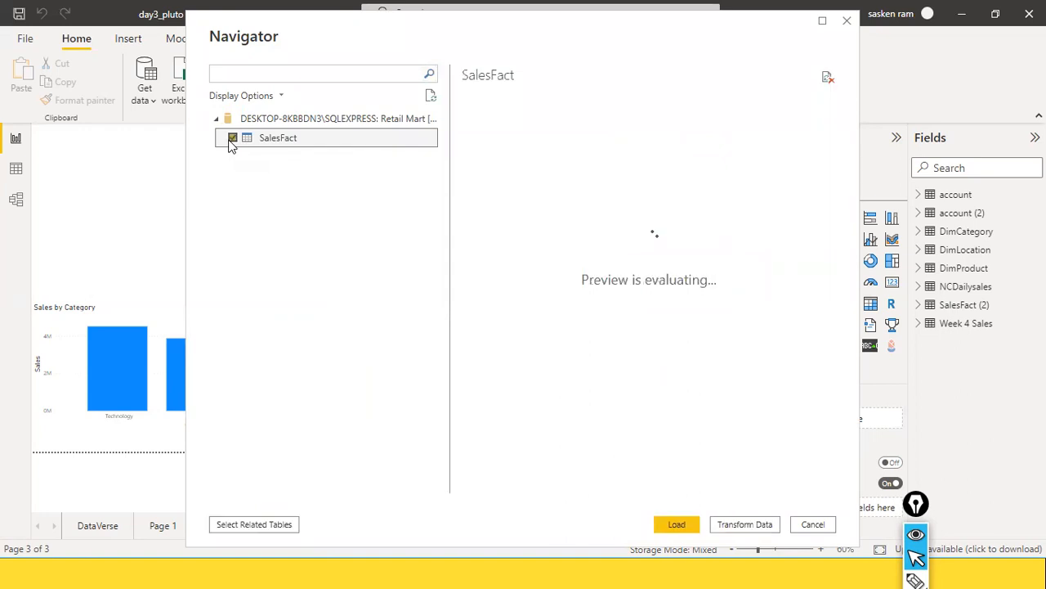
click(675, 523)
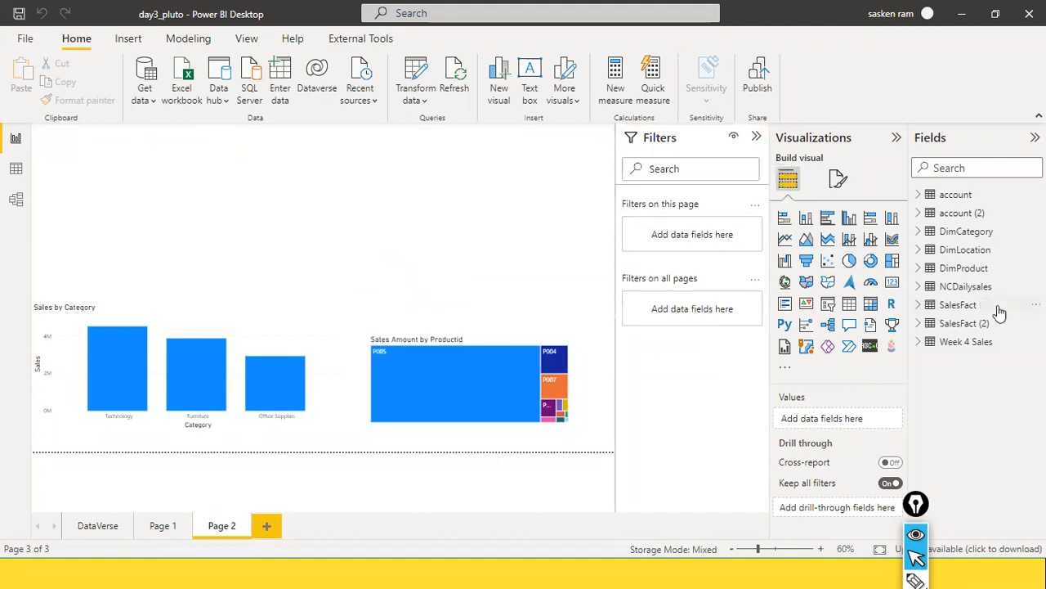
mouse_move(999, 312)
click(955, 307)
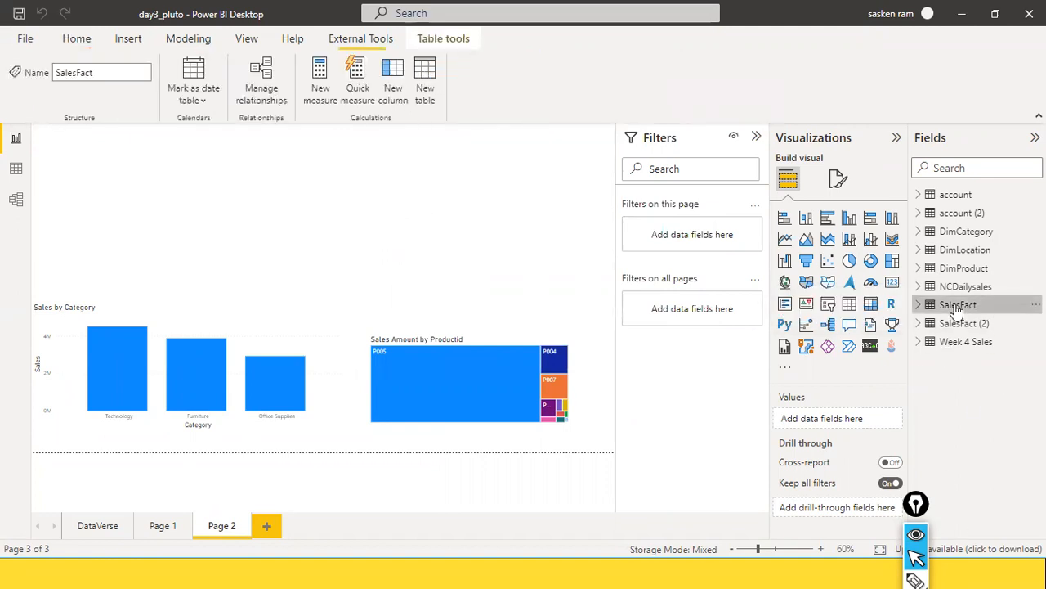
In the model view, move the SalesFact table between DimLocation and SalesFact (2) to compare the two fact tables
click(15, 200)
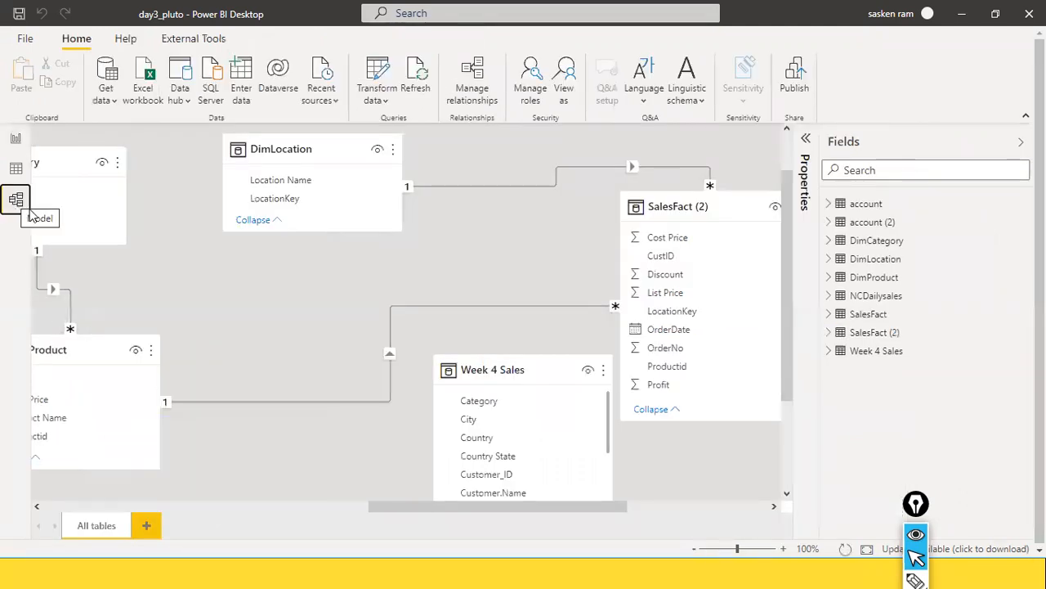
drag(488, 503, 644, 506)
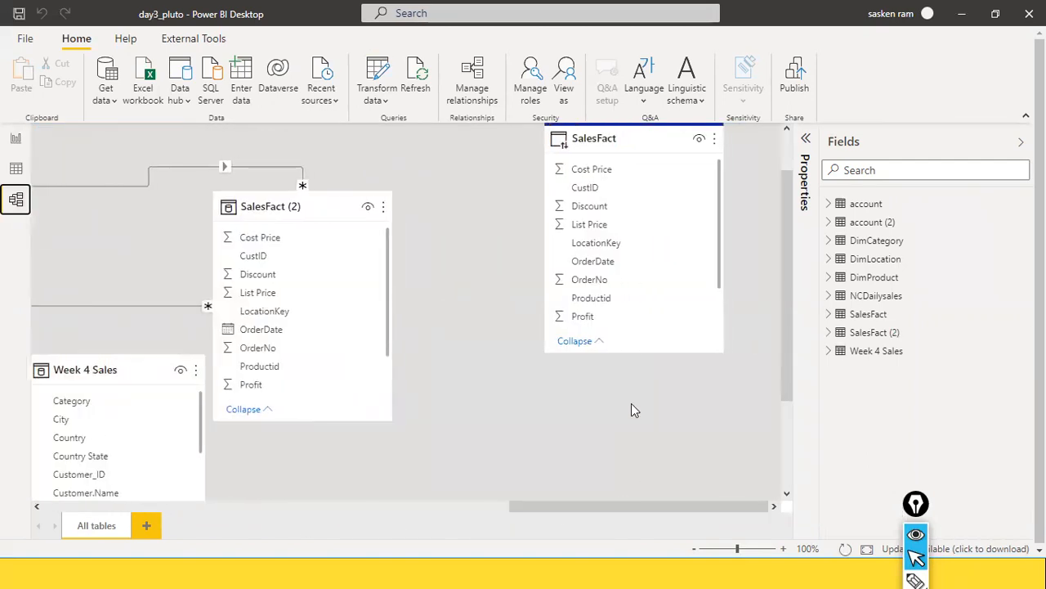
drag(640, 144, 413, 254)
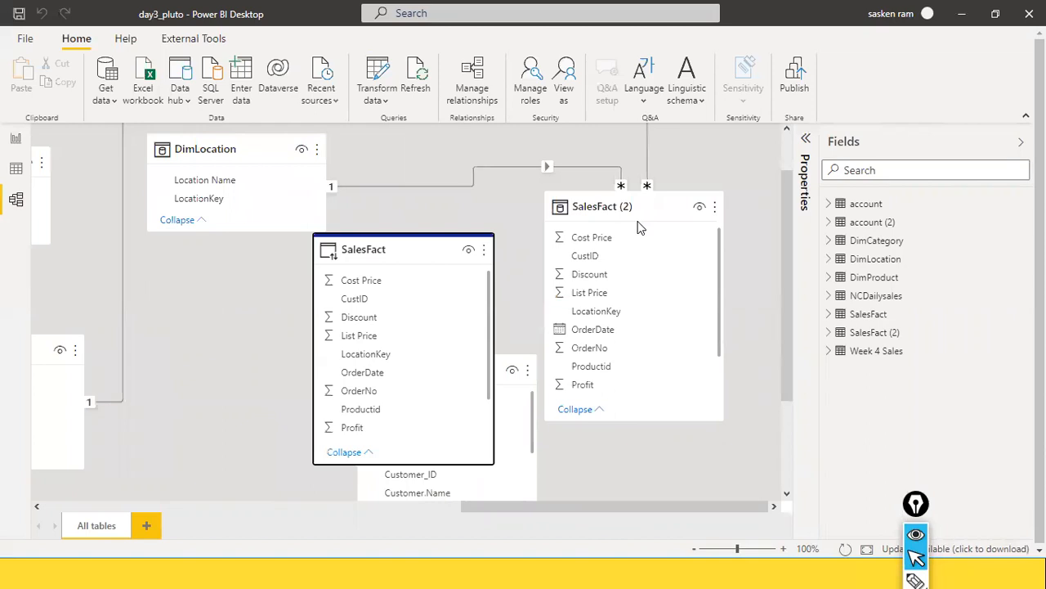
mouse_move(642, 211)
mouse_move(346, 236)
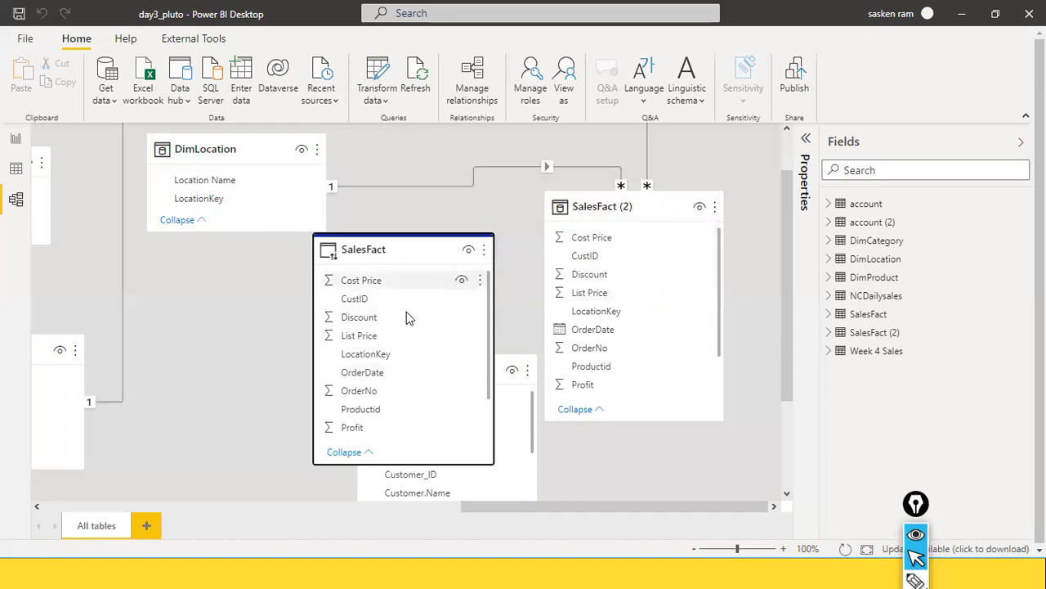
mouse_move(284, 156)
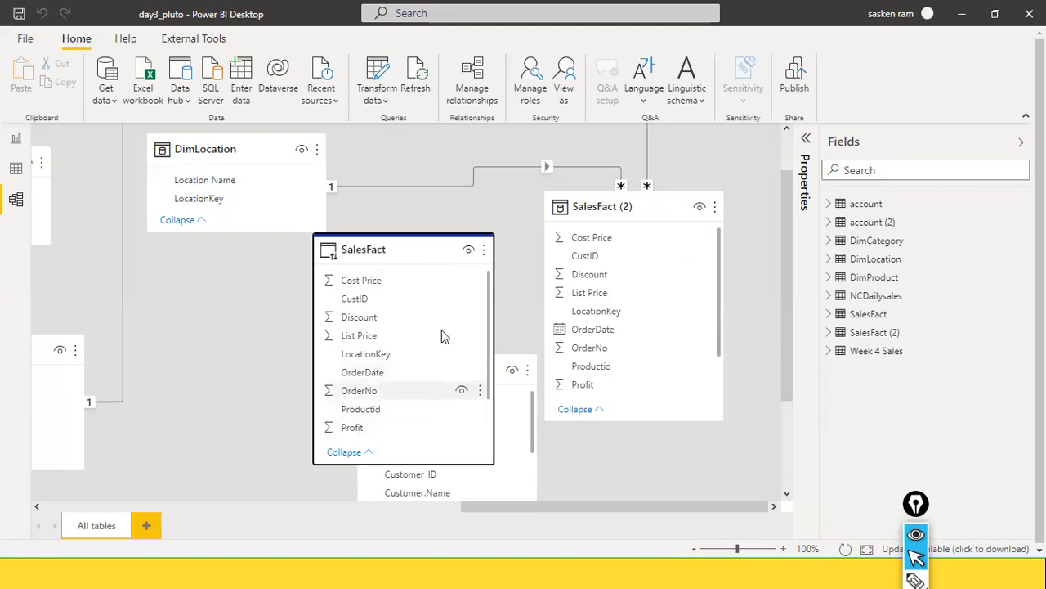
Examine the SalesFact (2) and SalesFact tables in the data view, and return to the report view
click(16, 168)
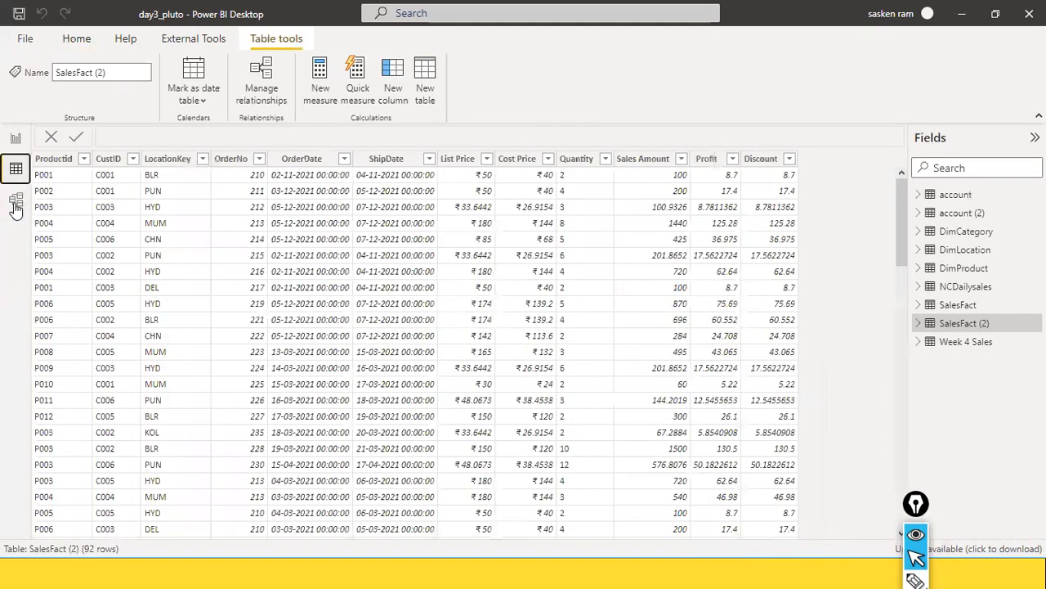
click(960, 305)
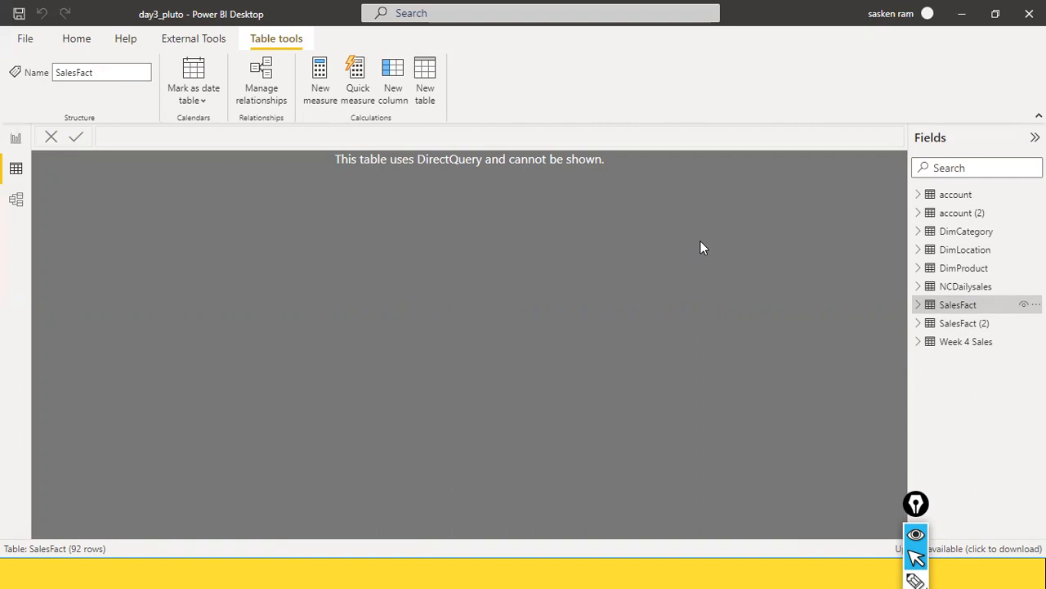
click(13, 139)
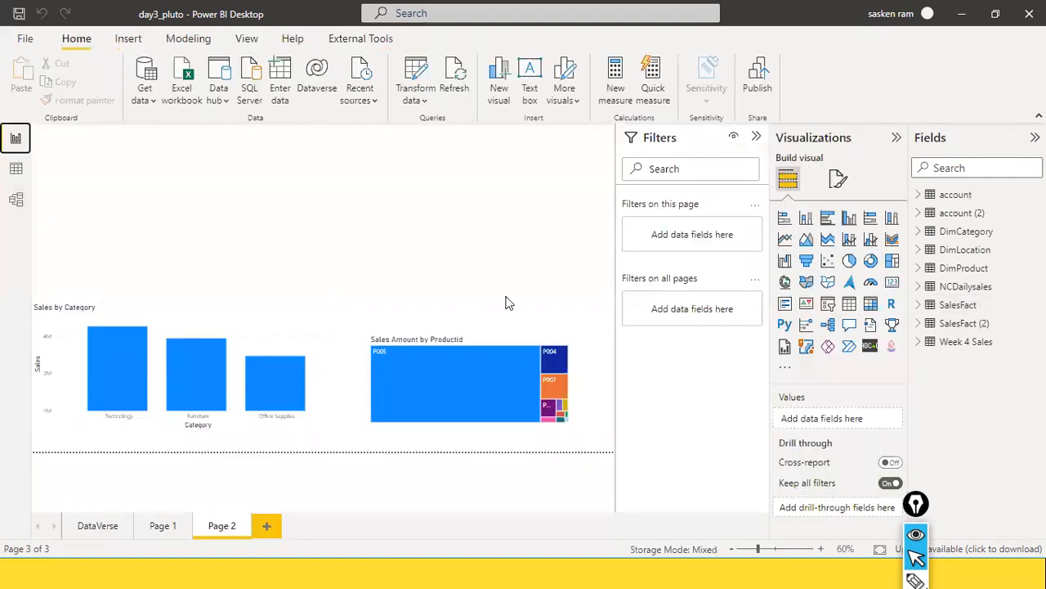
Remove the SalesFact (2) fields Productid and Sales Amount from the treemap
click(495, 352)
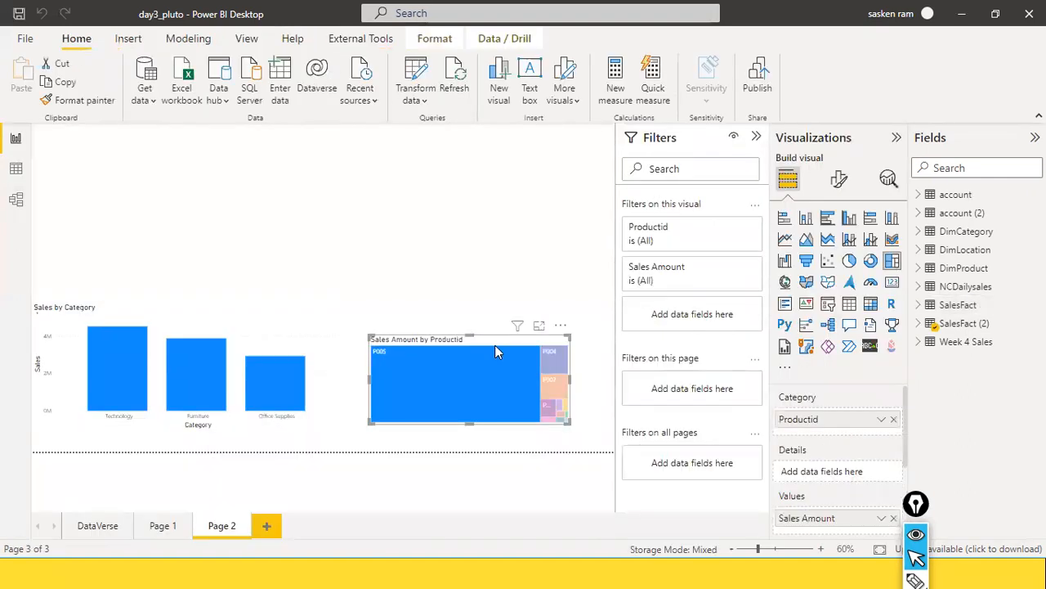
click(928, 327)
scroll(888, 401, down, 1)
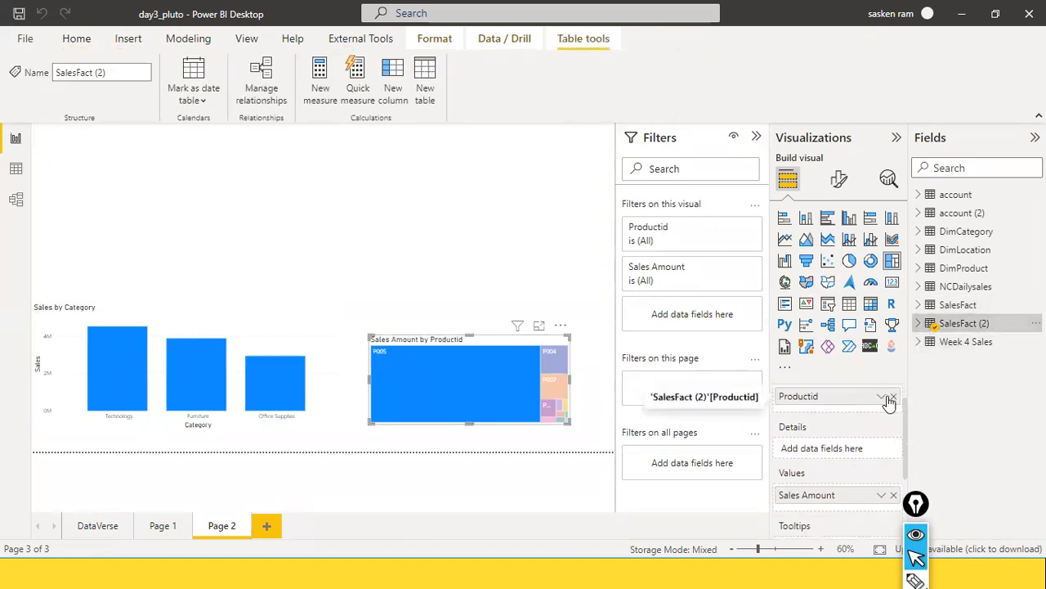
click(892, 397)
click(894, 489)
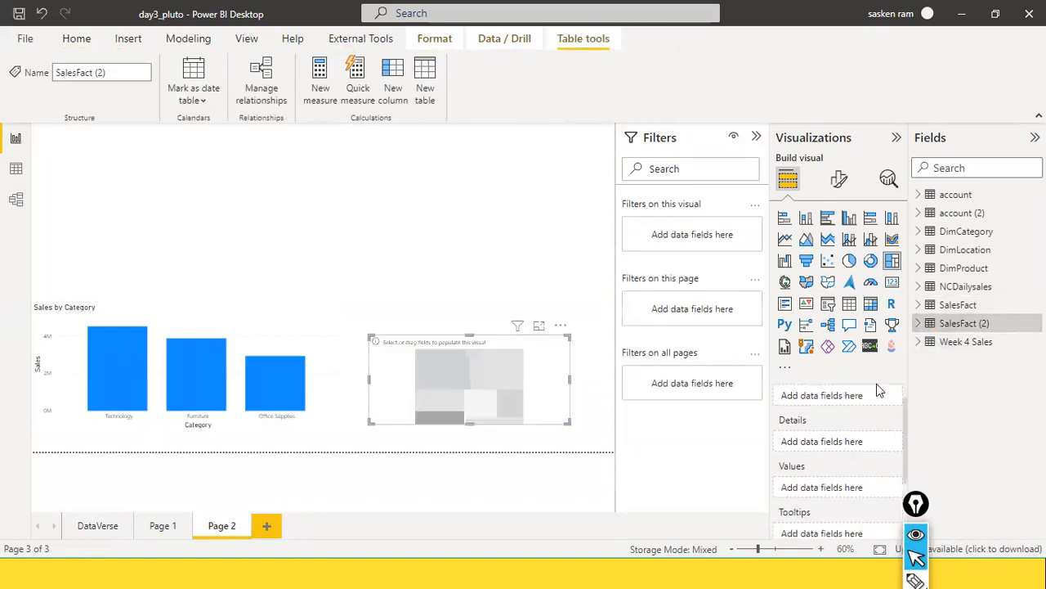
Fill the treemap from the SalesFact table with Sales Amount as values and Productid as category
click(930, 305)
scroll(987, 330, down, 1)
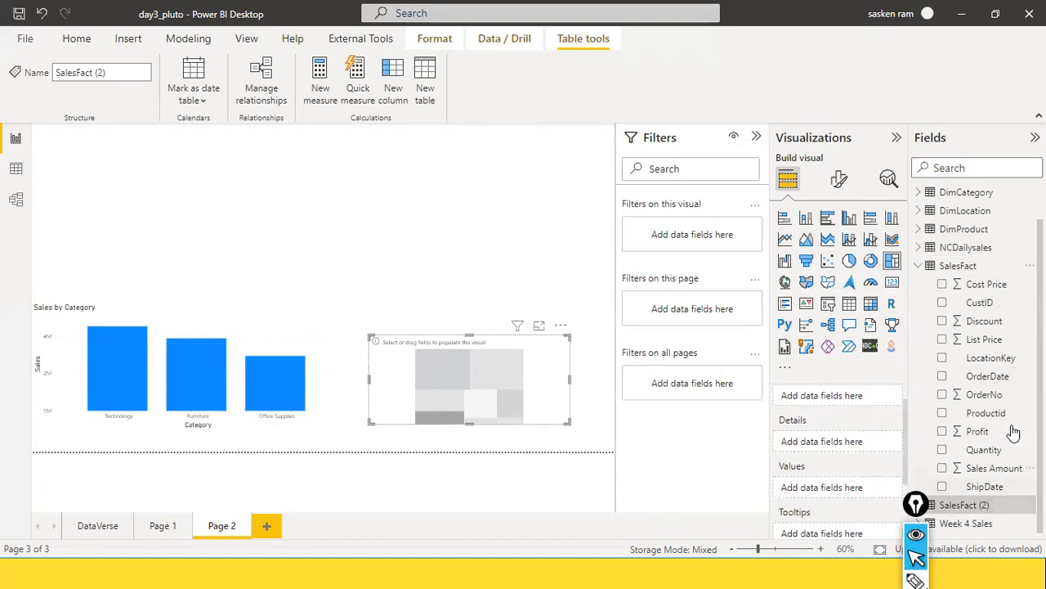
drag(990, 467, 497, 409)
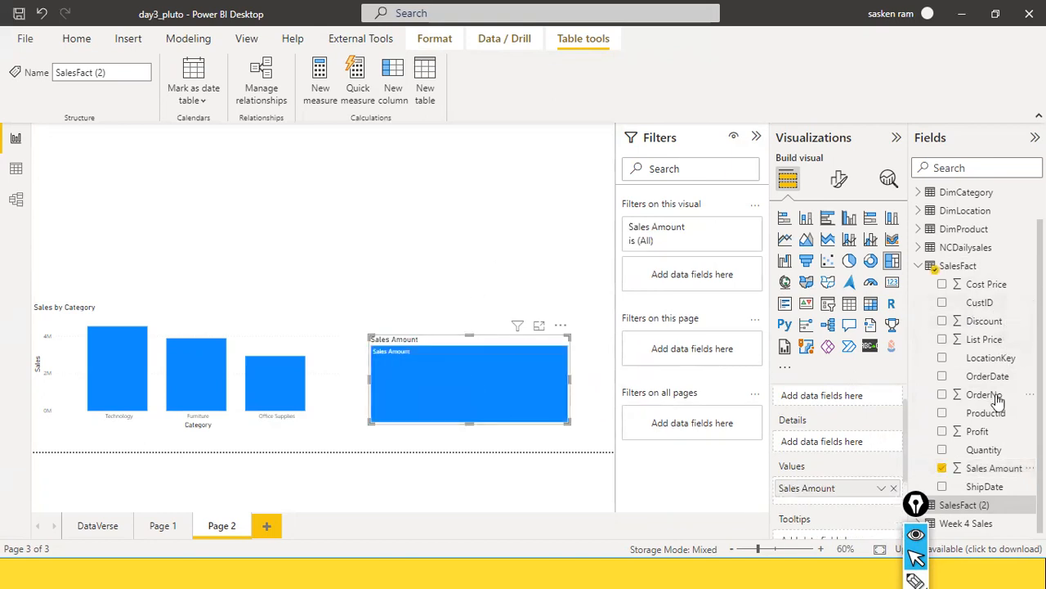
drag(989, 413, 514, 364)
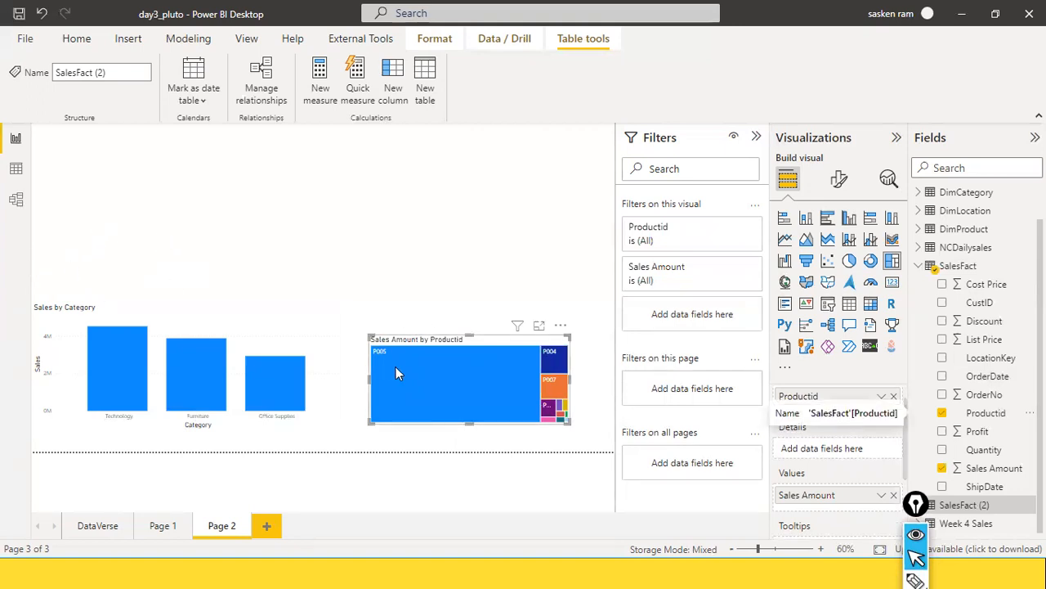
Widen the treemap and move it slightly up and to the left on the page
mouse_move(560, 401)
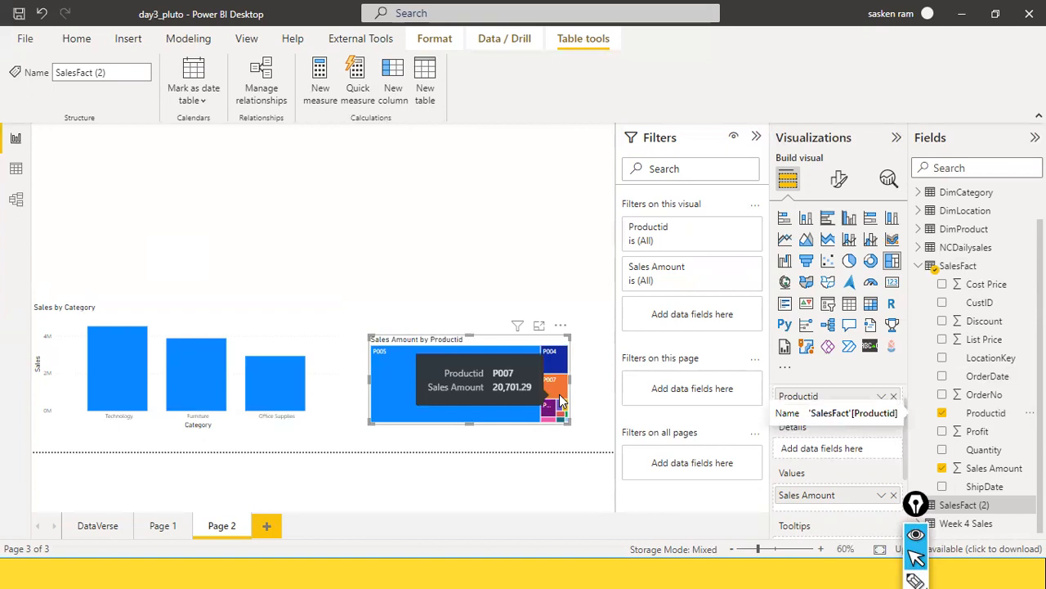
drag(570, 380, 607, 378)
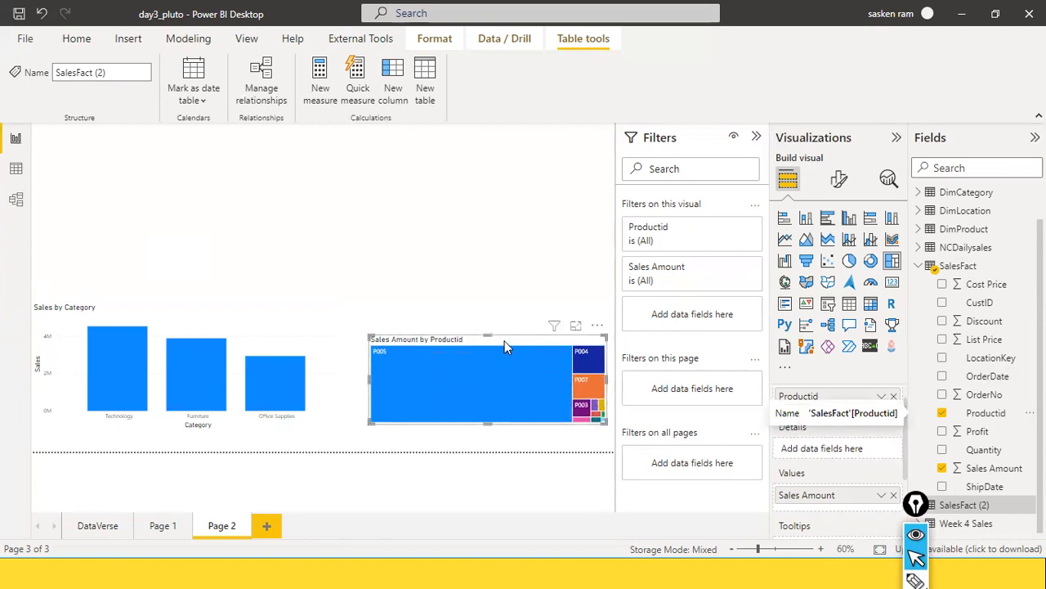
drag(435, 342, 418, 304)
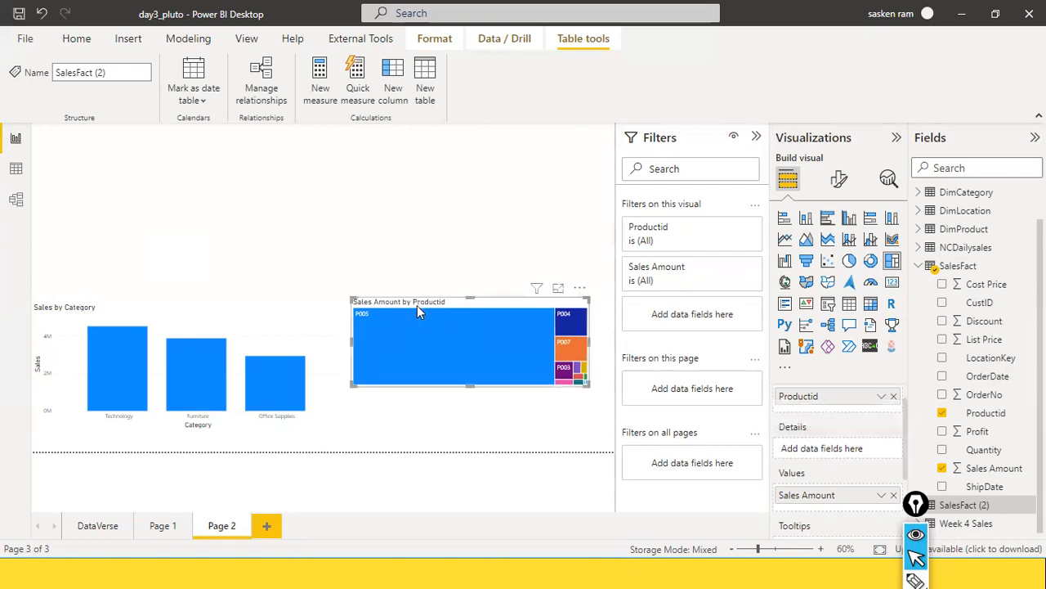
Show the treemap's data as a table and examine the sales amount per product
click(580, 293)
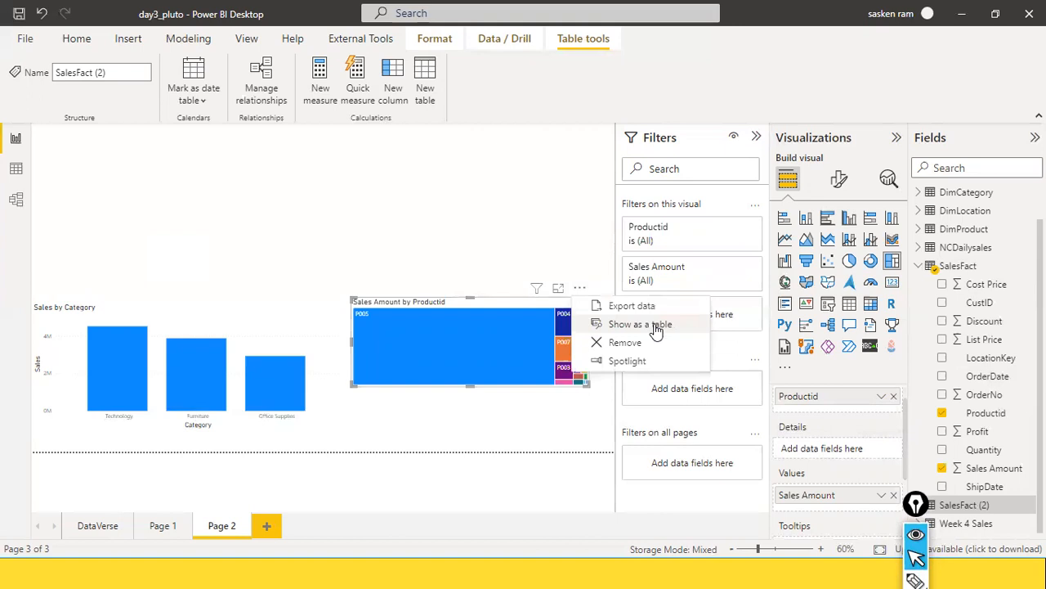
click(654, 326)
scroll(167, 405, down, 1)
scroll(167, 408, up, 1)
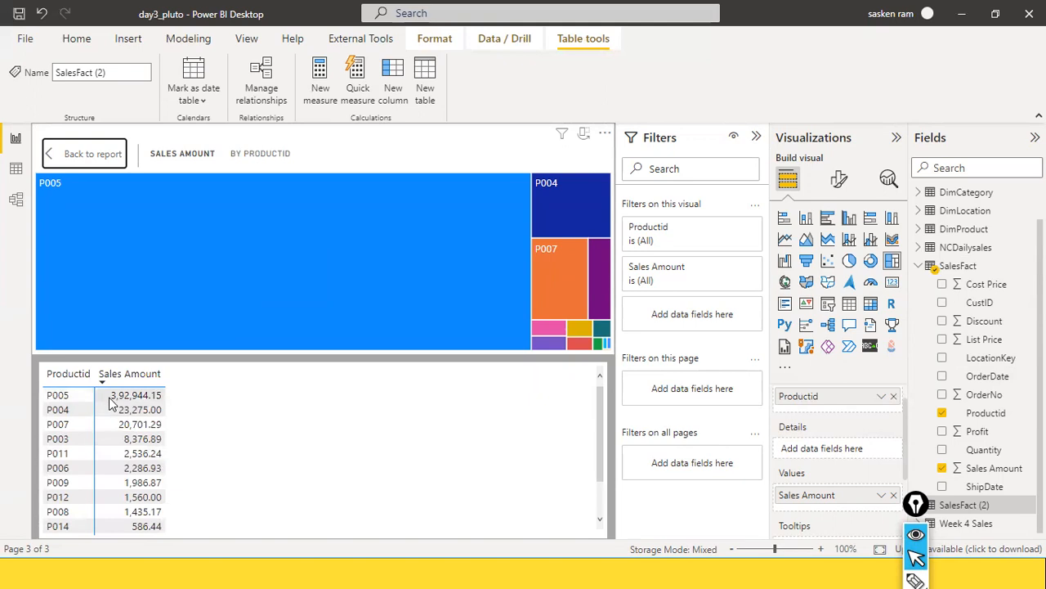
Return from the treemap's data table to the report page and move the treemap slightly down, level with the Sales by Category chart
scroll(358, 398, down, 1)
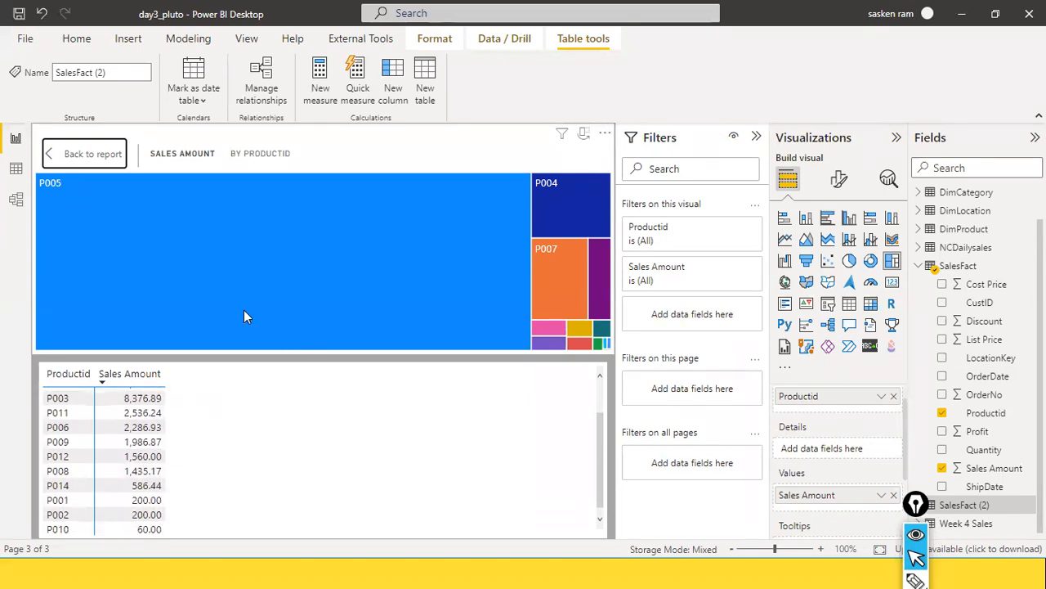
click(82, 154)
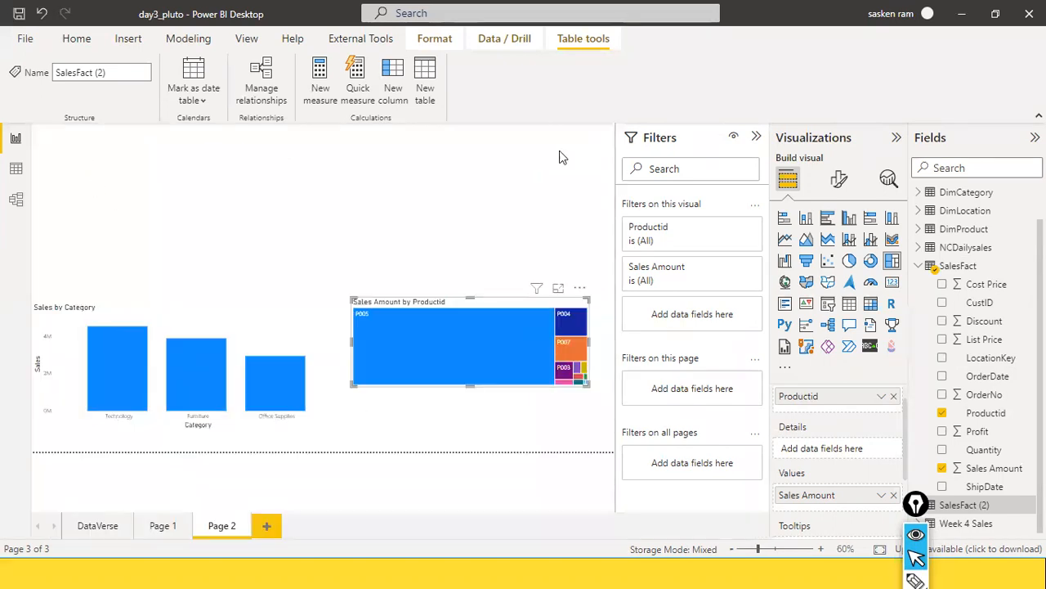
drag(484, 300, 485, 333)
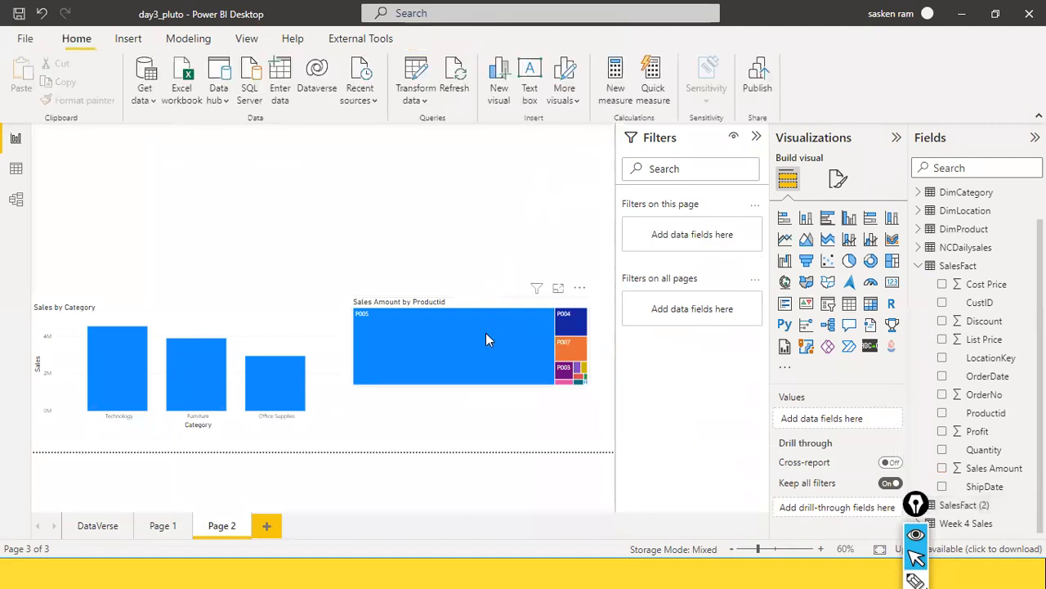
click(426, 273)
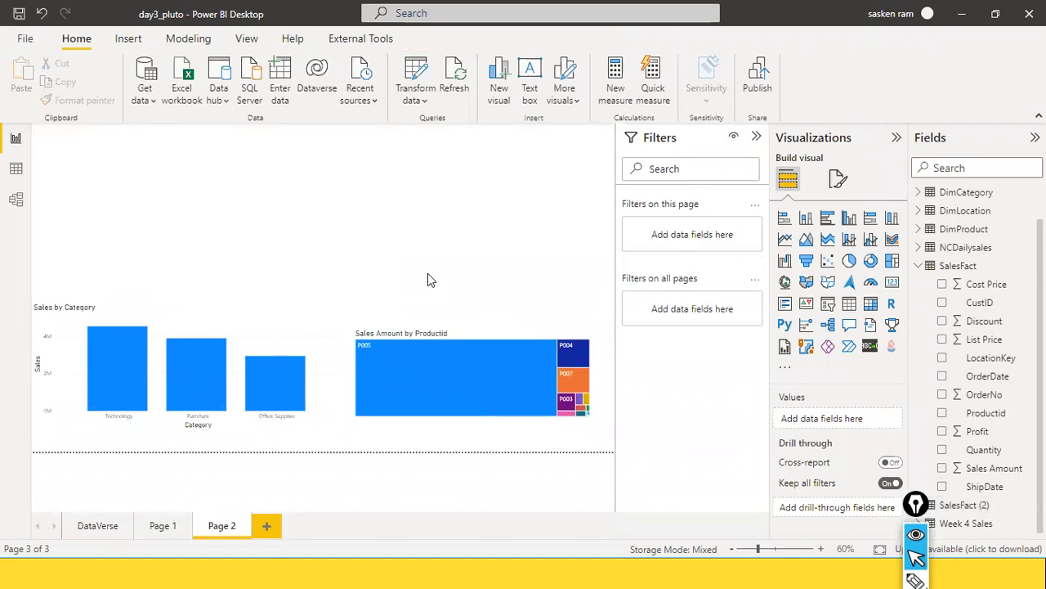
click(145, 100)
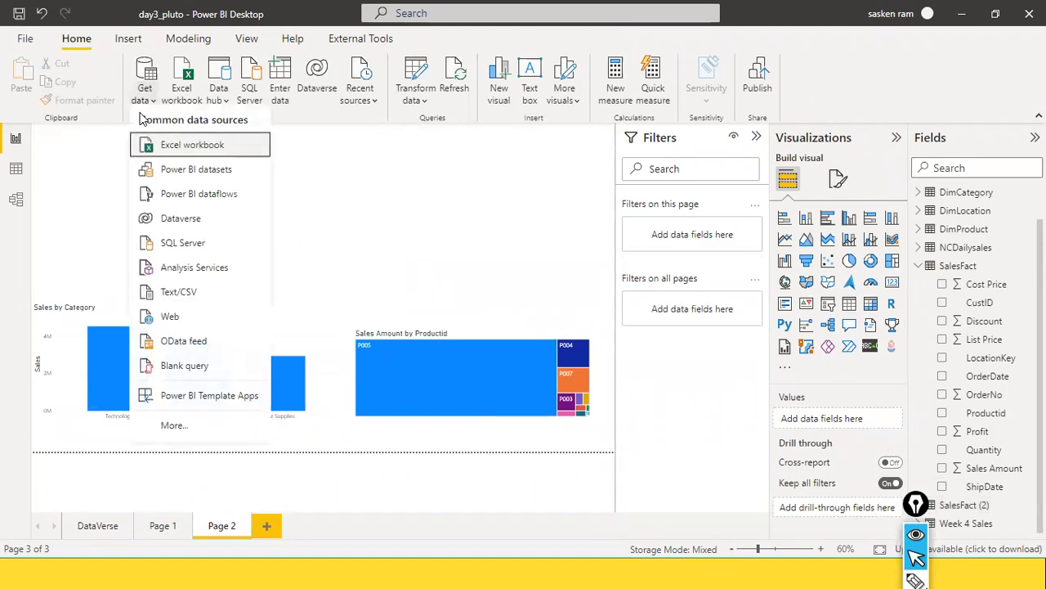
click(524, 180)
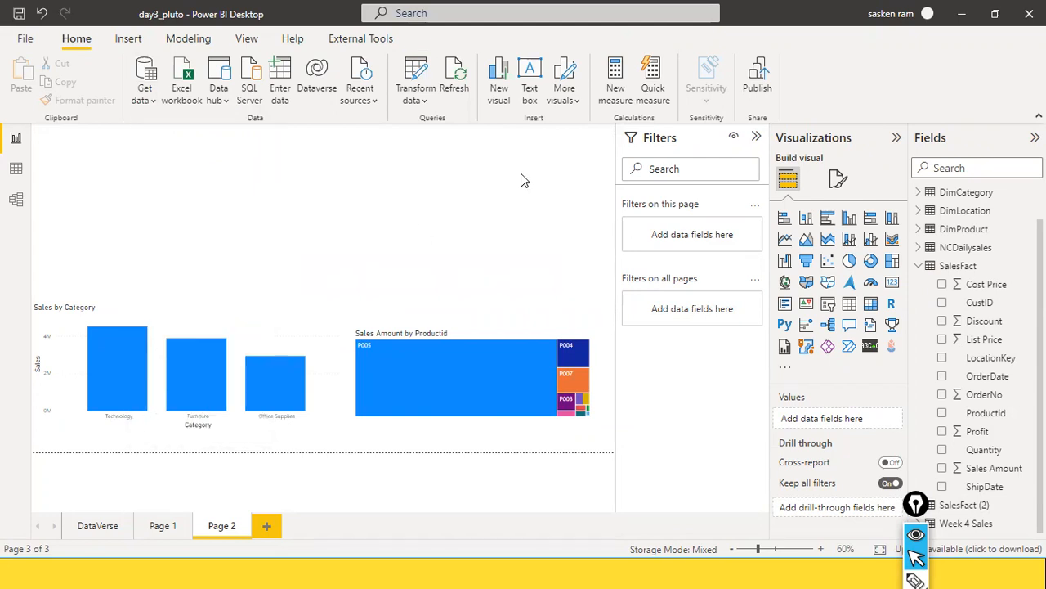